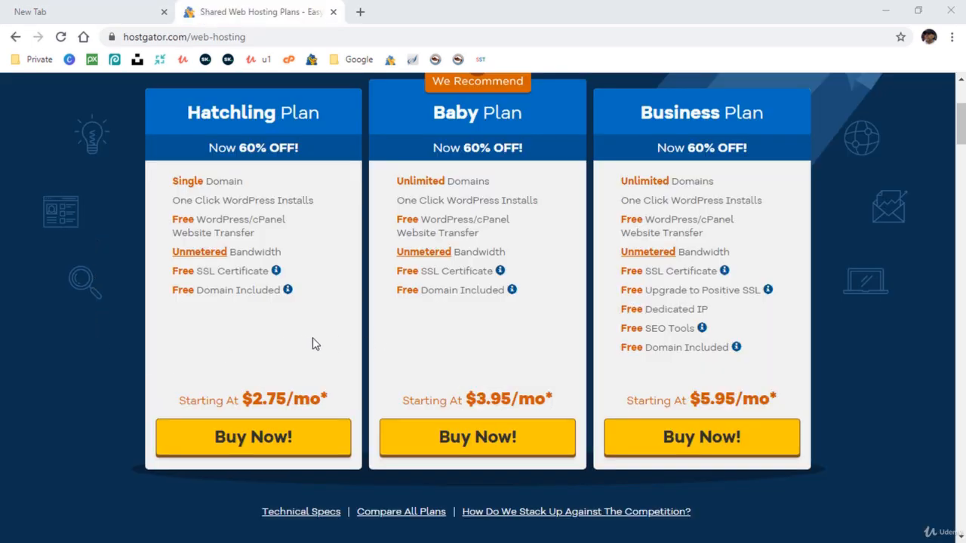
Buy the Hatchling plan and search registeryourdomain123.com as the free primary domain.
{"action": "left_click", "coordinate": [254, 437]}
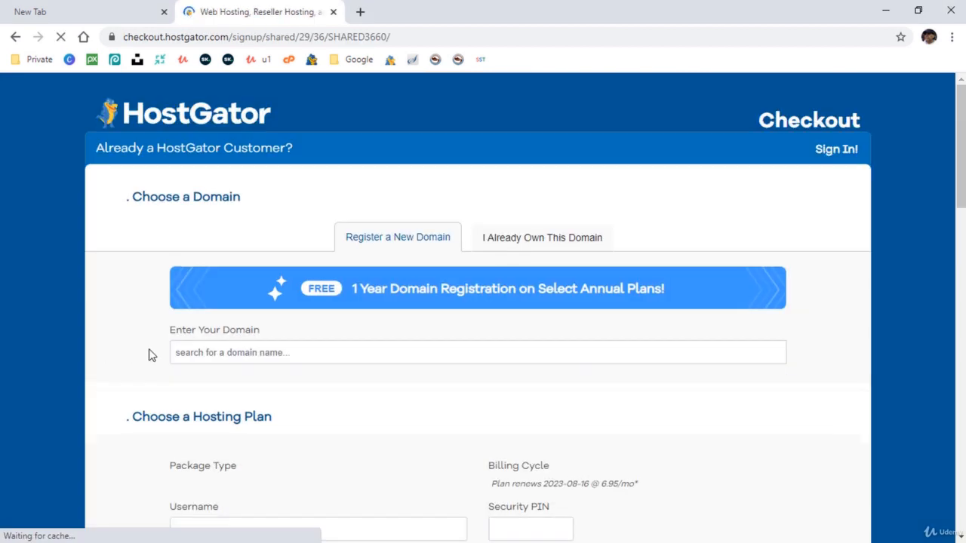
{"action": "scroll", "coordinate": [129, 354], "scroll_direction": "down", "scroll_amount": 2}
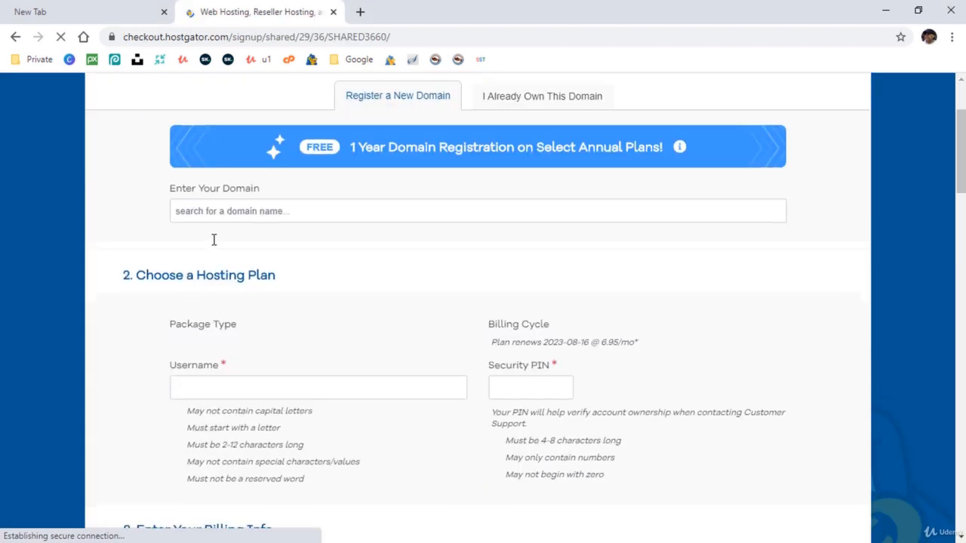
{"action": "left_click", "coordinate": [222, 212]}
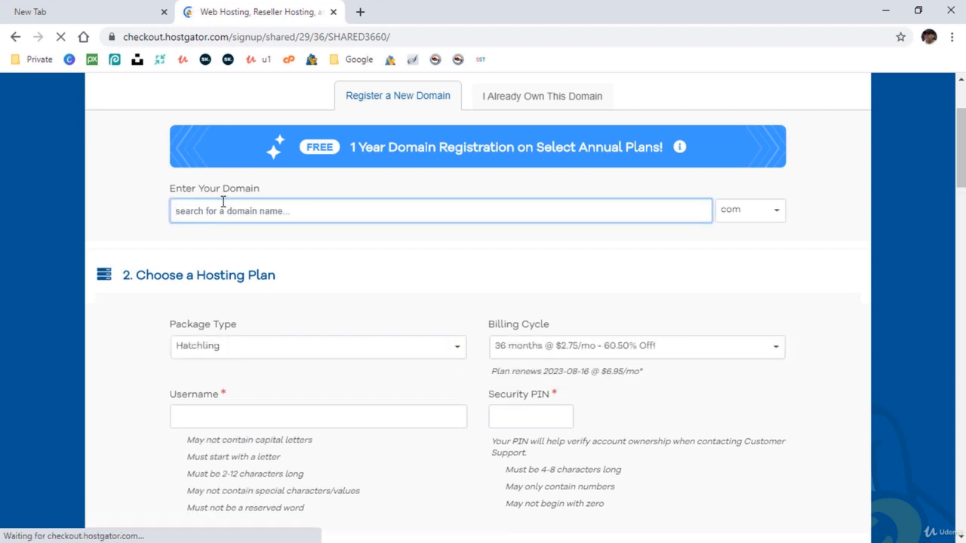
{"action": "type", "text": "regis"}
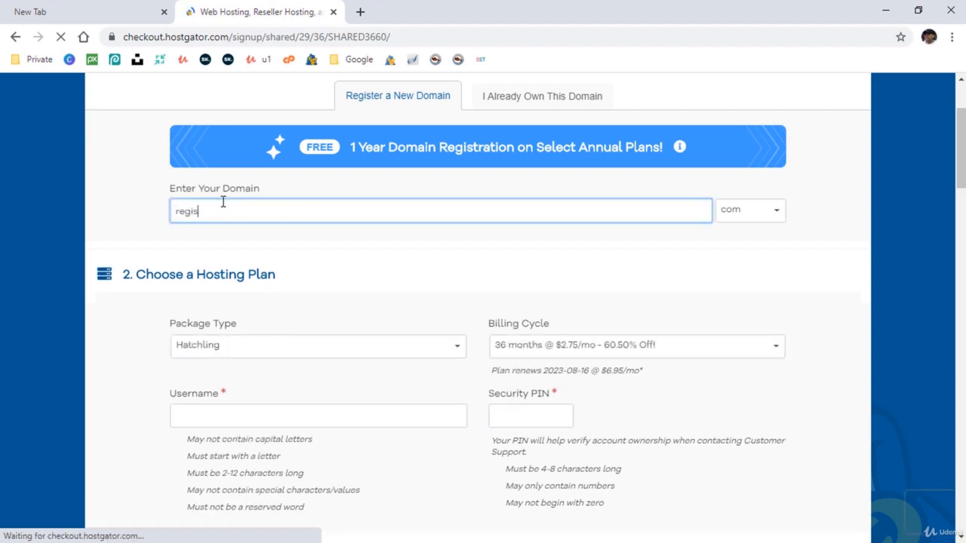
{"action": "type", "text": "teryourdo"}
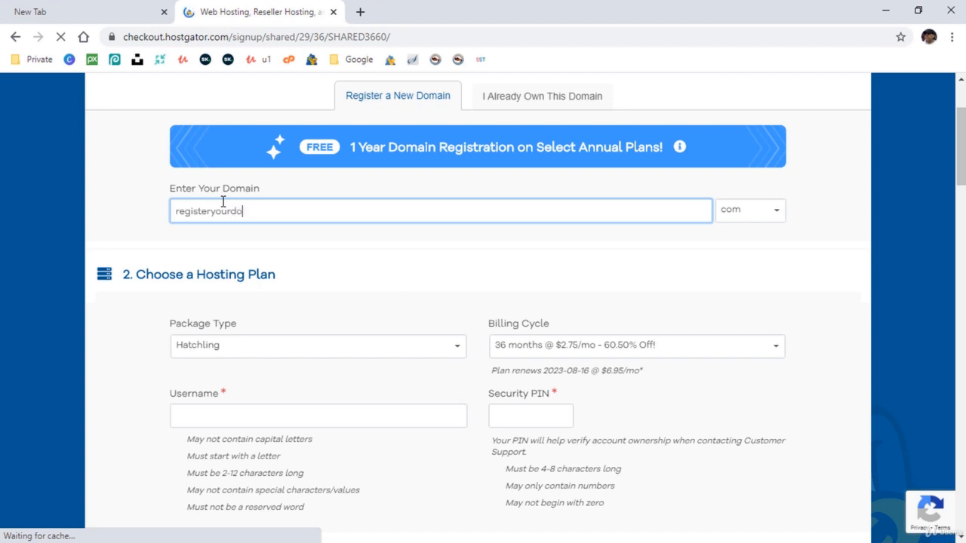
{"action": "type", "text": "main123"}
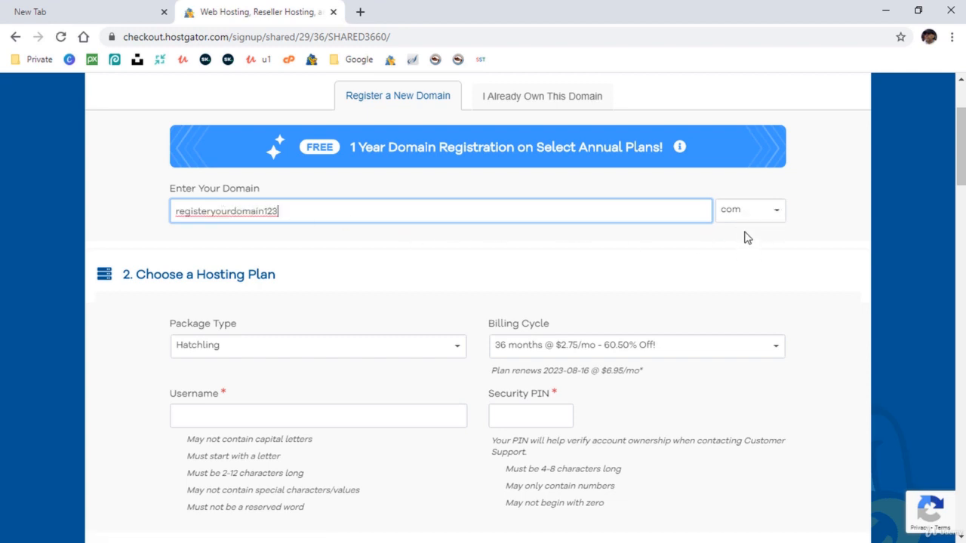
{"action": "key", "text": "Tab"}
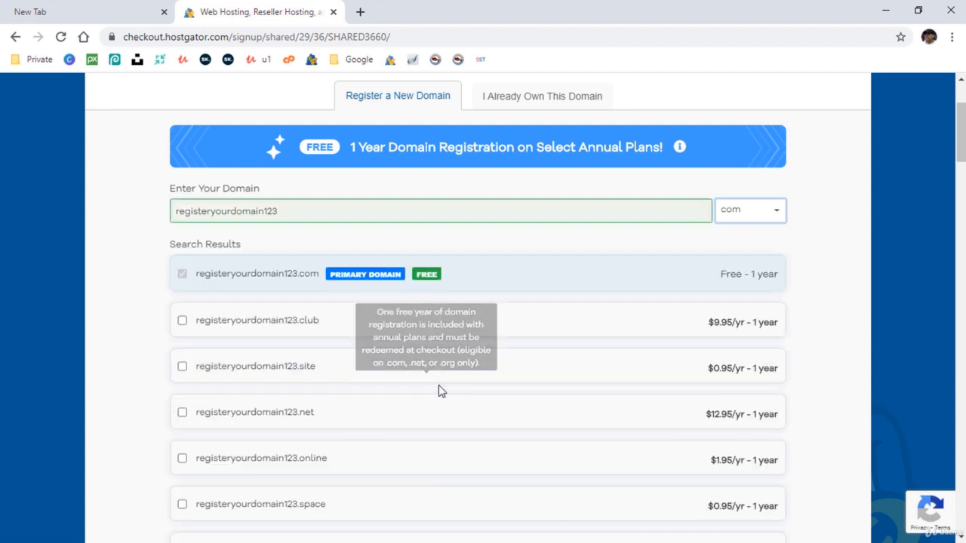
Change the Hatchling billing cycle from 36 months to 12 months @ $3.95/mo.
{"action": "mouse_move", "coordinate": [426, 274]}
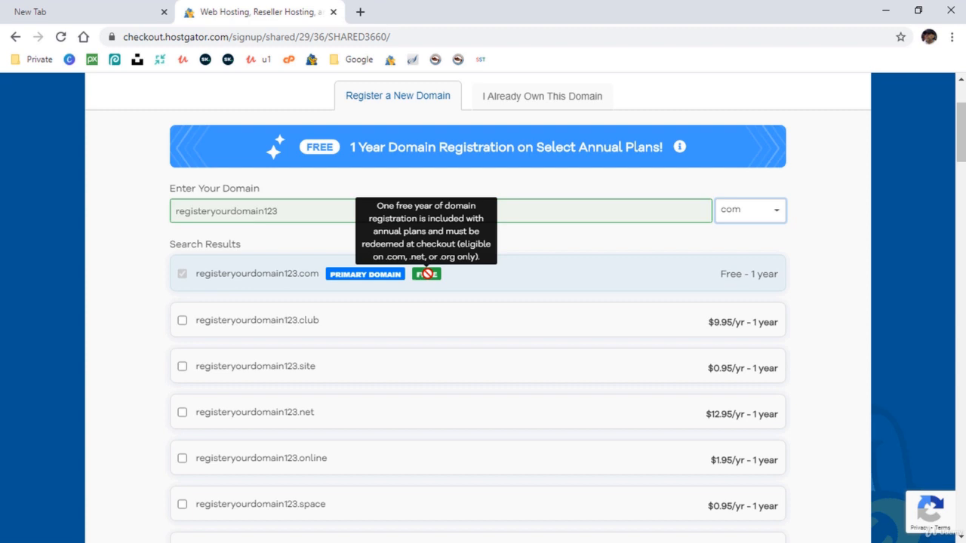
{"action": "scroll", "coordinate": [820, 388], "scroll_direction": "down", "scroll_amount": 5}
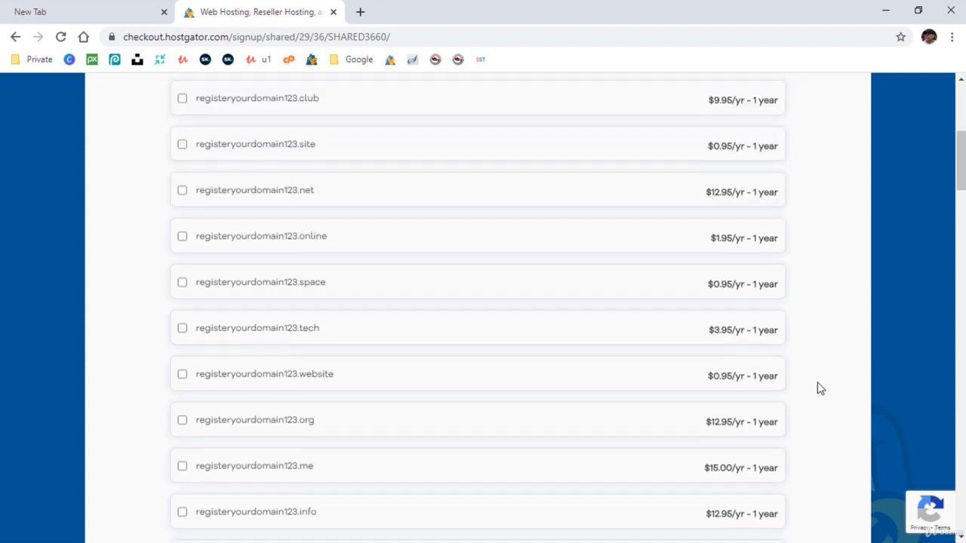
{"action": "scroll", "coordinate": [820, 388], "scroll_direction": "down", "scroll_amount": 6}
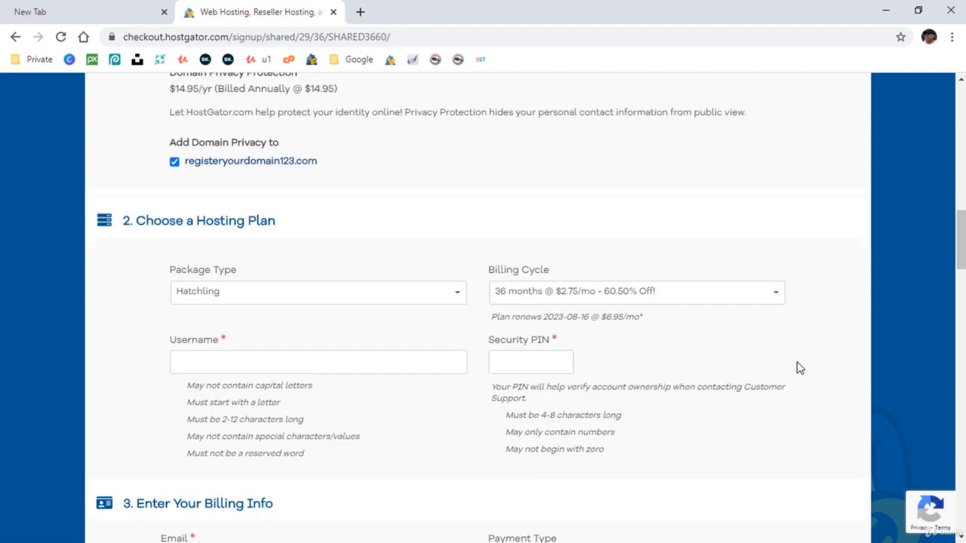
{"action": "left_click", "coordinate": [642, 294]}
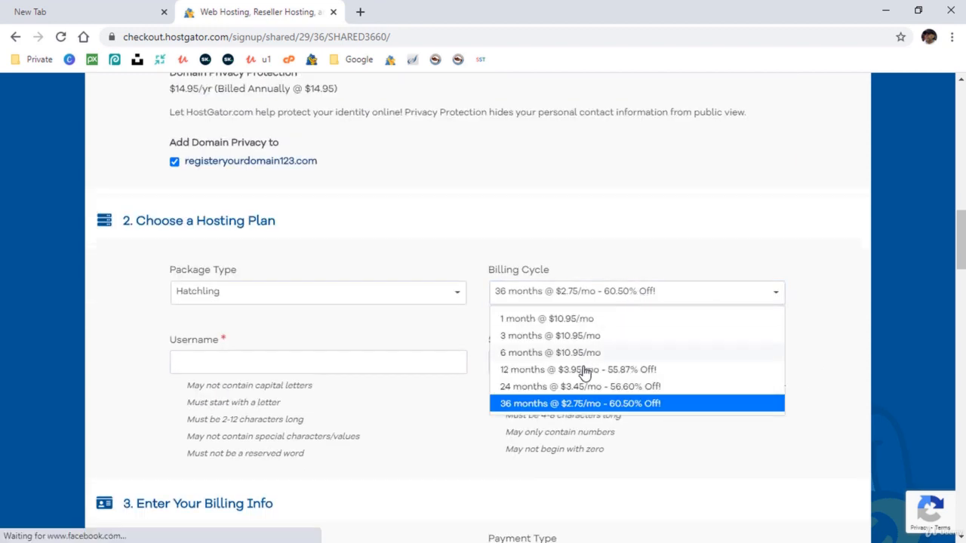
{"action": "left_click", "coordinate": [581, 369]}
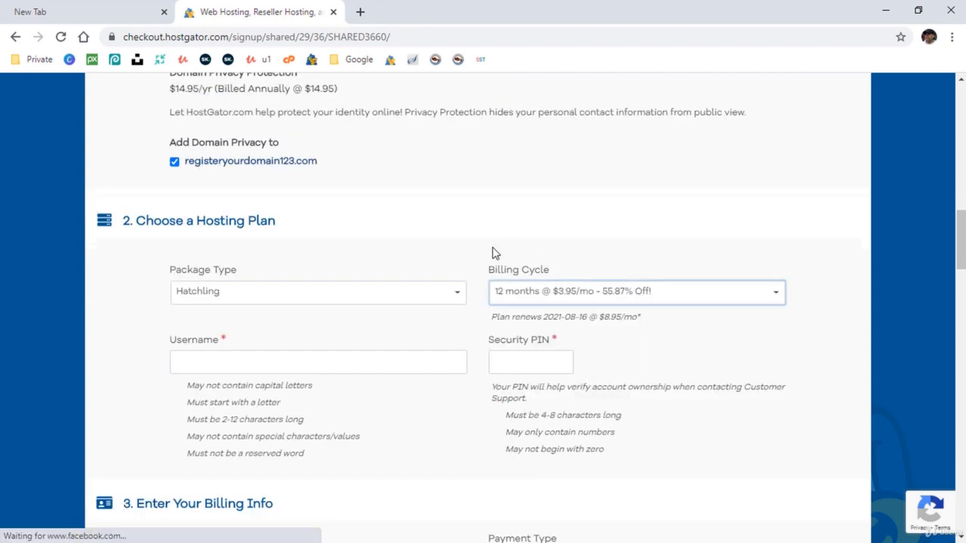
Uncheck Domain Privacy, SiteLock Essentials and CodeGuard Site Backup on the checkout.
{"action": "left_click", "coordinate": [175, 163]}
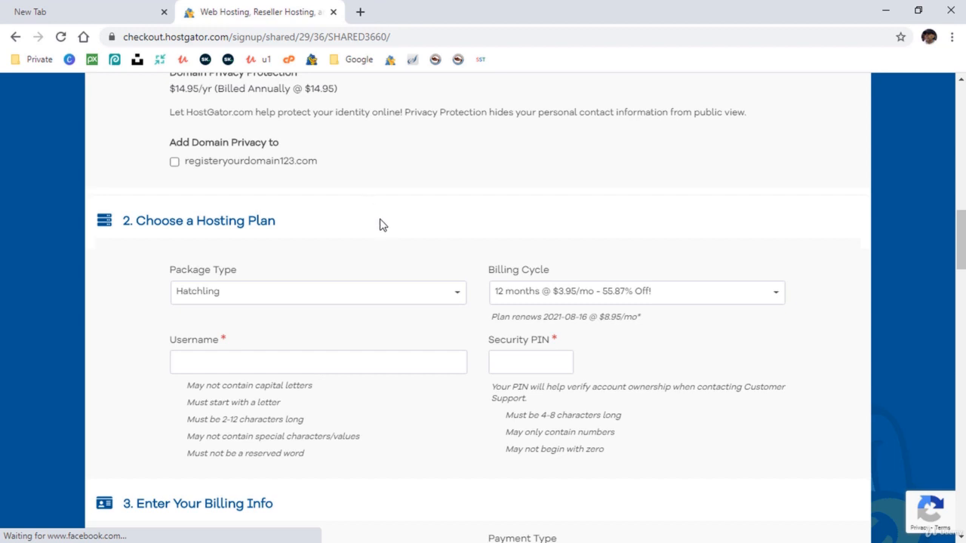
{"action": "scroll", "coordinate": [381, 224], "scroll_direction": "down", "scroll_amount": 4}
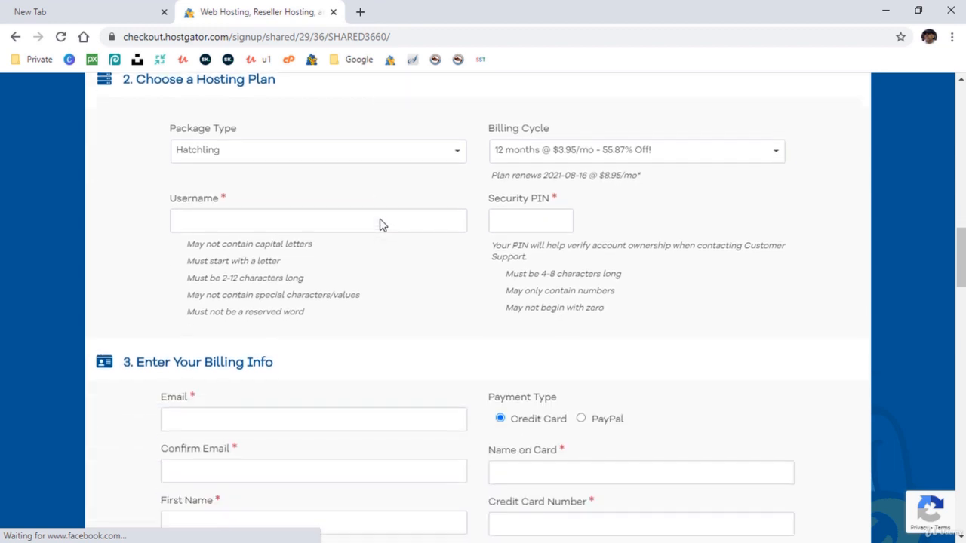
{"action": "scroll", "coordinate": [381, 224], "scroll_direction": "down", "scroll_amount": 10}
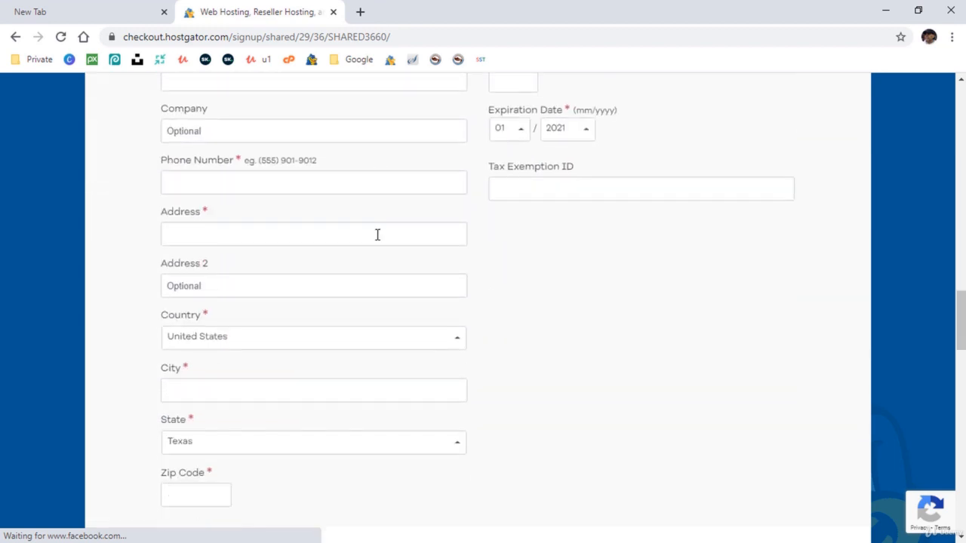
{"action": "scroll", "coordinate": [377, 240], "scroll_direction": "down", "scroll_amount": 2}
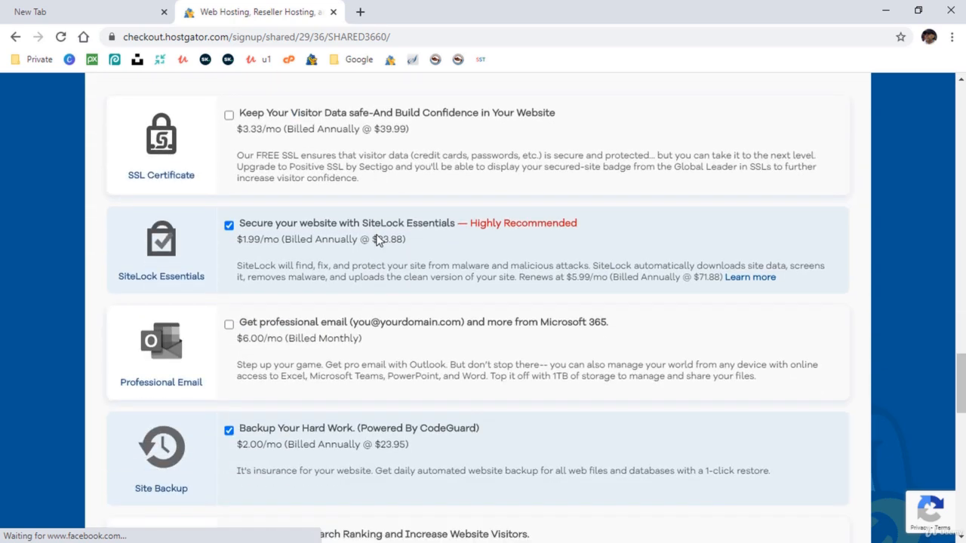
{"action": "left_click", "coordinate": [229, 226]}
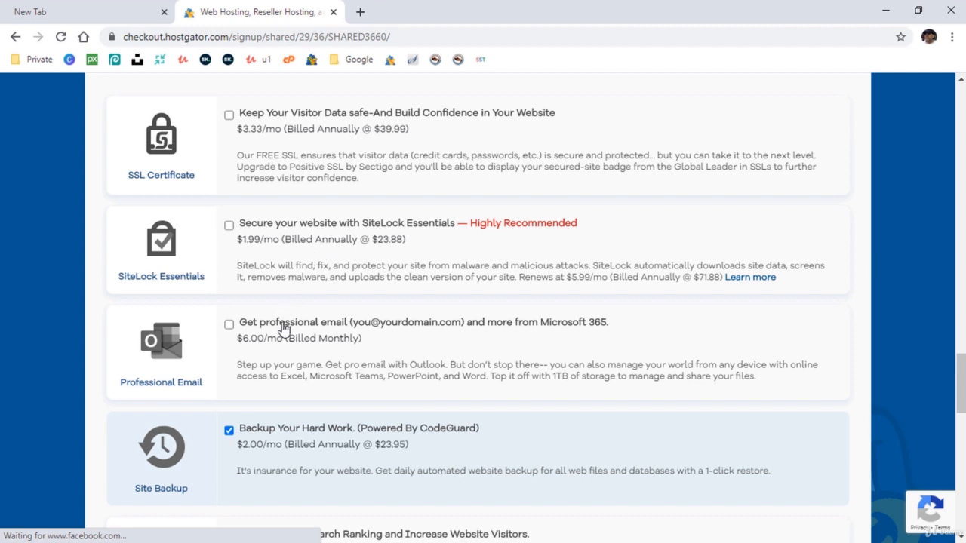
{"action": "scroll", "coordinate": [285, 322], "scroll_direction": "down", "scroll_amount": 2}
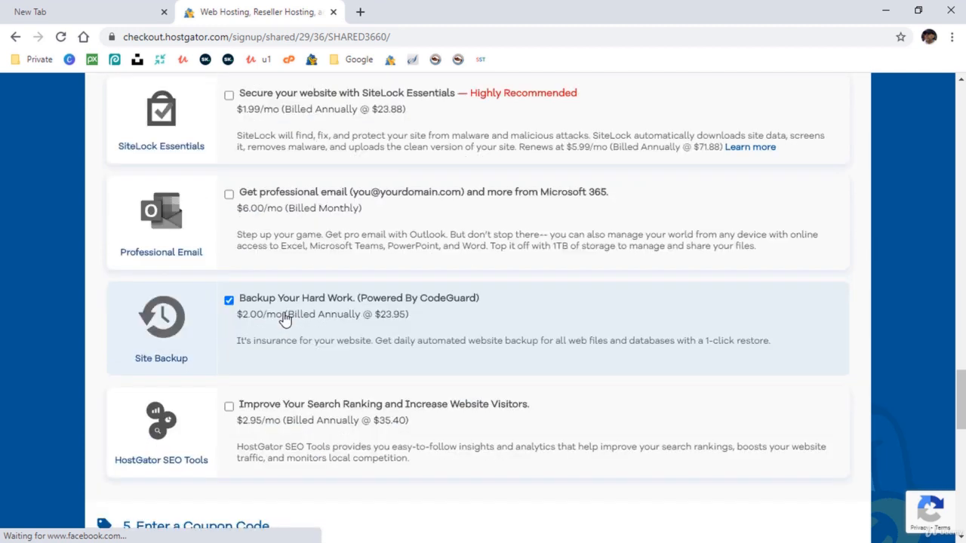
{"action": "left_click", "coordinate": [230, 290]}
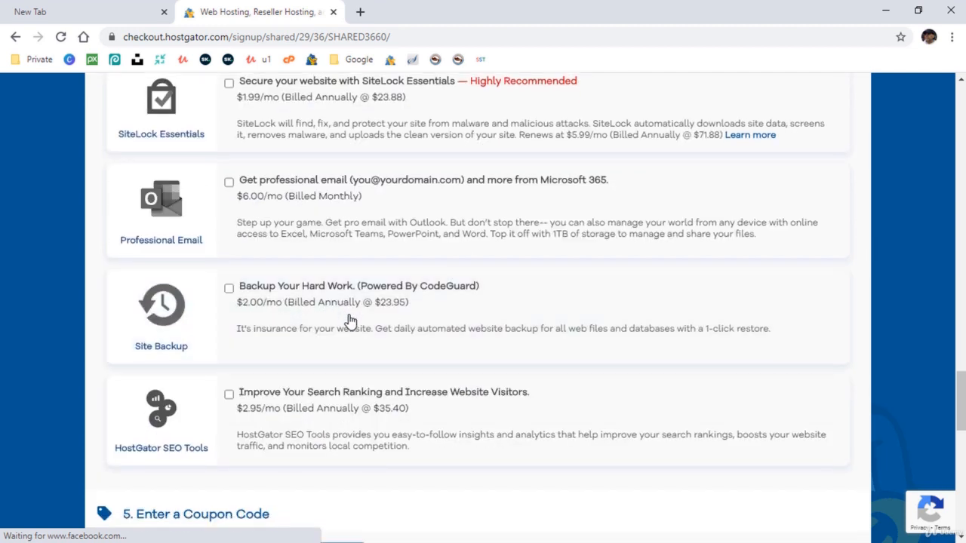
{"action": "scroll", "coordinate": [347, 320], "scroll_direction": "down", "scroll_amount": 1}
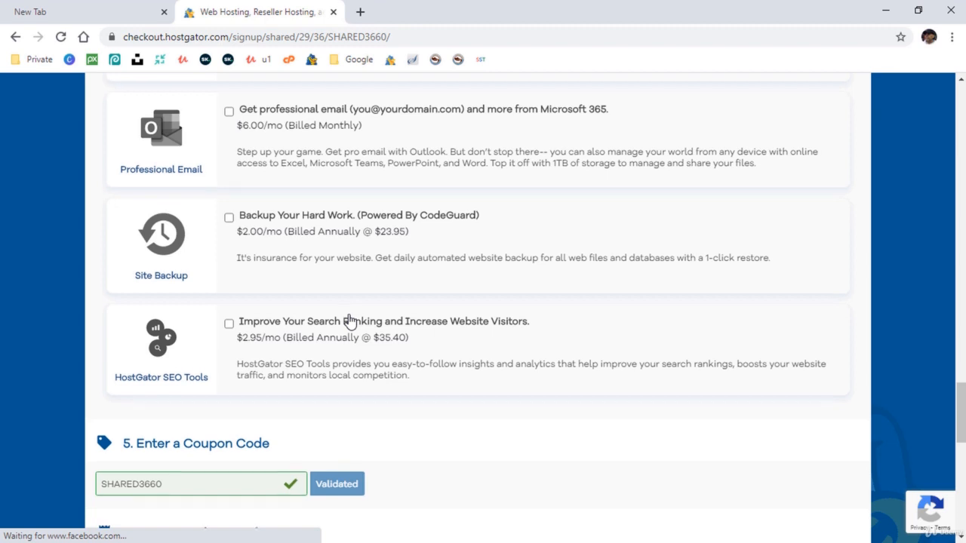
Accept the Terms of Service under Review Order Details for the $50.53 order.
{"action": "scroll", "coordinate": [349, 320], "scroll_direction": "down", "scroll_amount": 5}
{"action": "scroll", "coordinate": [349, 320], "scroll_direction": "down", "scroll_amount": 1}
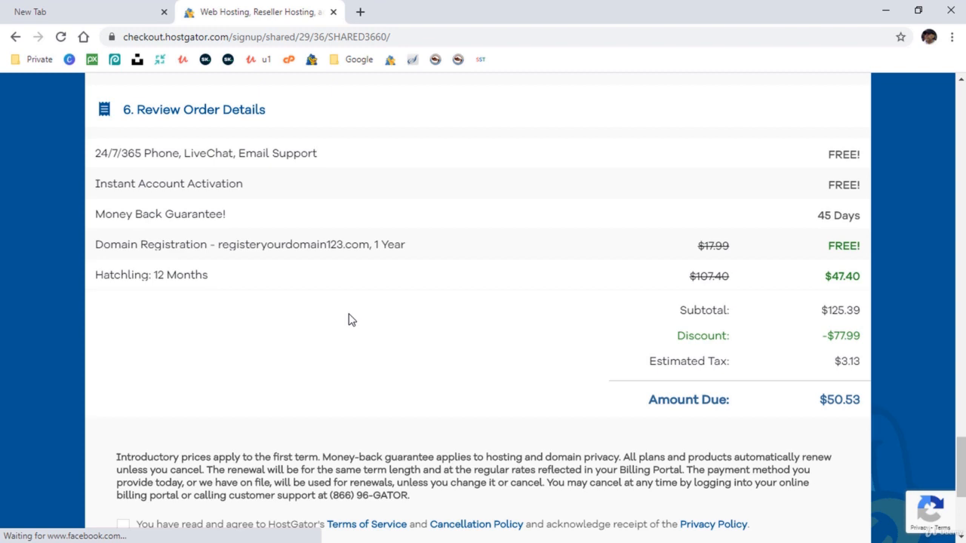
{"action": "scroll", "coordinate": [350, 320], "scroll_direction": "down", "scroll_amount": 4}
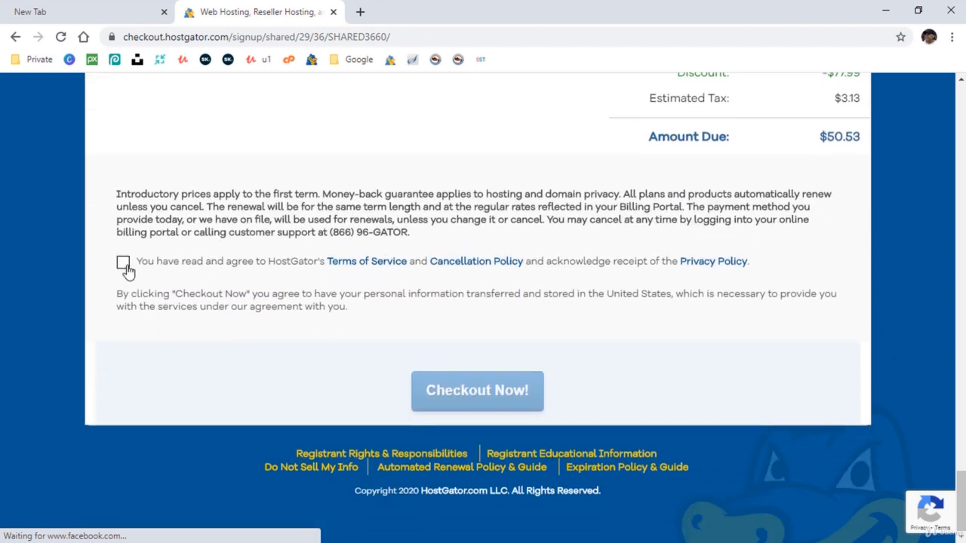
{"action": "left_click", "coordinate": [124, 264]}
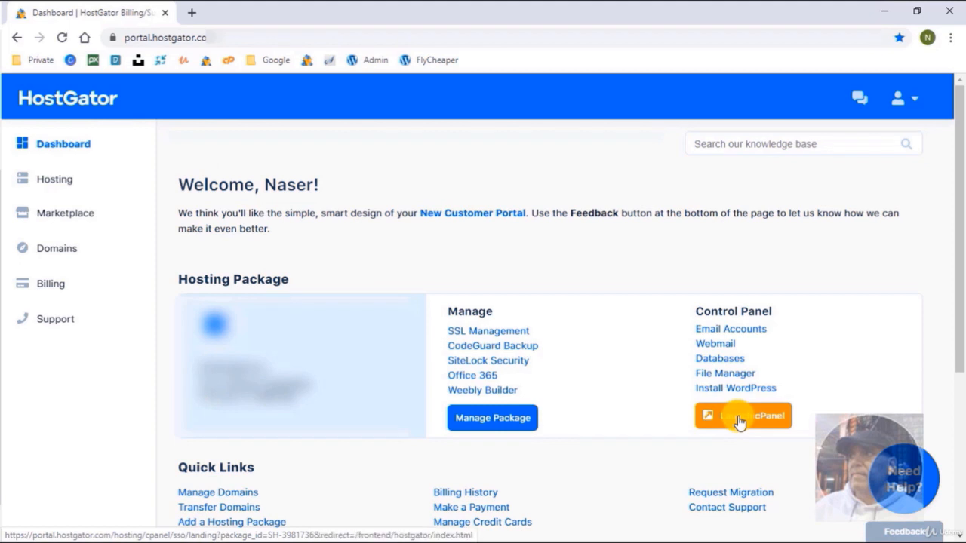
Launch cPanel from the portal dashboard's Control Panel section.
{"action": "left_click", "coordinate": [739, 422]}
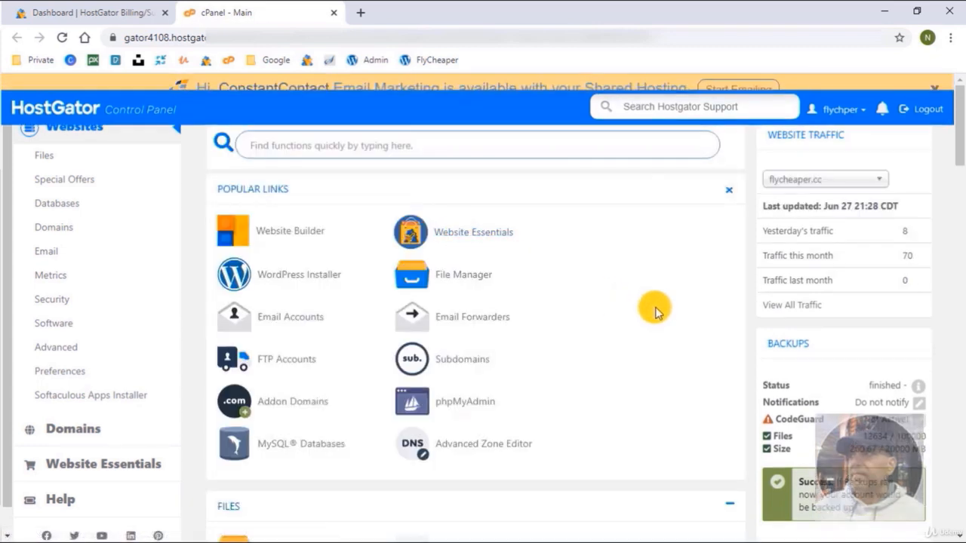
Close the orange ConstantContact banner and go to Email Accounts under Popular Links.
{"action": "left_click", "coordinate": [936, 94]}
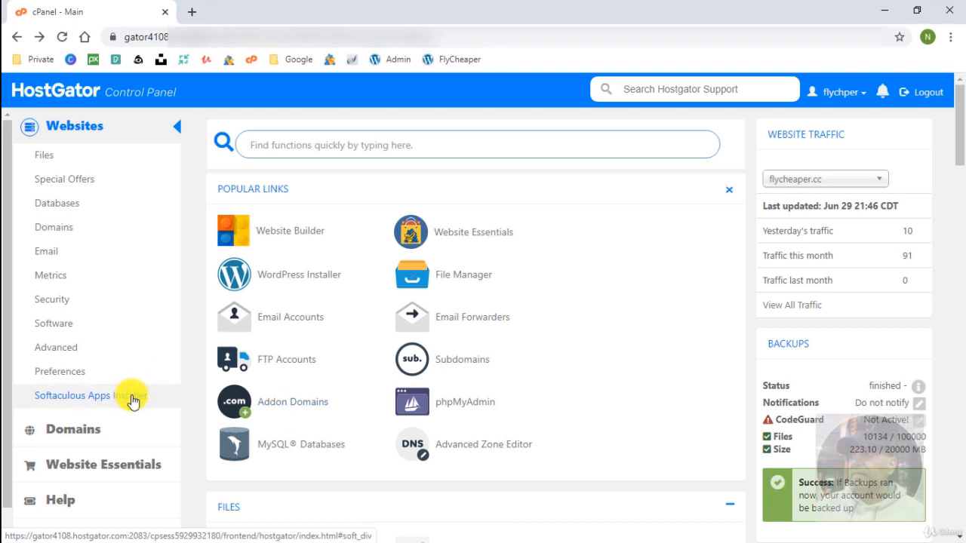
{"action": "left_click", "coordinate": [276, 324]}
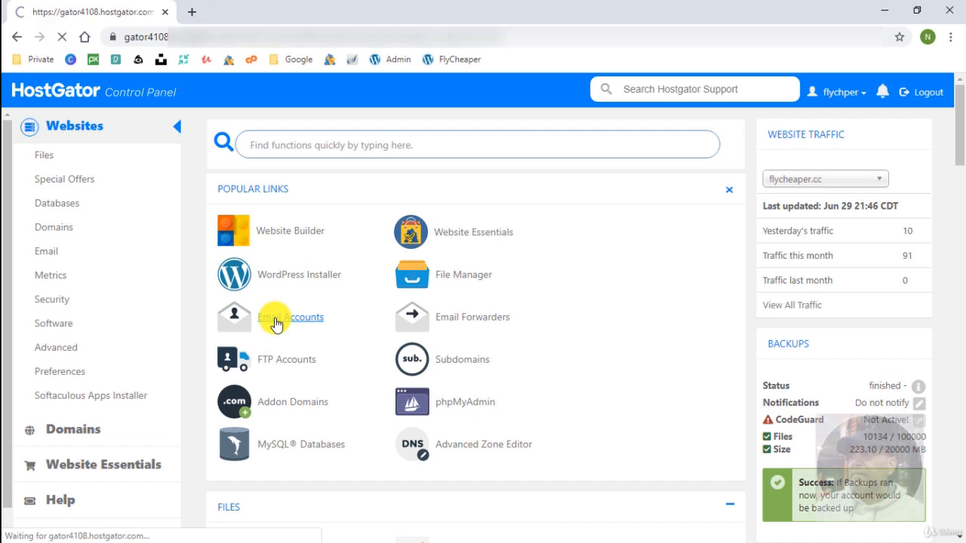
{"action": "left_click", "coordinate": [705, 317]}
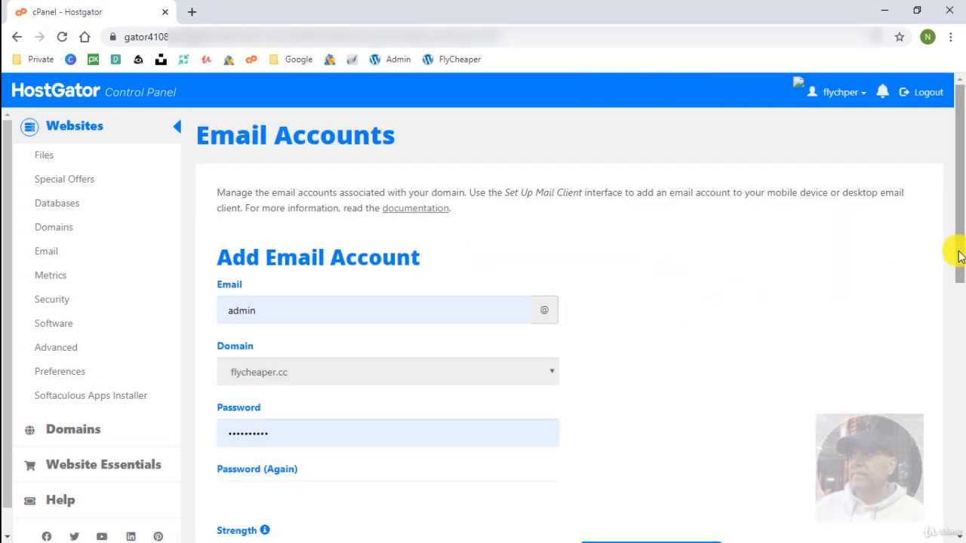
{"action": "left_click_drag", "start_coordinate": [959, 255], "coordinate": [960, 322]}
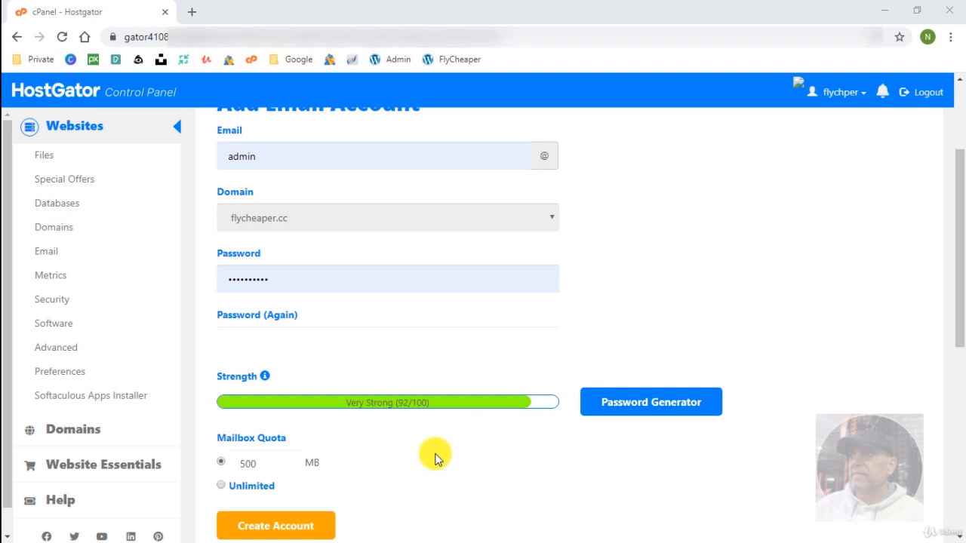
{"action": "scroll", "coordinate": [434, 458], "scroll_direction": "down", "scroll_amount": 4}
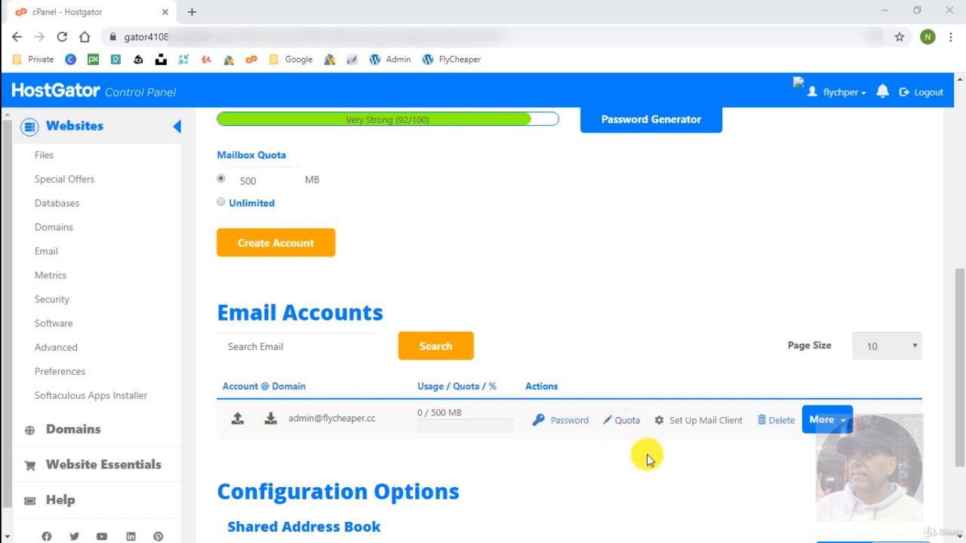
{"action": "left_click", "coordinate": [694, 423]}
Review the auto-configuration scripts, highlighting the Outlook 2010 and iPhone/iPad/iPod rows, down to Manual Settings.
{"action": "scroll", "coordinate": [554, 337], "scroll_direction": "down", "scroll_amount": 1}
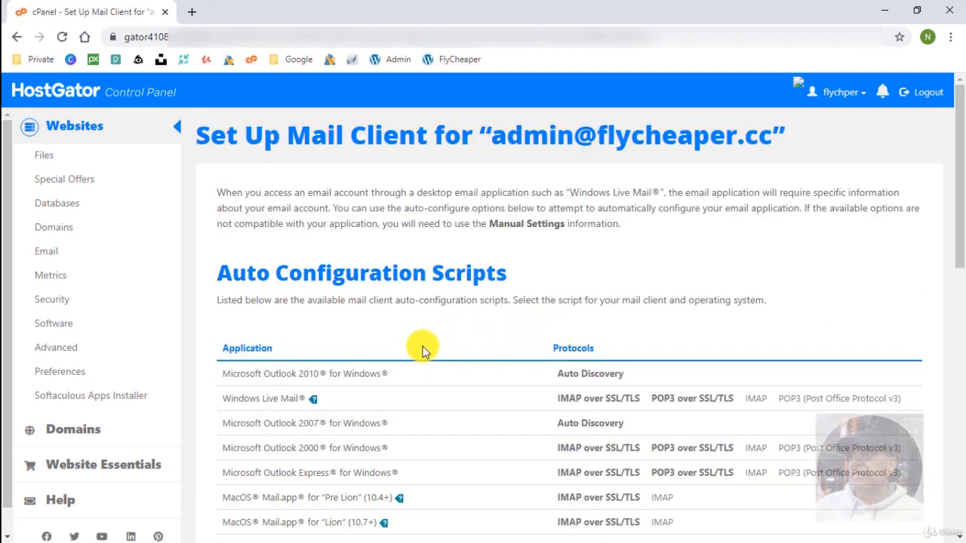
{"action": "scroll", "coordinate": [461, 382], "scroll_direction": "down", "scroll_amount": 2}
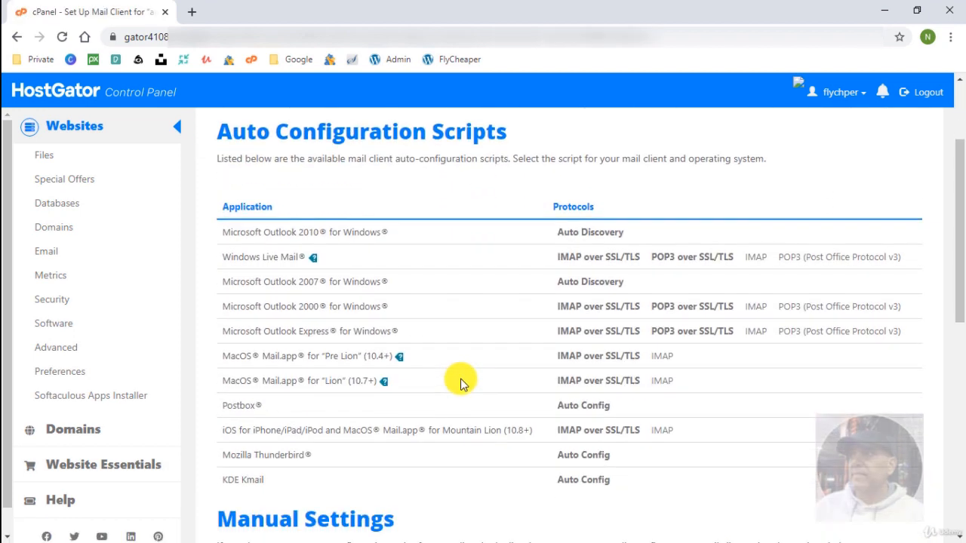
{"action": "scroll", "coordinate": [460, 382], "scroll_direction": "down", "scroll_amount": 1}
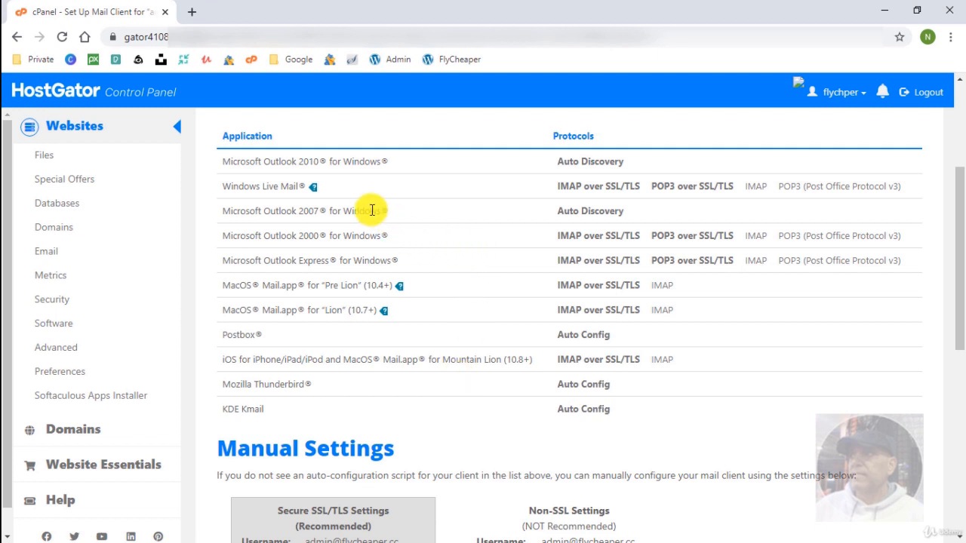
{"action": "left_click_drag", "start_coordinate": [353, 161], "coordinate": [267, 159]}
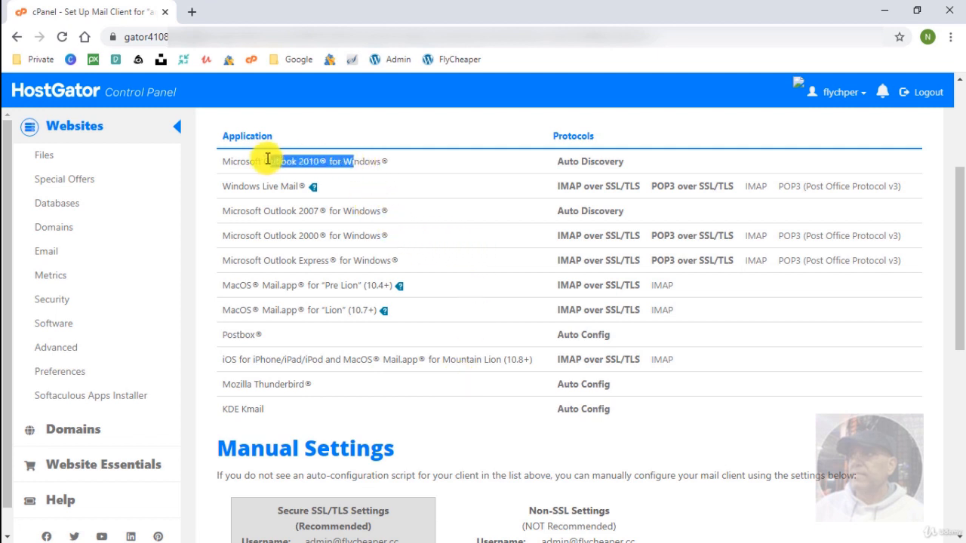
{"action": "left_click_drag", "start_coordinate": [325, 359], "coordinate": [257, 360]}
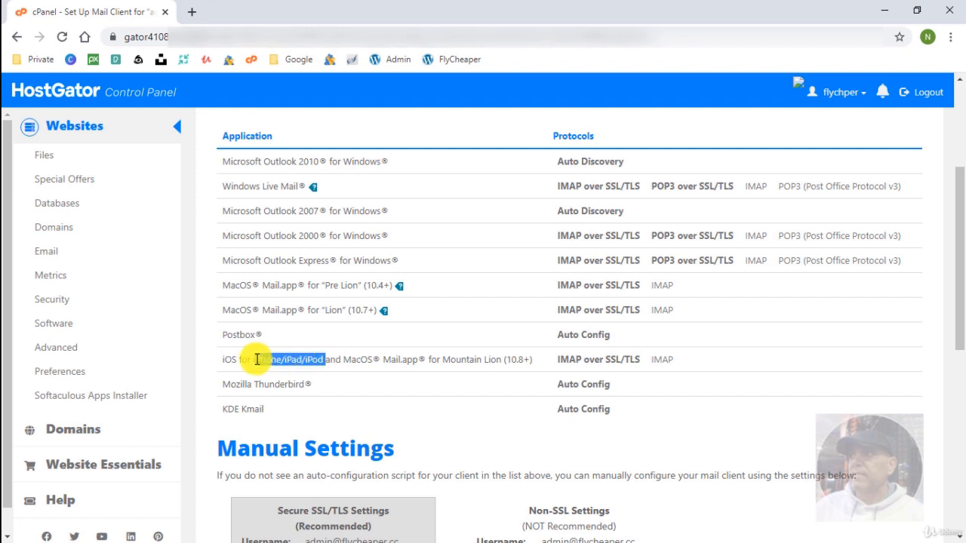
{"action": "left_click", "coordinate": [445, 361]}
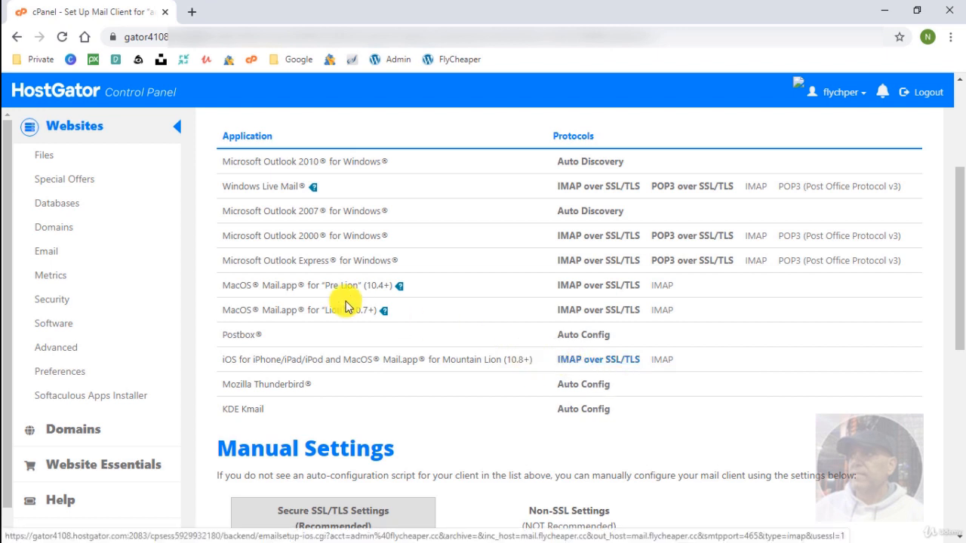
{"action": "left_click", "coordinate": [98, 255]}
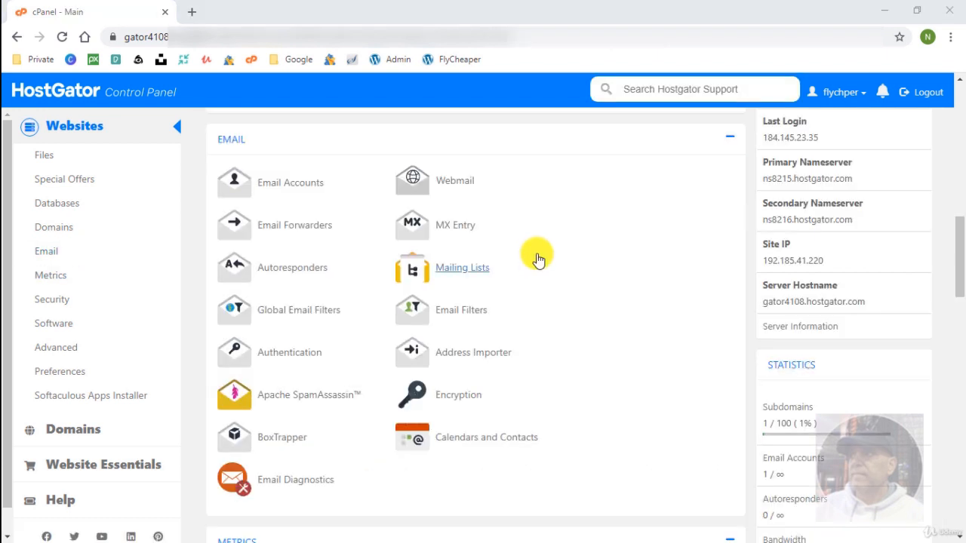
{"action": "left_click", "coordinate": [456, 184]}
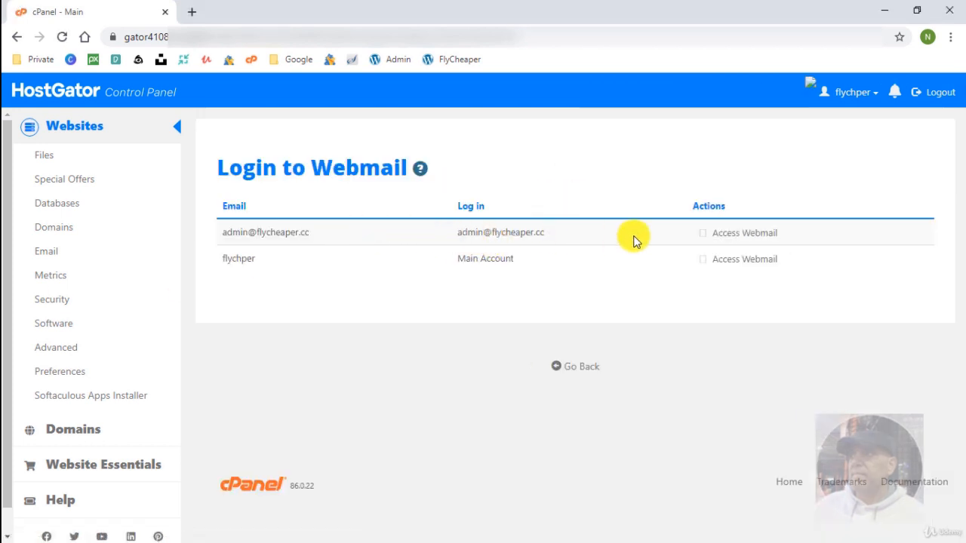
{"action": "left_click", "coordinate": [738, 234]}
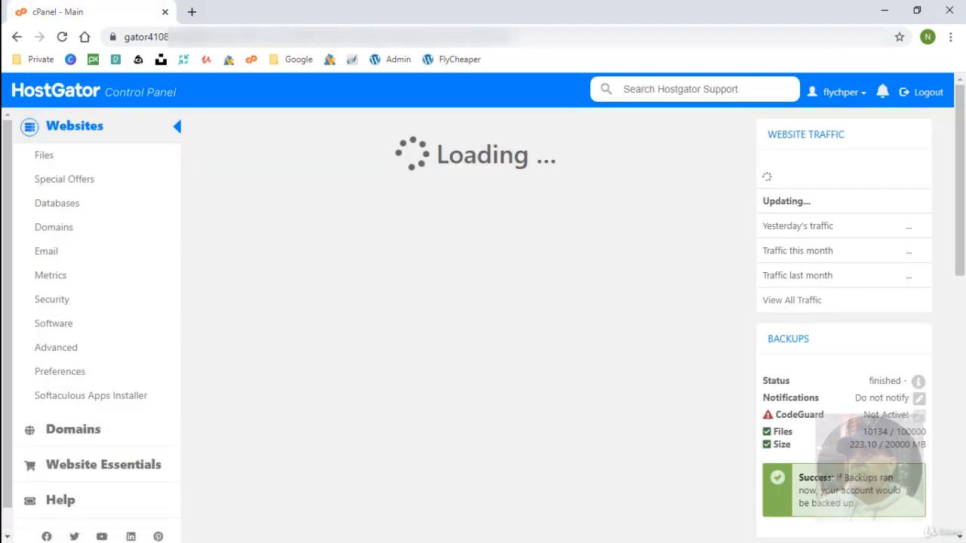
Go to the Email Forwarders page back in cPanel.
{"action": "scroll", "coordinate": [475, 324], "scroll_direction": "down", "scroll_amount": 4}
{"action": "scroll", "coordinate": [475, 325], "scroll_direction": "down", "scroll_amount": 5}
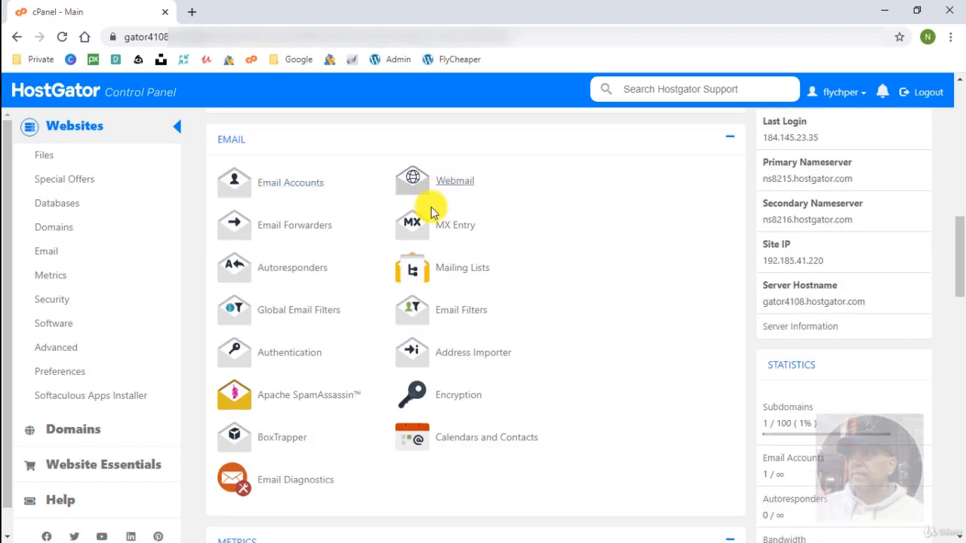
{"action": "left_click", "coordinate": [315, 228]}
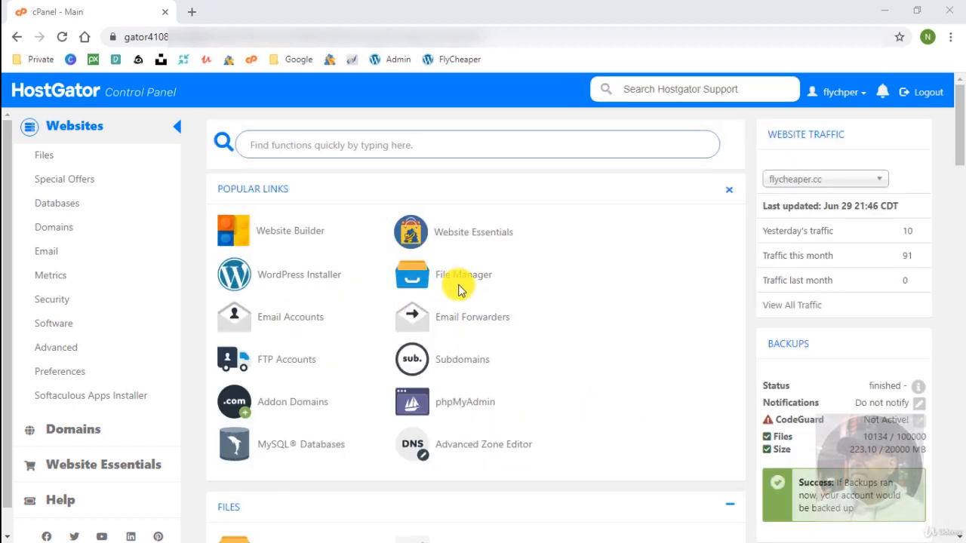
{"action": "left_click", "coordinate": [462, 280]}
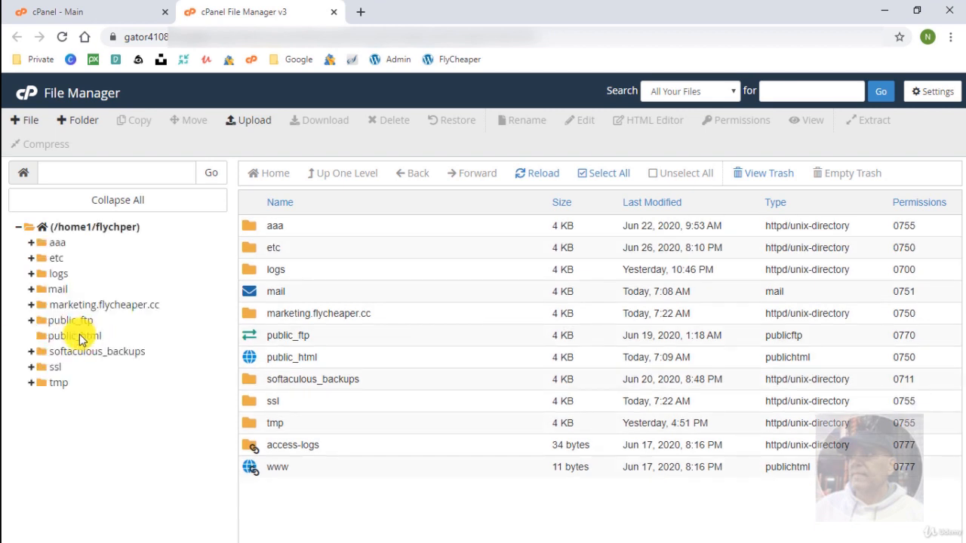
{"action": "left_click", "coordinate": [75, 336]}
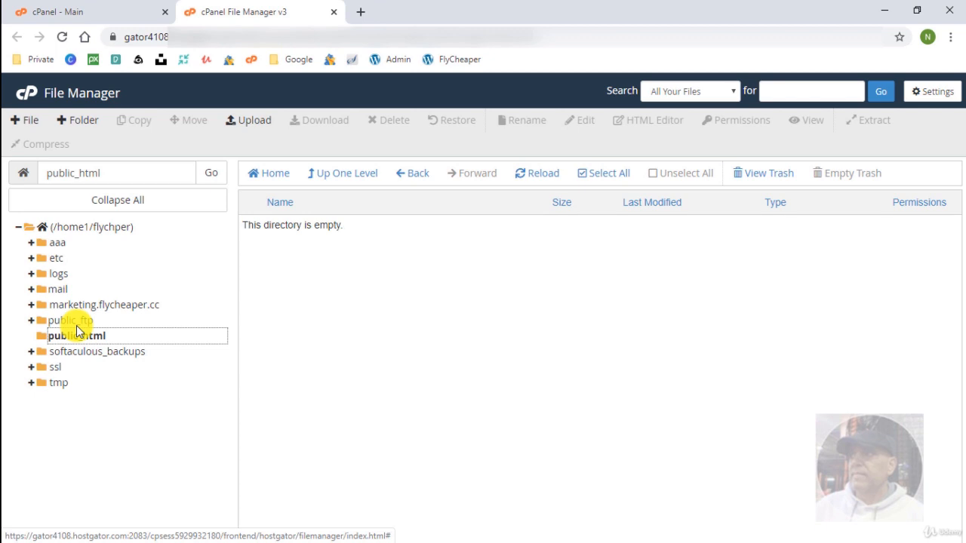
{"action": "key", "text": "ctrl+w"}
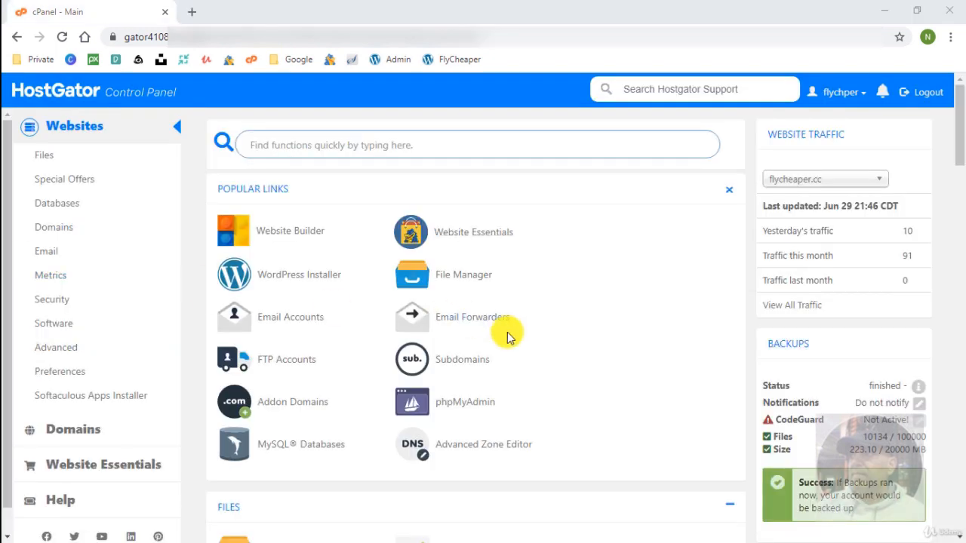
{"action": "left_click", "coordinate": [297, 403]}
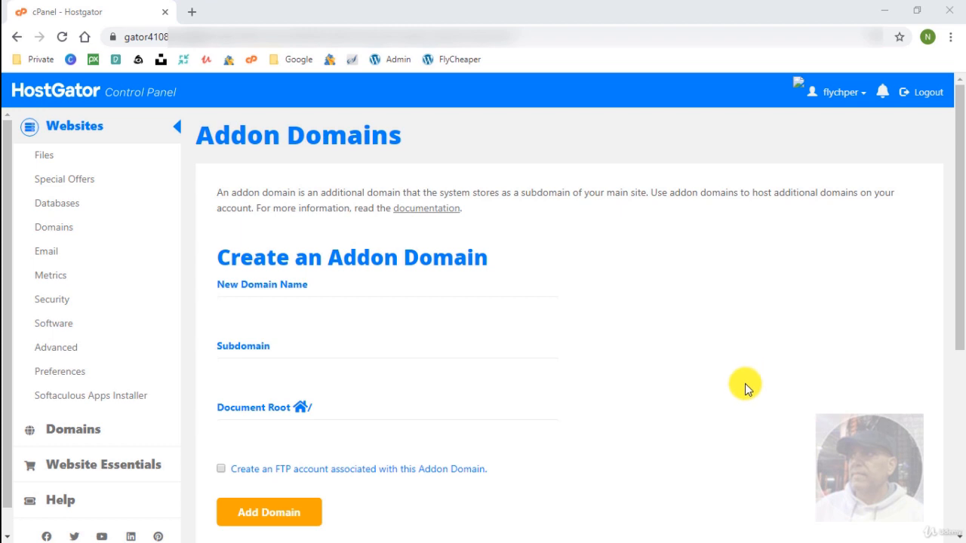
{"action": "scroll", "coordinate": [745, 387], "scroll_direction": "down", "scroll_amount": 3}
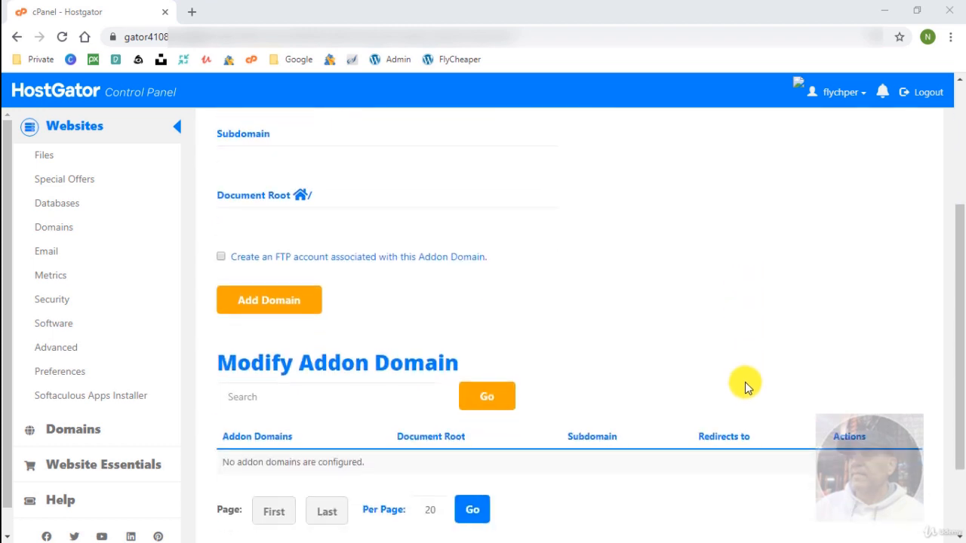
{"action": "scroll", "coordinate": [744, 384], "scroll_direction": "up", "scroll_amount": 2}
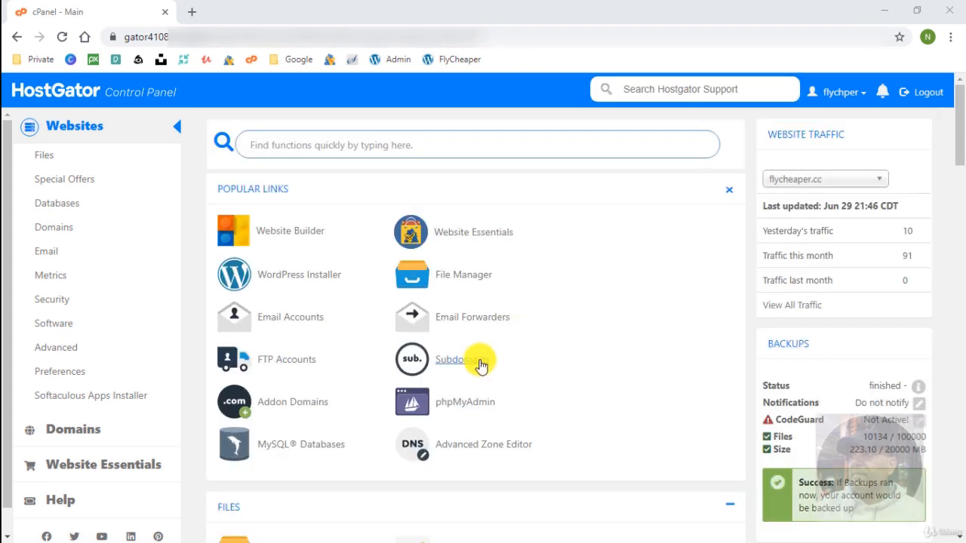
Open Subdomains and scroll to the Modify a Subdomain table listing marketing.flycheaper.cc.
{"action": "left_click", "coordinate": [477, 362]}
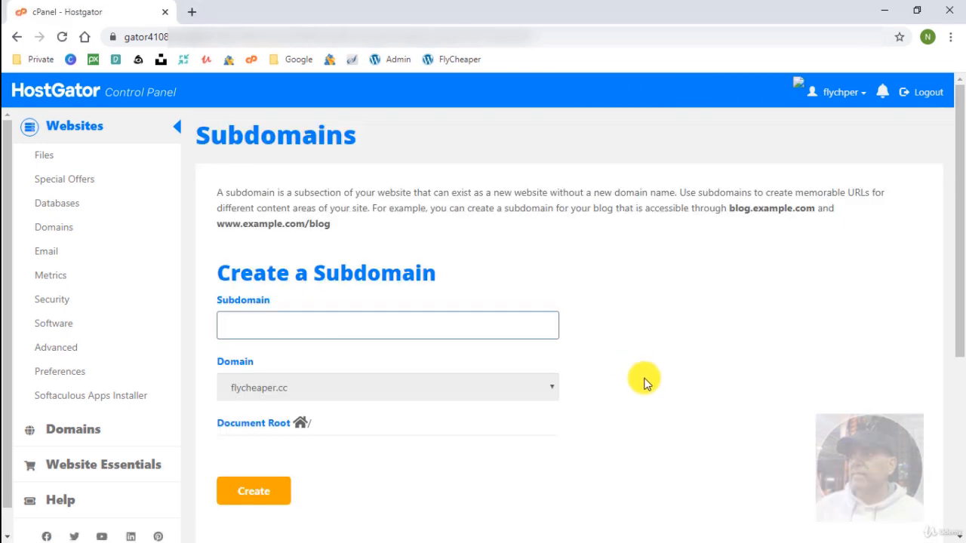
{"action": "scroll", "coordinate": [644, 383], "scroll_direction": "down", "scroll_amount": 2}
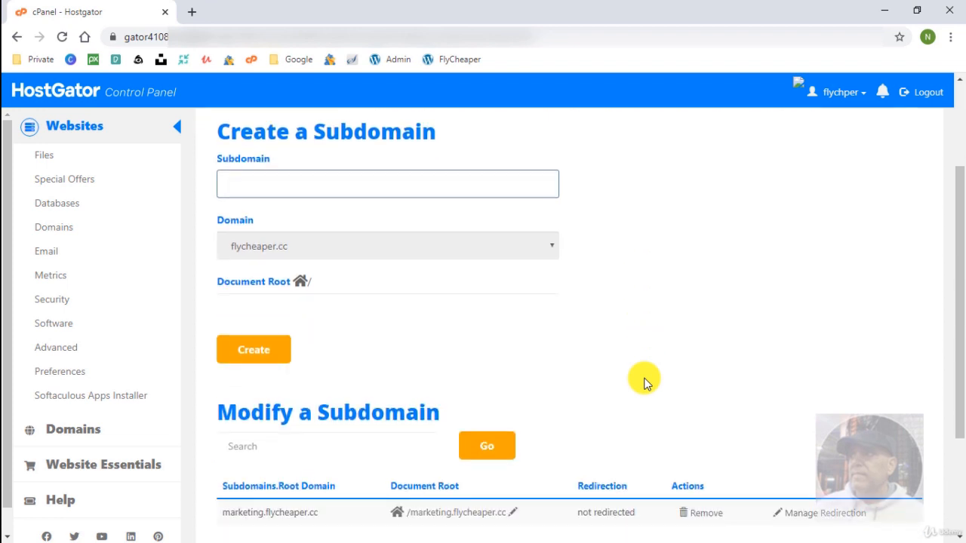
{"action": "scroll", "coordinate": [644, 384], "scroll_direction": "down", "scroll_amount": 1}
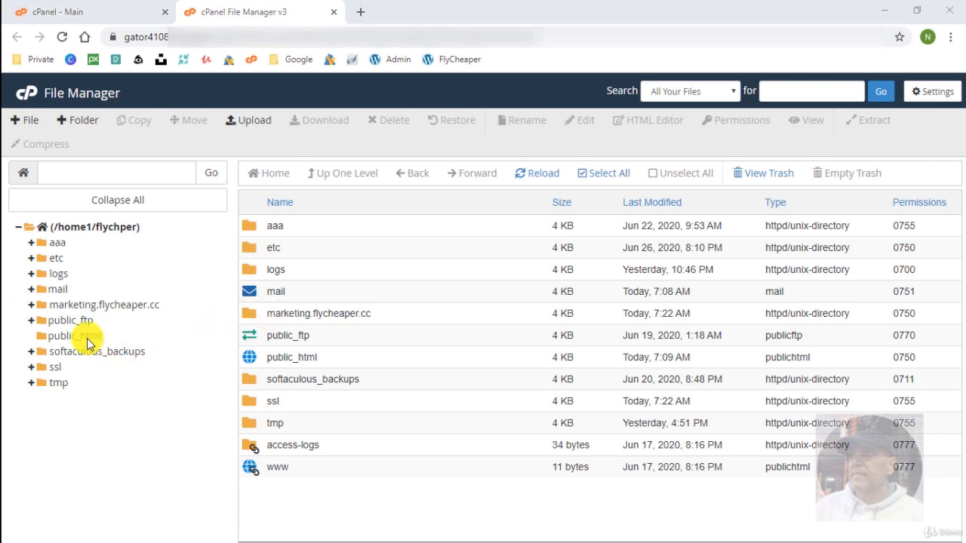
Browse the marketing.flycheaper.cc and public_html folders, close File Manager, and go to Softaculous Apps Installer.
{"action": "left_click", "coordinate": [98, 308]}
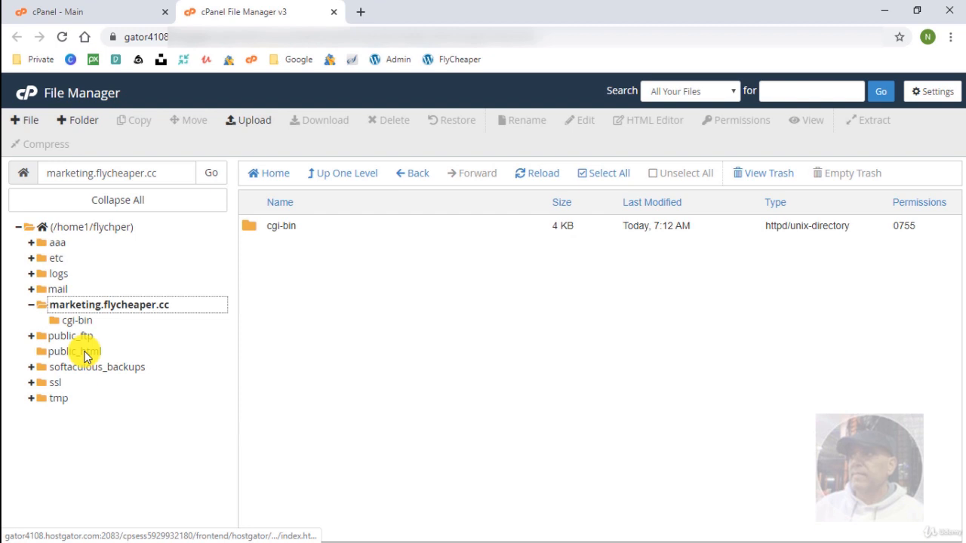
{"action": "left_click", "coordinate": [85, 355]}
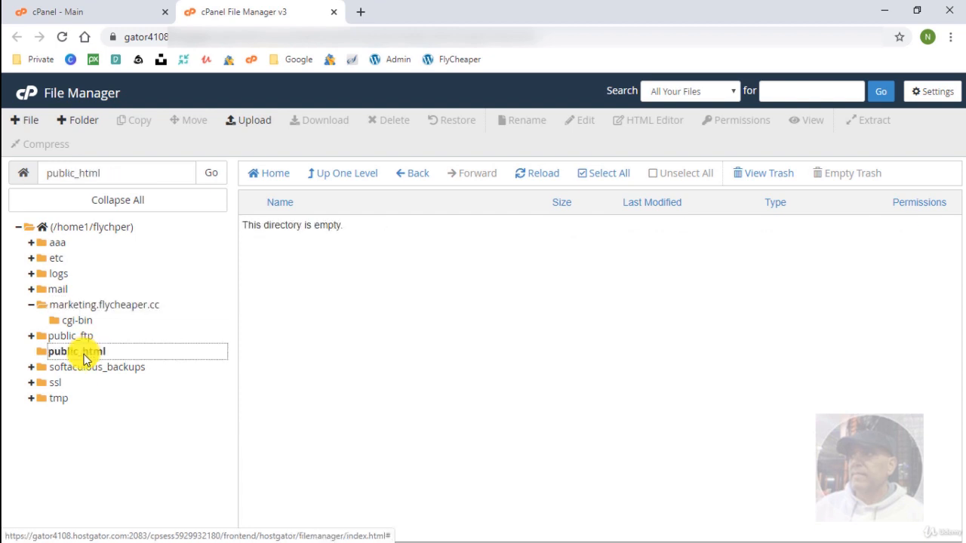
{"action": "key", "text": "ctrl+w"}
{"action": "left_click", "coordinate": [83, 398]}
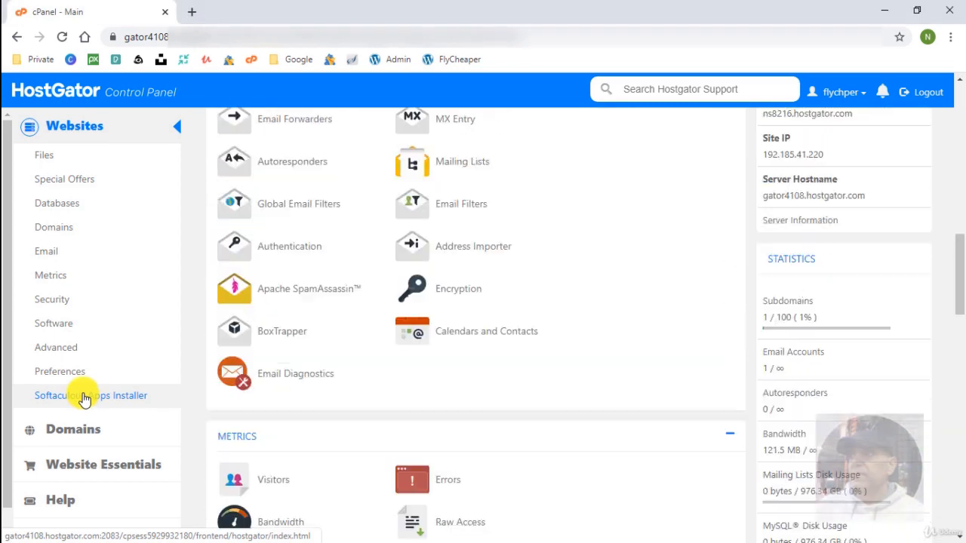
Launch the WordPress installer from the Softaculous Apps Installer Scripts row.
{"action": "left_click", "coordinate": [256, 337]}
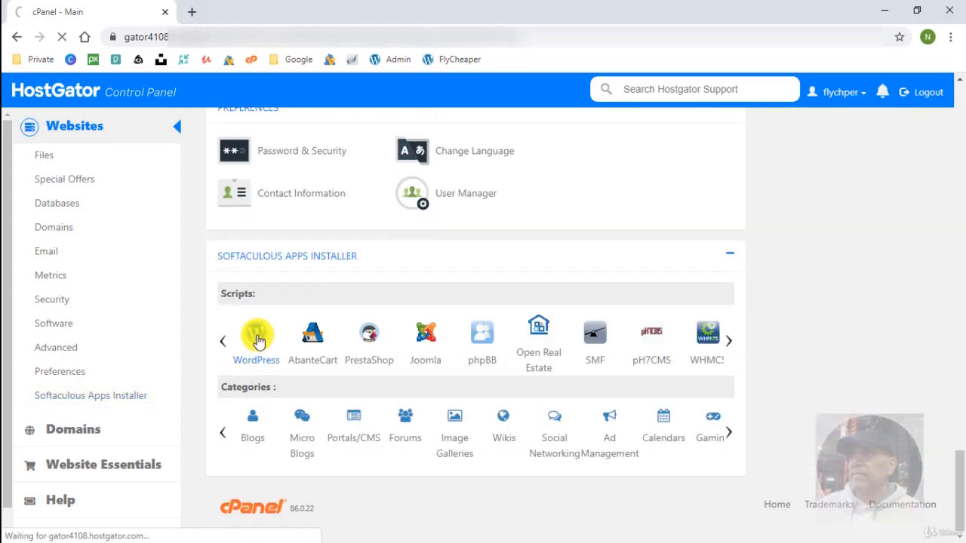
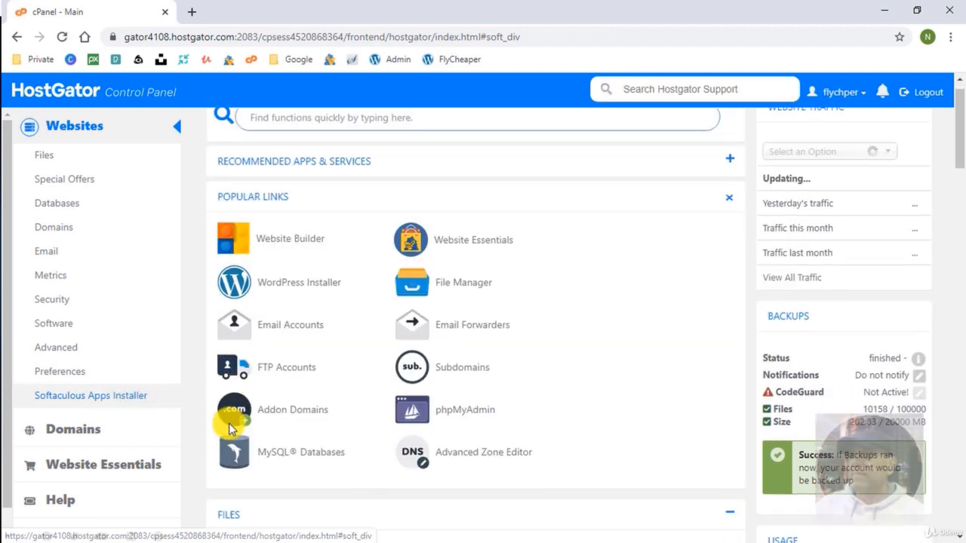
Launch WordPress Installer from cPanel and start a new Softaculous WordPress installation.
{"action": "left_click", "coordinate": [262, 336]}
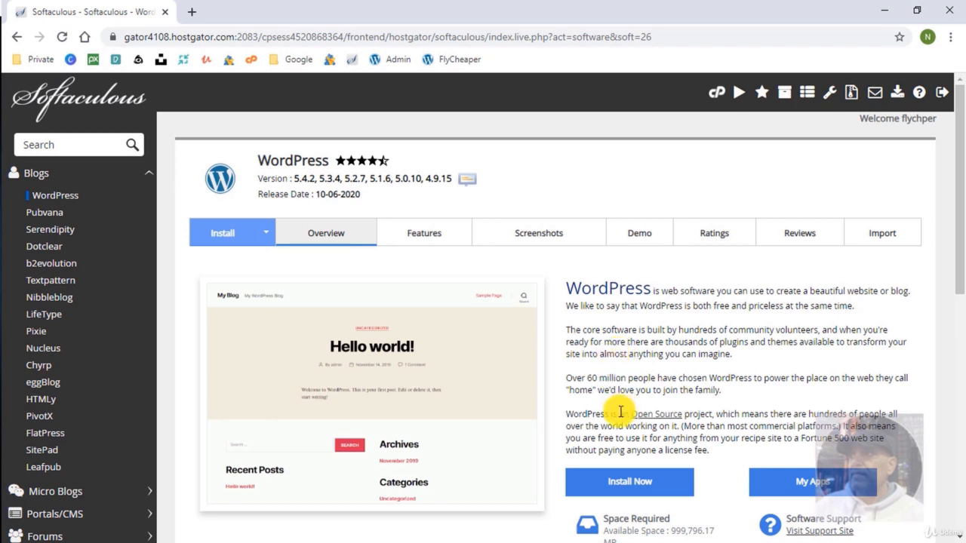
{"action": "left_click", "coordinate": [630, 491]}
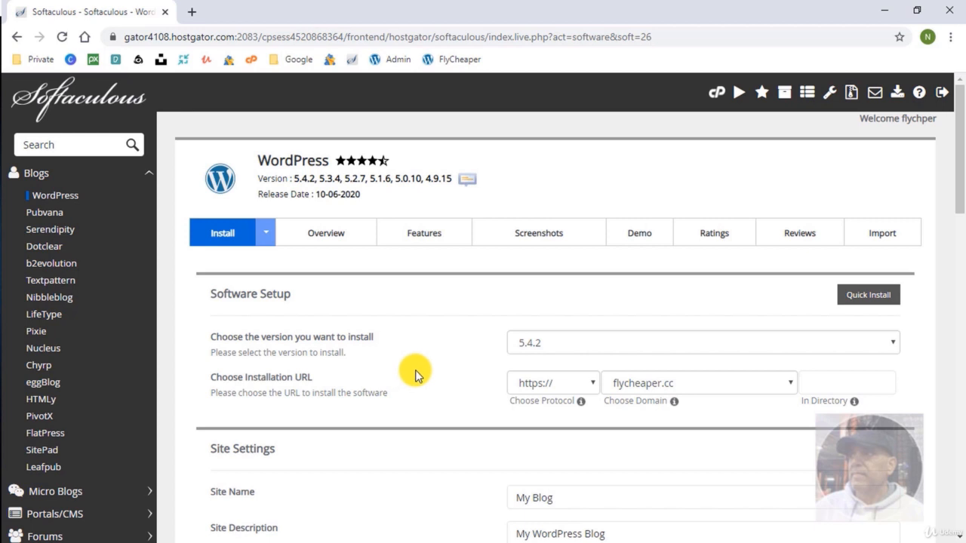
{"action": "left_click", "coordinate": [567, 345]}
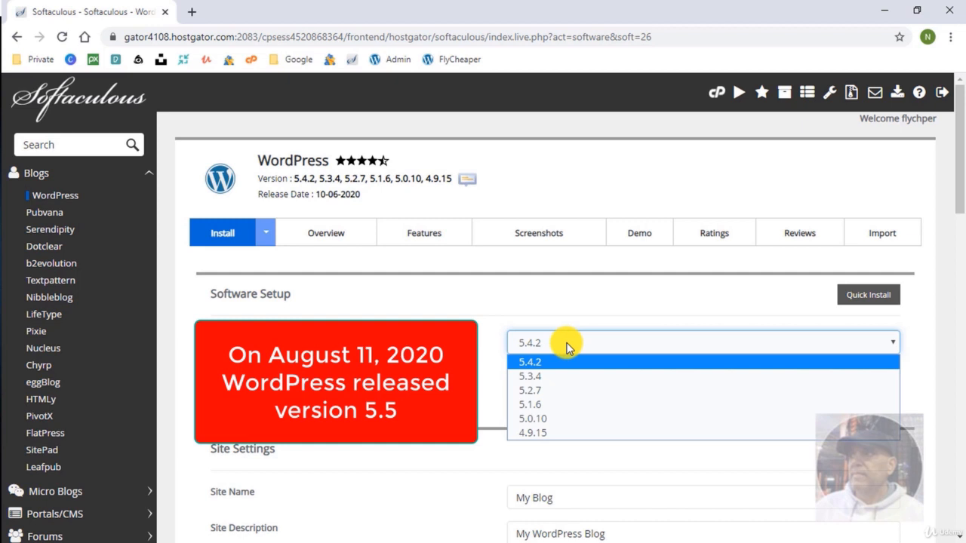
{"action": "left_click", "coordinate": [566, 344]}
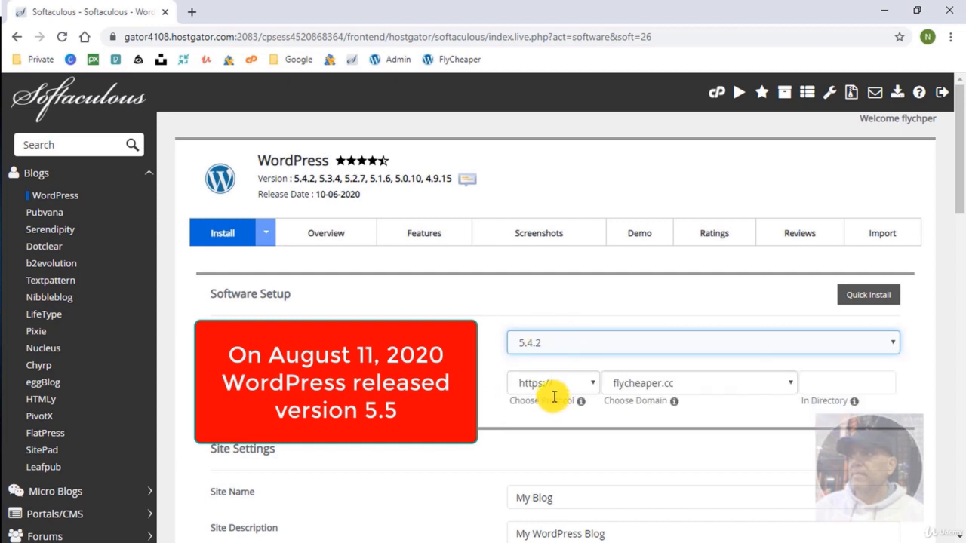
{"action": "left_click", "coordinate": [579, 391]}
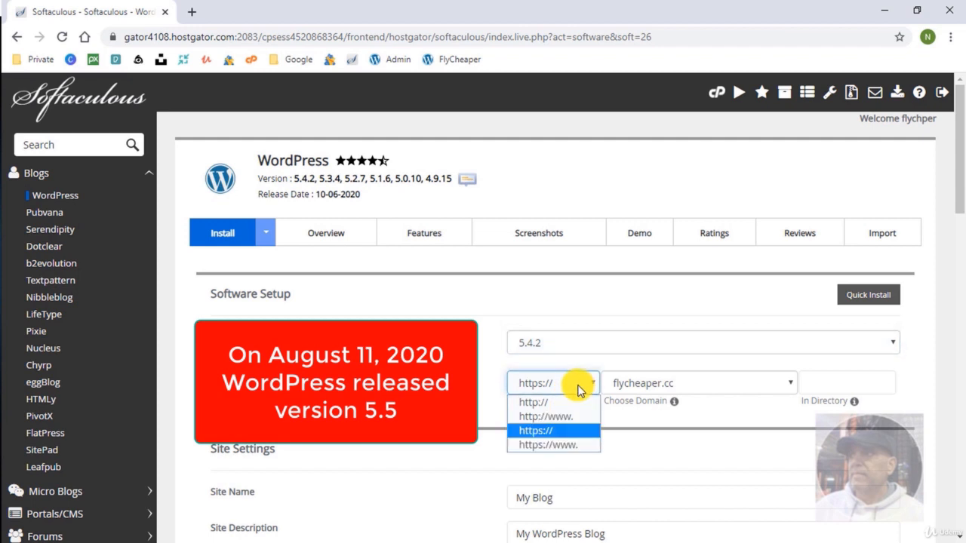
{"action": "left_click", "coordinate": [572, 389]}
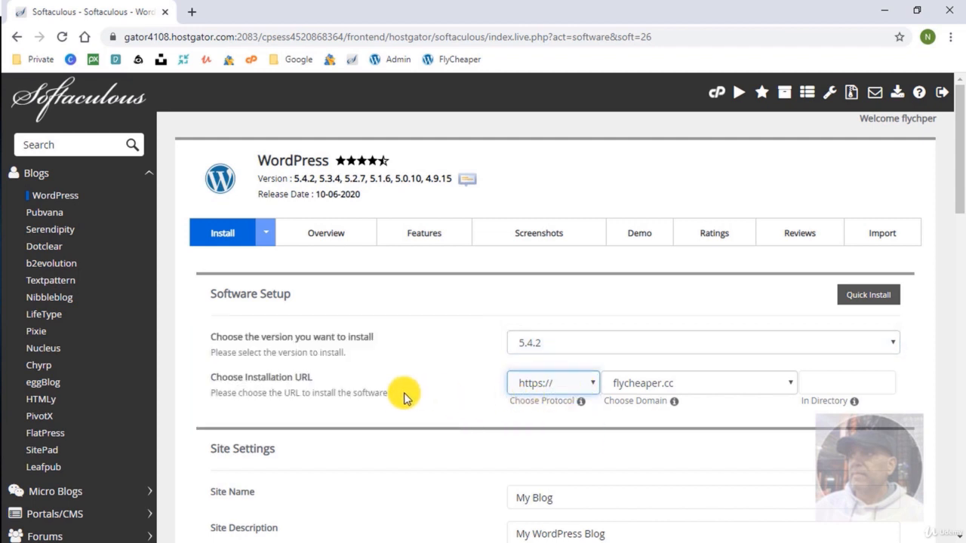
{"action": "scroll", "coordinate": [402, 406], "scroll_direction": "down", "scroll_amount": 1}
{"action": "scroll", "coordinate": [402, 407], "scroll_direction": "down", "scroll_amount": 1}
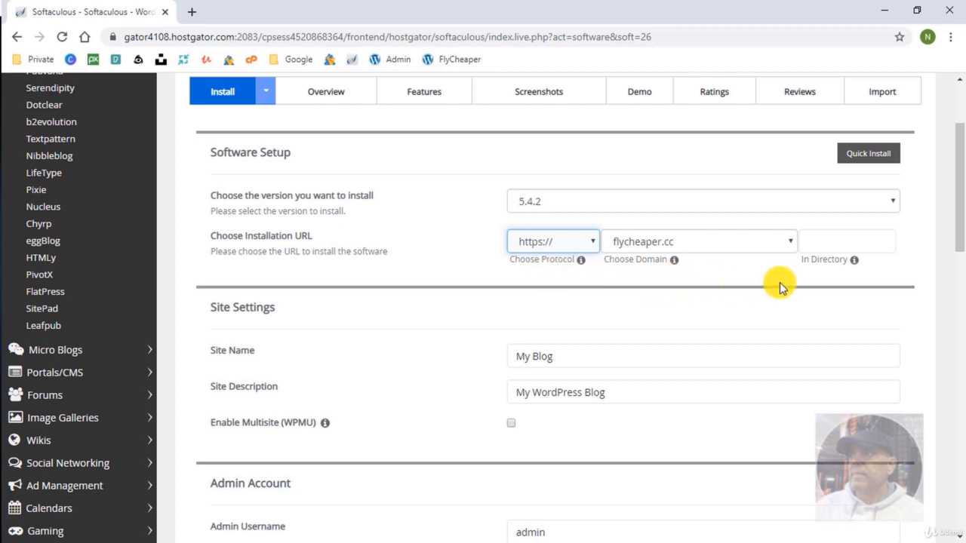
{"action": "left_click", "coordinate": [700, 243]}
{"action": "left_click", "coordinate": [701, 241]}
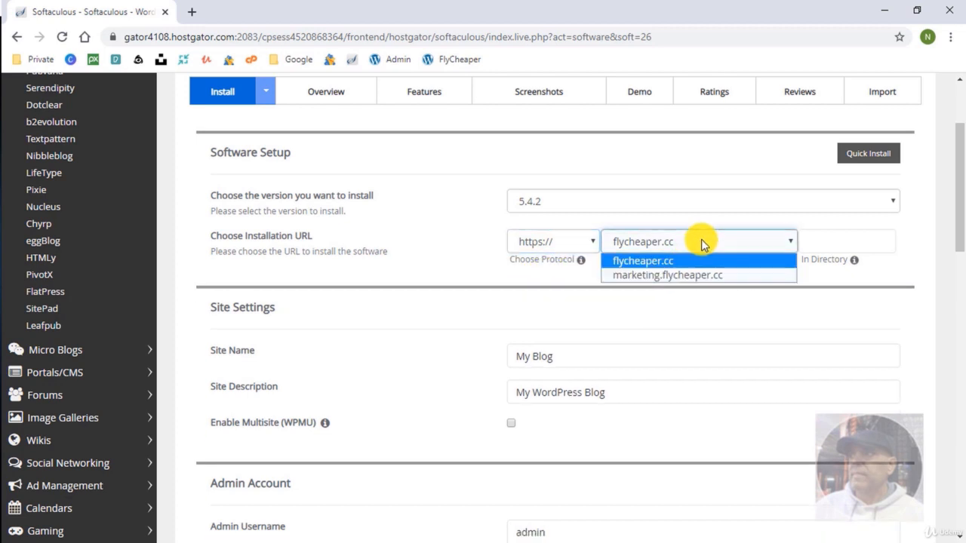
{"action": "left_click", "coordinate": [551, 282]}
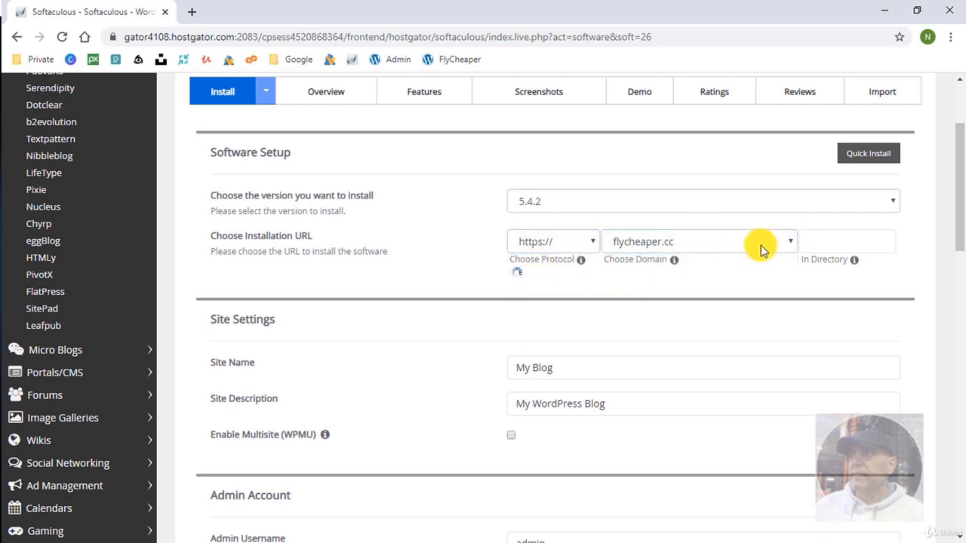
{"action": "scroll", "coordinate": [433, 371], "scroll_direction": "down", "scroll_amount": 1}
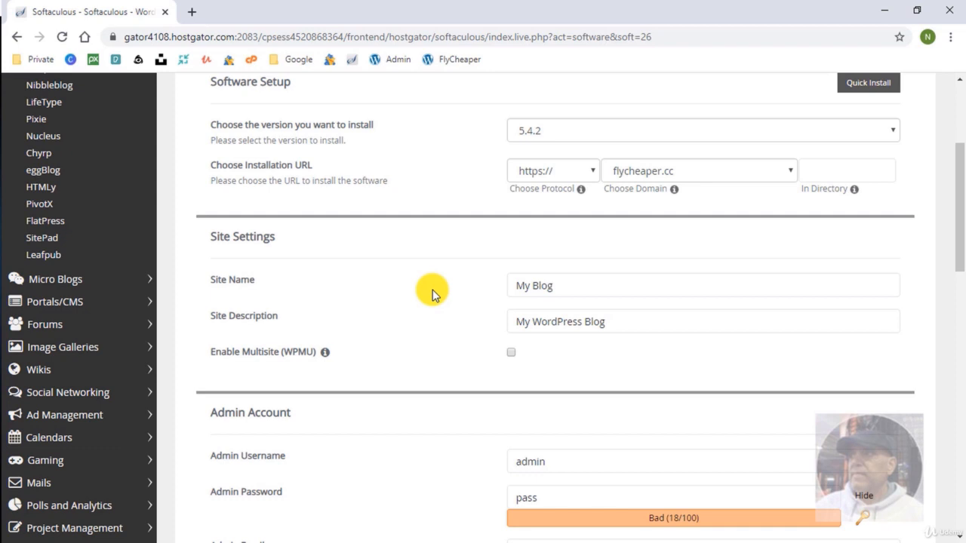
Clear the install directory and replace 'My Blog' with 'Cheap Flight Tickets, Best Hotel Prices' as site name.
{"action": "left_click", "coordinate": [858, 164]}
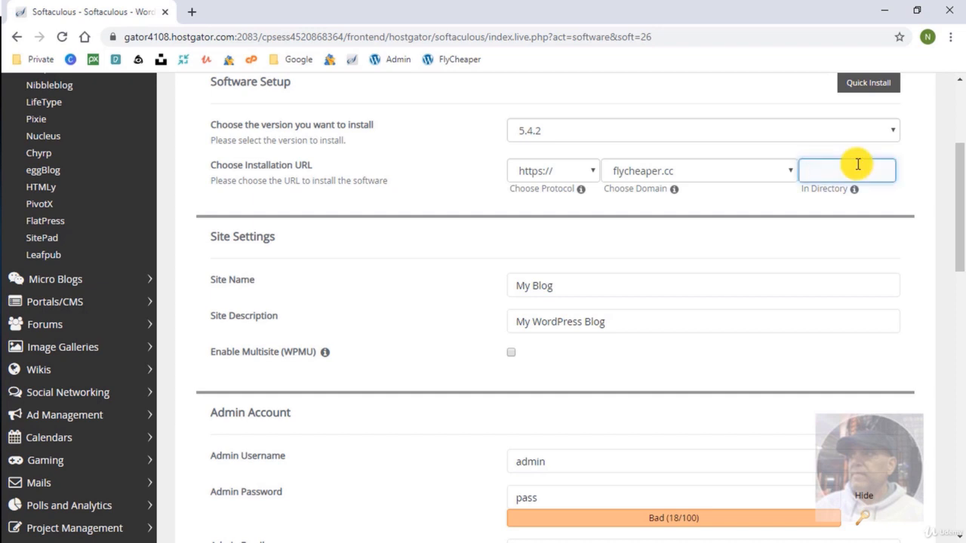
{"action": "type", "text": "sales"}
{"action": "key", "text": "BackSpace"}
{"action": "key", "text": "BackSpace"}
{"action": "key", "text": "BackSpace"}
{"action": "left_click", "coordinate": [456, 234]}
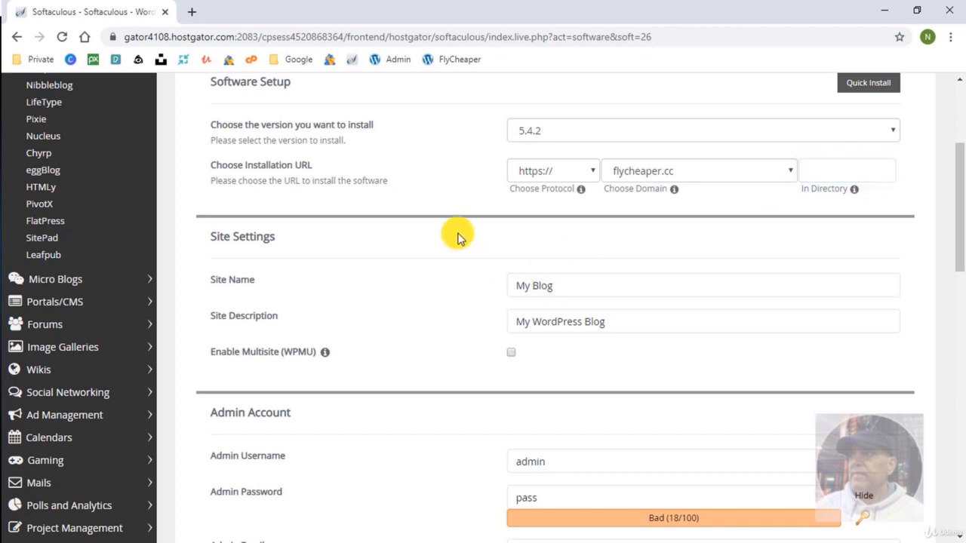
{"action": "left_click_drag", "start_coordinate": [567, 286], "coordinate": [511, 287]}
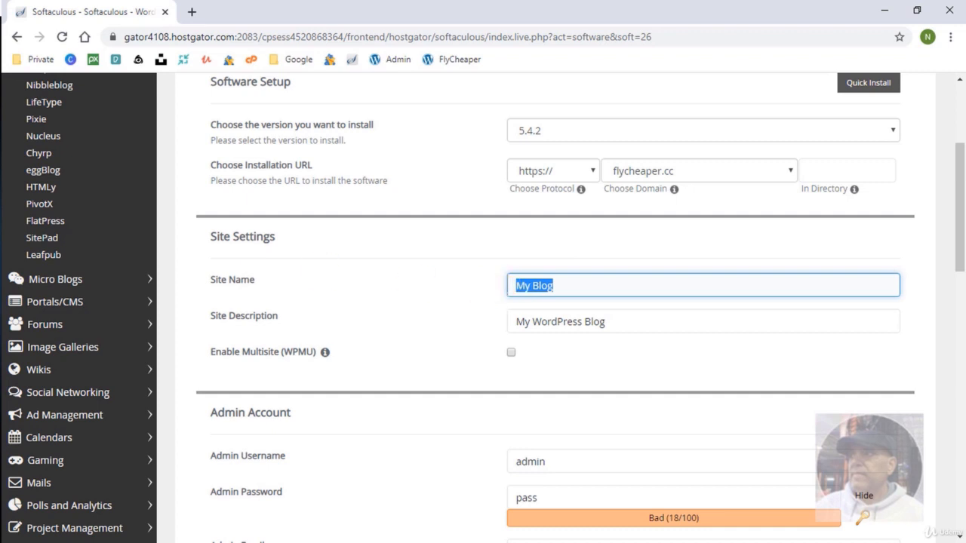
{"action": "type", "text": "Cheap Flight Tickets, Best Hotel Prices"}
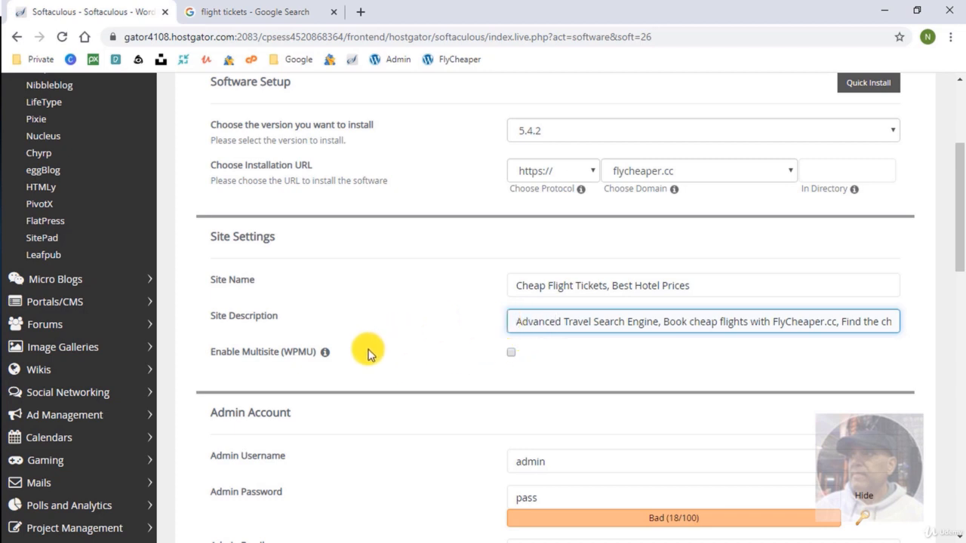
{"action": "scroll", "coordinate": [370, 355], "scroll_direction": "down", "scroll_amount": 3}
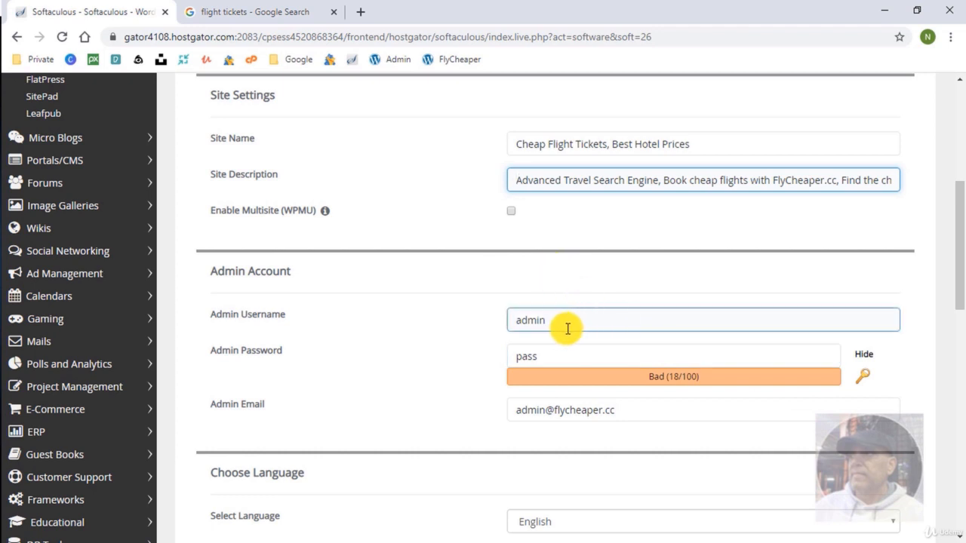
Hide the admin password and generate a strong 65/100 replacement.
{"action": "left_click", "coordinate": [866, 358]}
{"action": "left_click", "coordinate": [866, 381]}
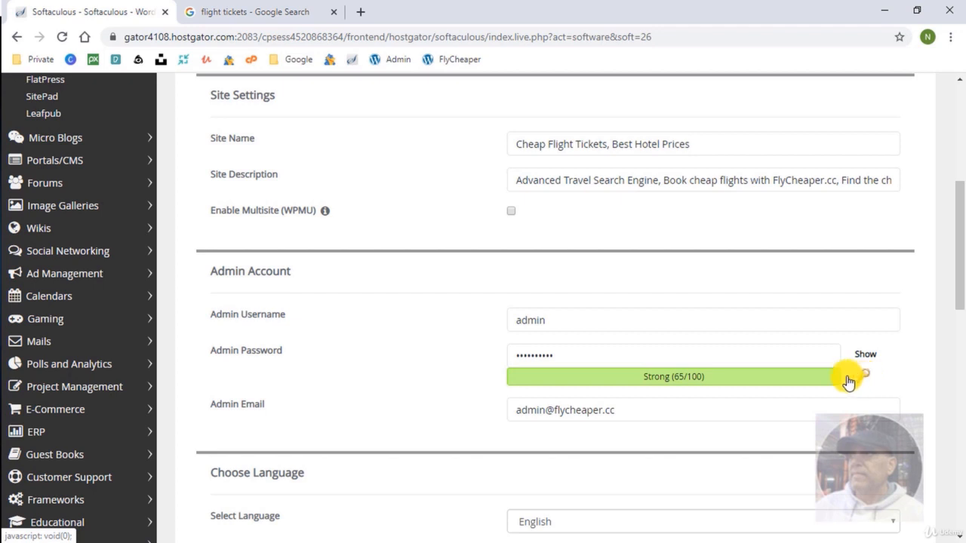
{"action": "scroll", "coordinate": [416, 411], "scroll_direction": "down", "scroll_amount": 1}
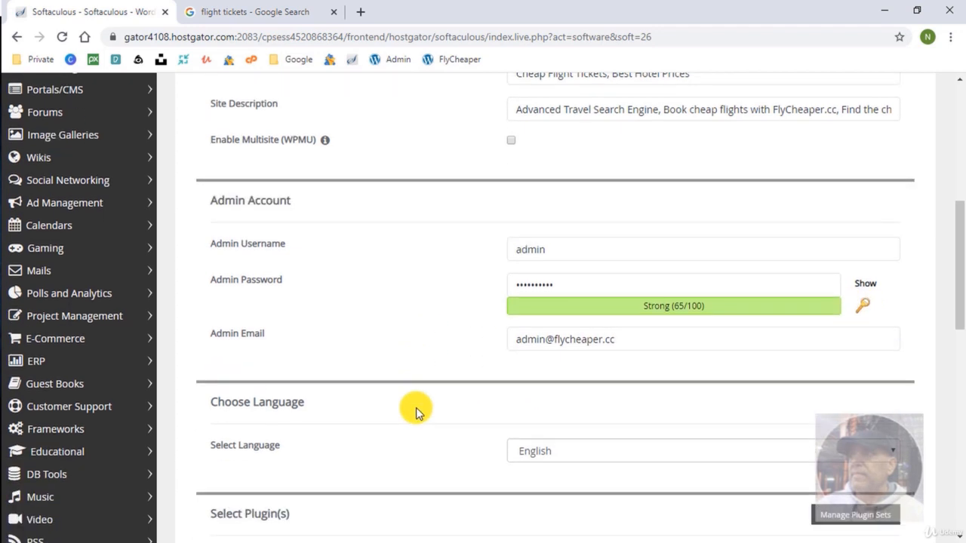
{"action": "scroll", "coordinate": [415, 407], "scroll_direction": "down", "scroll_amount": 3}
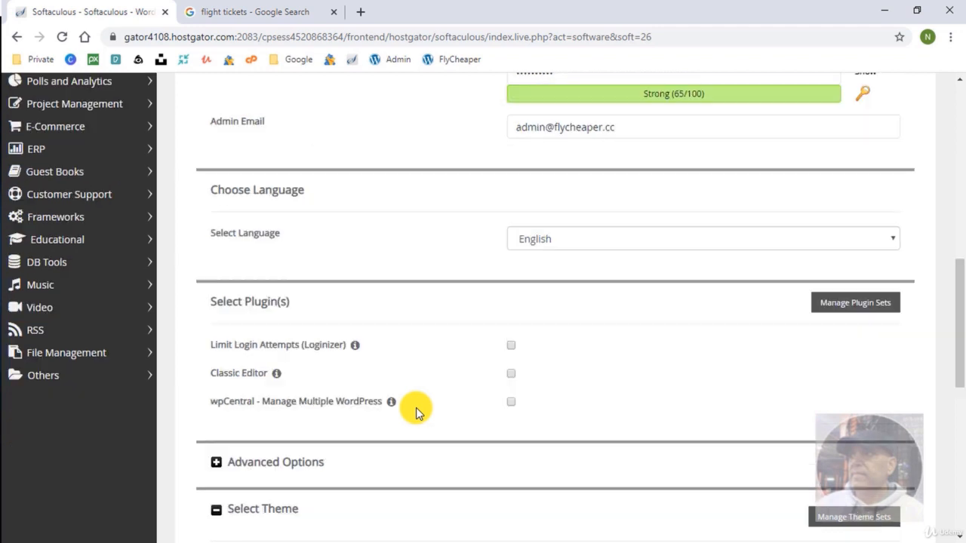
{"action": "mouse_move", "coordinate": [358, 354]}
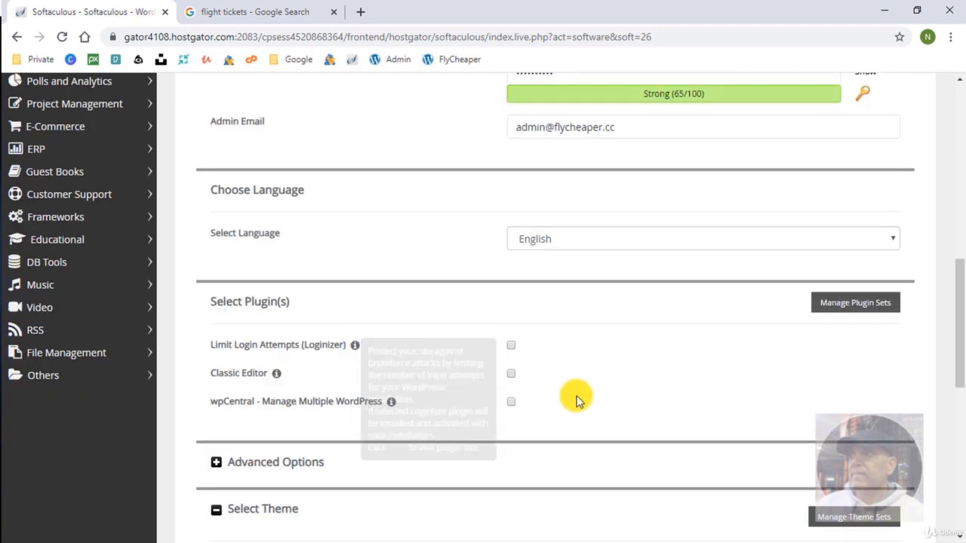
{"action": "scroll", "coordinate": [564, 396], "scroll_direction": "down", "scroll_amount": 1}
{"action": "scroll", "coordinate": [554, 373], "scroll_direction": "down", "scroll_amount": 3}
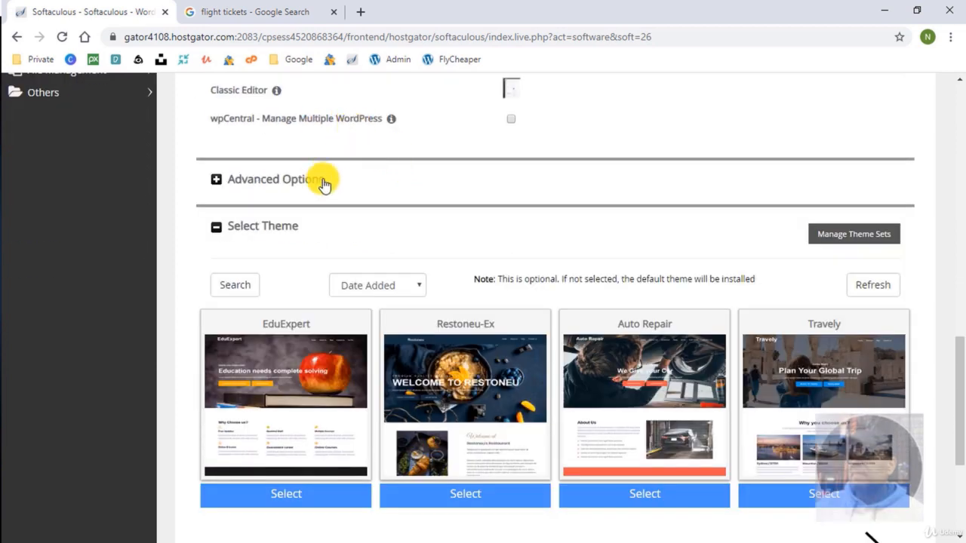
In Advanced Options, set the database name to flycc6 and the table prefix to flycc6_.
{"action": "left_click", "coordinate": [234, 182]}
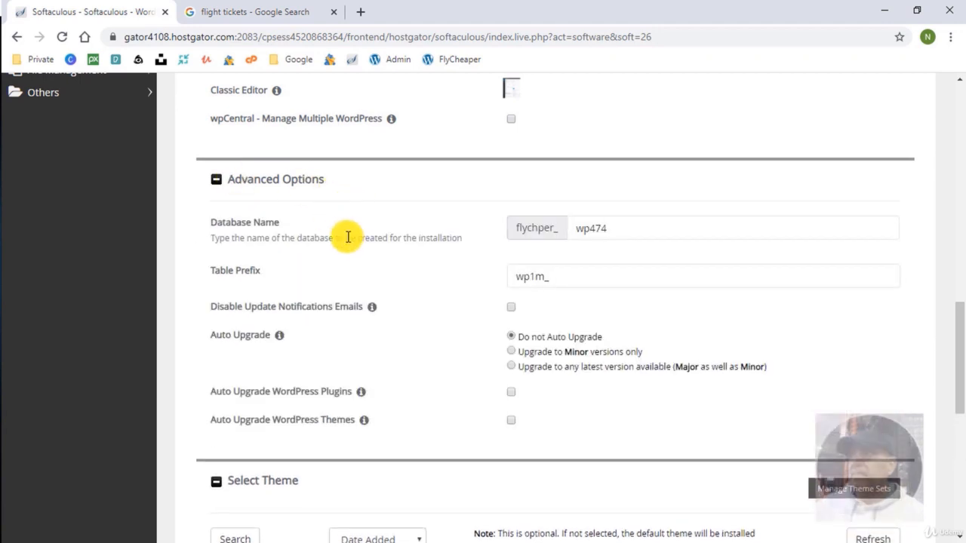
{"action": "left_click", "coordinate": [578, 230]}
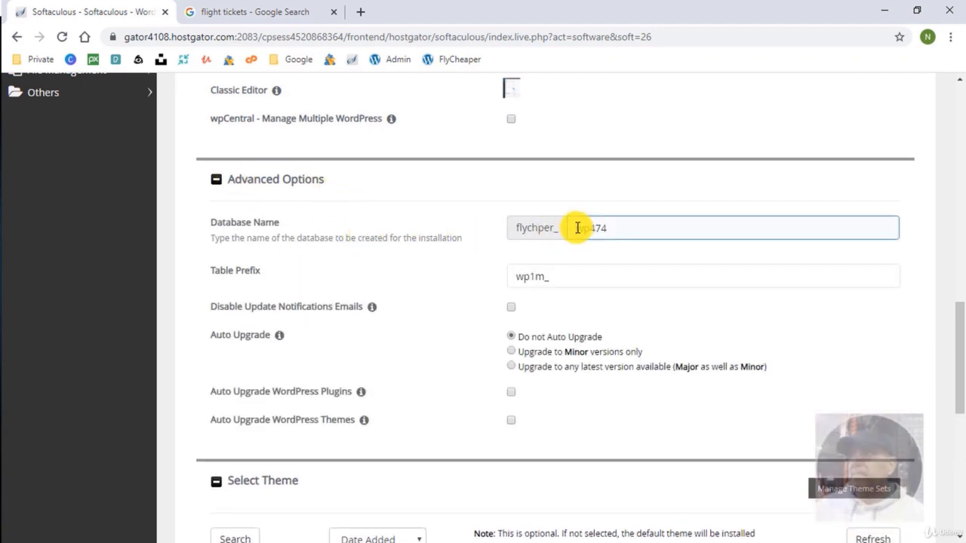
{"action": "left_click_drag", "start_coordinate": [577, 228], "coordinate": [671, 215]}
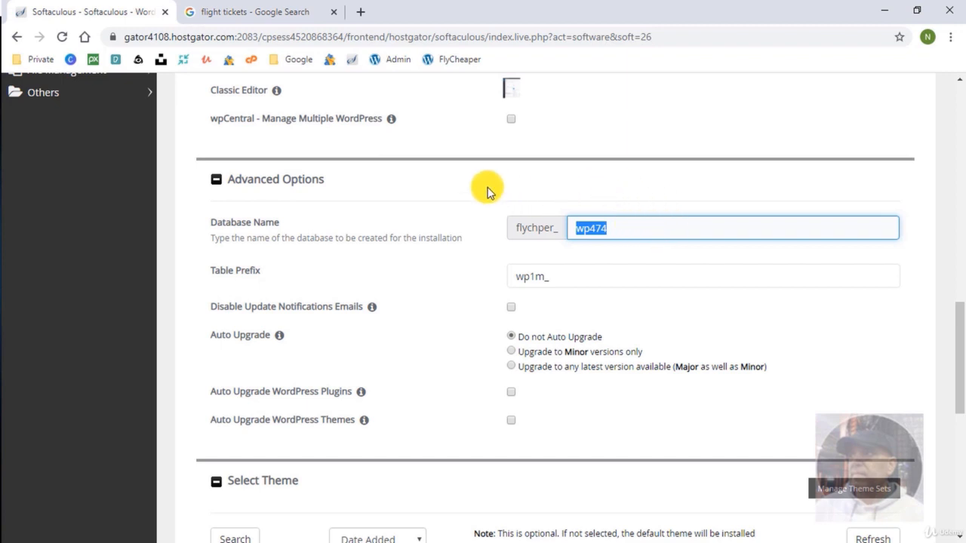
{"action": "type", "text": "fly"}
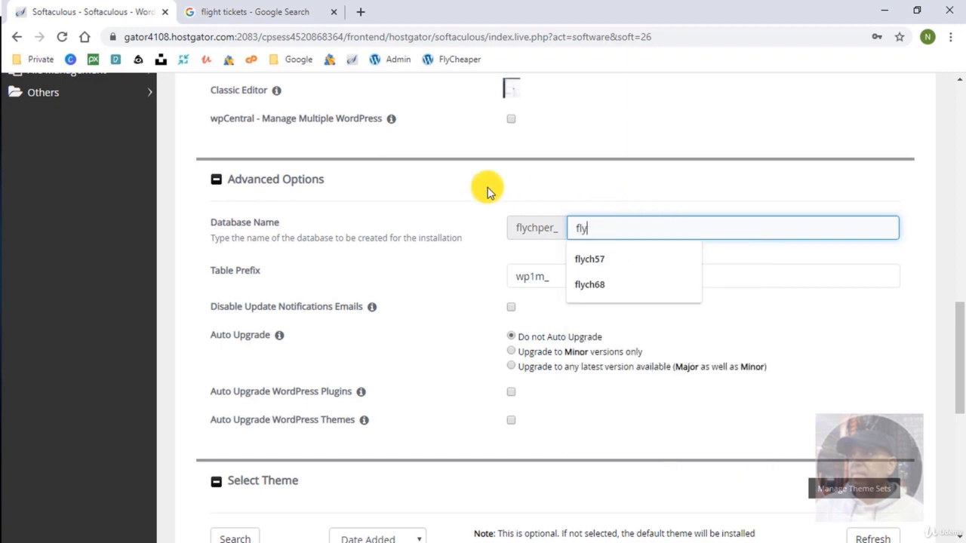
{"action": "type", "text": "cc"}
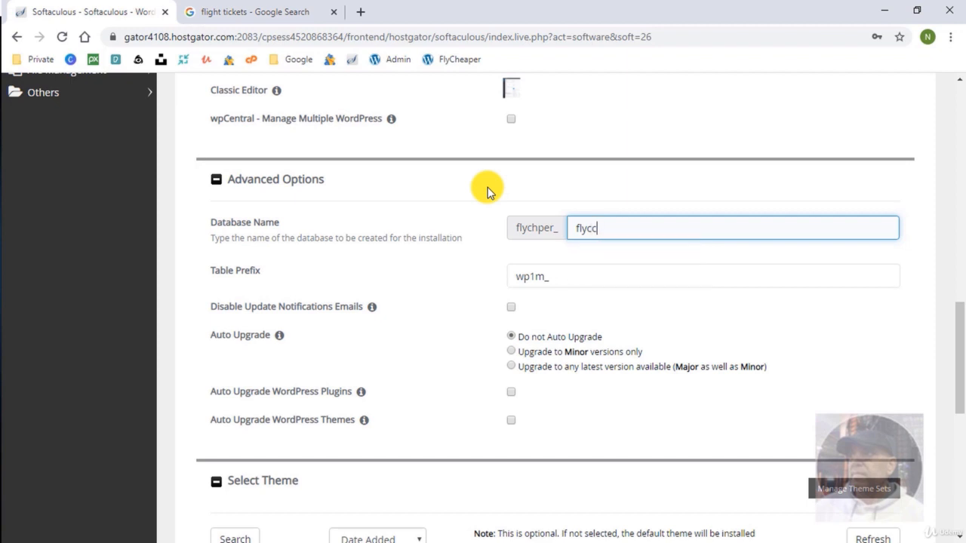
{"action": "type", "text": "6"}
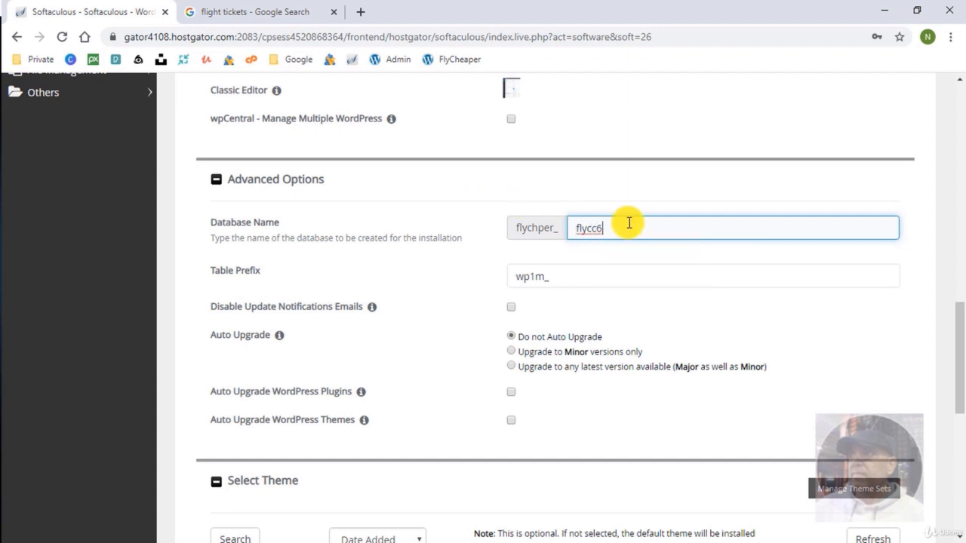
{"action": "left_click_drag", "start_coordinate": [625, 220], "coordinate": [511, 224]}
{"action": "key", "text": "ctrl+c"}
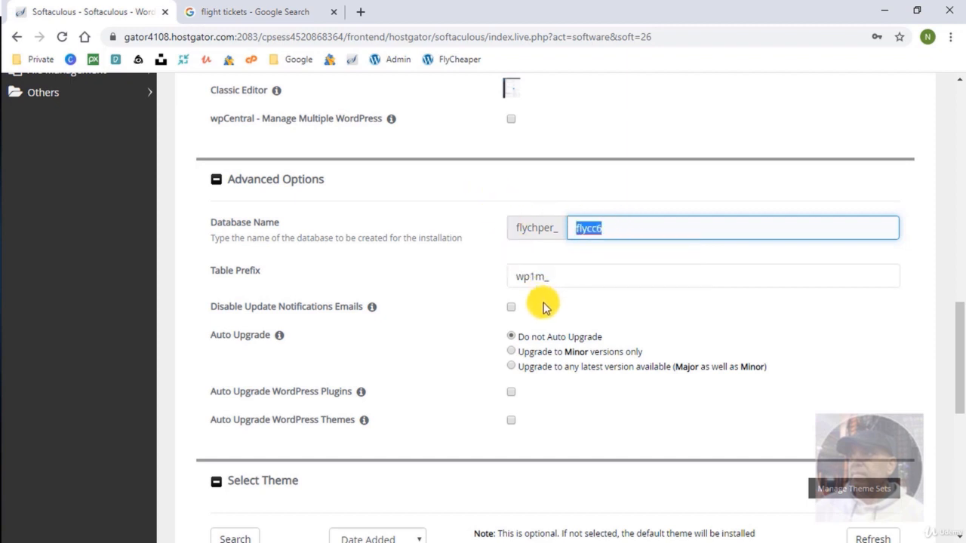
{"action": "left_click_drag", "start_coordinate": [544, 277], "coordinate": [478, 273]}
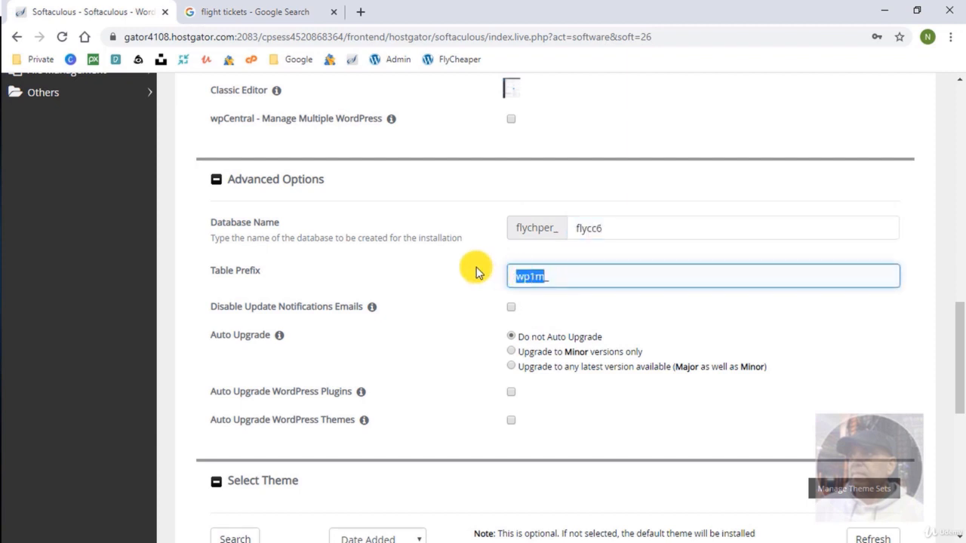
{"action": "key", "text": "ctrl+v"}
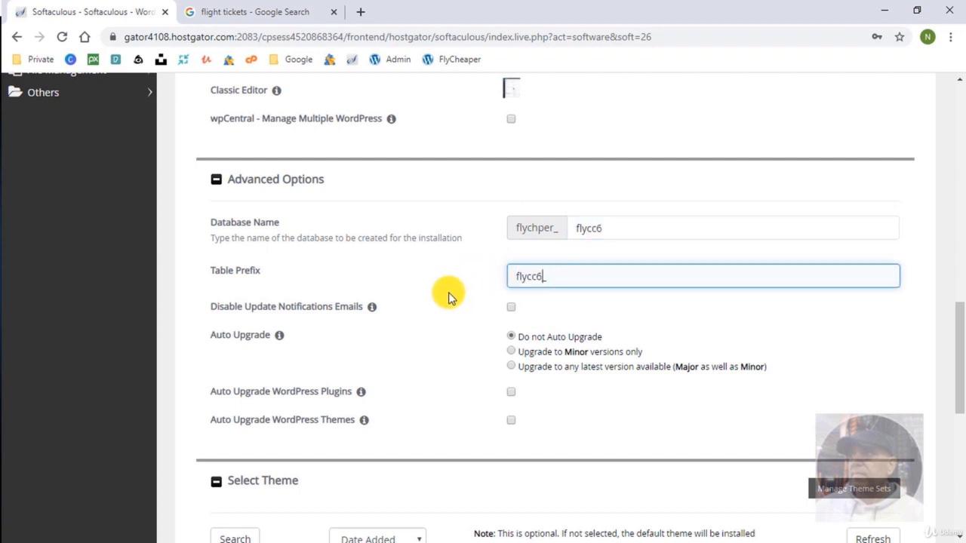
{"action": "left_click", "coordinate": [189, 298]}
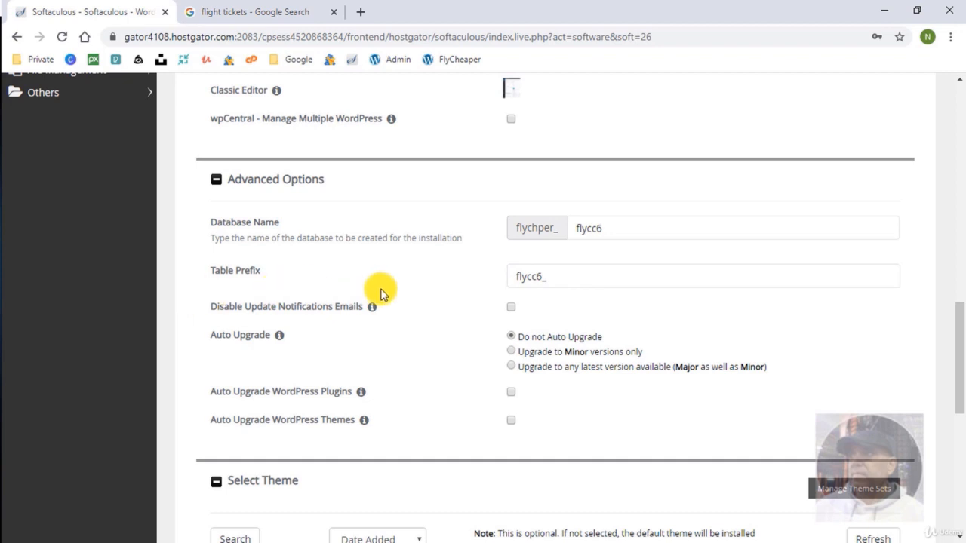
Enable upgrades to any latest version plus automatic plugin and theme upgrades.
{"action": "left_click", "coordinate": [510, 366]}
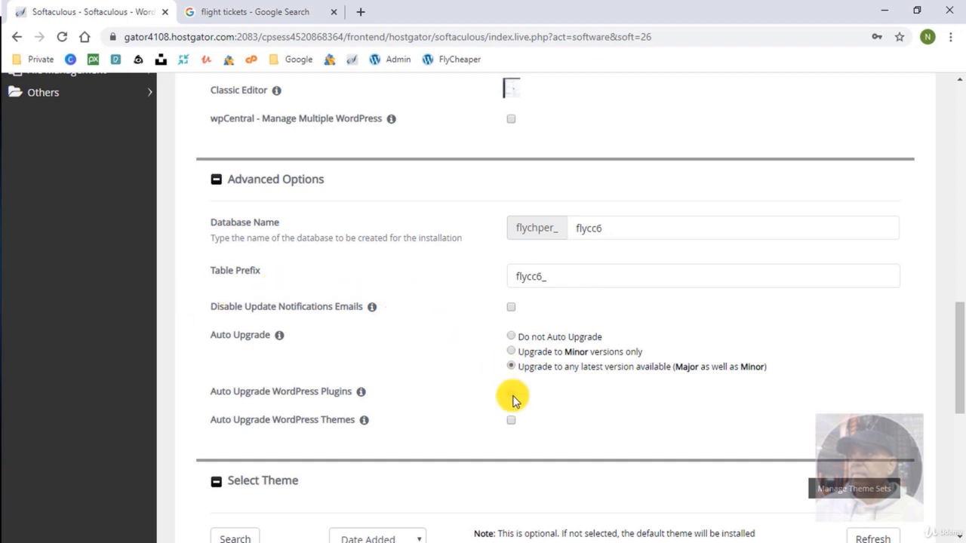
{"action": "left_click", "coordinate": [511, 392]}
{"action": "left_click", "coordinate": [511, 421]}
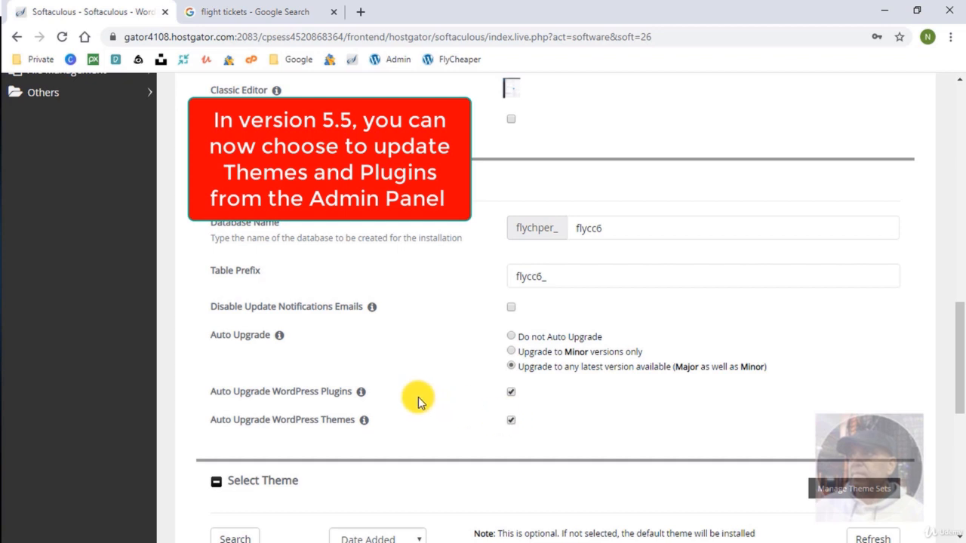
Scroll past Select Theme, keeping the default, down to the 'Email installation details to' field.
{"action": "scroll", "coordinate": [436, 391], "scroll_direction": "down", "scroll_amount": 1}
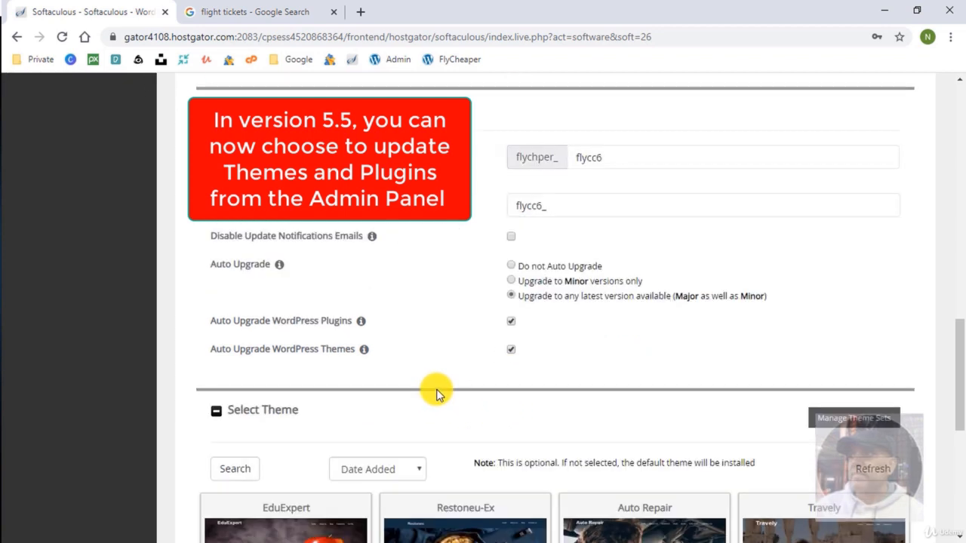
{"action": "scroll", "coordinate": [433, 306], "scroll_direction": "down", "scroll_amount": 1}
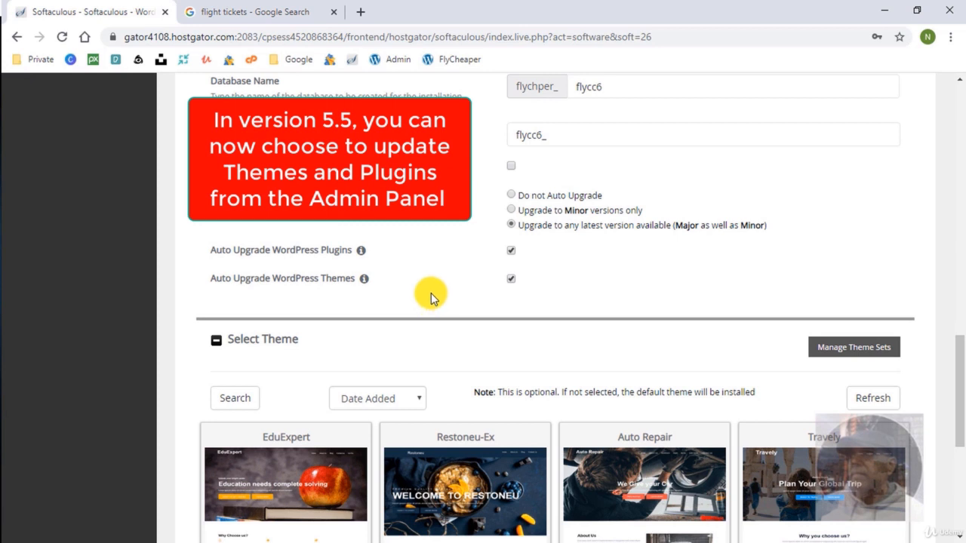
{"action": "scroll", "coordinate": [390, 261], "scroll_direction": "down", "scroll_amount": 2}
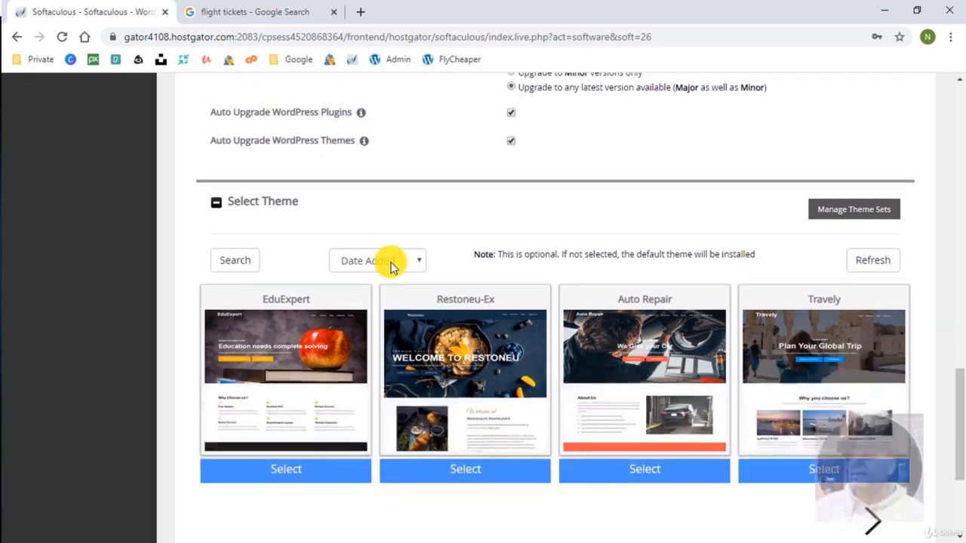
{"action": "scroll", "coordinate": [390, 261], "scroll_direction": "down", "scroll_amount": 2}
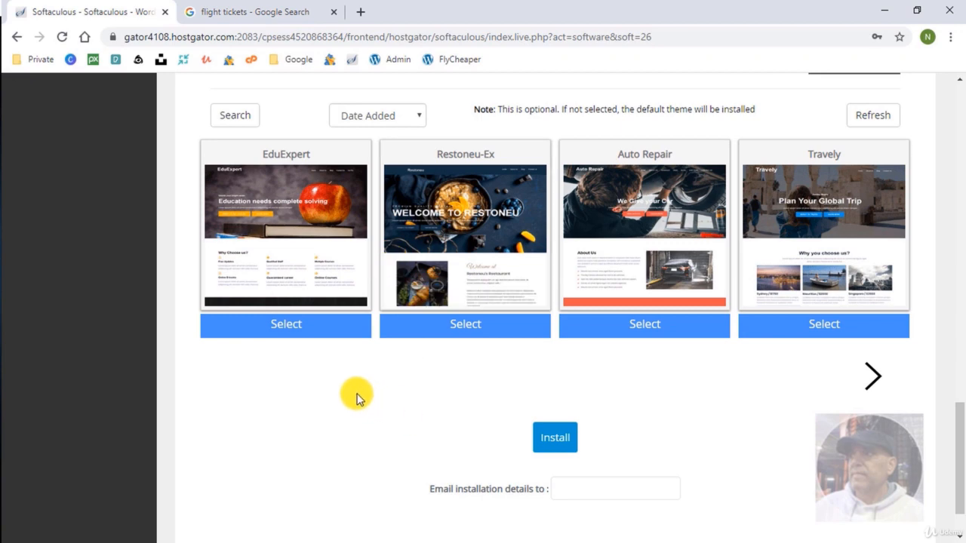
{"action": "scroll", "coordinate": [357, 398], "scroll_direction": "down", "scroll_amount": 1}
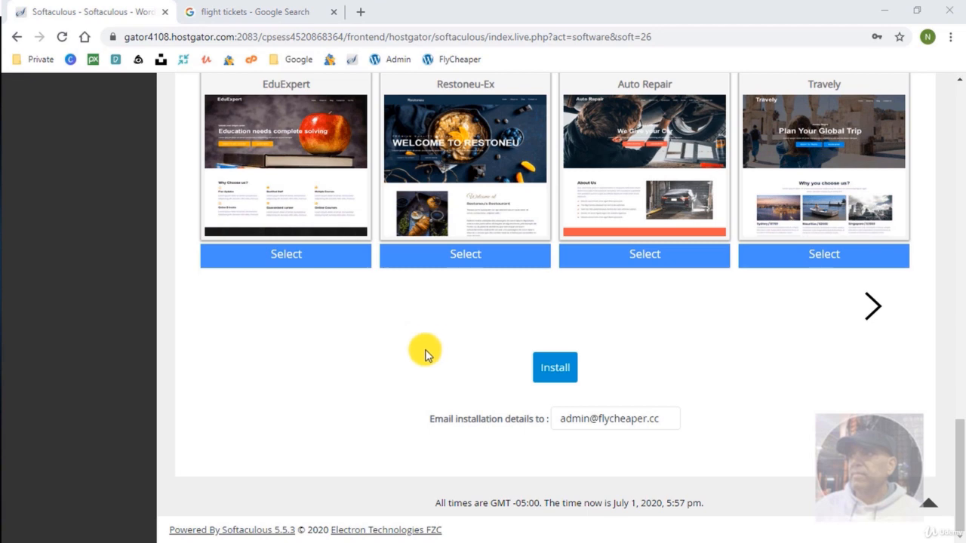
{"action": "scroll", "coordinate": [421, 353], "scroll_direction": "up", "scroll_amount": 1}
{"action": "scroll", "coordinate": [421, 361], "scroll_direction": "down", "scroll_amount": 1}
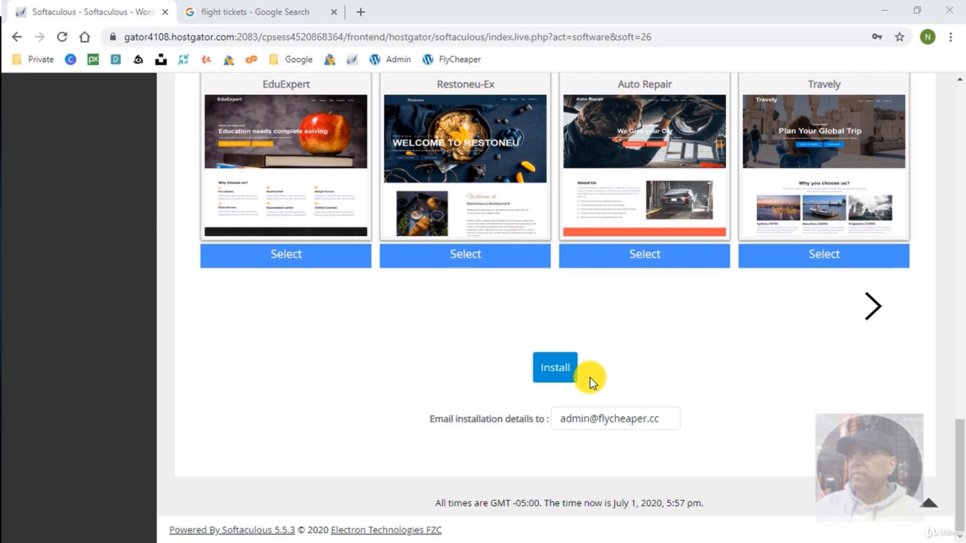
Install WordPress, dismiss the save-password prompt, and view the new flycheaper.cc site in a new tab.
{"action": "left_click", "coordinate": [558, 369]}
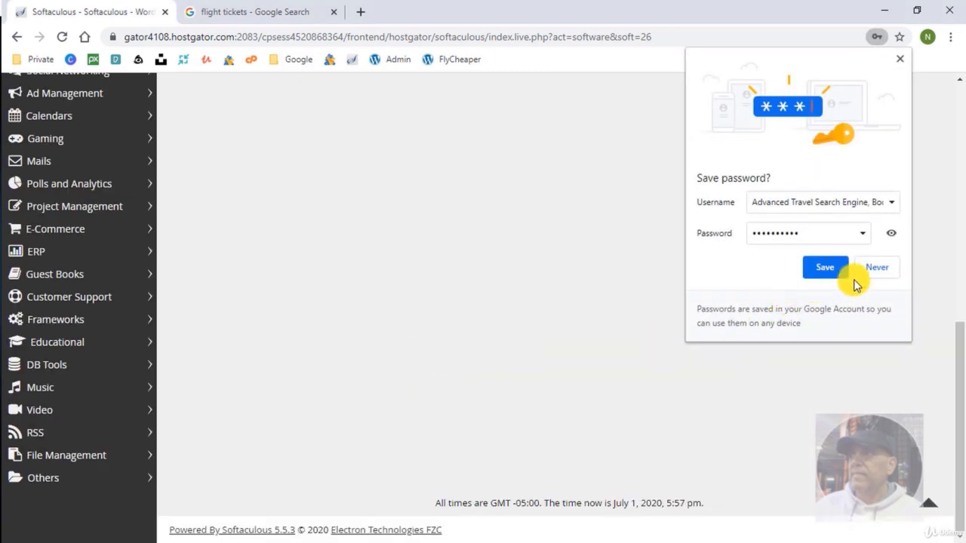
{"action": "left_click", "coordinate": [897, 62]}
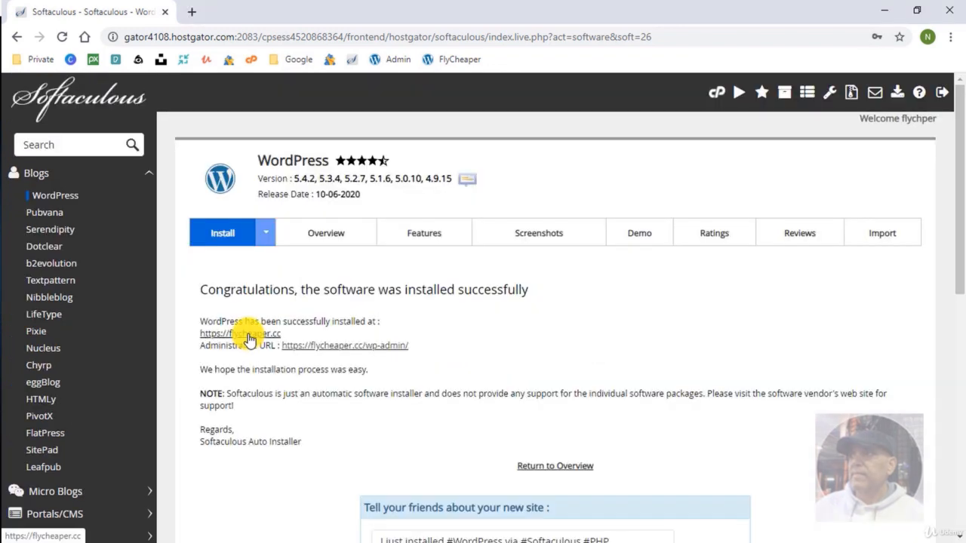
{"action": "right_click", "coordinate": [248, 336]}
{"action": "left_click", "coordinate": [292, 344]}
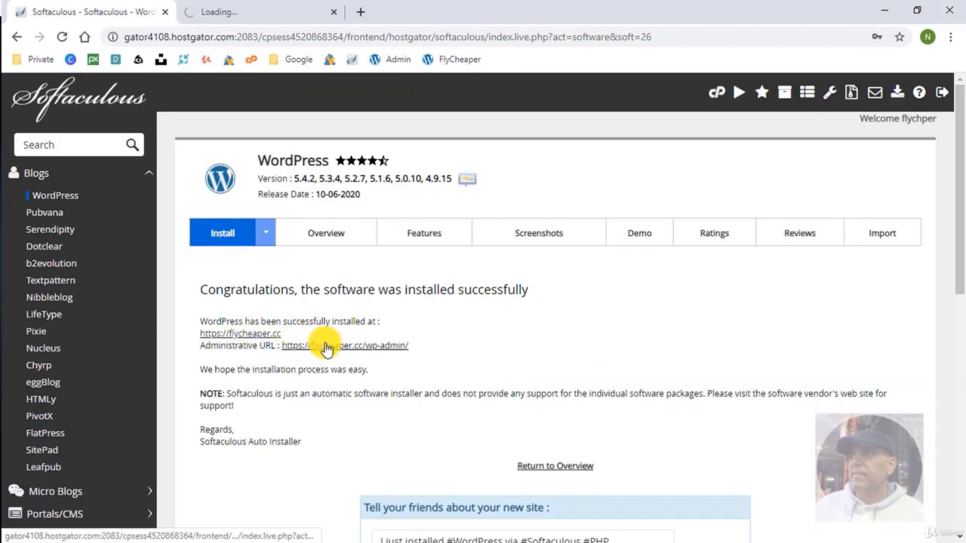
{"action": "left_click", "coordinate": [276, 13]}
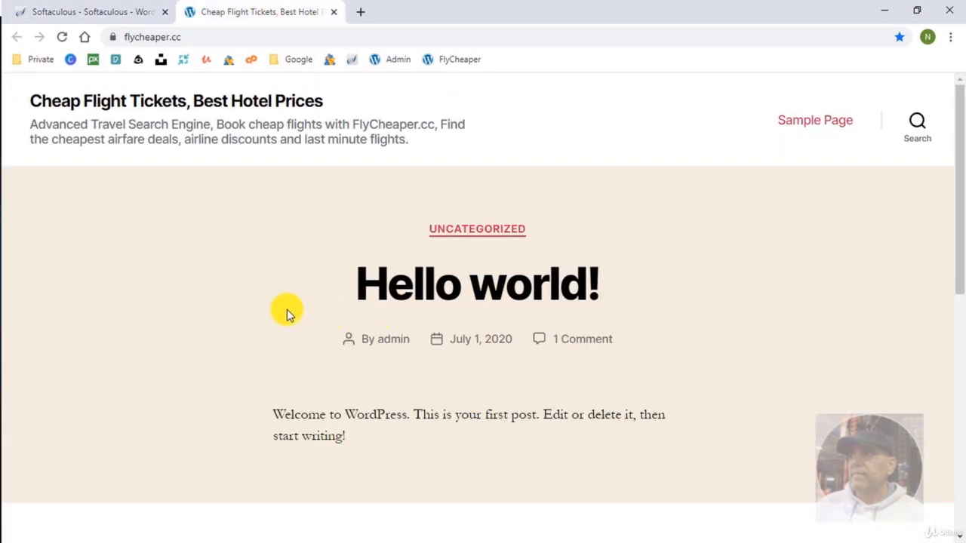
After checking the live site, open the Administrative URL in a new tab, then return to Softaculous.
{"action": "scroll", "coordinate": [309, 293], "scroll_direction": "down", "scroll_amount": 3}
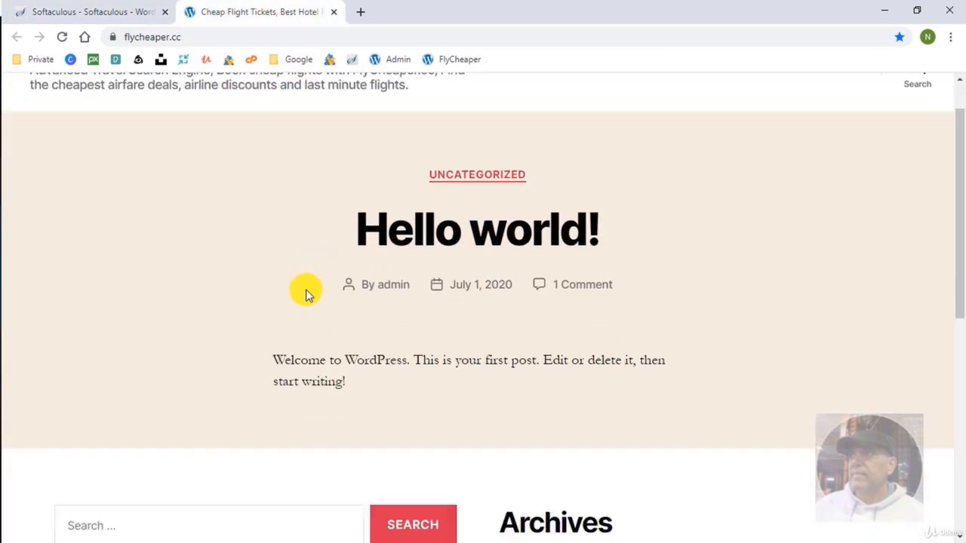
{"action": "scroll", "coordinate": [293, 281], "scroll_direction": "down", "scroll_amount": 3}
{"action": "scroll", "coordinate": [292, 279], "scroll_direction": "up", "scroll_amount": 6}
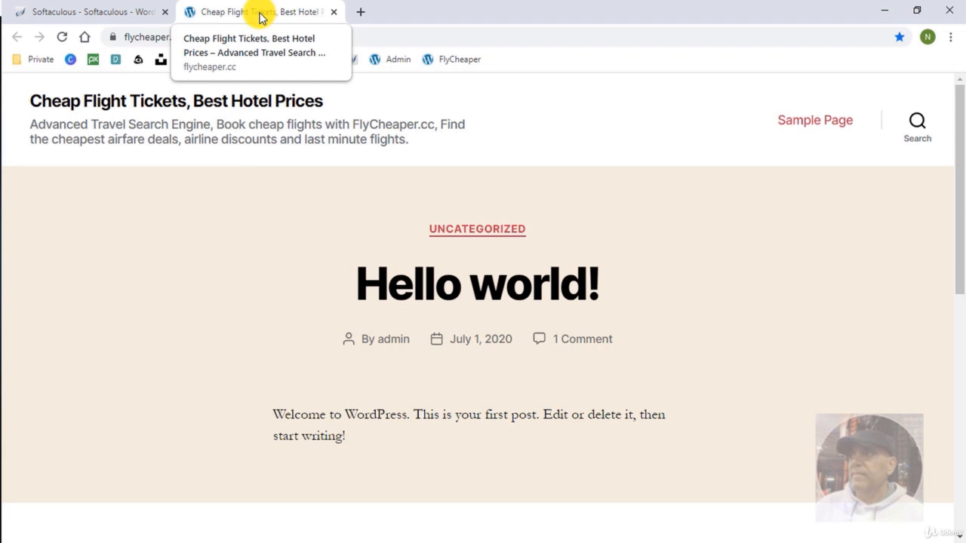
{"action": "left_click", "coordinate": [123, 11]}
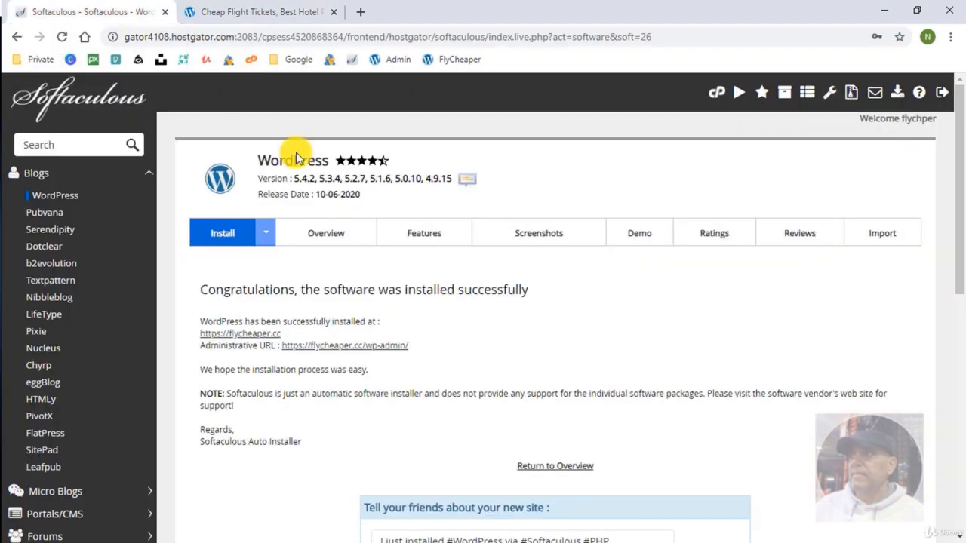
{"action": "right_click", "coordinate": [347, 345]}
{"action": "left_click", "coordinate": [379, 353]}
{"action": "left_click", "coordinate": [411, 11]}
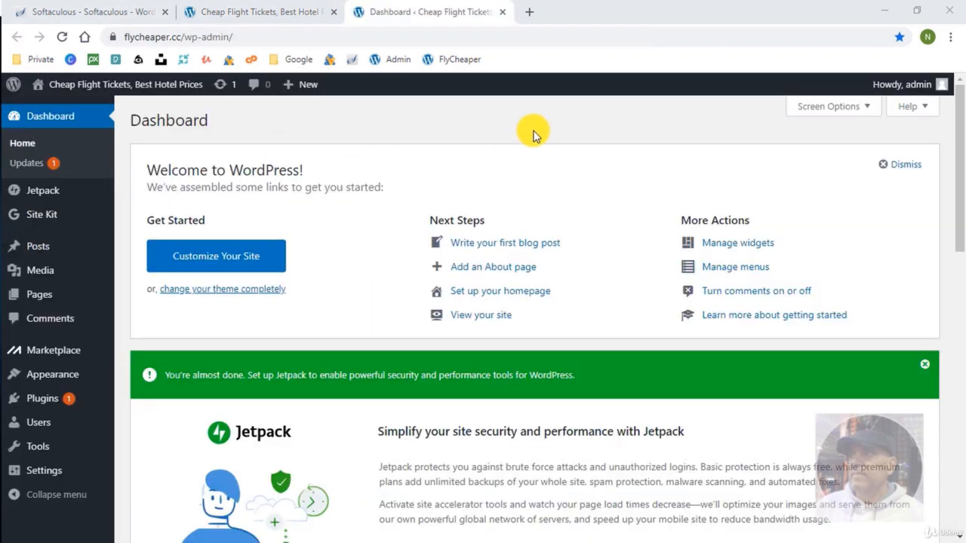
{"action": "left_click", "coordinate": [115, 11]}
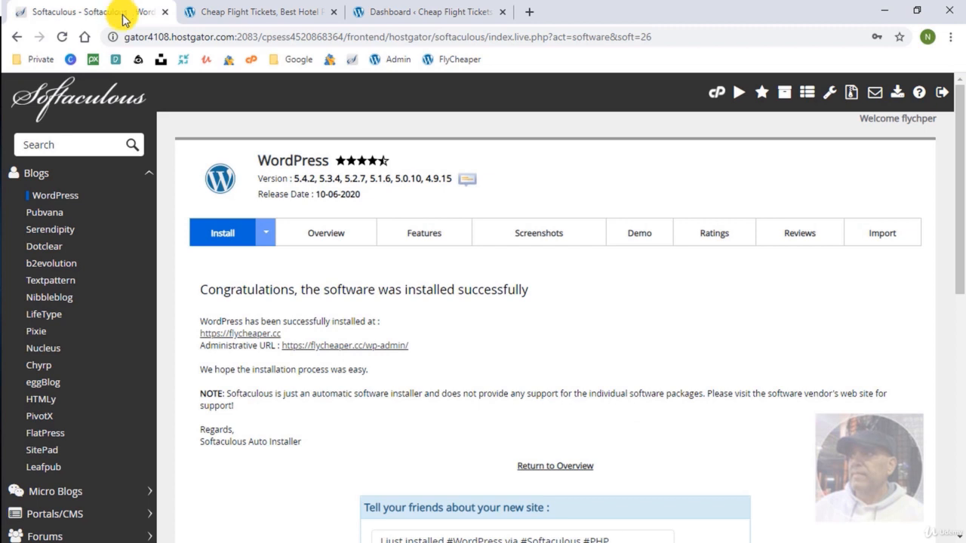
Show the All Installations list with the flycheaper.cc WordPress 5.4.2 install.
{"action": "left_click", "coordinate": [782, 95]}
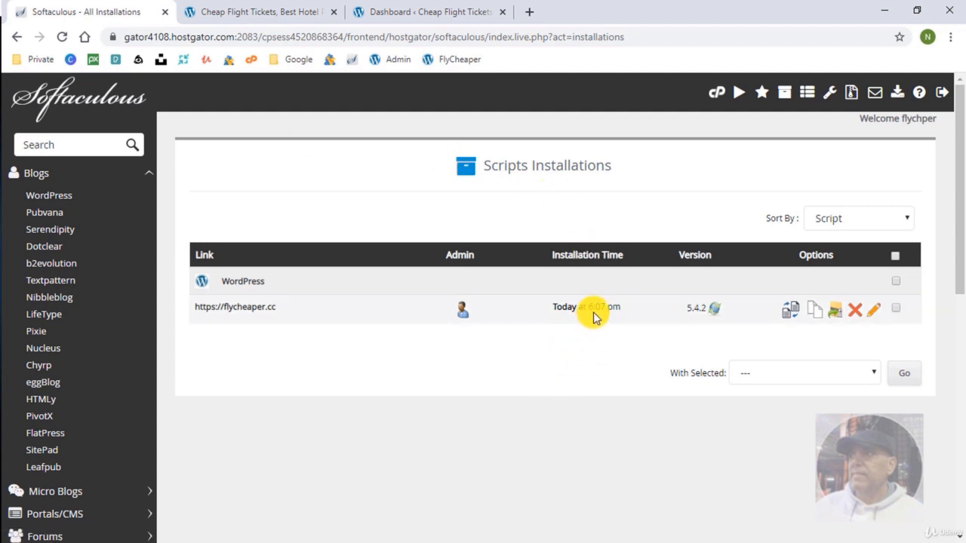
{"action": "mouse_move", "coordinate": [716, 311]}
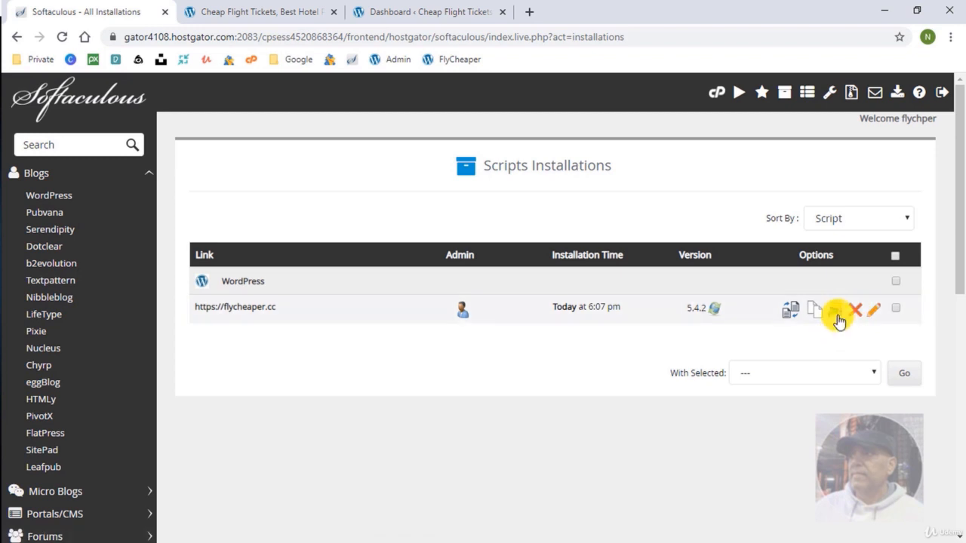
Back up the flycheaper.cc install with note Fresh_Installation, then view Backups and Restore.
{"action": "left_click", "coordinate": [835, 312]}
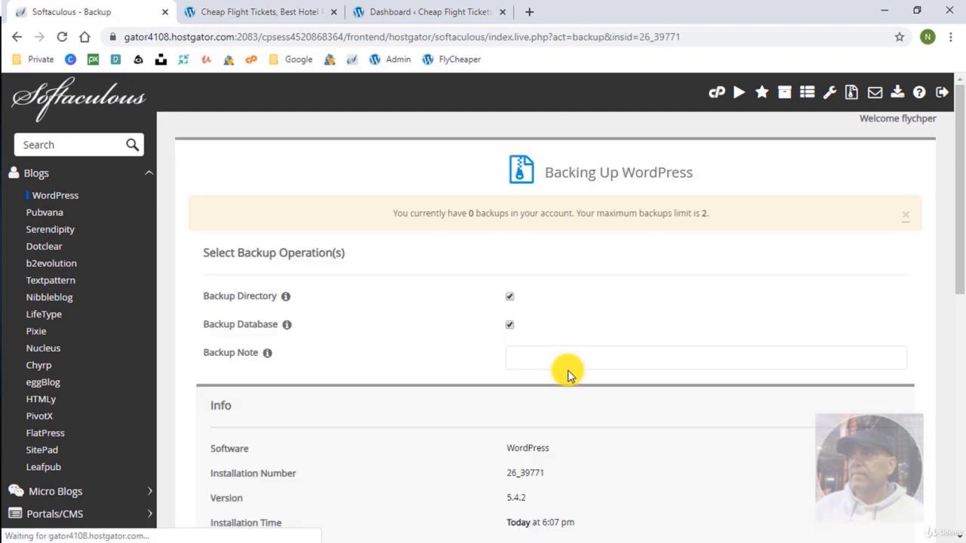
{"action": "left_click", "coordinate": [540, 354]}
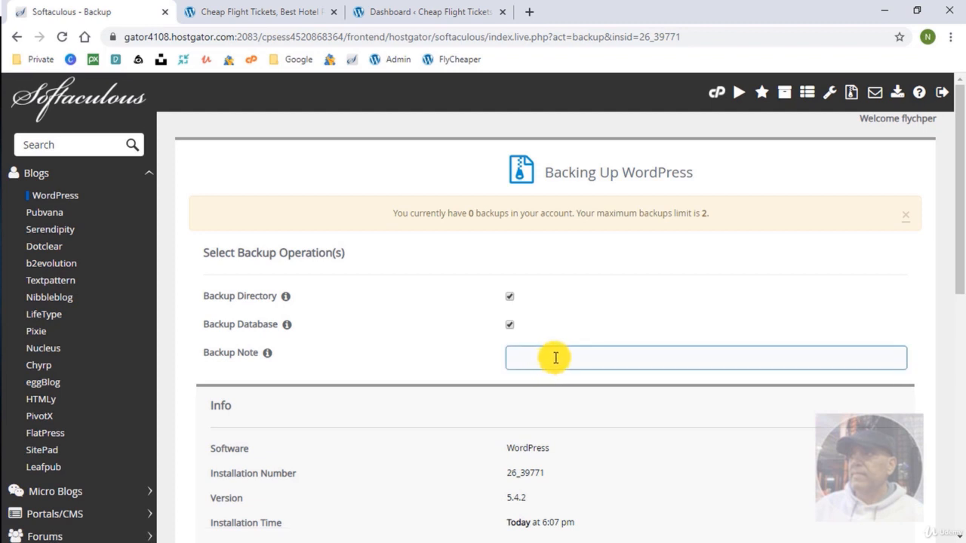
{"action": "left_click", "coordinate": [555, 357]}
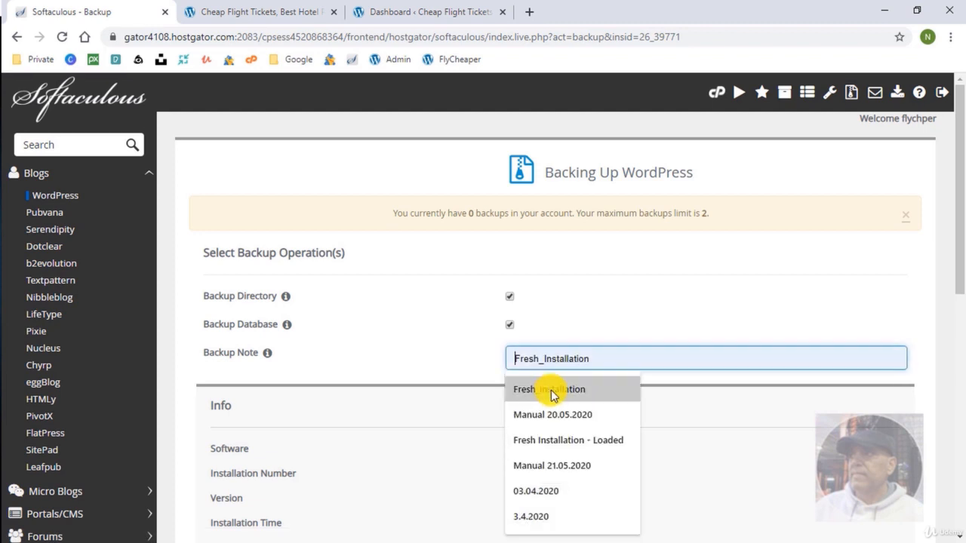
{"action": "left_click", "coordinate": [549, 390]}
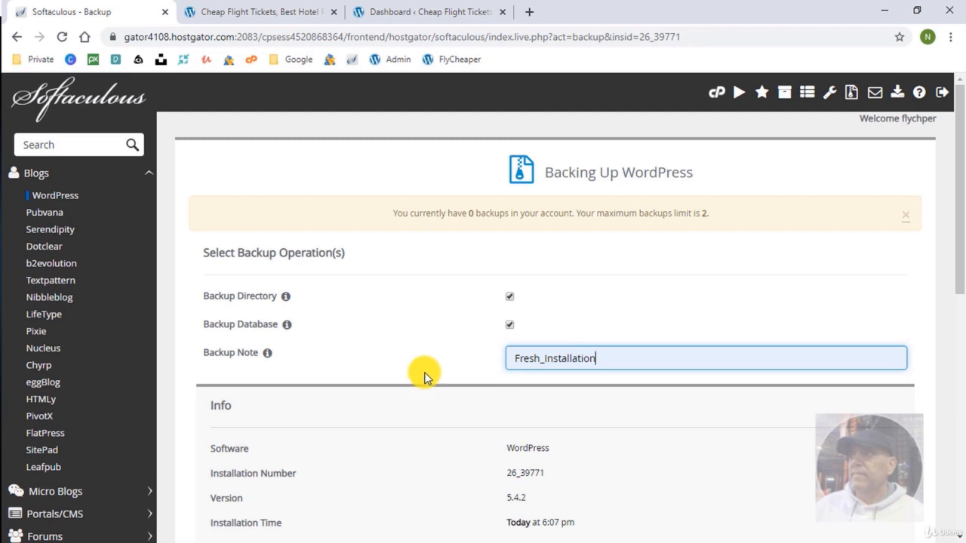
{"action": "scroll", "coordinate": [422, 371], "scroll_direction": "down", "scroll_amount": 2}
{"action": "scroll", "coordinate": [424, 377], "scroll_direction": "down", "scroll_amount": 2}
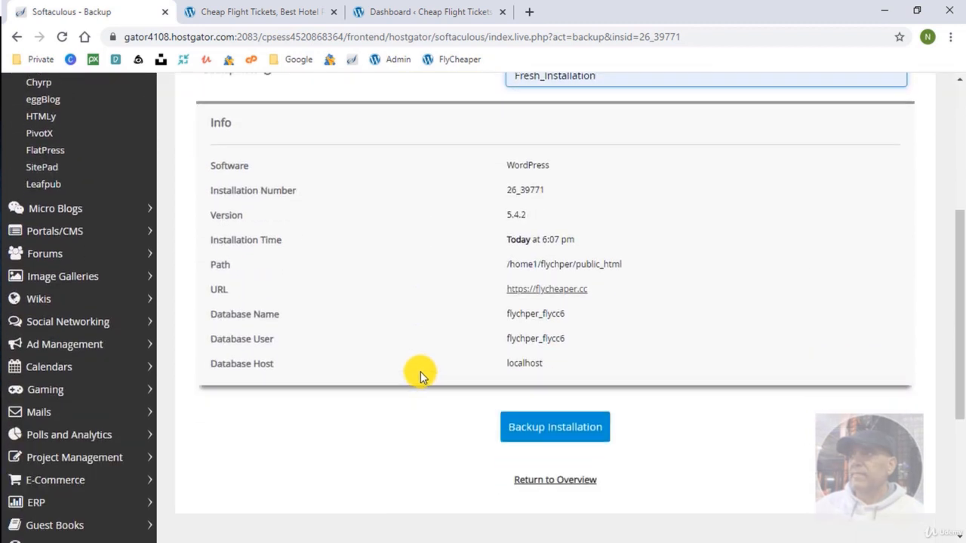
{"action": "left_click", "coordinate": [553, 428]}
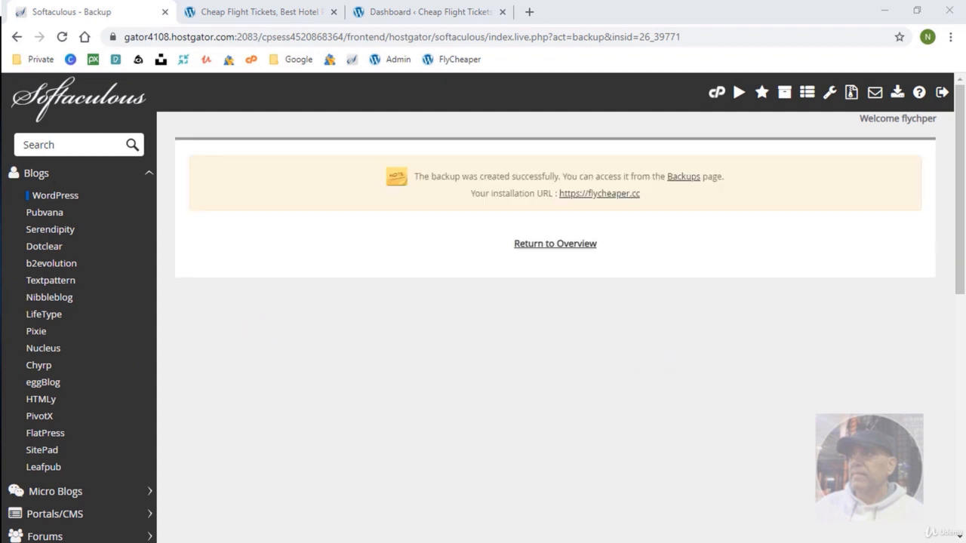
{"action": "left_click", "coordinate": [850, 92]}
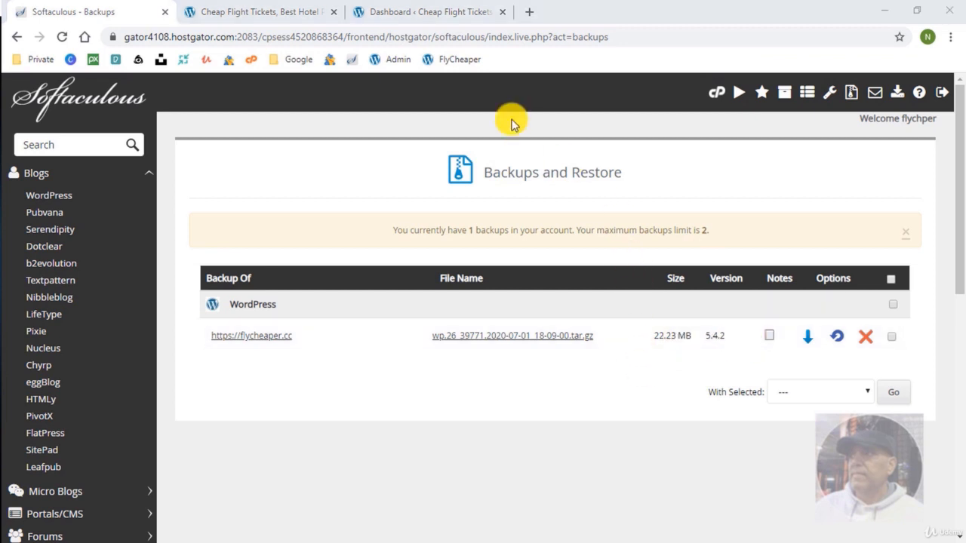
Look over the live flycheaper.cc front page, then go to the pre-filled wp-admin login screen.
{"action": "left_click", "coordinate": [272, 12]}
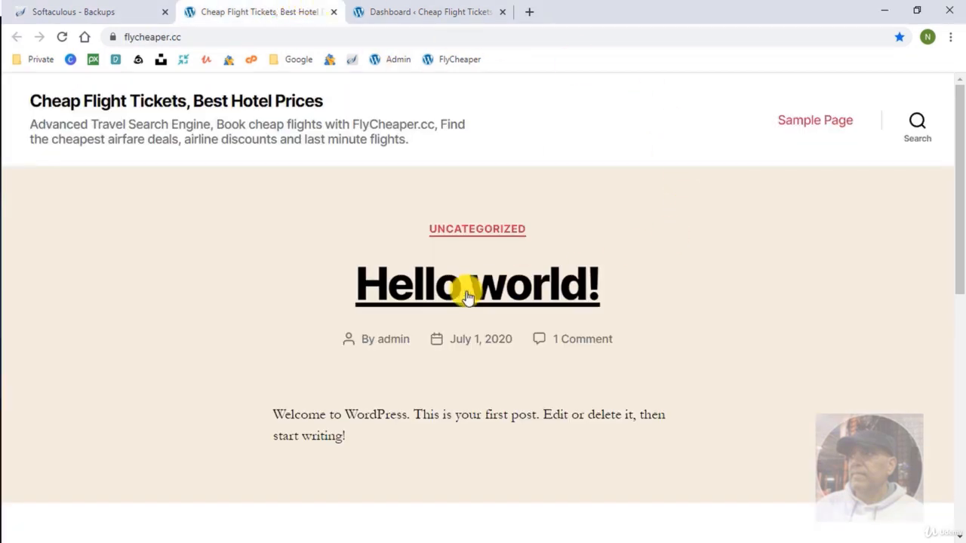
{"action": "scroll", "coordinate": [397, 313], "scroll_direction": "down", "scroll_amount": 5}
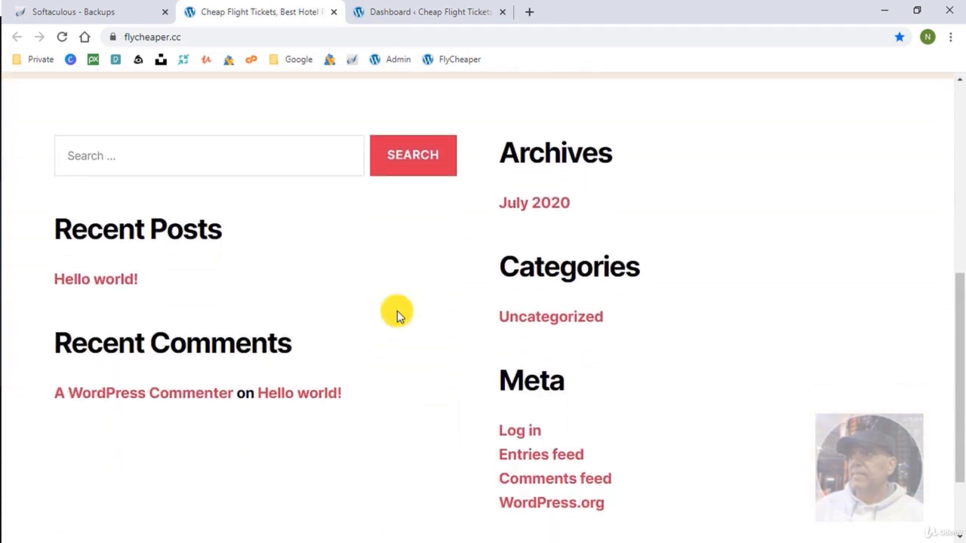
{"action": "scroll", "coordinate": [396, 313], "scroll_direction": "down", "scroll_amount": 2}
{"action": "scroll", "coordinate": [397, 311], "scroll_direction": "up", "scroll_amount": 8}
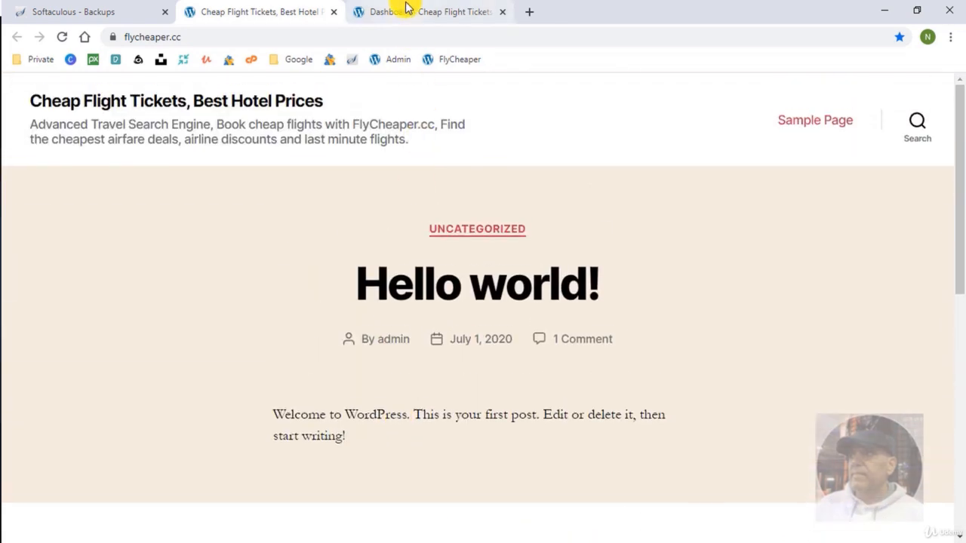
{"action": "left_click", "coordinate": [407, 9]}
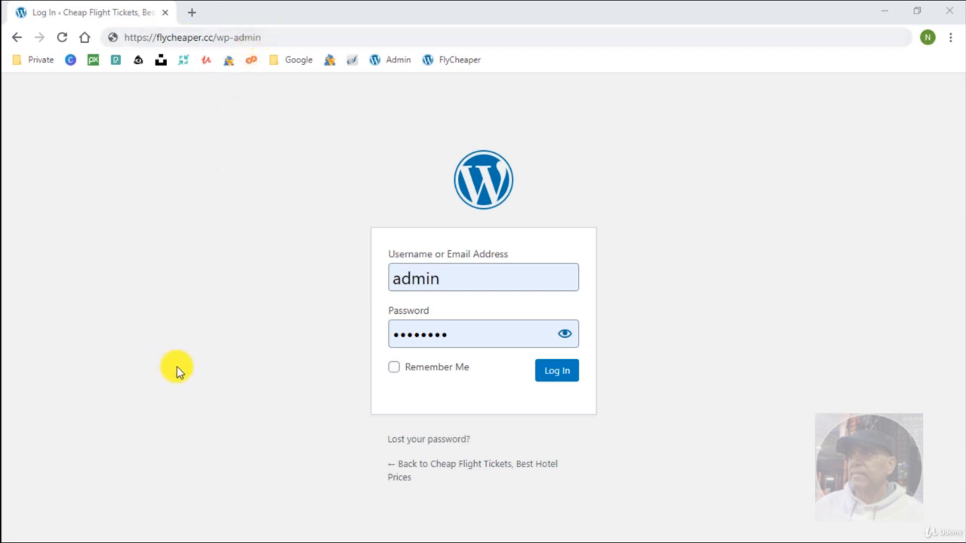
Log in to the dashboard and look over the PHP Update notice box.
{"action": "left_click", "coordinate": [558, 375]}
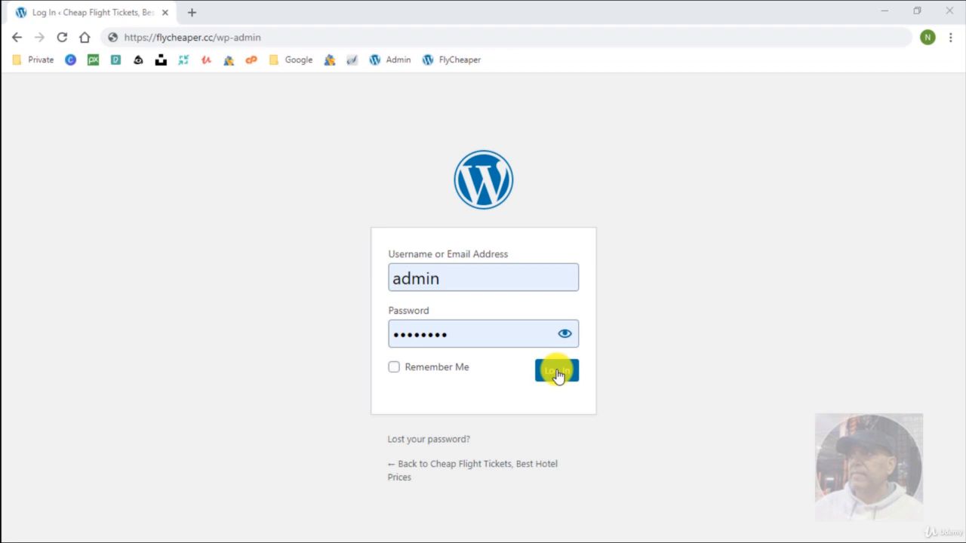
{"action": "left_click", "coordinate": [558, 374]}
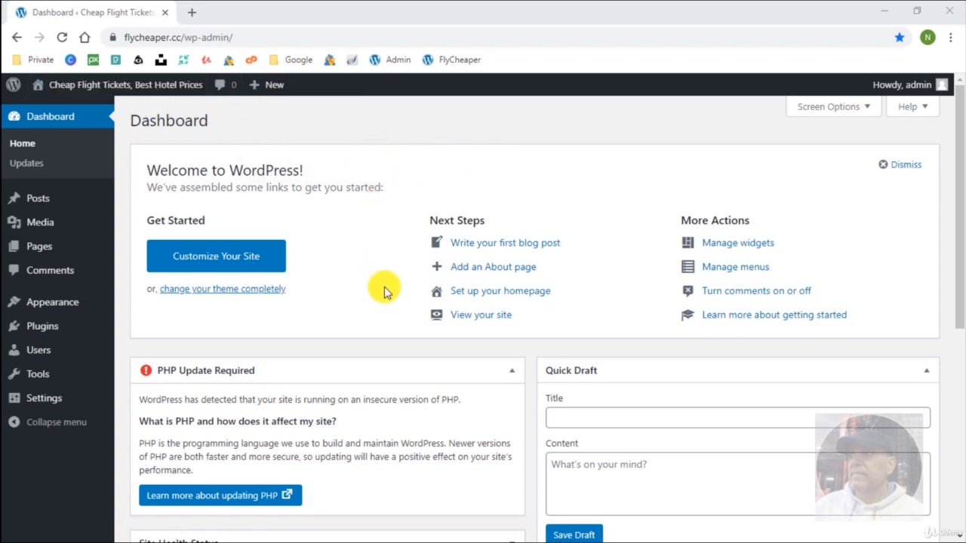
{"action": "scroll", "coordinate": [385, 289], "scroll_direction": "down", "scroll_amount": 3}
{"action": "scroll", "coordinate": [384, 289], "scroll_direction": "down", "scroll_amount": 3}
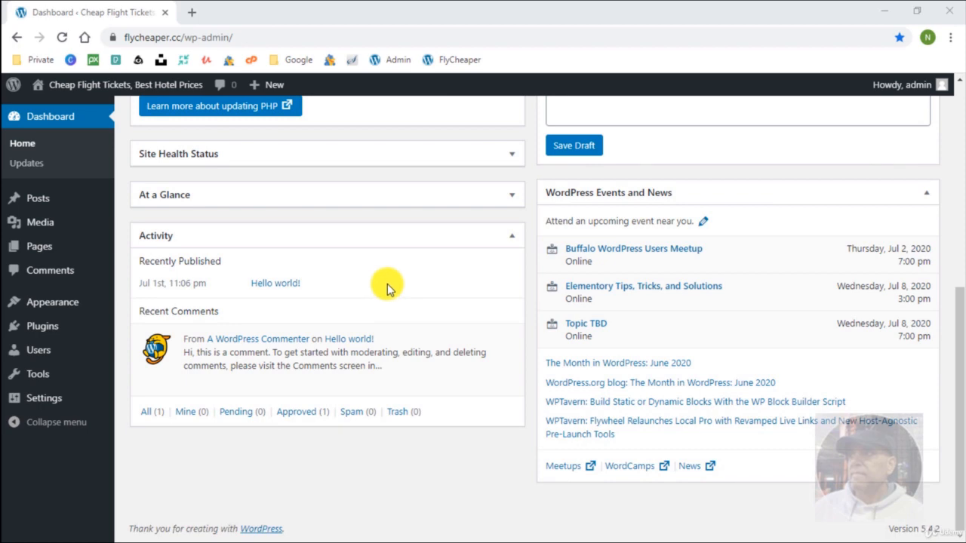
{"action": "scroll", "coordinate": [384, 283], "scroll_direction": "up", "scroll_amount": 6}
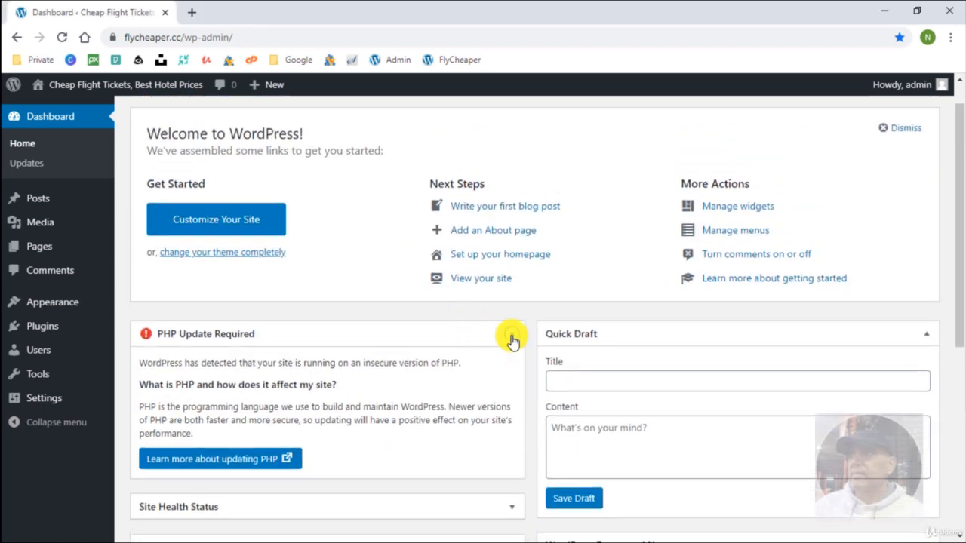
{"action": "left_click", "coordinate": [512, 341]}
{"action": "left_click", "coordinate": [511, 339]}
{"action": "scroll", "coordinate": [722, 255], "scroll_direction": "up", "scroll_amount": 1}
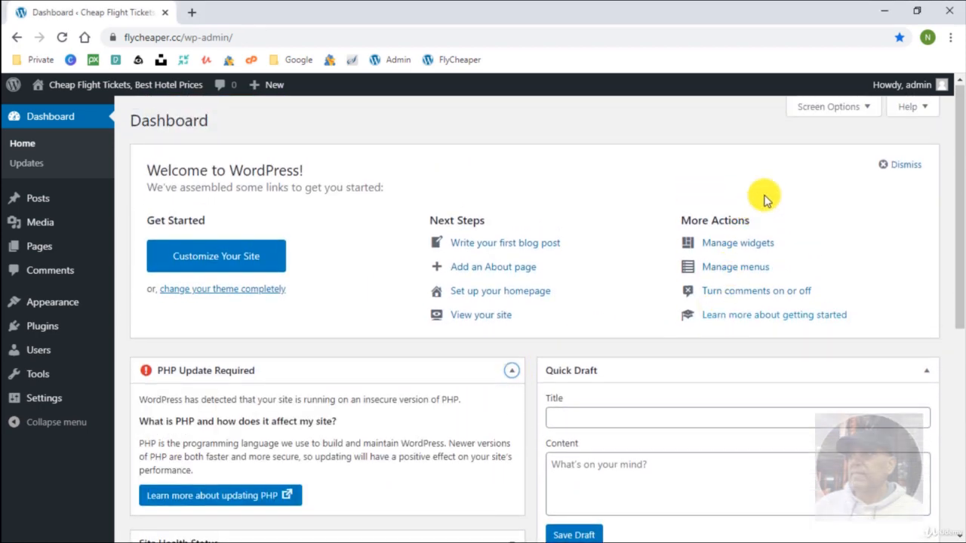
Hide the Welcome panel and Events and News boxes via Screen Options, then open Updates.
{"action": "left_click", "coordinate": [828, 106]}
{"action": "left_click", "coordinate": [695, 136]}
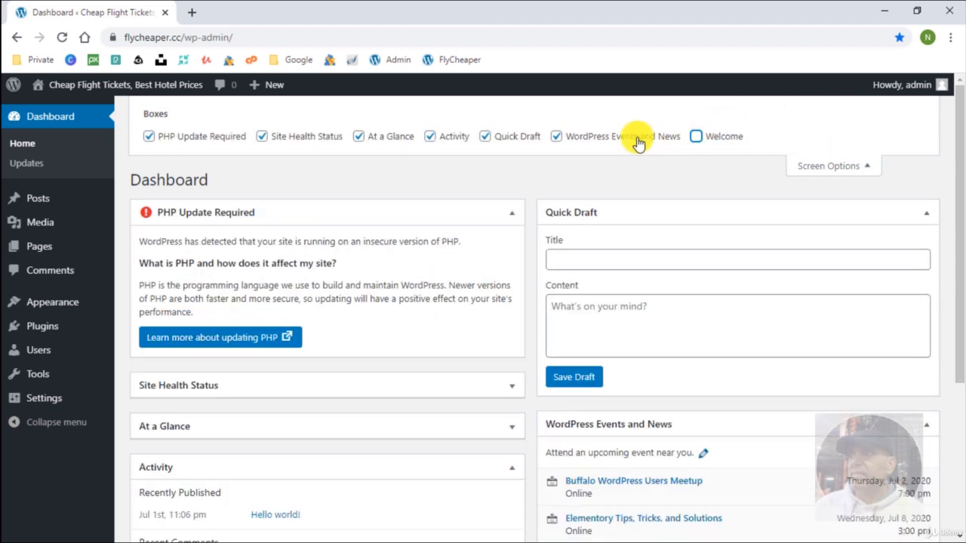
{"action": "left_click", "coordinate": [557, 136]}
{"action": "left_click", "coordinate": [35, 163]}
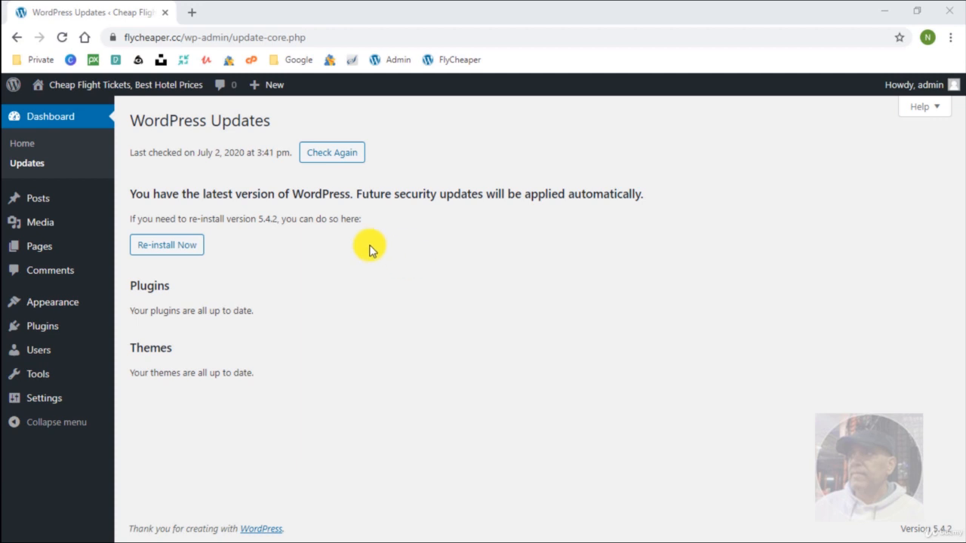
Review Hello world!'s Quick Edit status and comment options, cancel unchanged, then go to Categories.
{"action": "left_click", "coordinate": [71, 205]}
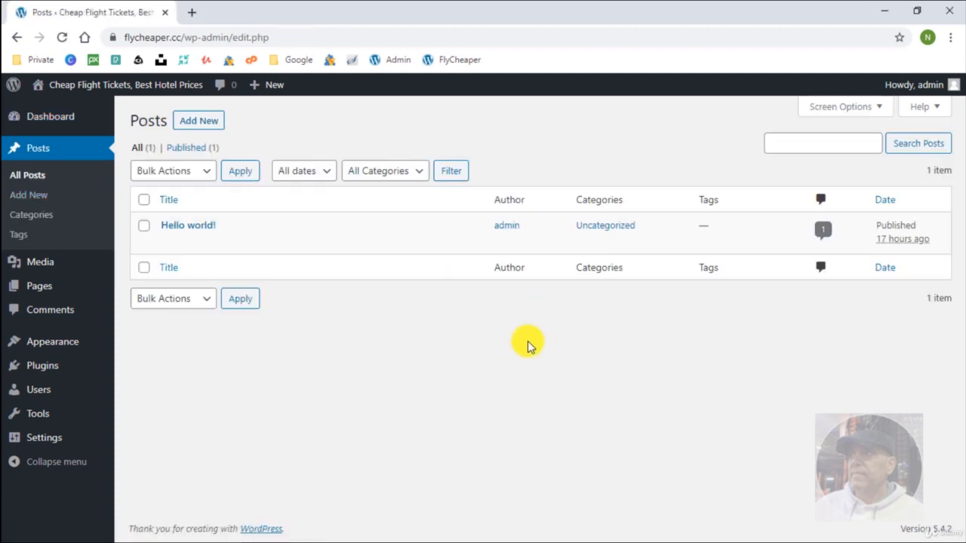
{"action": "mouse_move", "coordinate": [236, 231]}
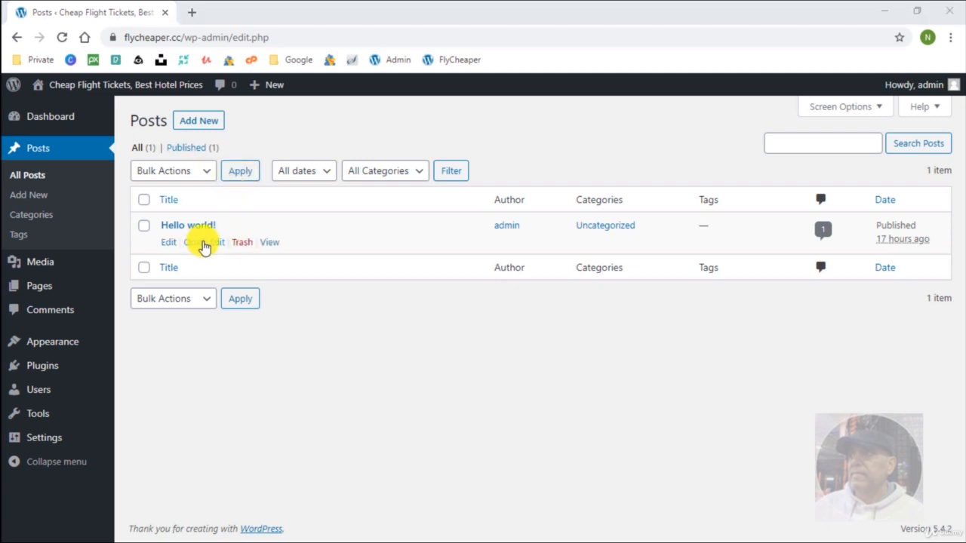
{"action": "left_click", "coordinate": [207, 244]}
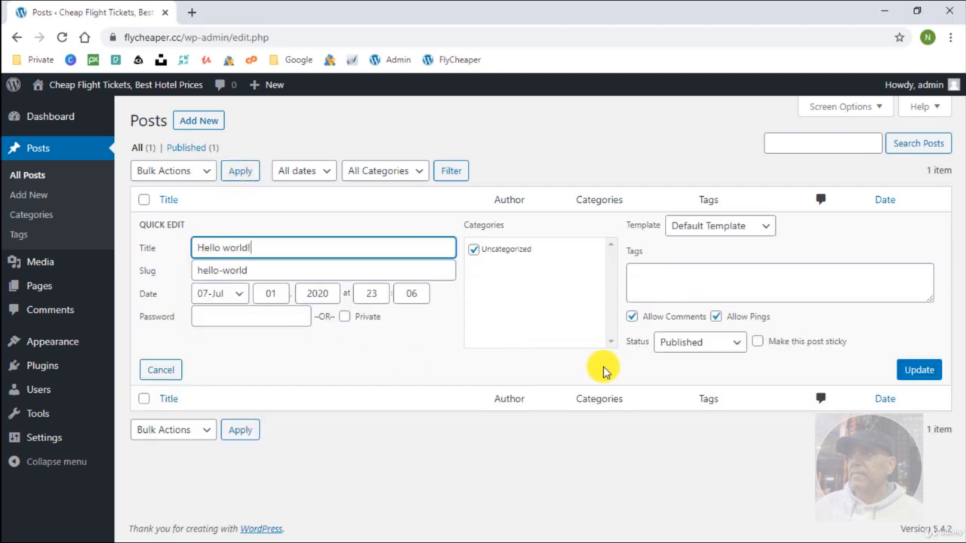
{"action": "left_click", "coordinate": [672, 344]}
{"action": "left_click", "coordinate": [666, 344]}
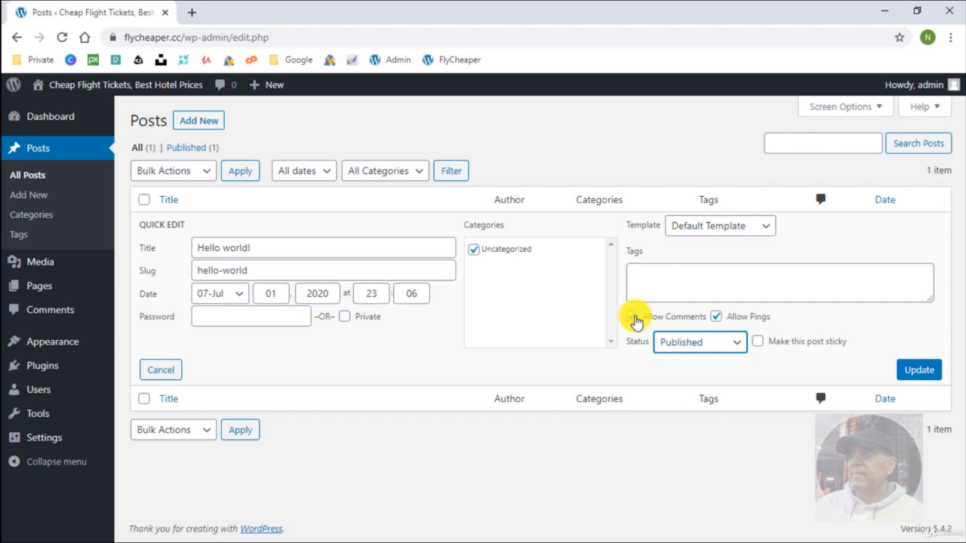
{"action": "left_click", "coordinate": [634, 318]}
{"action": "left_click", "coordinate": [634, 318]}
{"action": "left_click", "coordinate": [159, 369]}
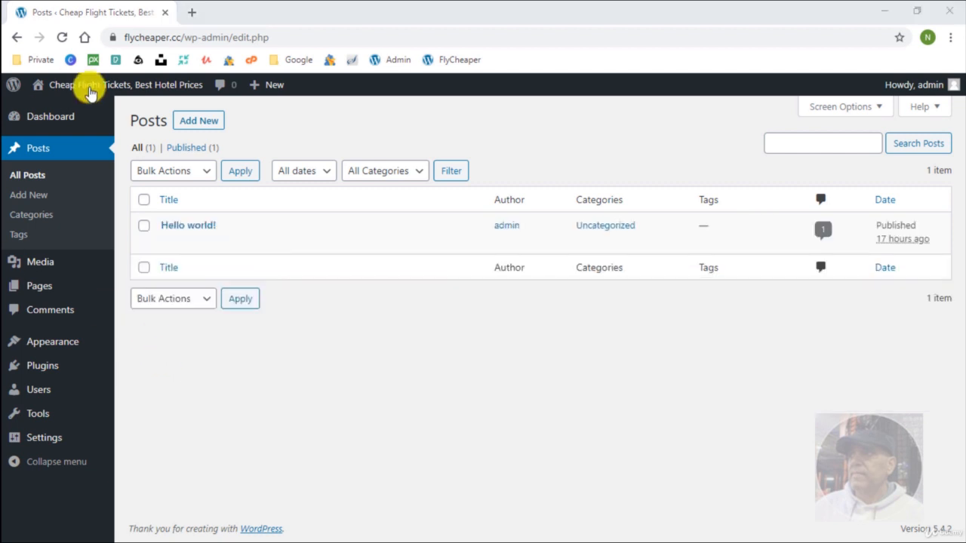
{"action": "left_click", "coordinate": [34, 197]}
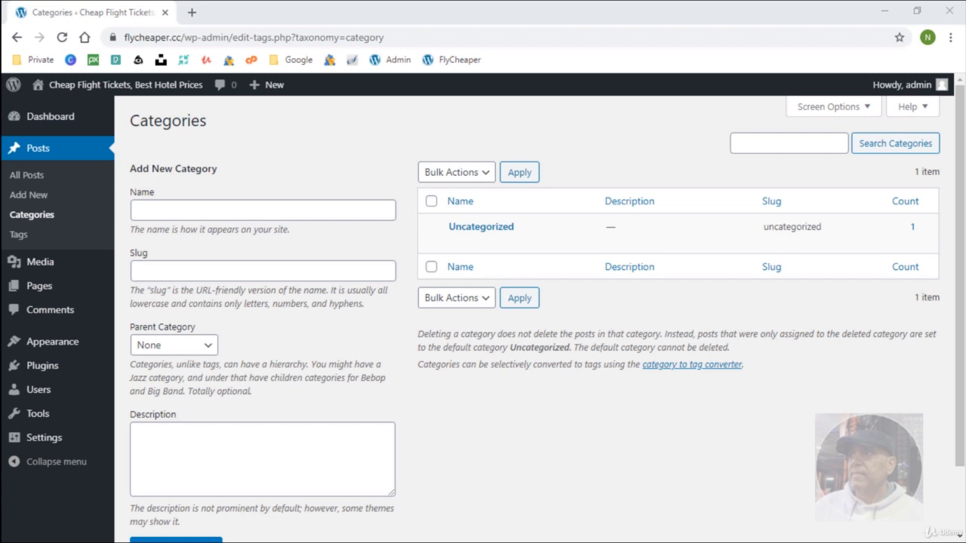
Browse the post Tags page and the Media Add New upload screen.
{"action": "left_click", "coordinate": [56, 235]}
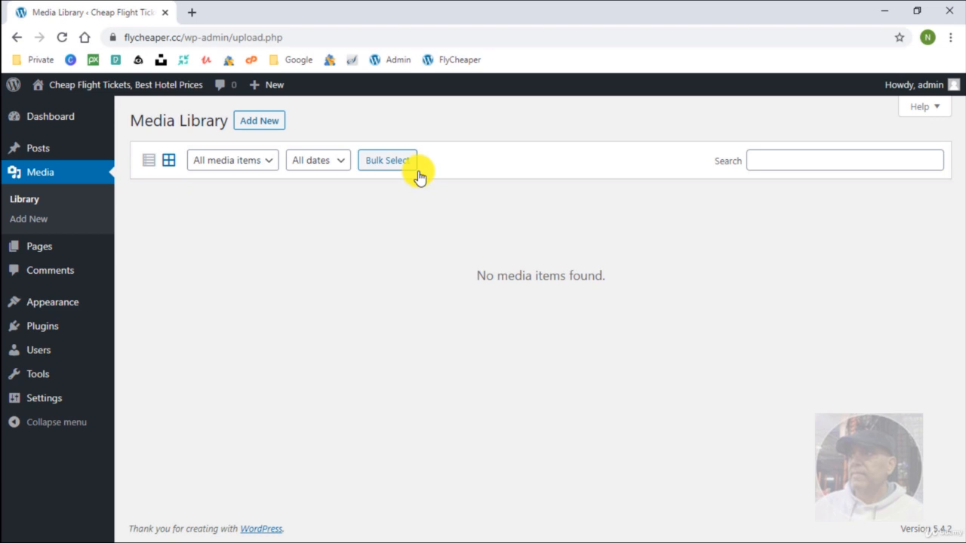
{"action": "left_click", "coordinate": [257, 120]}
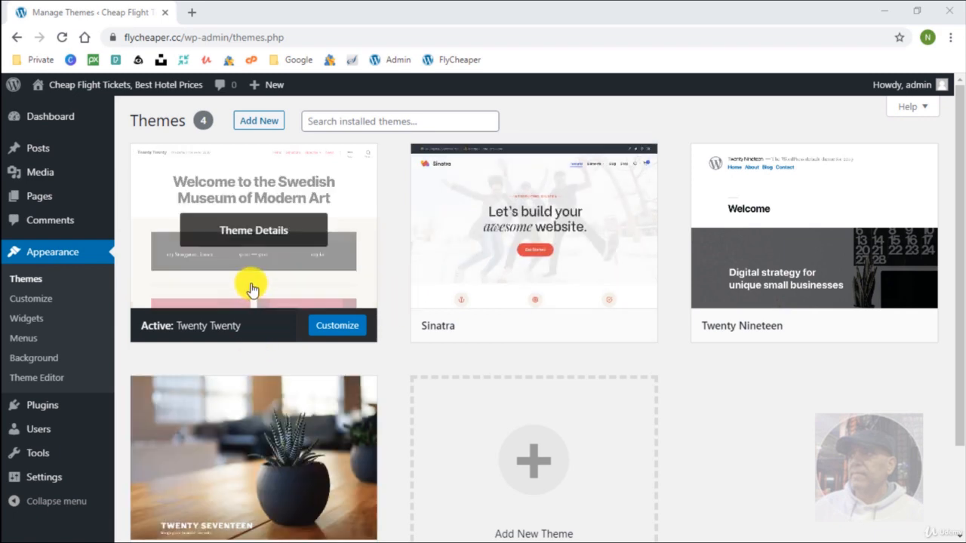
Open Twenty Twenty's Customizer and browse the Site Identity and Colors panels.
{"action": "left_click", "coordinate": [249, 230]}
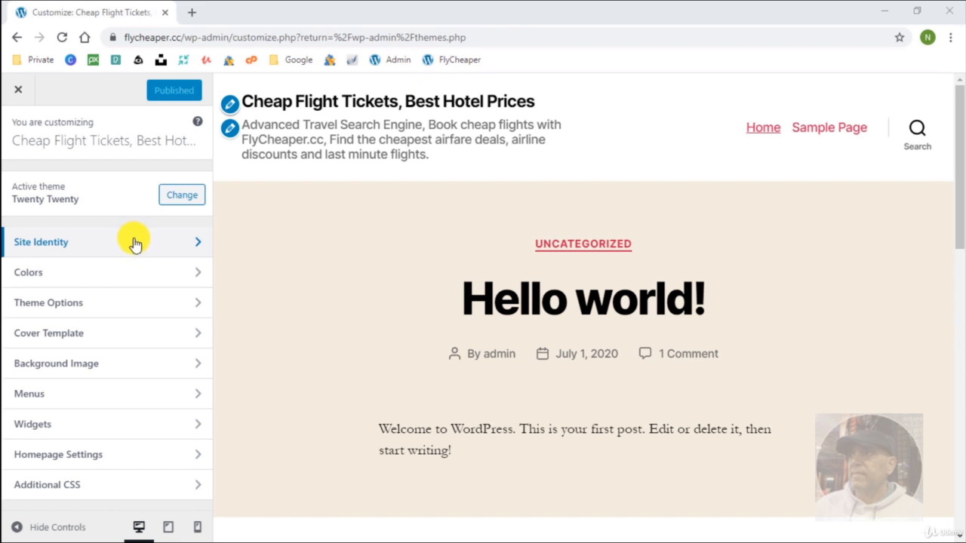
{"action": "left_click", "coordinate": [134, 243]}
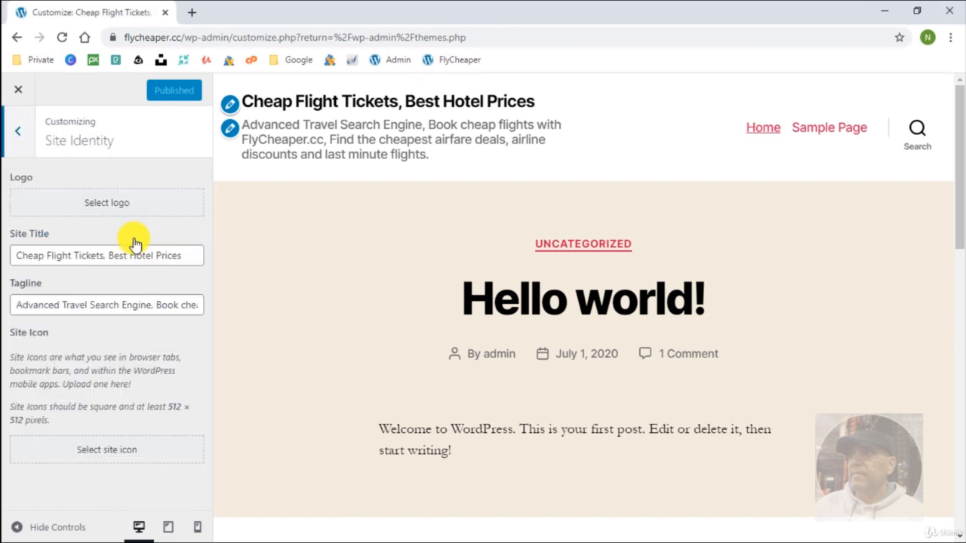
{"action": "left_click", "coordinate": [21, 132]}
{"action": "left_click", "coordinate": [82, 274]}
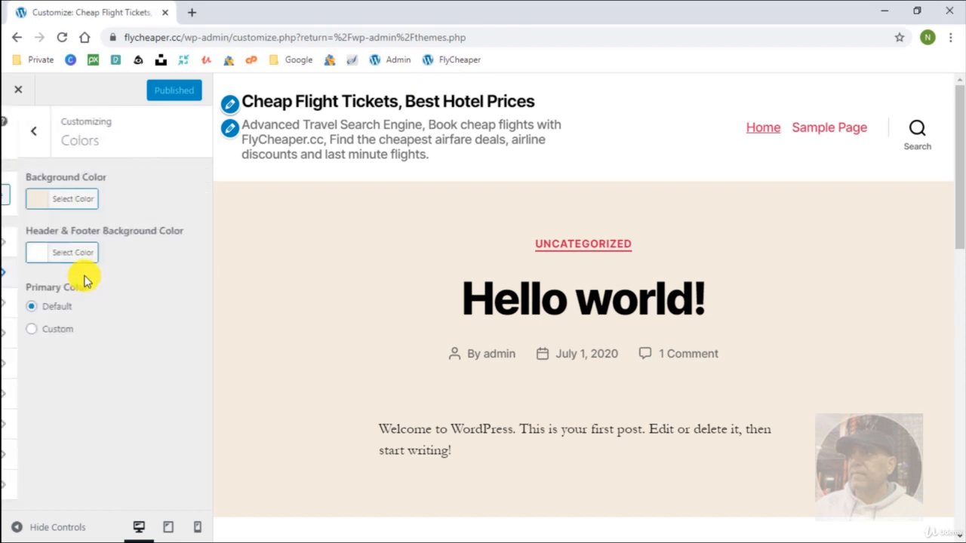
{"action": "left_click", "coordinate": [20, 133]}
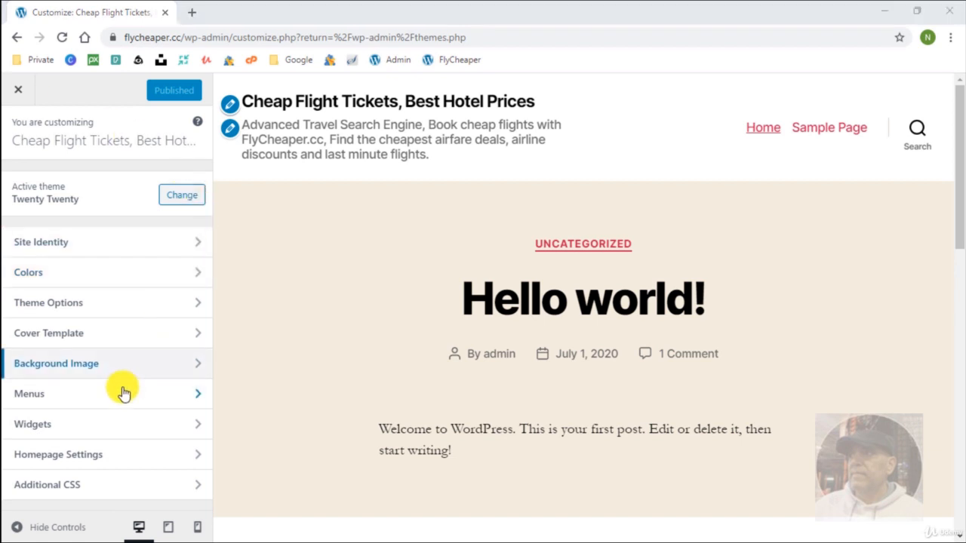
Inspect the widgets in the Footer #1 and Footer #2 widget areas.
{"action": "left_click", "coordinate": [96, 427]}
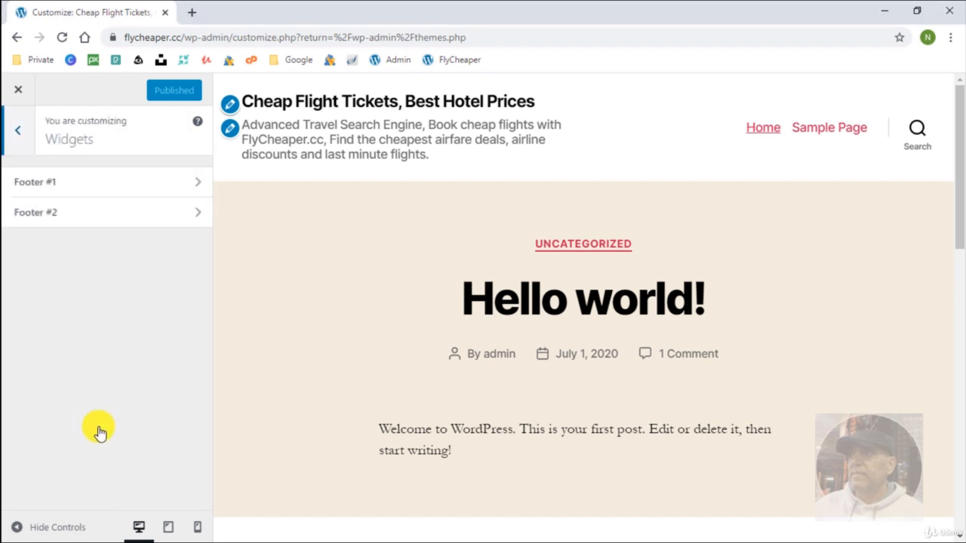
{"action": "left_click", "coordinate": [158, 188]}
{"action": "scroll", "coordinate": [377, 397], "scroll_direction": "down", "scroll_amount": 4}
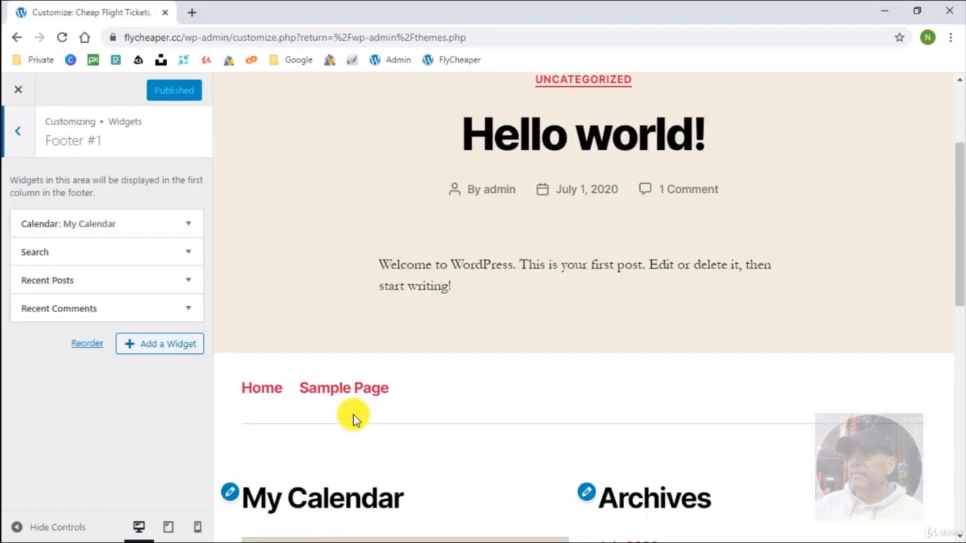
{"action": "scroll", "coordinate": [351, 417], "scroll_direction": "down", "scroll_amount": 7}
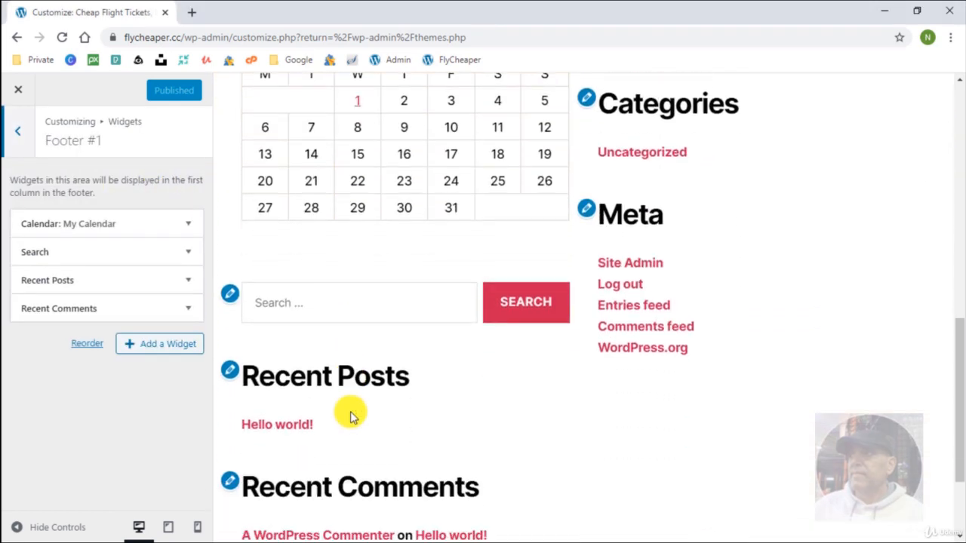
{"action": "scroll", "coordinate": [351, 417], "scroll_direction": "up", "scroll_amount": 8}
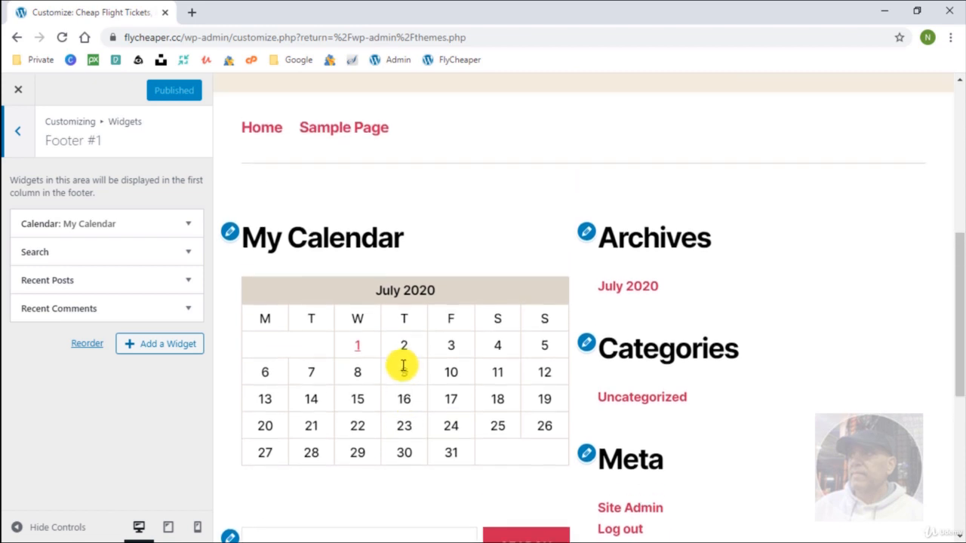
{"action": "left_click", "coordinate": [18, 132]}
{"action": "left_click", "coordinate": [78, 214]}
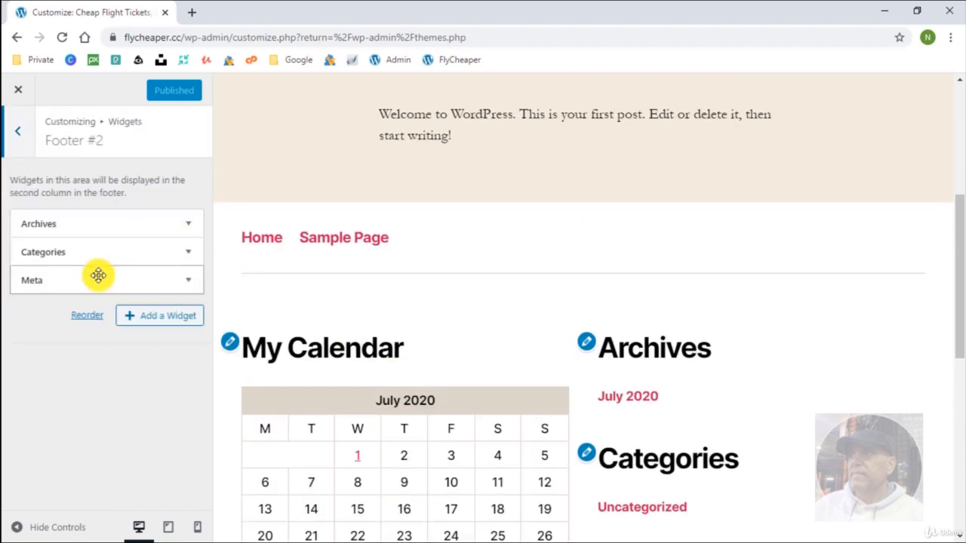
{"action": "scroll", "coordinate": [704, 453], "scroll_direction": "down", "scroll_amount": 4}
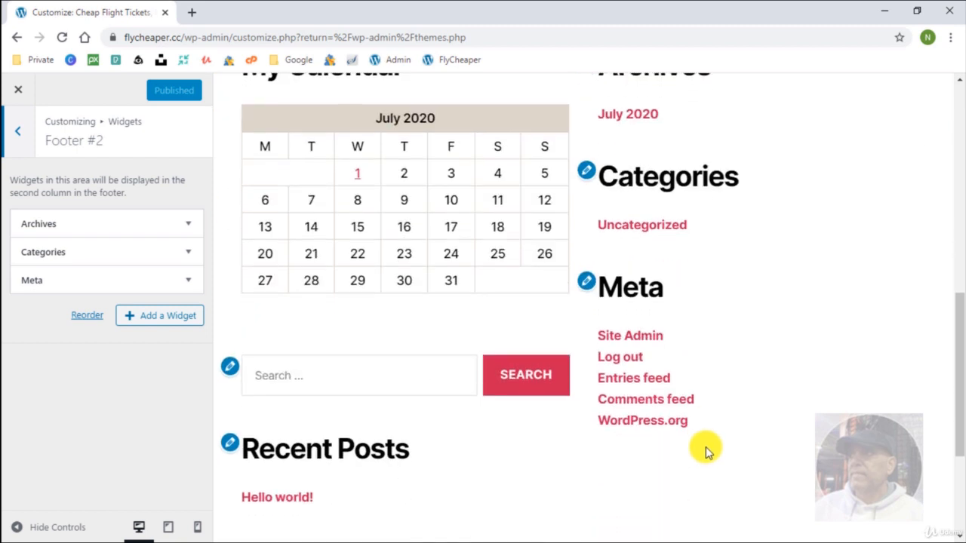
{"action": "scroll", "coordinate": [702, 445], "scroll_direction": "up", "scroll_amount": 1}
{"action": "scroll", "coordinate": [701, 431], "scroll_direction": "up", "scroll_amount": 3}
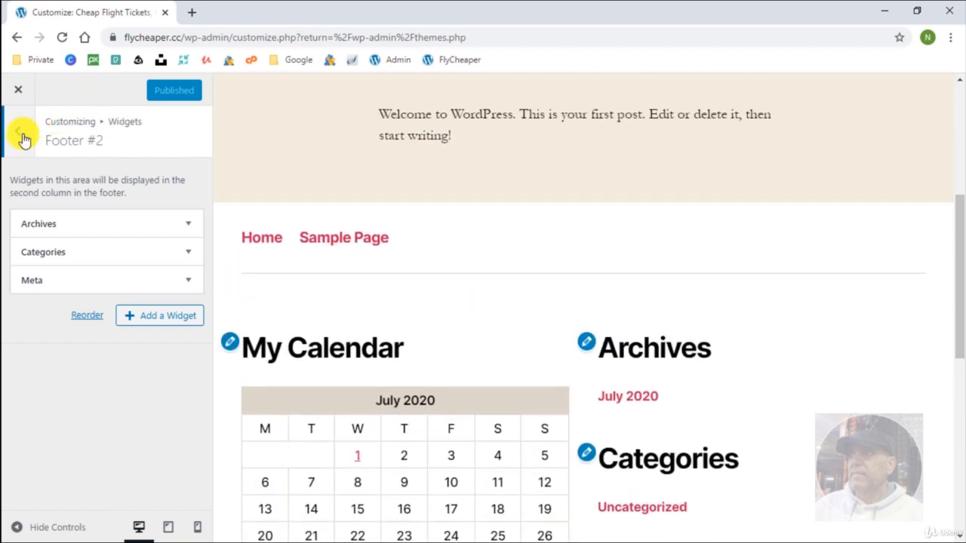
{"action": "left_click", "coordinate": [13, 136]}
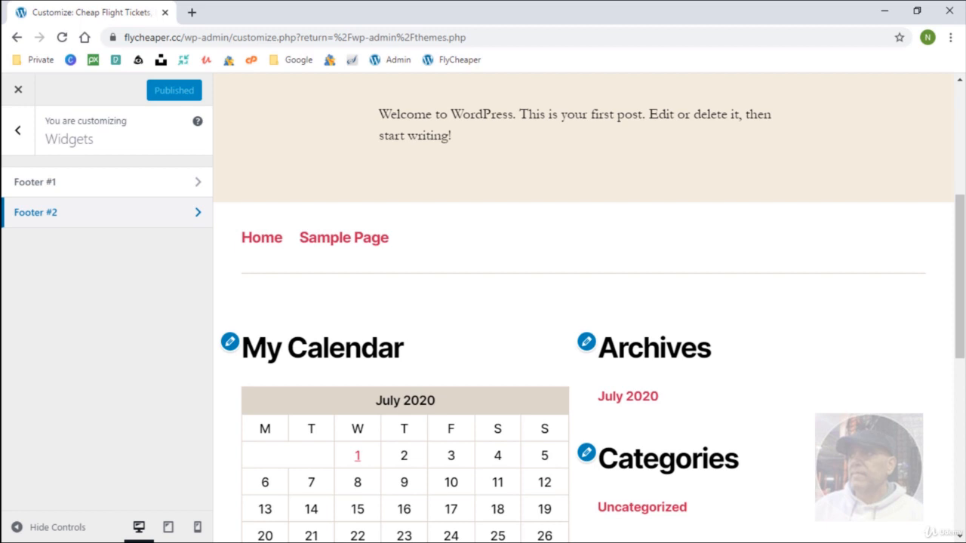
{"action": "left_click", "coordinate": [18, 130]}
Toggle the homepage to a static page and back to latest posts, and view the Main menu.
{"action": "left_click", "coordinate": [149, 459]}
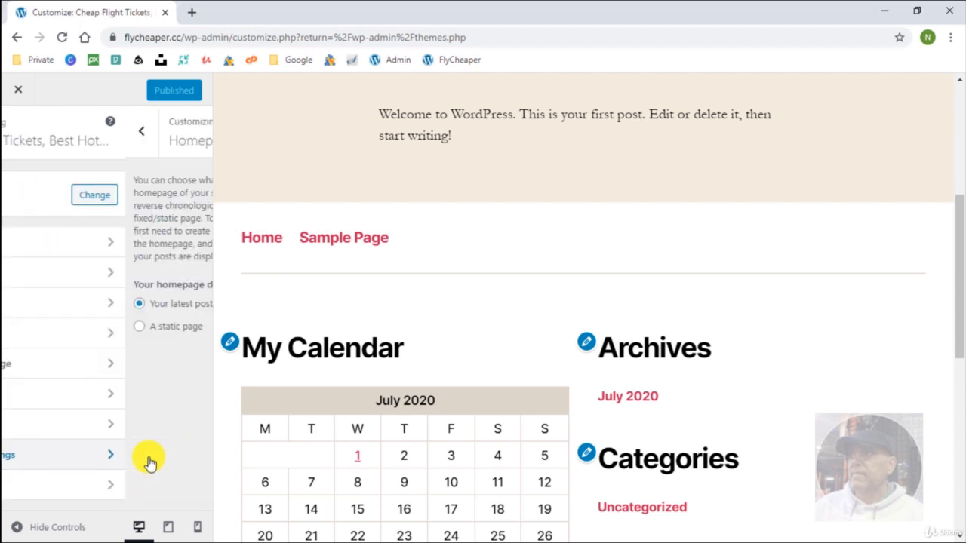
{"action": "left_click", "coordinate": [25, 326]}
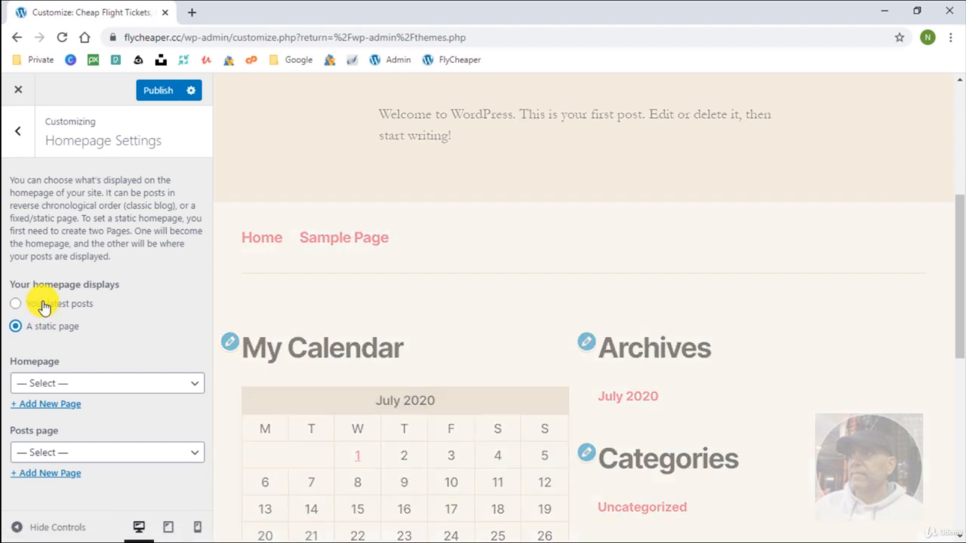
{"action": "left_click", "coordinate": [44, 305]}
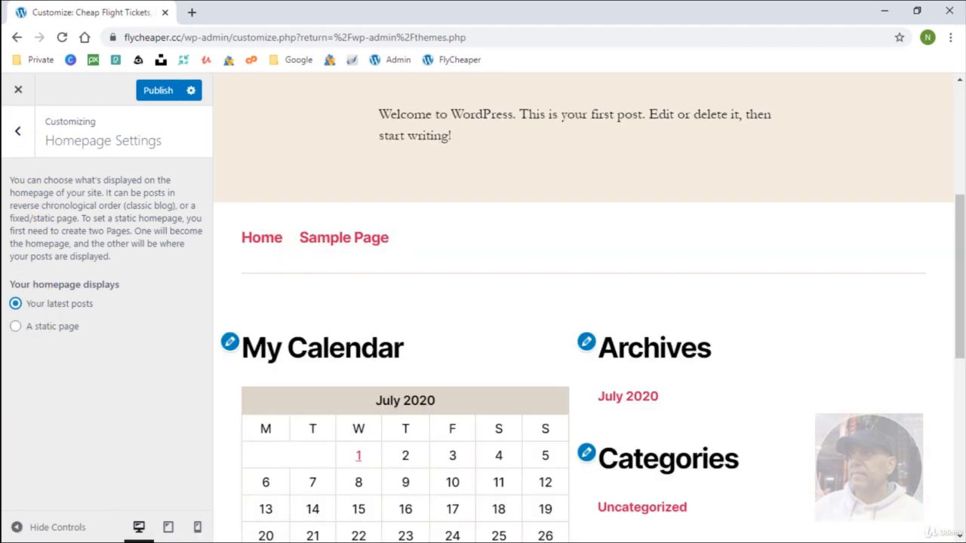
{"action": "left_click", "coordinate": [17, 131]}
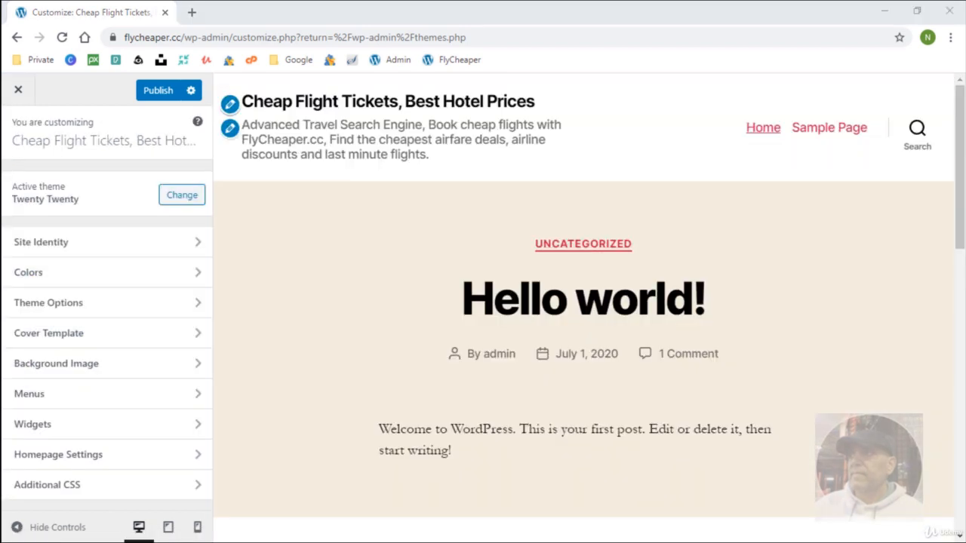
{"action": "left_click", "coordinate": [157, 394]}
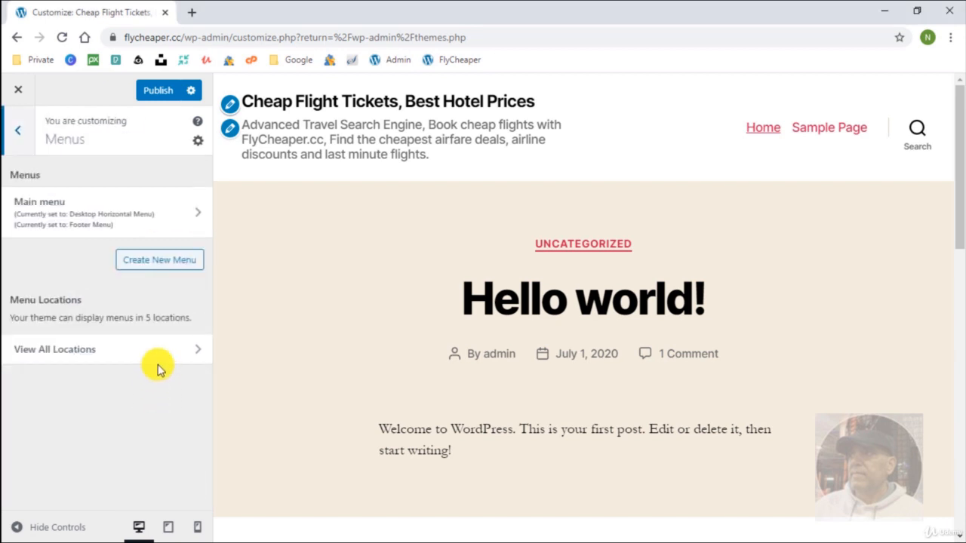
{"action": "left_click", "coordinate": [156, 215]}
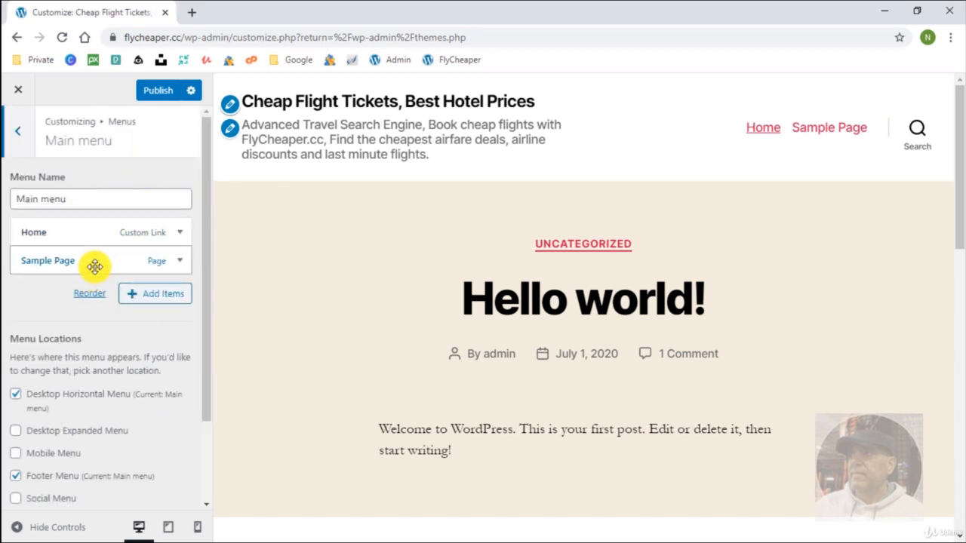
{"action": "left_click", "coordinate": [22, 144]}
{"action": "left_click", "coordinate": [24, 144]}
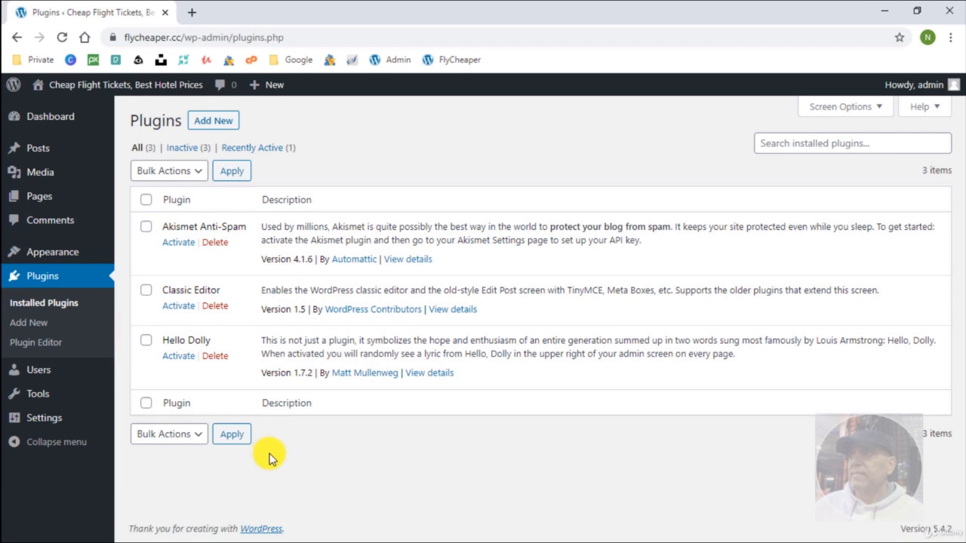
Open Plugins, then Users > Add New and look at the Role dropdown options.
{"action": "left_click", "coordinate": [64, 278]}
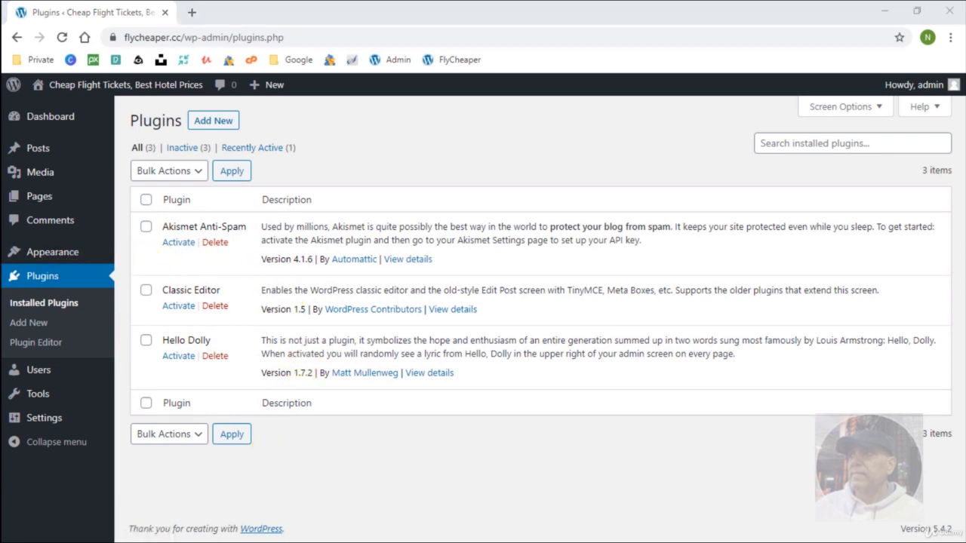
{"action": "left_click", "coordinate": [59, 302]}
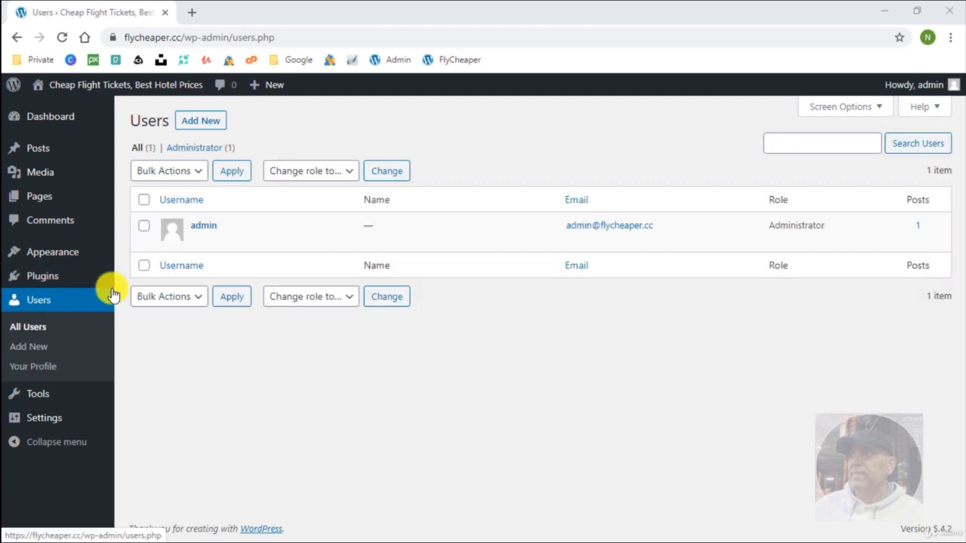
{"action": "left_click", "coordinate": [200, 124]}
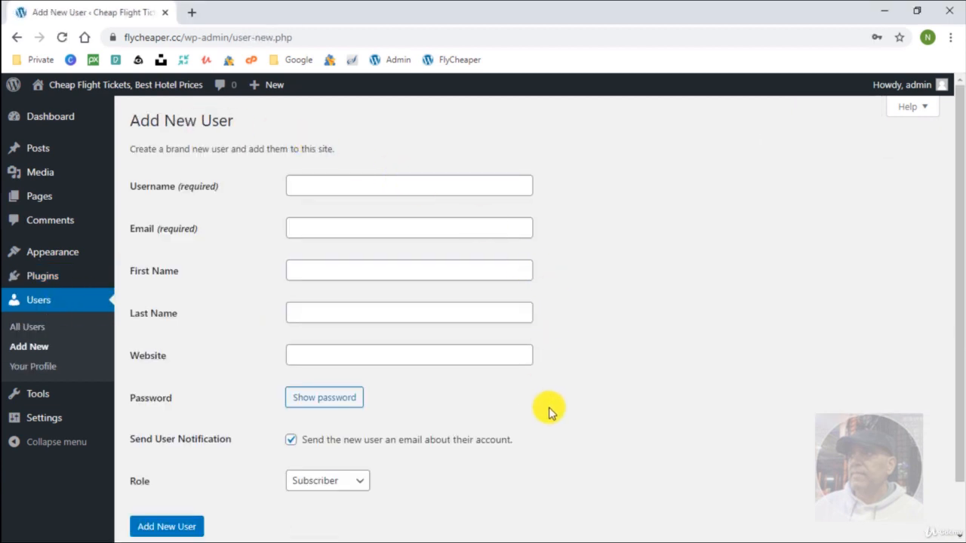
{"action": "scroll", "coordinate": [583, 436], "scroll_direction": "down", "scroll_amount": 1}
{"action": "scroll", "coordinate": [582, 432], "scroll_direction": "up", "scroll_amount": 1}
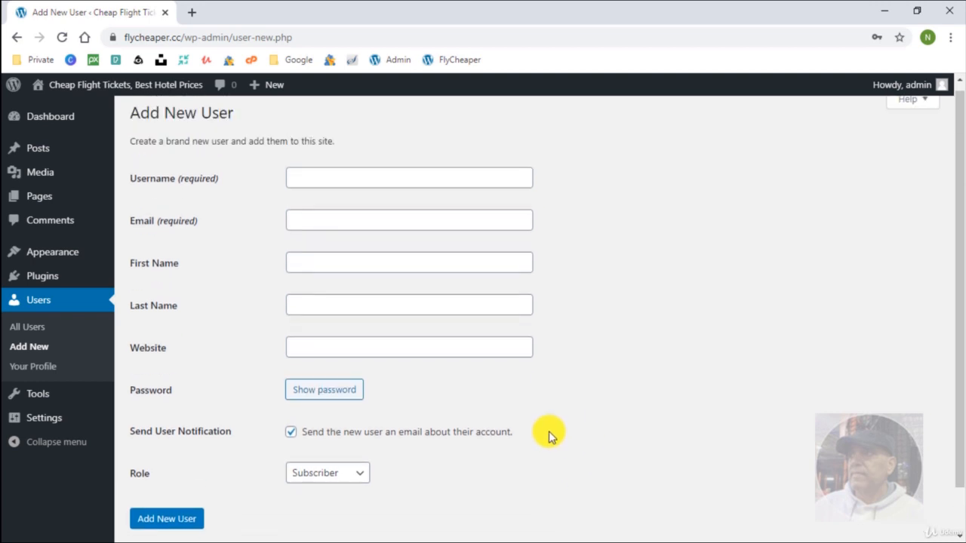
{"action": "left_click", "coordinate": [329, 485]}
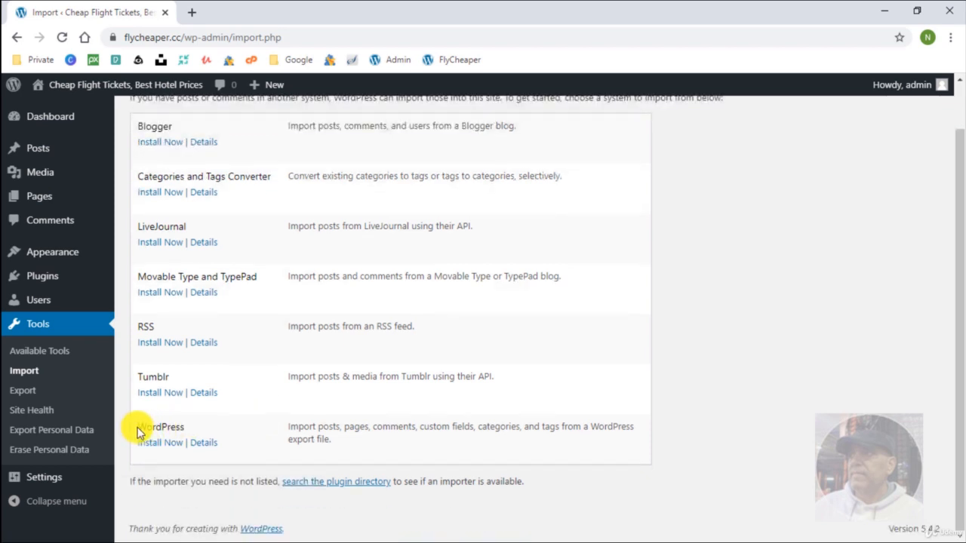
Start installing the WordPress importer from the Import page's importer list.
{"action": "left_click_drag", "start_coordinate": [136, 431], "coordinate": [370, 455]}
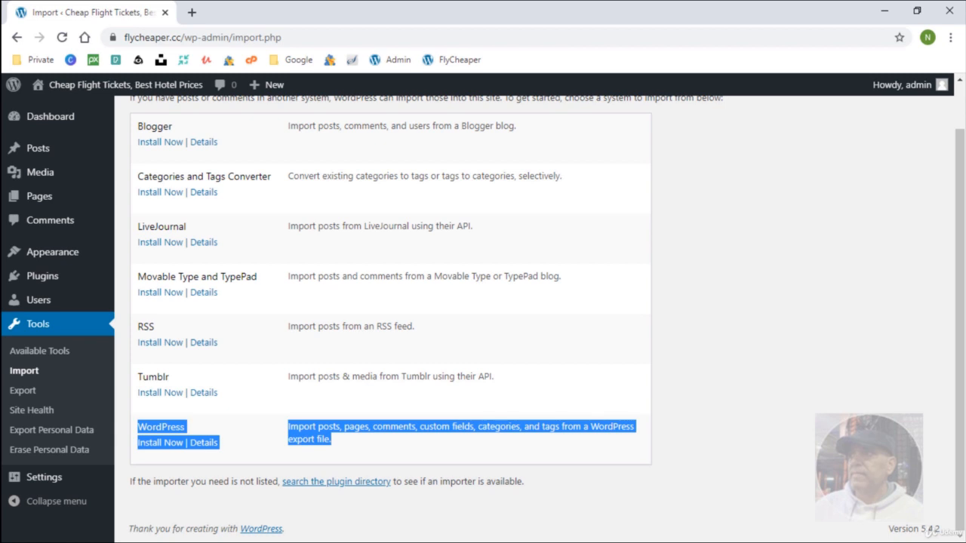
{"action": "left_click", "coordinate": [240, 423]}
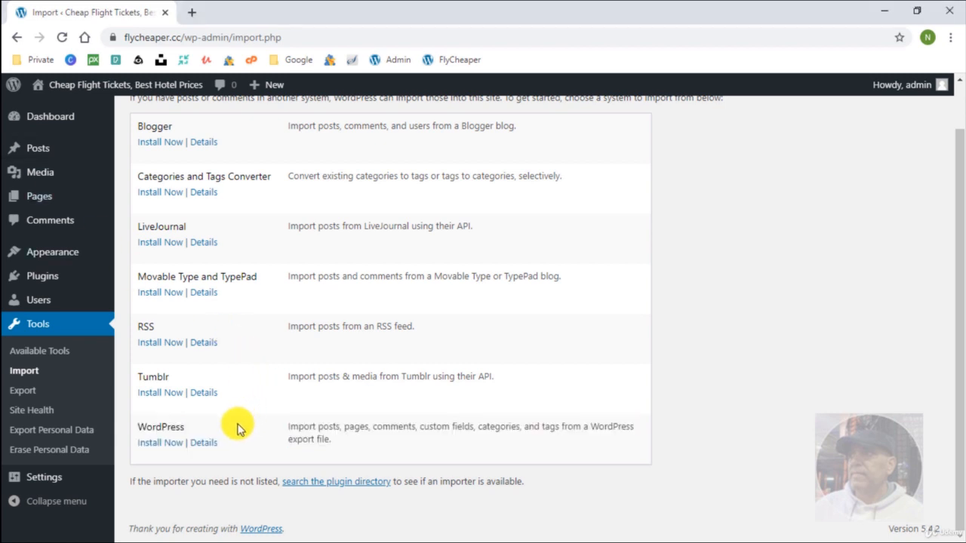
{"action": "left_click", "coordinate": [158, 448]}
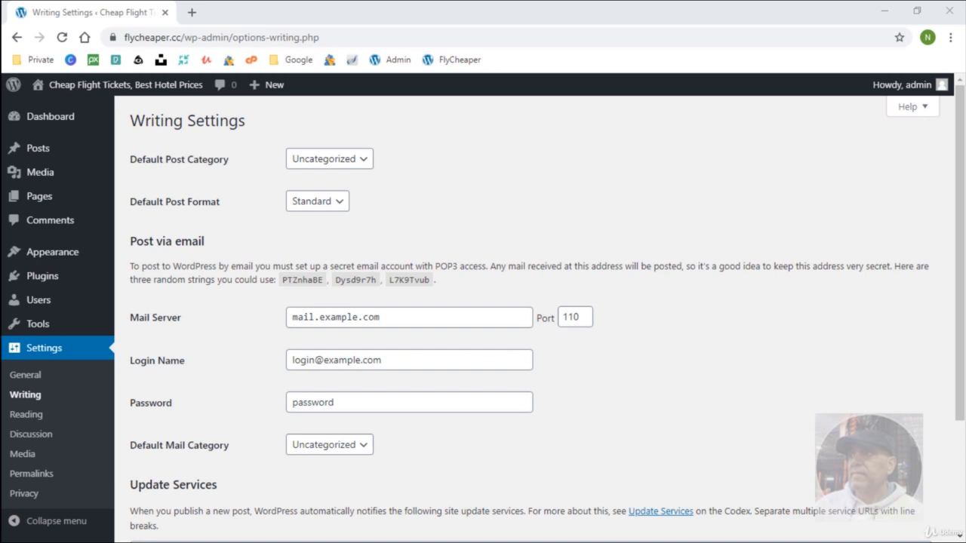
In Reading settings, try 'A static page' and view the Homepage choices without picking one.
{"action": "left_click", "coordinate": [25, 415]}
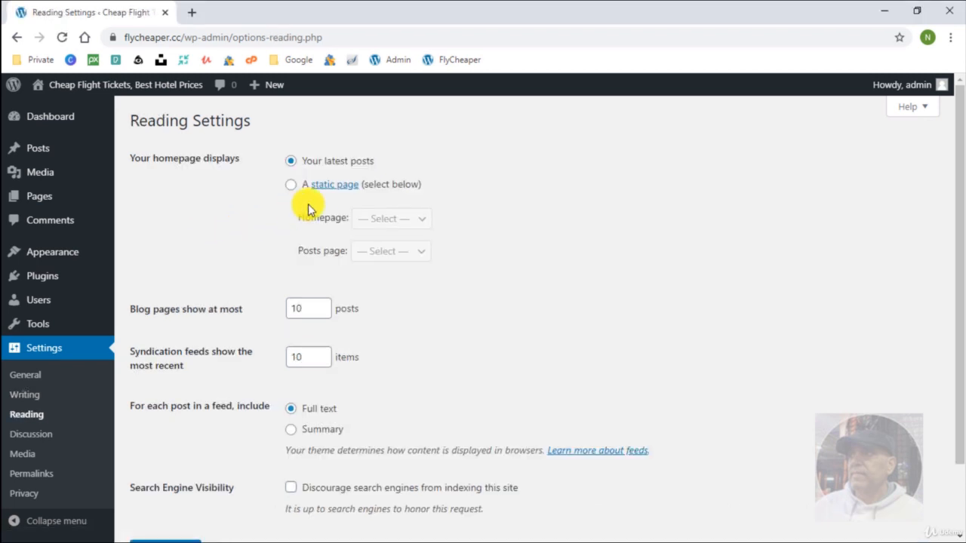
{"action": "left_click", "coordinate": [291, 188]}
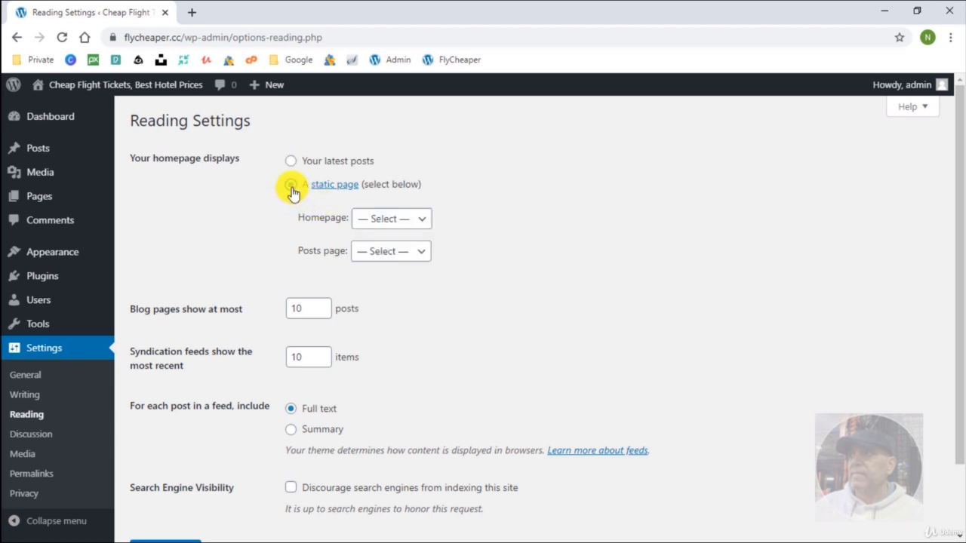
{"action": "left_click", "coordinate": [375, 221]}
{"action": "left_click", "coordinate": [370, 218]}
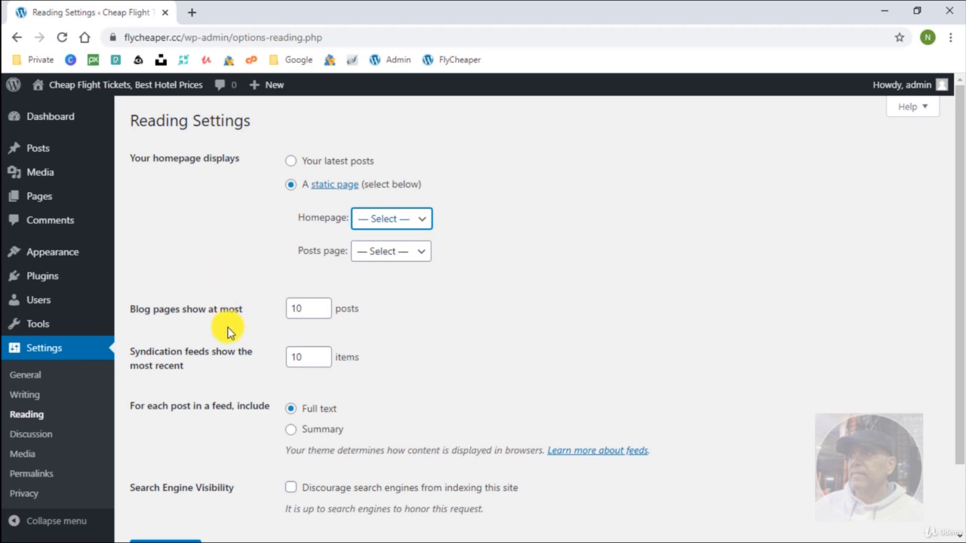
{"action": "scroll", "coordinate": [230, 332], "scroll_direction": "down", "scroll_amount": 1}
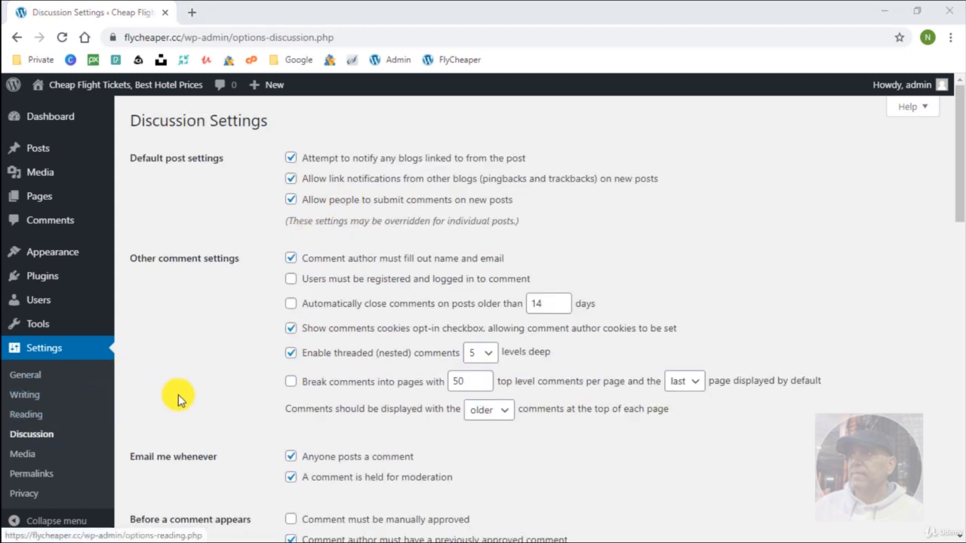
{"action": "scroll", "coordinate": [209, 395], "scroll_direction": "down", "scroll_amount": 3}
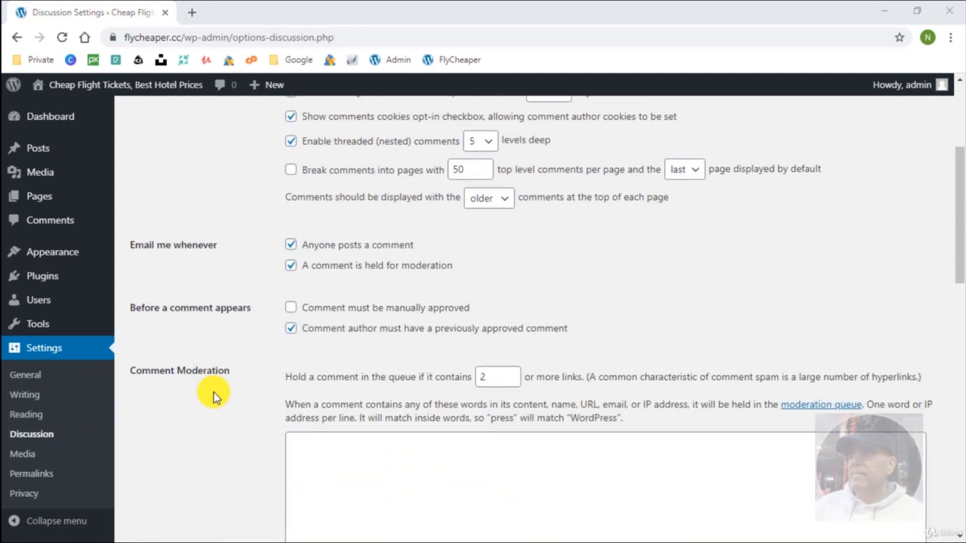
{"action": "scroll", "coordinate": [212, 395], "scroll_direction": "up", "scroll_amount": 3}
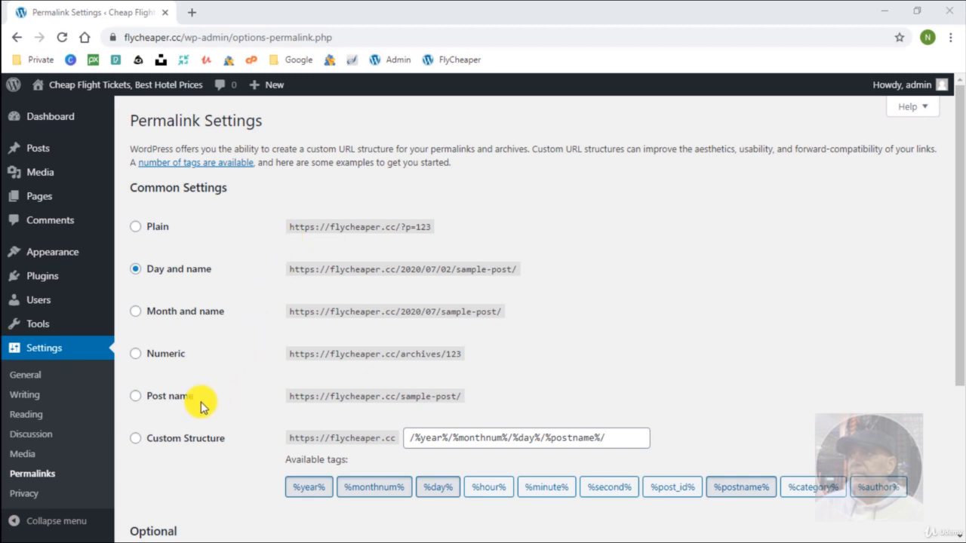
Choose the Post name permalink structure (/%postname%/).
{"action": "left_click", "coordinate": [136, 397]}
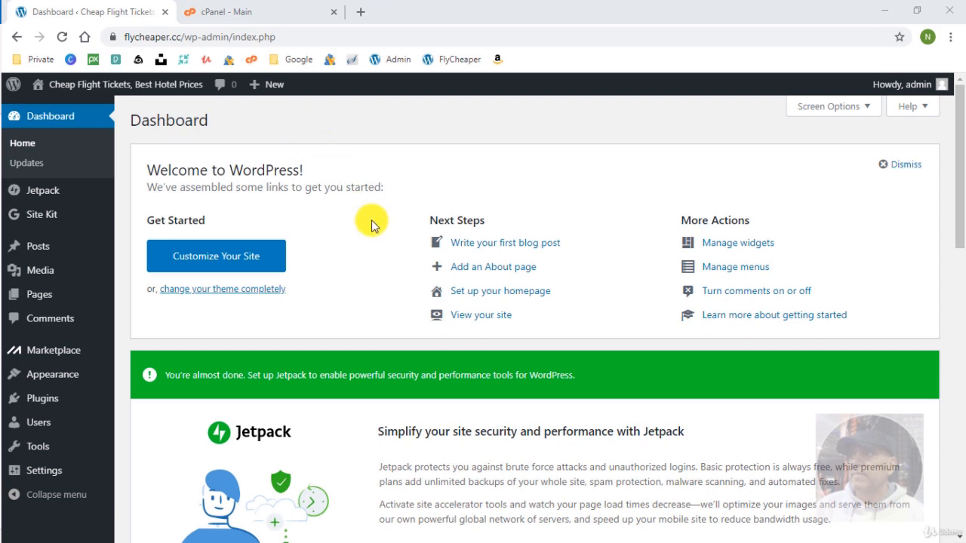
Scroll down to the PHP Update Required notice, then switch to the cPanel - Main tab.
{"action": "scroll", "coordinate": [370, 222], "scroll_direction": "down", "scroll_amount": 5}
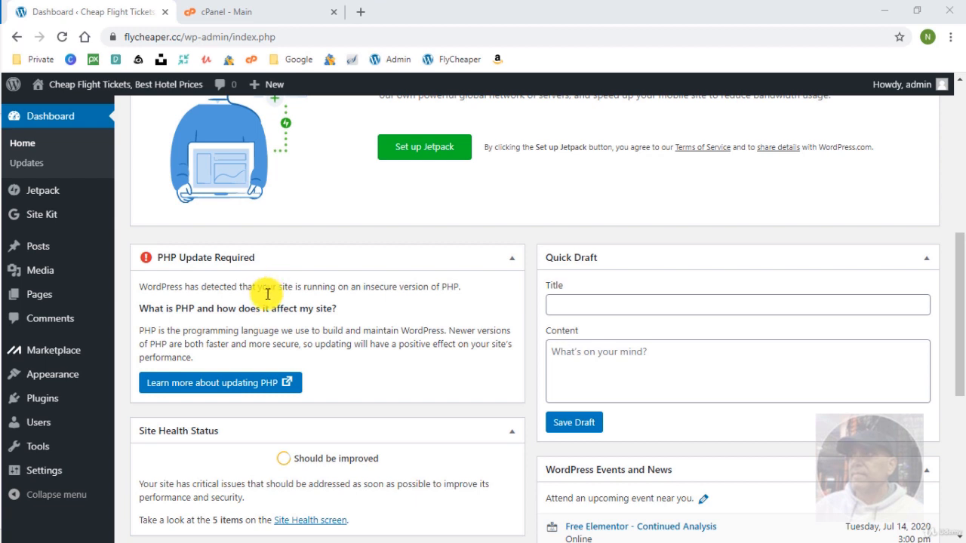
{"action": "scroll", "coordinate": [276, 291], "scroll_direction": "down", "scroll_amount": 1}
{"action": "left_click", "coordinate": [273, 11]}
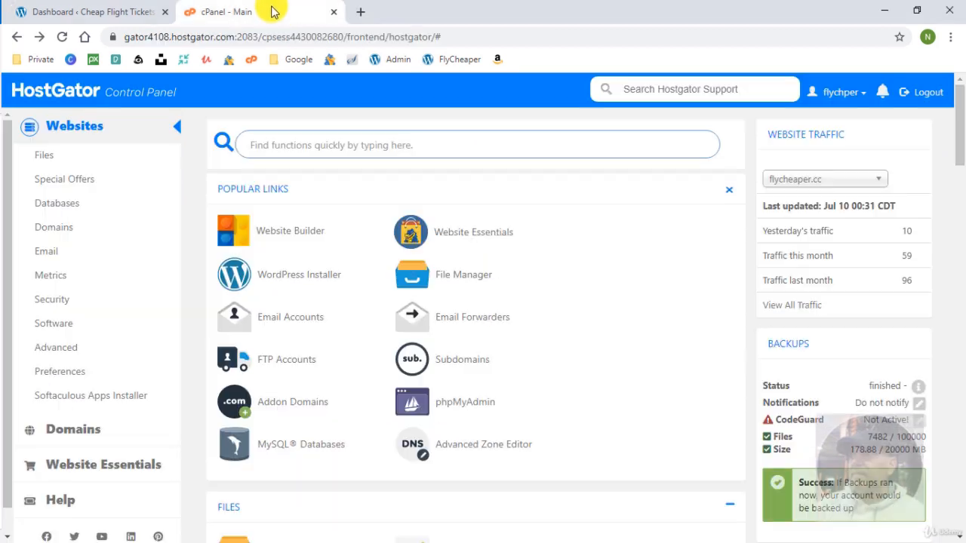
Search cPanel for 'php' and open the MultiPHP Manager.
{"action": "left_click", "coordinate": [375, 148]}
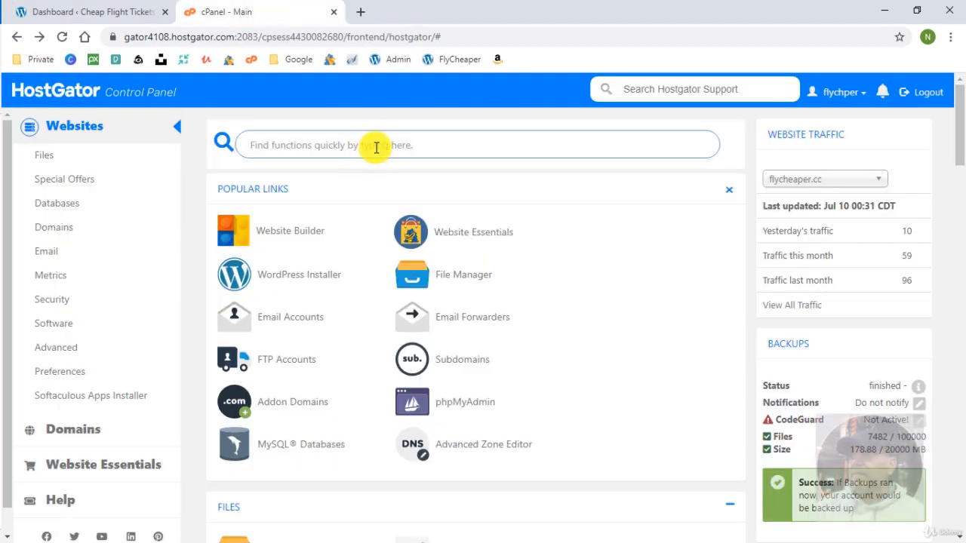
{"action": "type", "text": "php"}
{"action": "scroll", "coordinate": [375, 338], "scroll_direction": "down", "scroll_amount": 3}
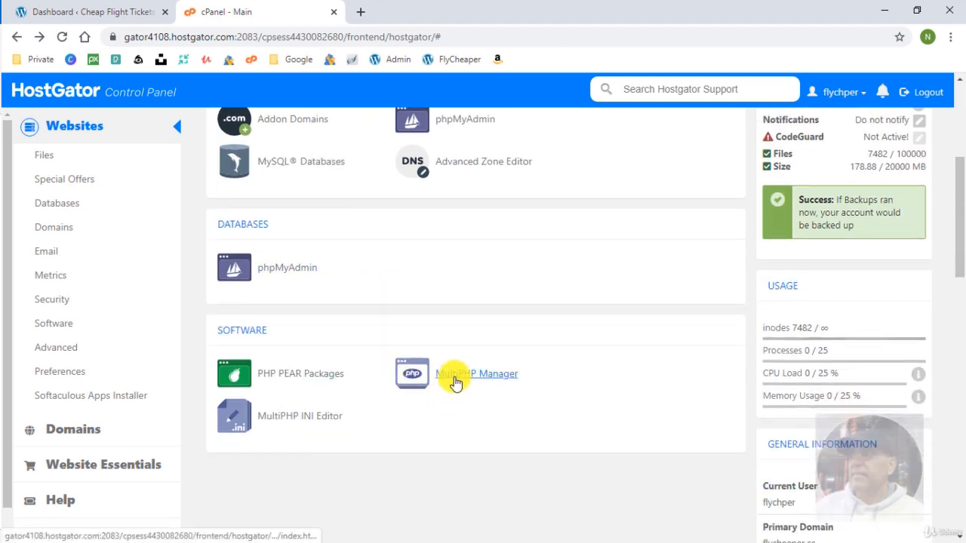
{"action": "left_click", "coordinate": [455, 382]}
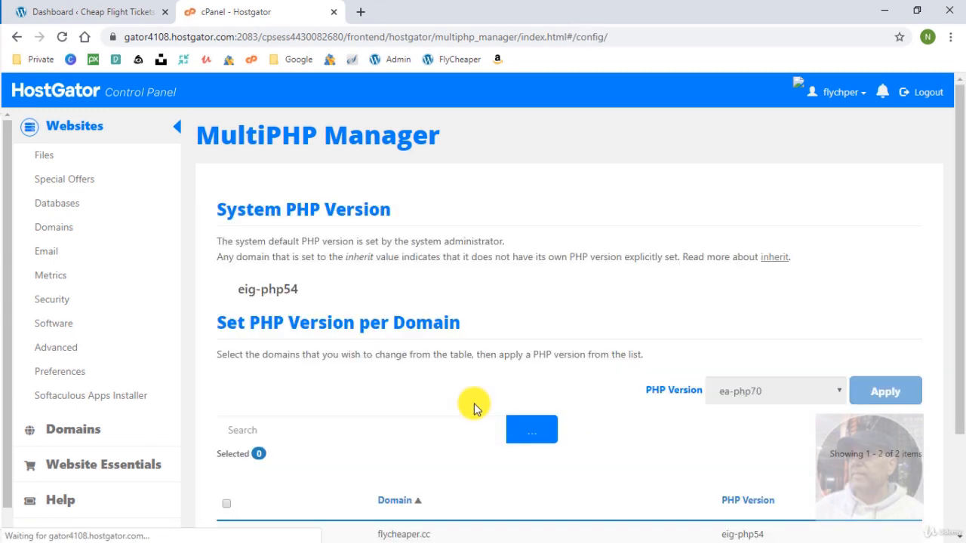
Apply ea-php73 to flycheaper.cc and marketing.flycheaper.cc, then return to the WordPress Dashboard.
{"action": "scroll", "coordinate": [473, 408], "scroll_direction": "down", "scroll_amount": 2}
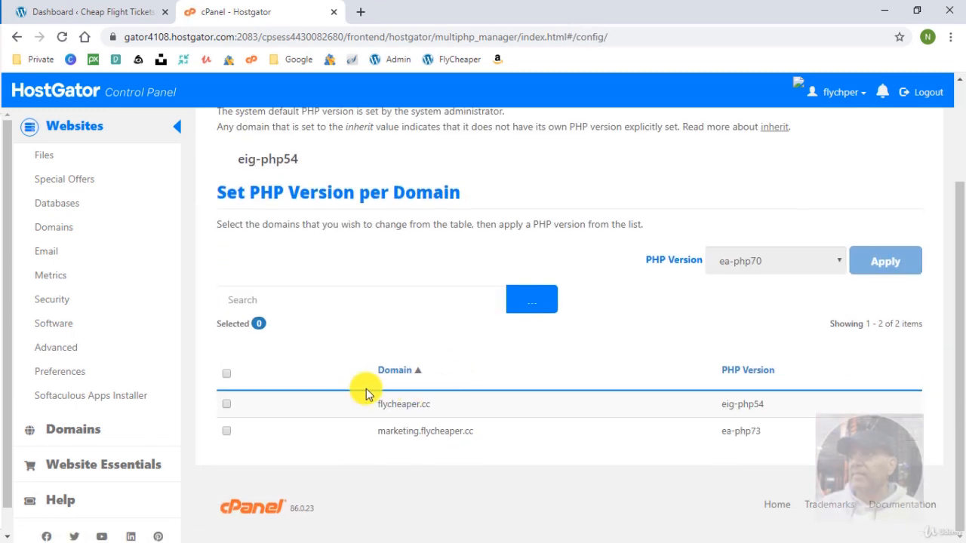
{"action": "left_click", "coordinate": [227, 405]}
{"action": "left_click", "coordinate": [228, 431]}
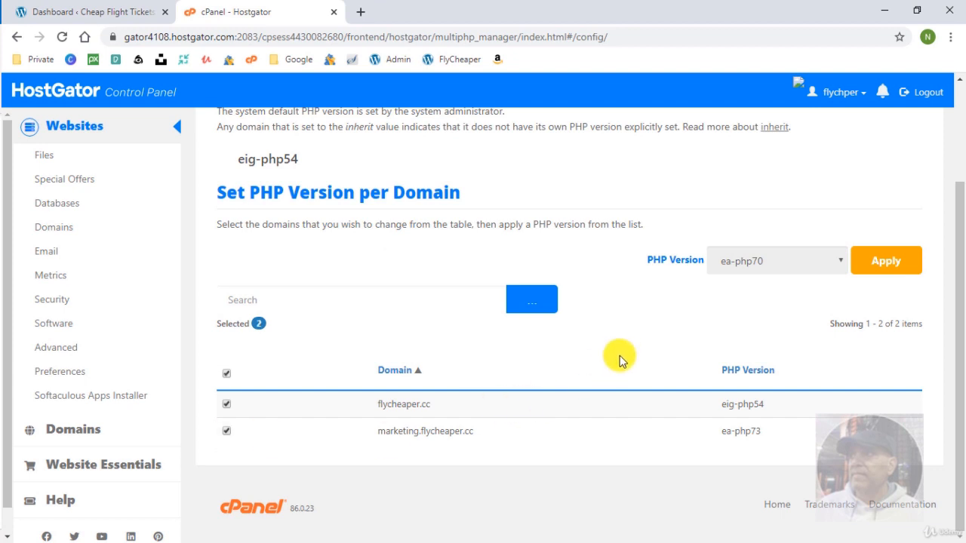
{"action": "left_click", "coordinate": [785, 262]}
{"action": "left_click", "coordinate": [792, 323]}
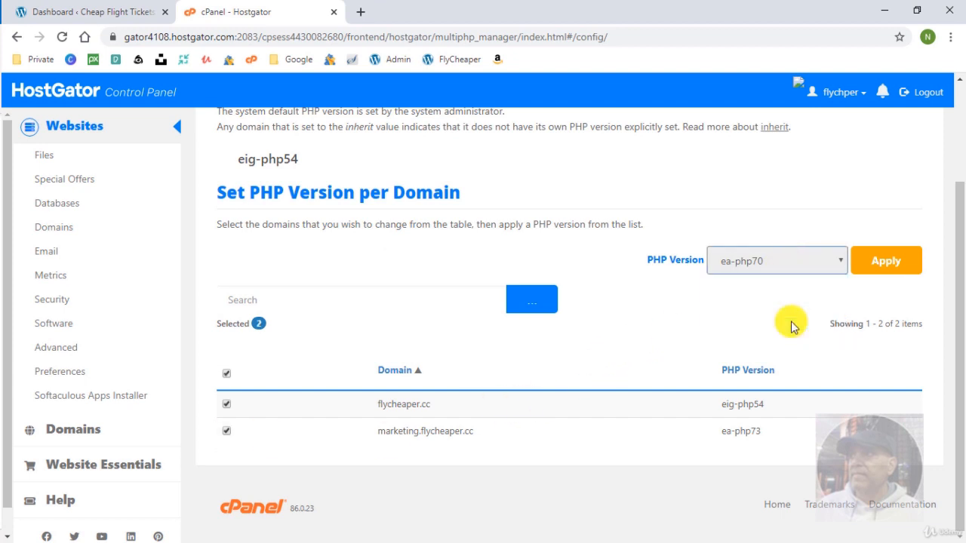
{"action": "left_click", "coordinate": [881, 261]}
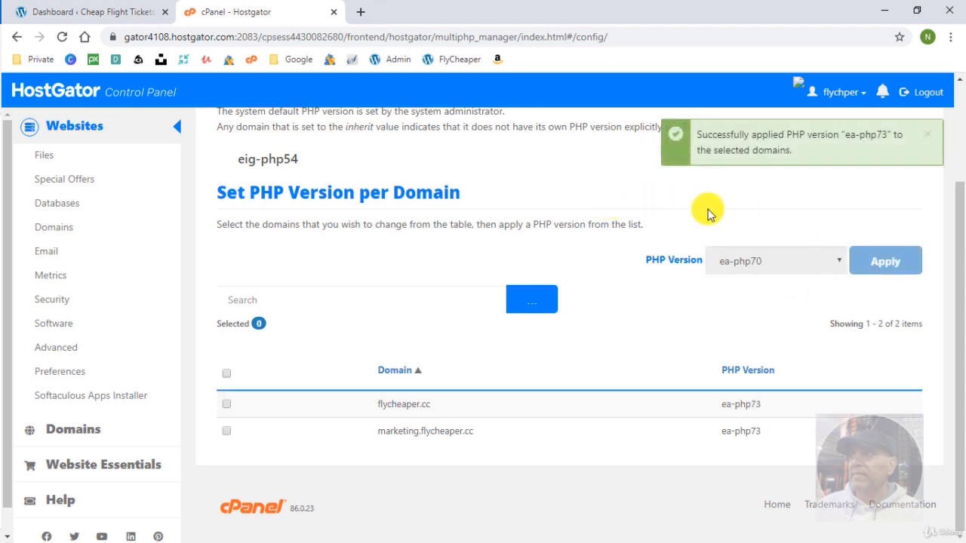
{"action": "left_click", "coordinate": [89, 12]}
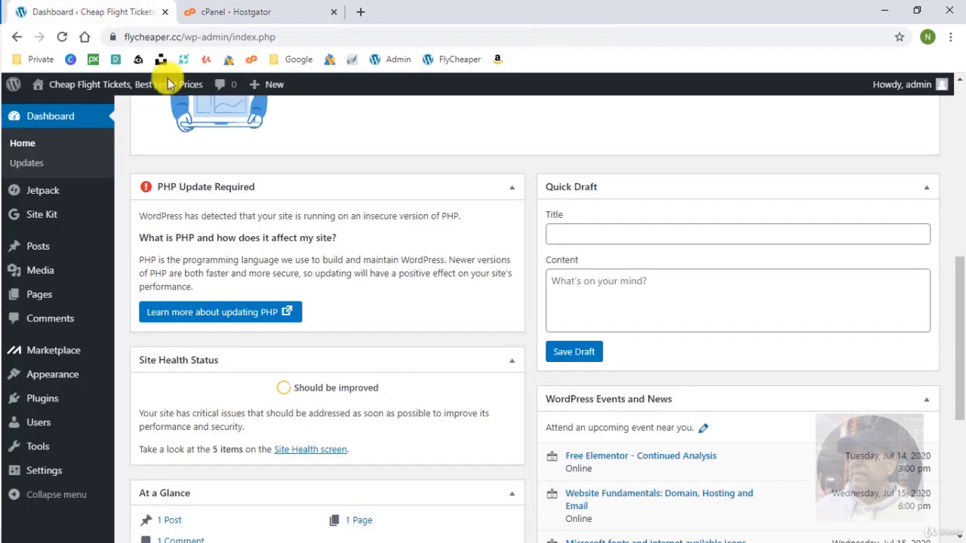
Reload the Dashboard and confirm the PHP Update Required notice no longer appears.
{"action": "left_click", "coordinate": [61, 37]}
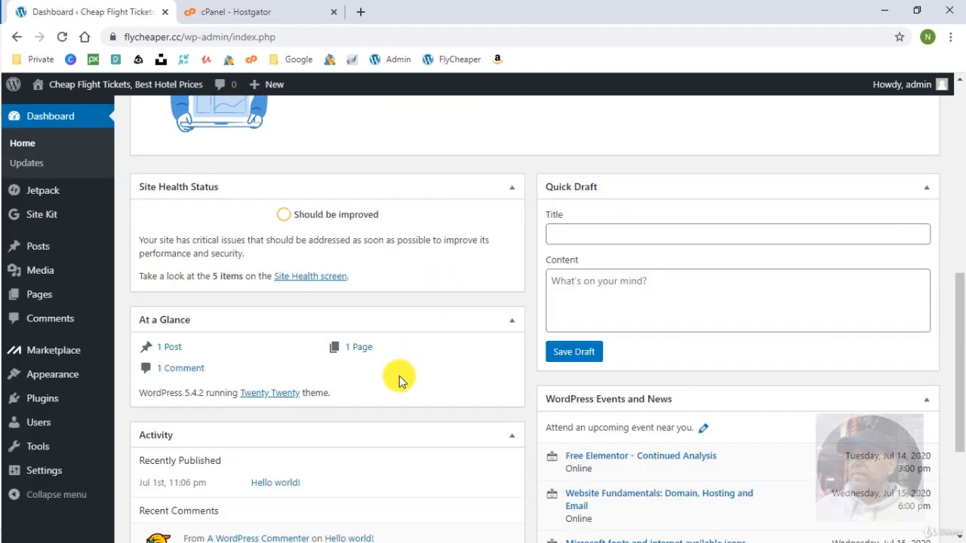
{"action": "scroll", "coordinate": [400, 376], "scroll_direction": "down", "scroll_amount": 2}
{"action": "scroll", "coordinate": [358, 343], "scroll_direction": "up", "scroll_amount": 3}
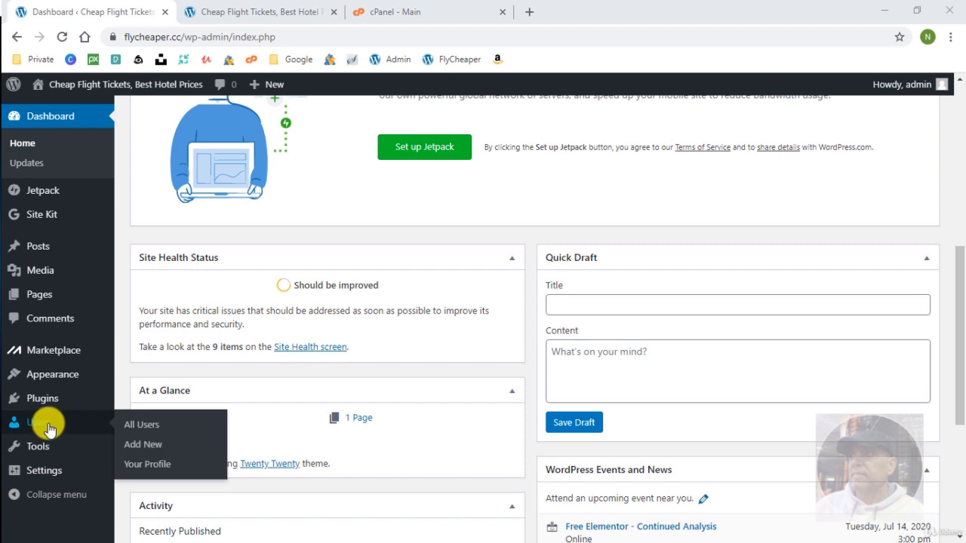
Open the admin user's profile and review the nickname and public display name options.
{"action": "left_click", "coordinate": [48, 428]}
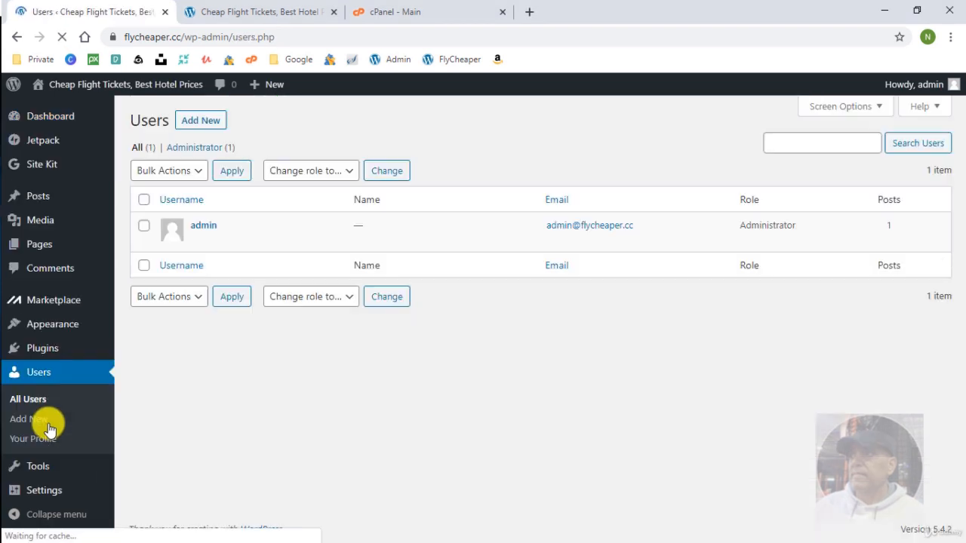
{"action": "left_click", "coordinate": [215, 228]}
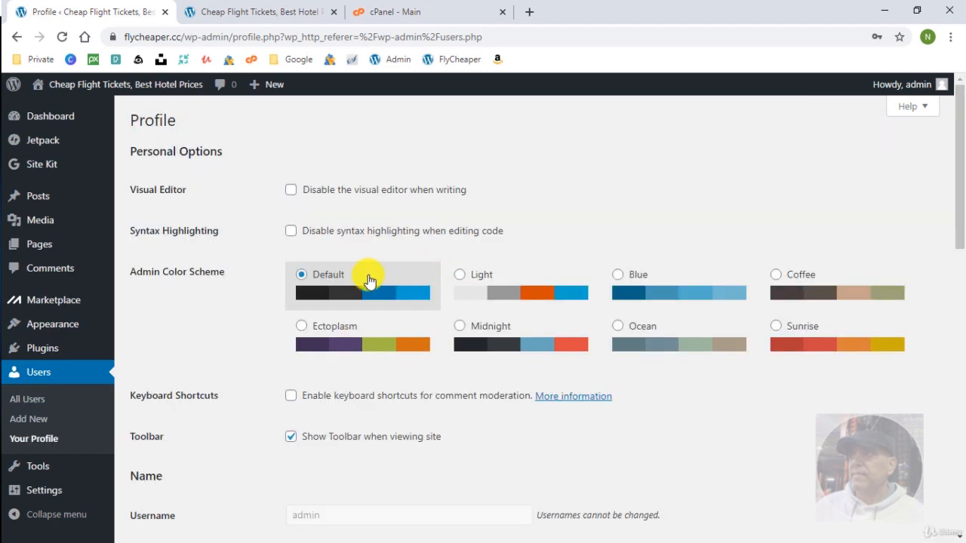
{"action": "scroll", "coordinate": [288, 289], "scroll_direction": "down", "scroll_amount": 4}
{"action": "scroll", "coordinate": [255, 289], "scroll_direction": "down", "scroll_amount": 7}
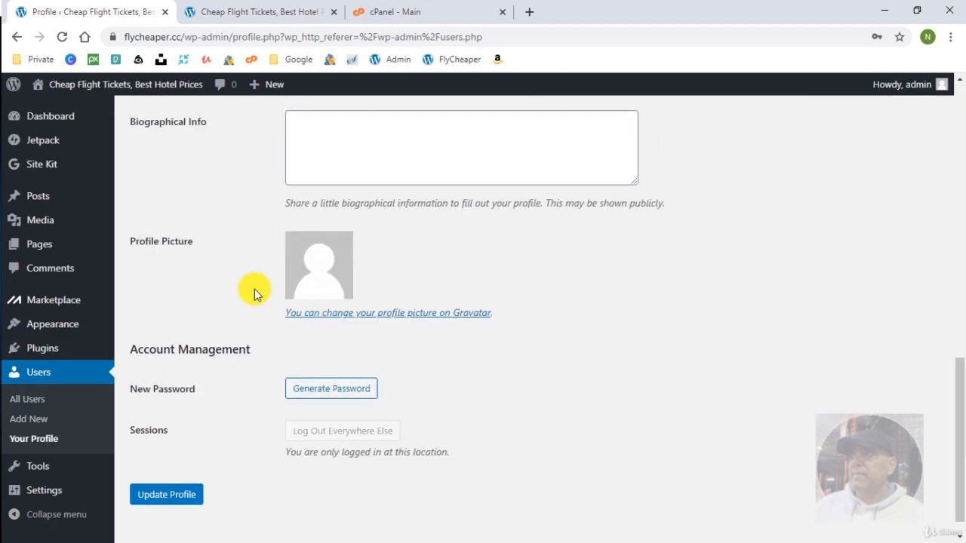
{"action": "scroll", "coordinate": [255, 289], "scroll_direction": "up", "scroll_amount": 5}
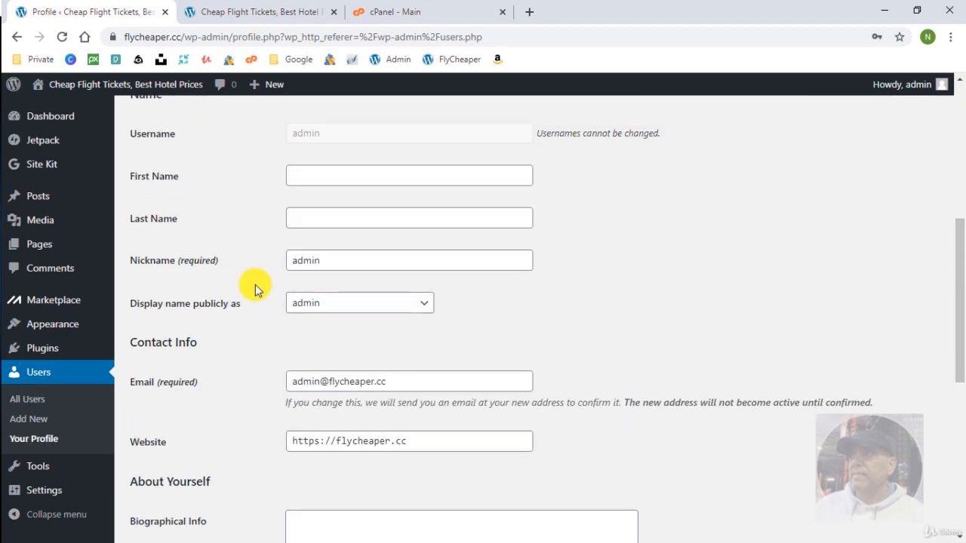
{"action": "left_click", "coordinate": [343, 304]}
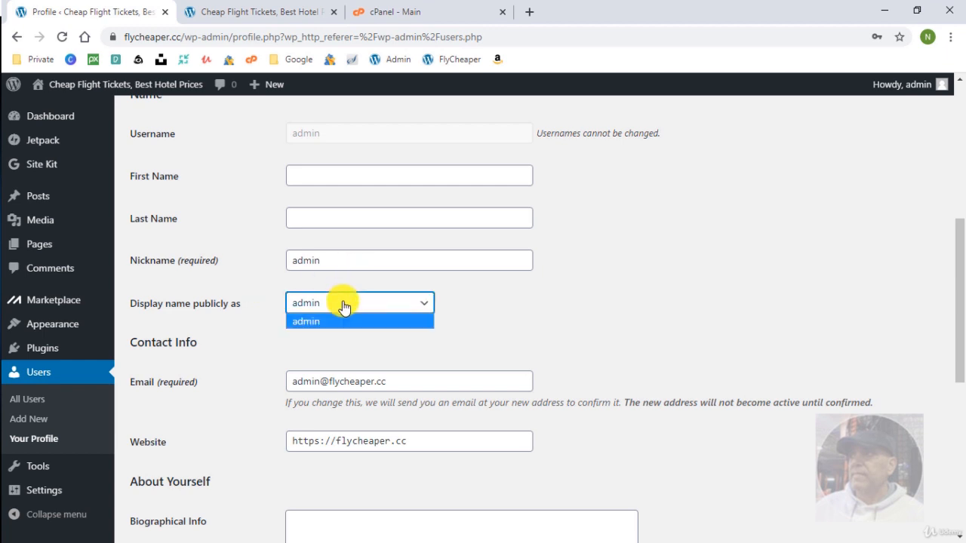
{"action": "left_click", "coordinate": [334, 261]}
{"action": "left_click_drag", "start_coordinate": [335, 260], "coordinate": [232, 256]}
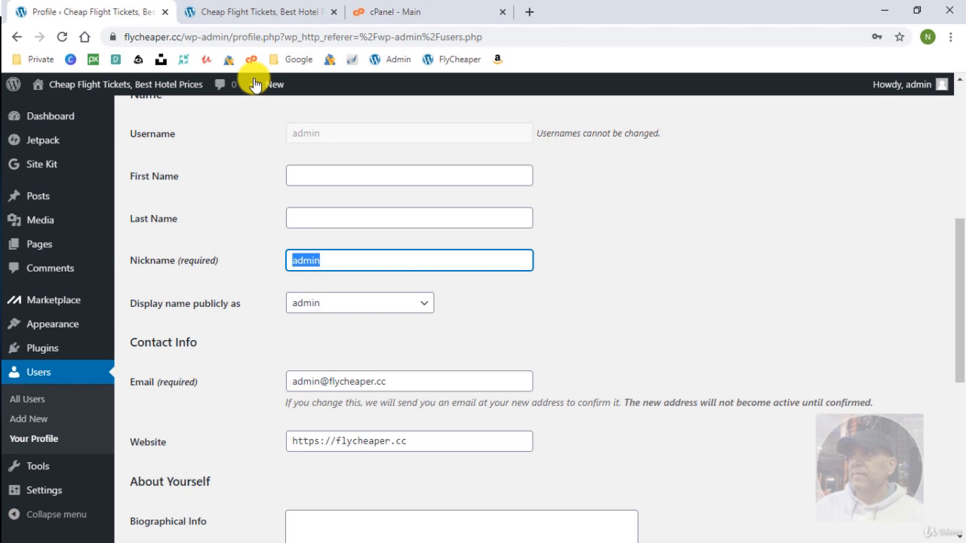
{"action": "left_click", "coordinate": [274, 12]}
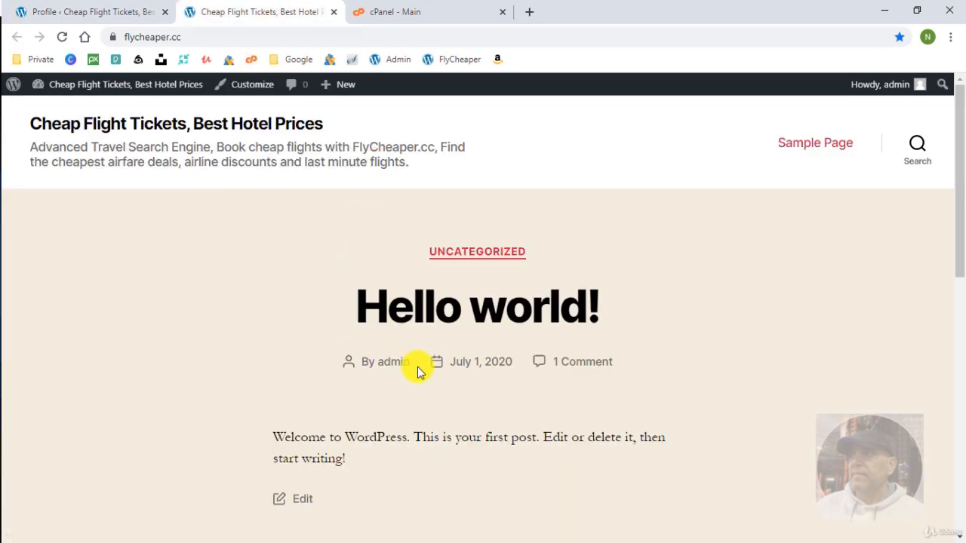
{"action": "left_click", "coordinate": [96, 11]}
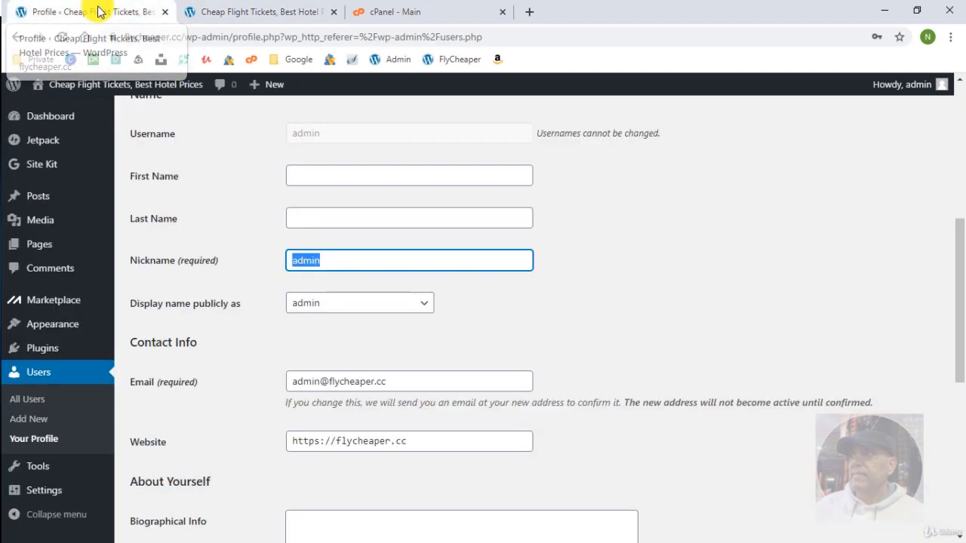
Change the nickname to the owner's first name, make it the public display name, and save.
{"action": "left_click", "coordinate": [350, 260]}
{"action": "left_click_drag", "start_coordinate": [350, 260], "coordinate": [211, 249]}
{"action": "type", "text": "N"}
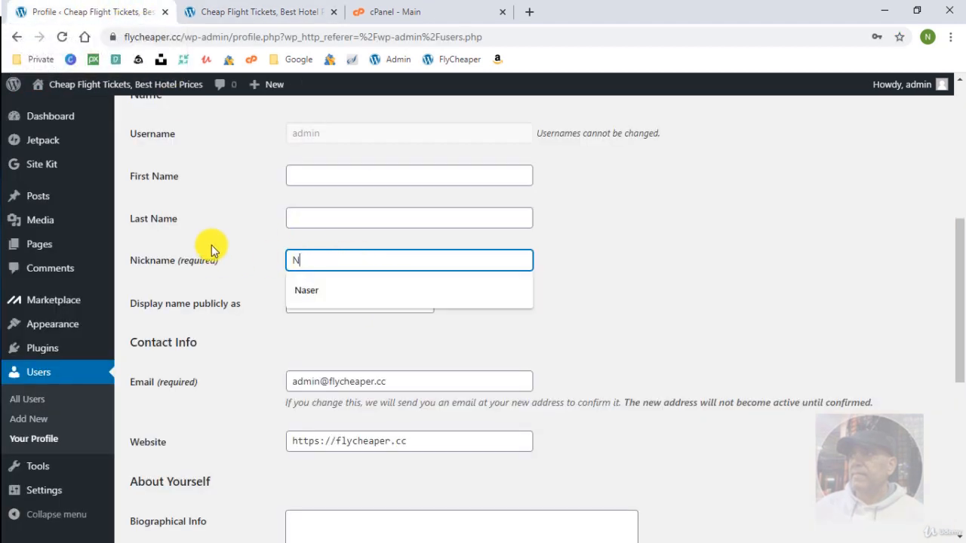
{"action": "type", "text": "aser"}
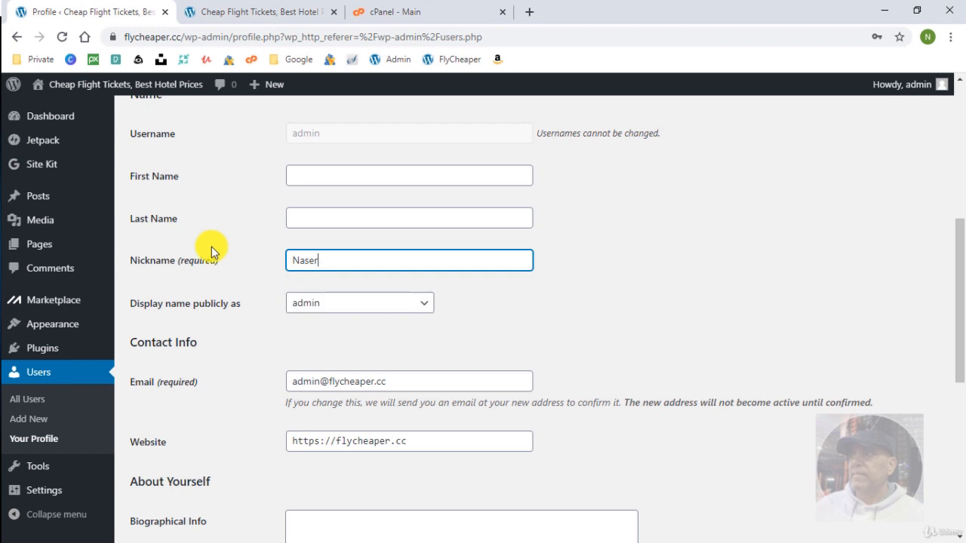
{"action": "left_click", "coordinate": [323, 306]}
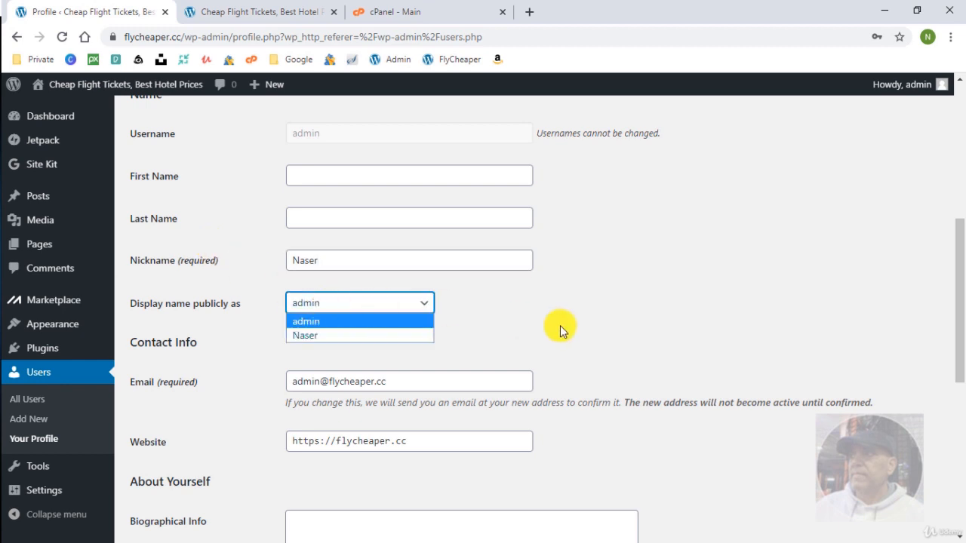
{"action": "left_click", "coordinate": [394, 335]}
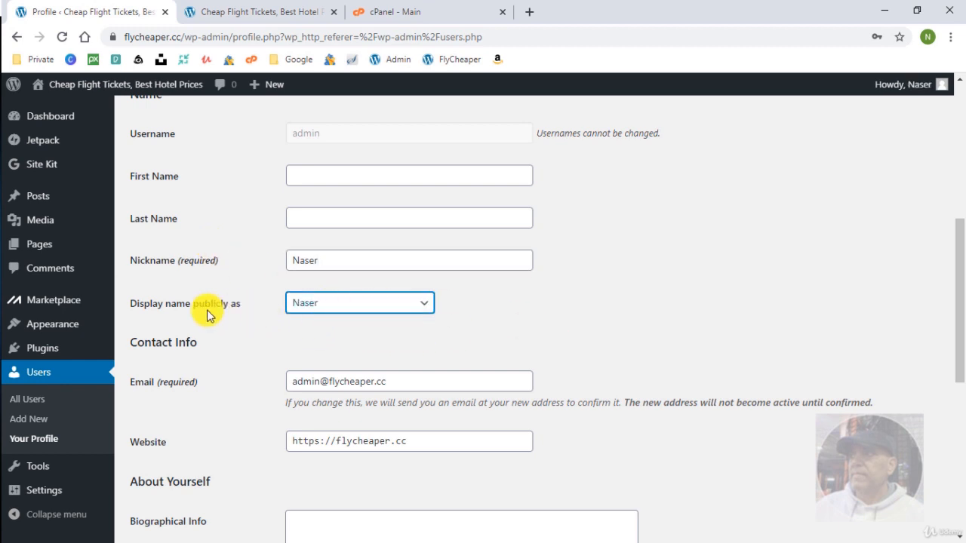
{"action": "scroll", "coordinate": [244, 344], "scroll_direction": "down", "scroll_amount": 6}
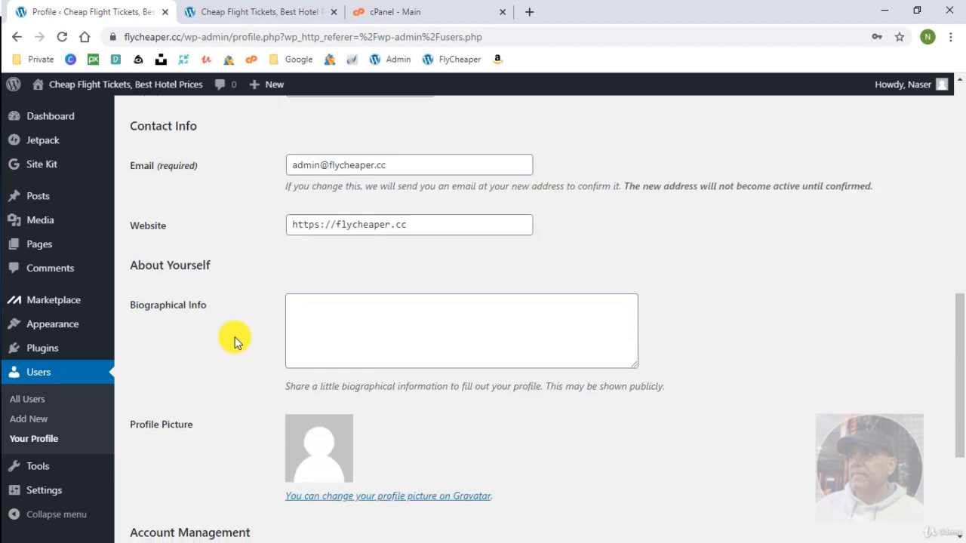
{"action": "left_click", "coordinate": [178, 475]}
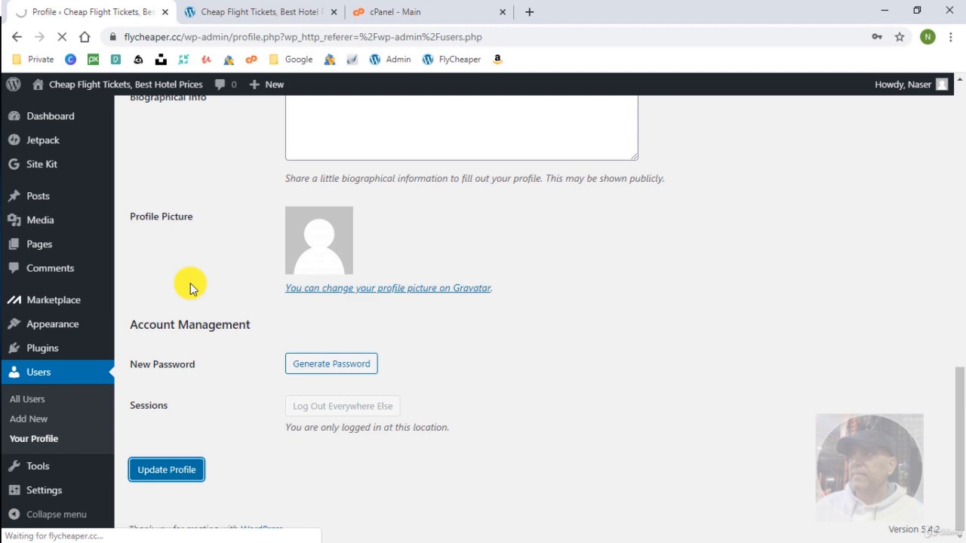
{"action": "scroll", "coordinate": [223, 336], "scroll_direction": "down", "scroll_amount": 5}
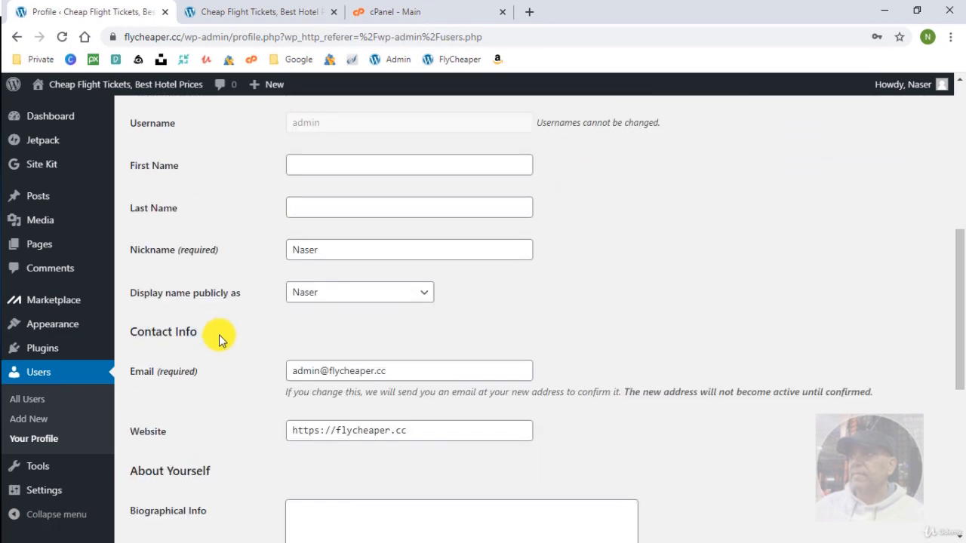
Reload the live site to confirm the post now credits the new author name.
{"action": "left_click", "coordinate": [260, 13]}
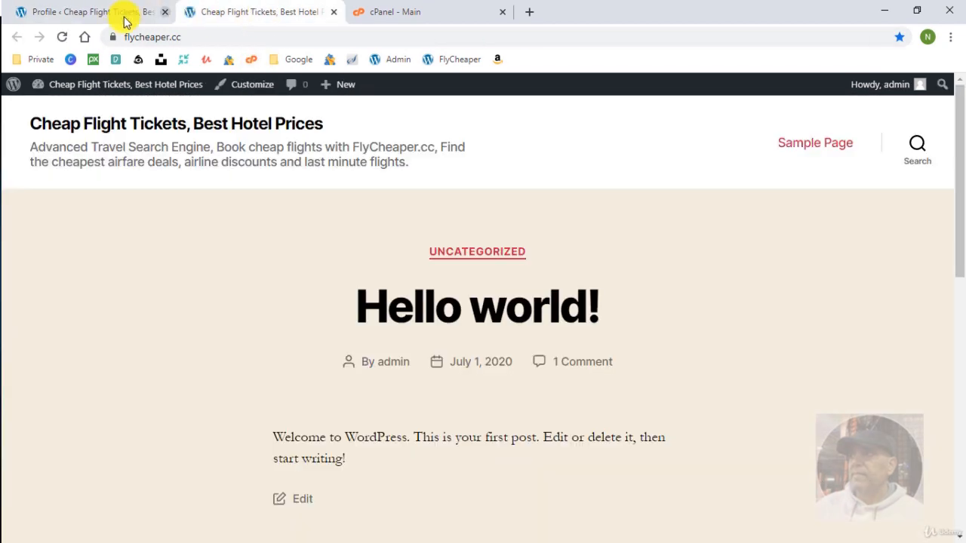
{"action": "left_click", "coordinate": [62, 36]}
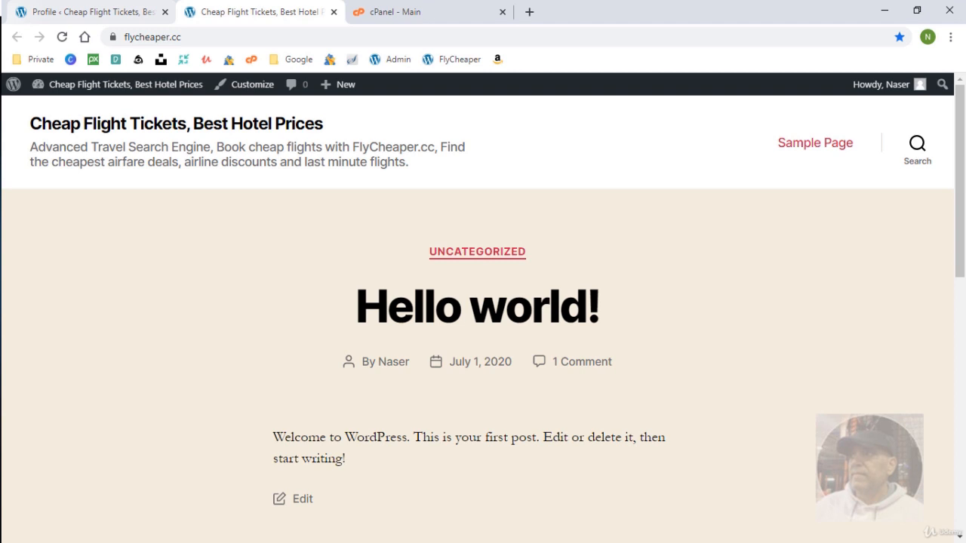
{"action": "left_click", "coordinate": [46, 11]}
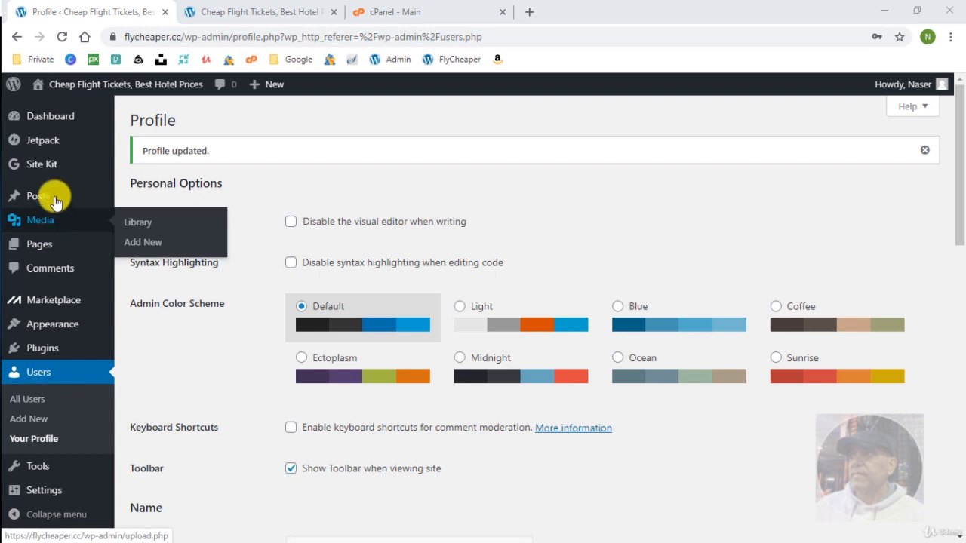
Open Posts > Categories and check the UNCATEGORIZED label on the live homepage.
{"action": "mouse_move", "coordinate": [53, 198]}
{"action": "left_click", "coordinate": [149, 238]}
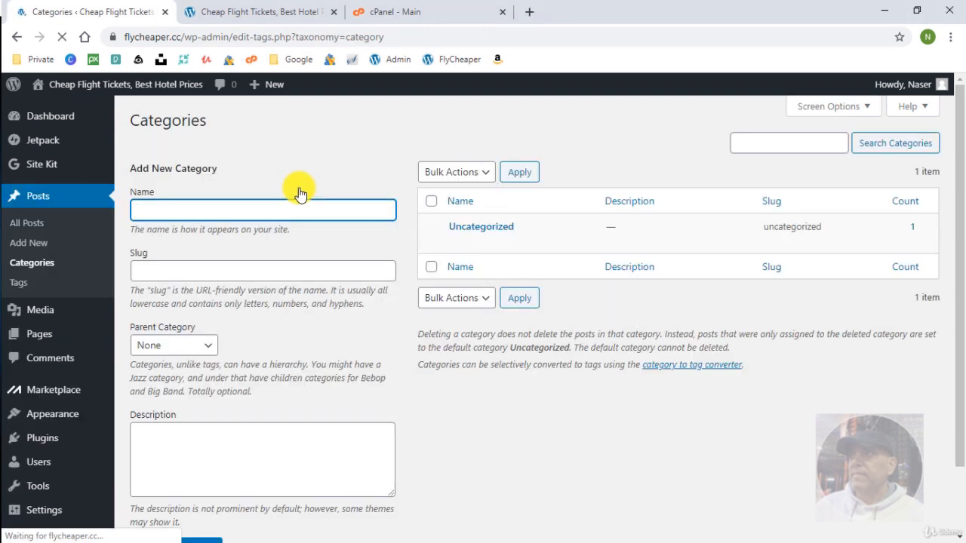
{"action": "mouse_move", "coordinate": [483, 230]}
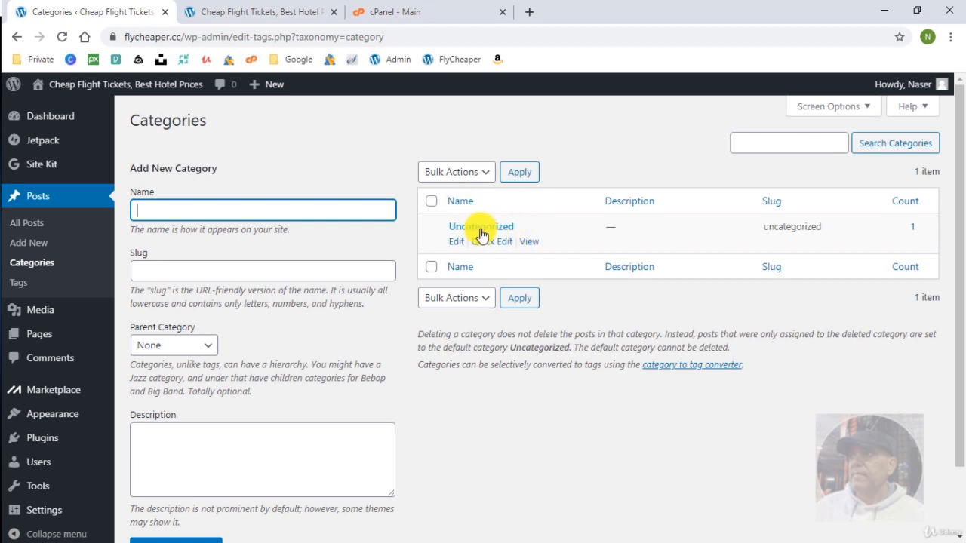
{"action": "left_click", "coordinate": [238, 14]}
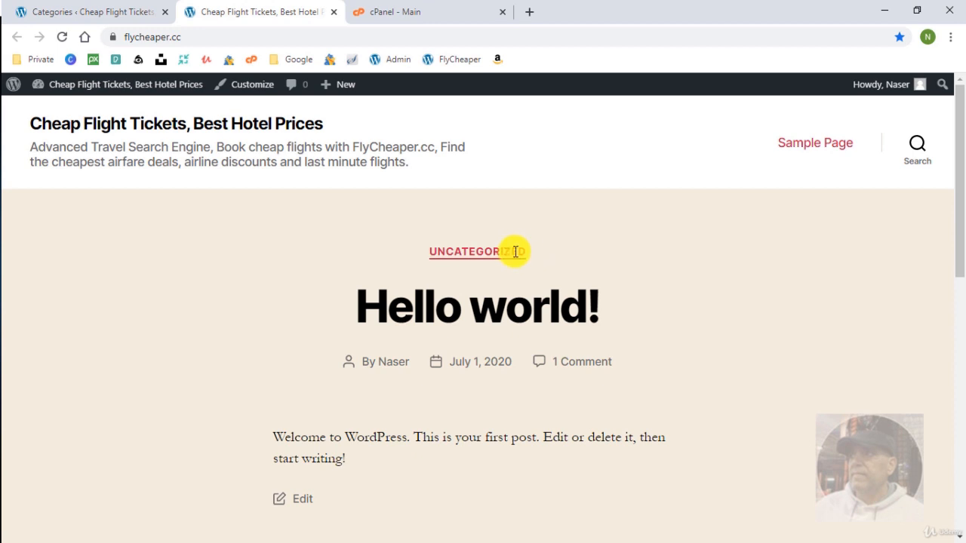
{"action": "left_click_drag", "start_coordinate": [515, 252], "coordinate": [358, 241]}
{"action": "left_click", "coordinate": [140, 240]}
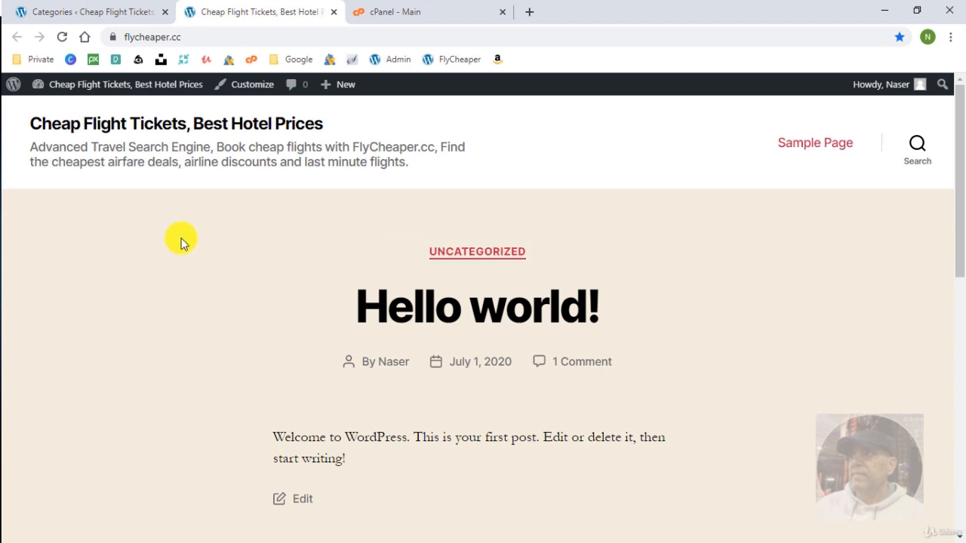
{"action": "left_click", "coordinate": [121, 11]}
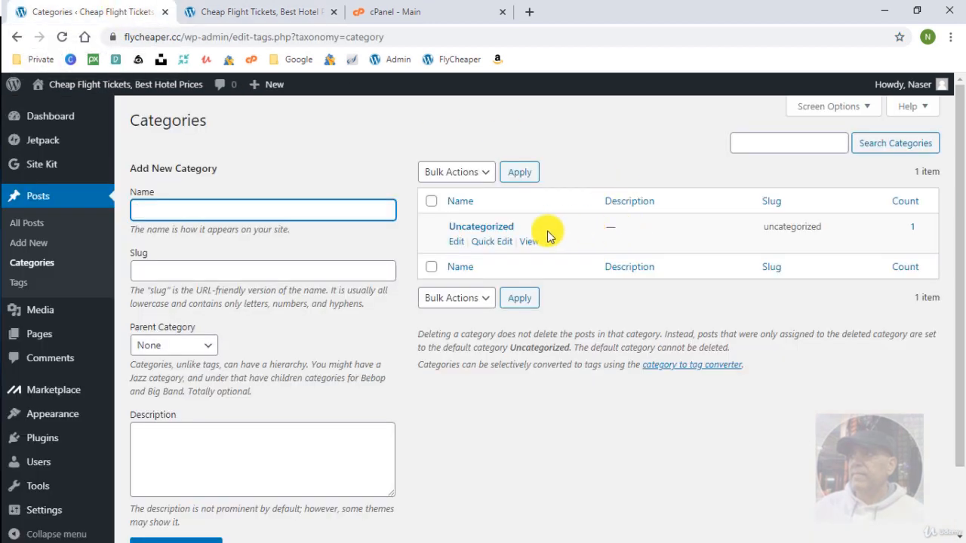
Rename the Uncategorized category to General, clear its slug, and update it.
{"action": "left_click", "coordinate": [492, 242]}
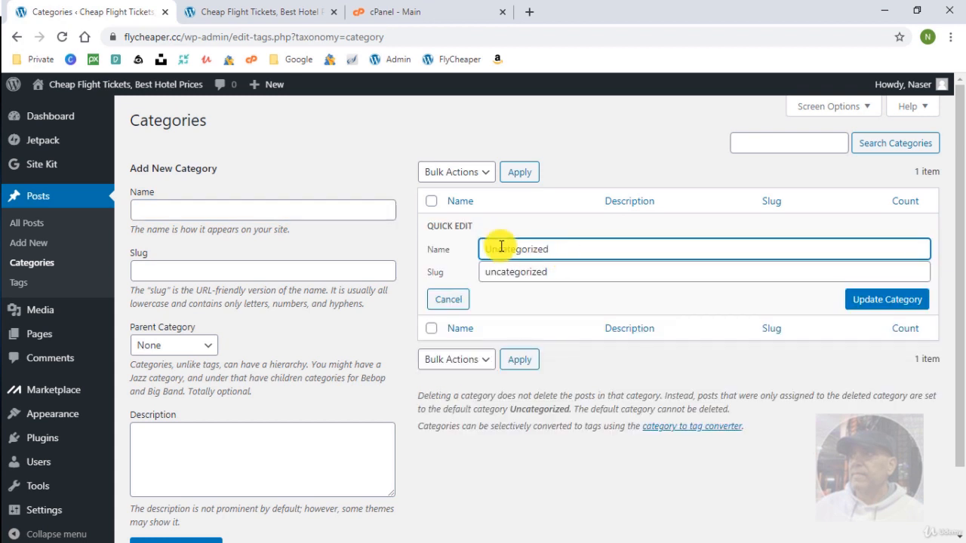
{"action": "double_click", "coordinate": [500, 249]}
{"action": "type", "text": "General"}
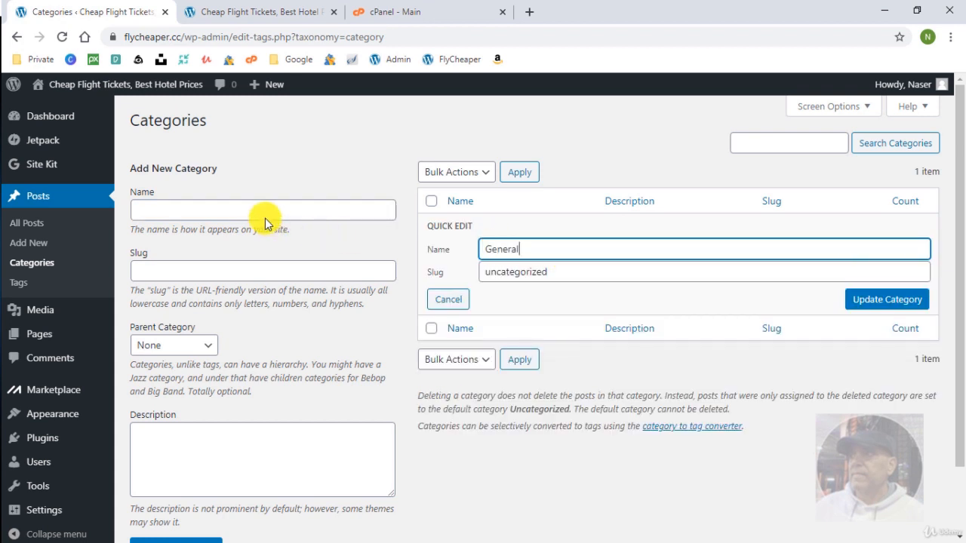
{"action": "key", "text": "Tab"}
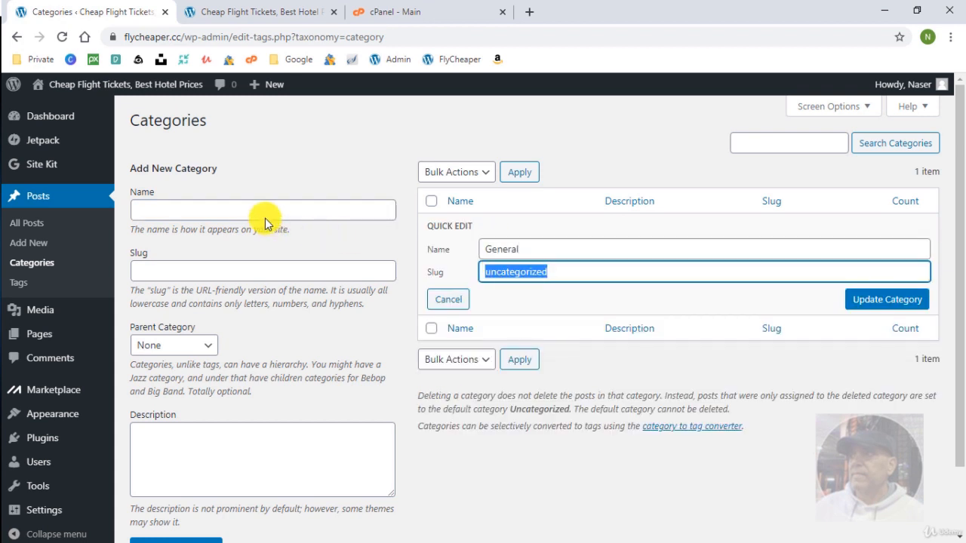
{"action": "key", "text": "BackSpace"}
{"action": "left_click", "coordinate": [880, 300]}
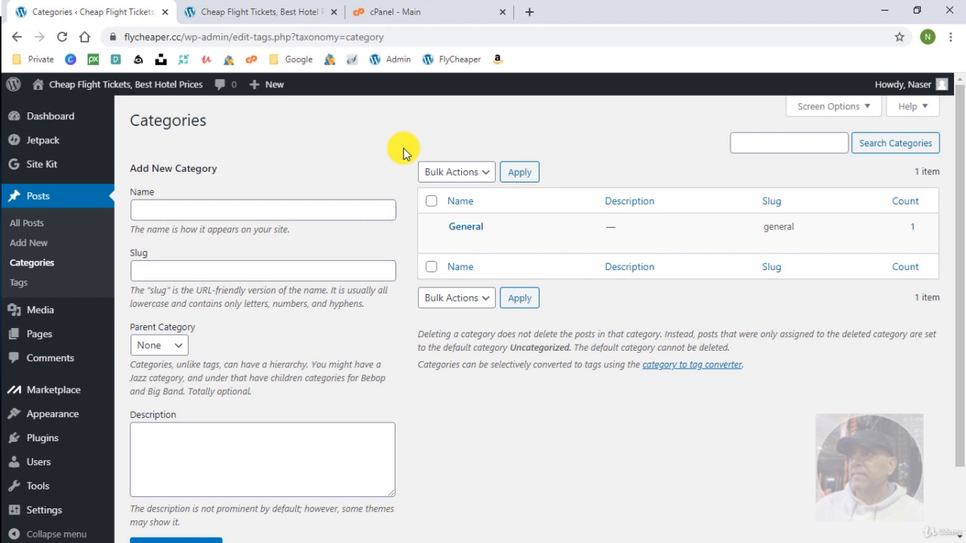
Reload the homepage to see GENERAL, then trash the Hello world post from All Posts.
{"action": "left_click", "coordinate": [259, 14]}
{"action": "left_click", "coordinate": [63, 37]}
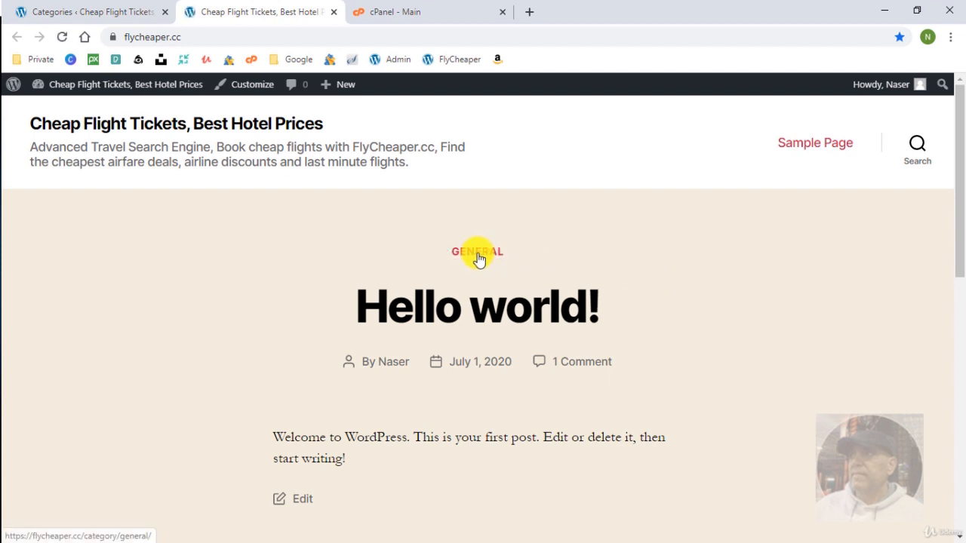
{"action": "left_click", "coordinate": [90, 12]}
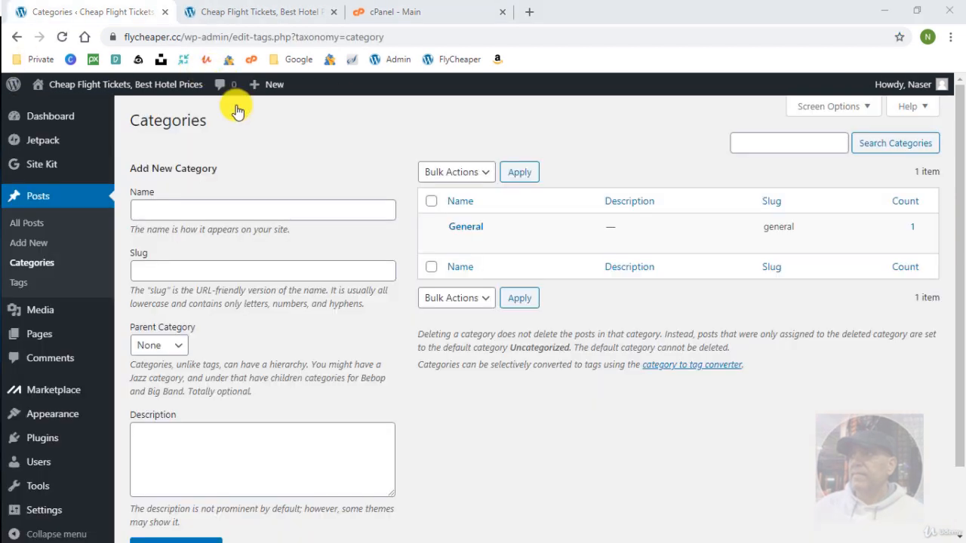
{"action": "left_click", "coordinate": [44, 197]}
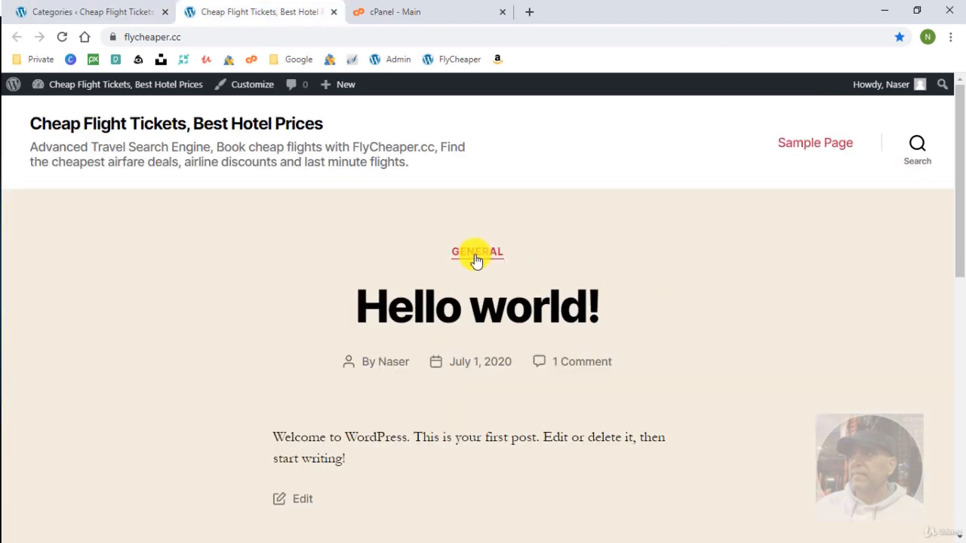
{"action": "left_click", "coordinate": [242, 244]}
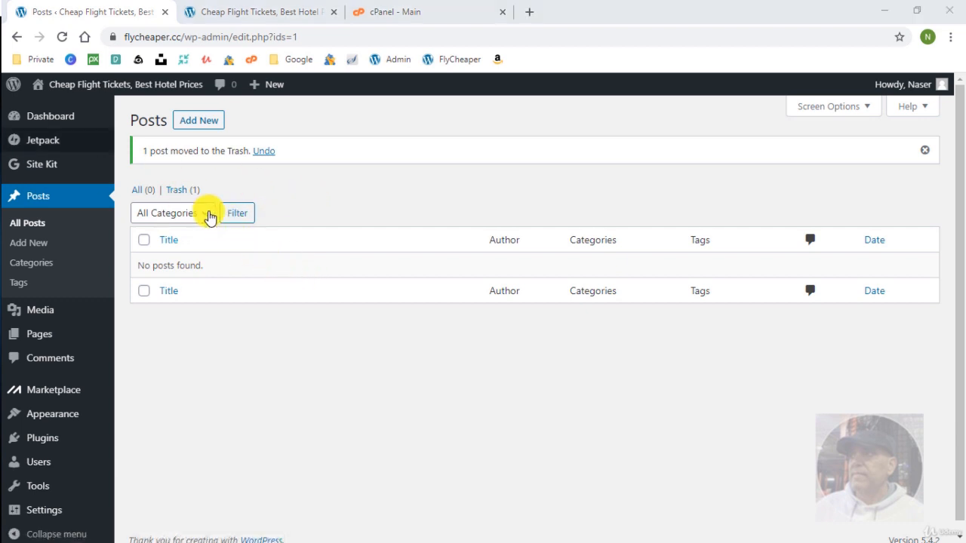
Open the Sample Page from the Pages list in a new tab and review it.
{"action": "left_click", "coordinate": [37, 334]}
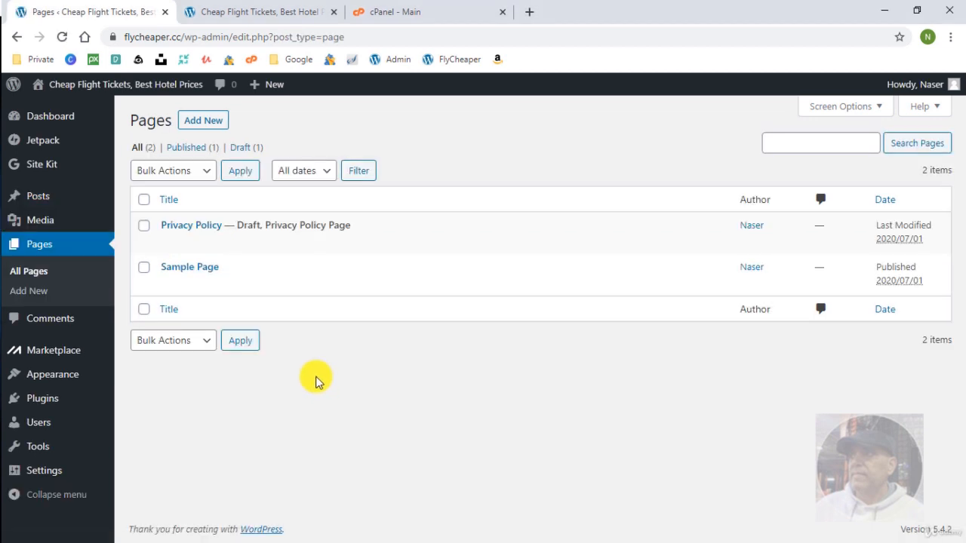
{"action": "right_click", "coordinate": [270, 284]}
{"action": "left_click", "coordinate": [308, 289]}
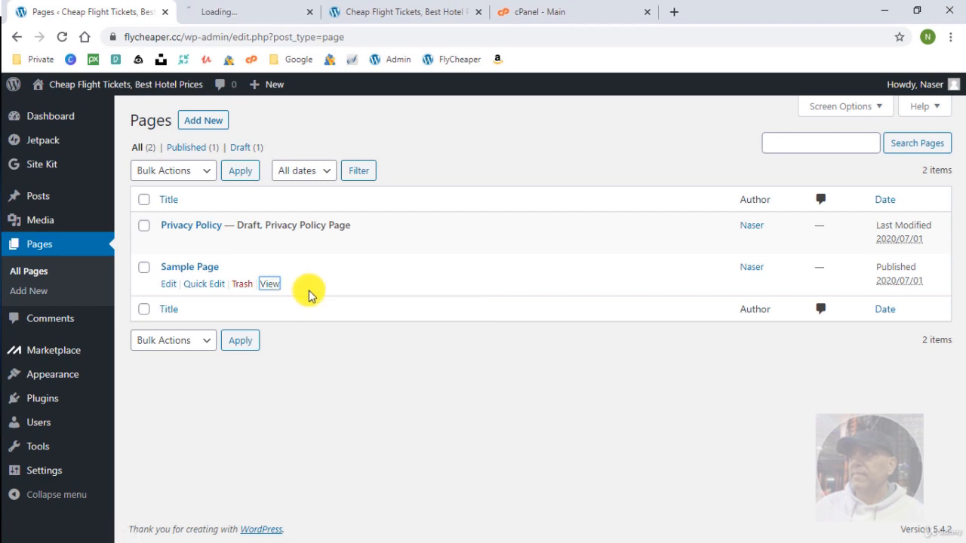
{"action": "left_click", "coordinate": [242, 9]}
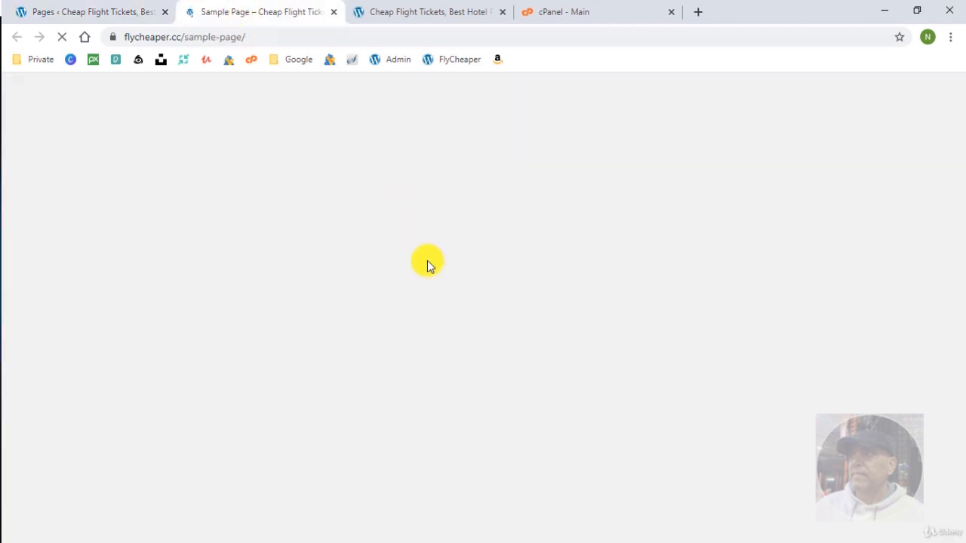
{"action": "scroll", "coordinate": [427, 311], "scroll_direction": "down", "scroll_amount": 8}
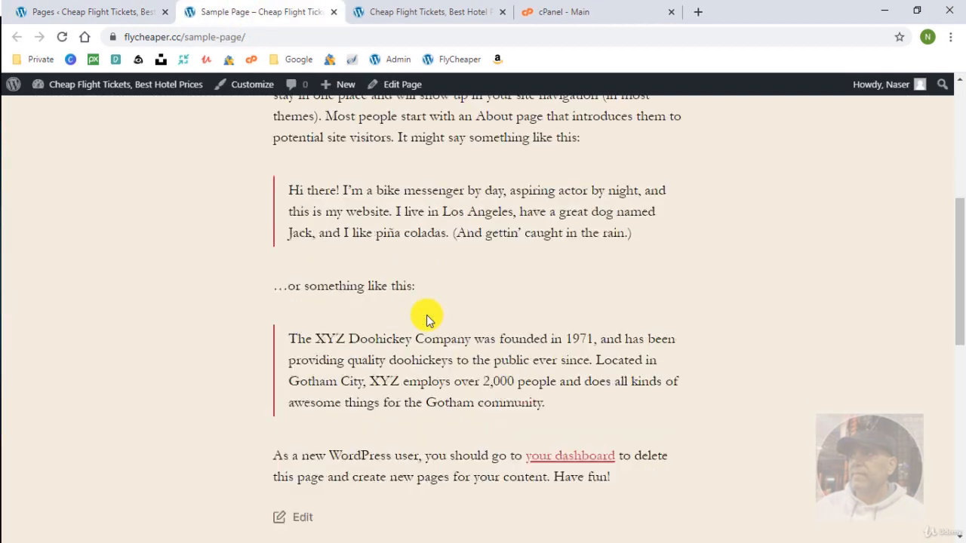
{"action": "scroll", "coordinate": [426, 315], "scroll_direction": "down", "scroll_amount": 1}
{"action": "scroll", "coordinate": [427, 317], "scroll_direction": "up", "scroll_amount": 7}
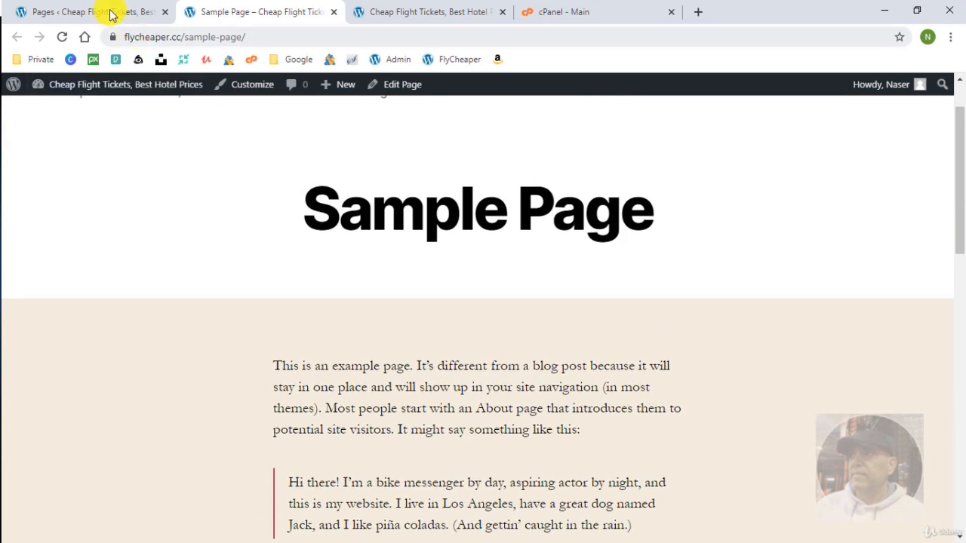
{"action": "left_click", "coordinate": [112, 13]}
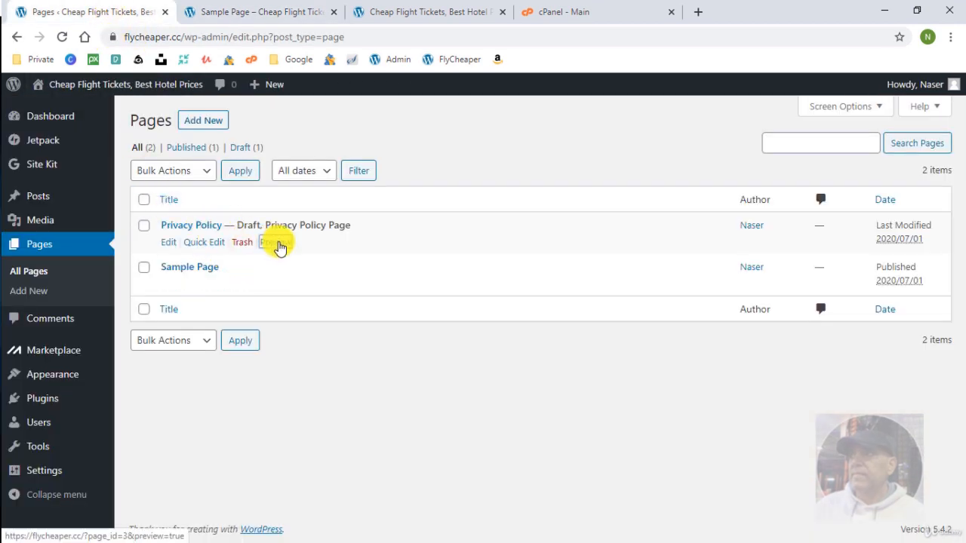
Preview the draft Privacy Policy in a new tab, then trash the Sample Page.
{"action": "right_click", "coordinate": [276, 244]}
{"action": "left_click", "coordinate": [317, 252]}
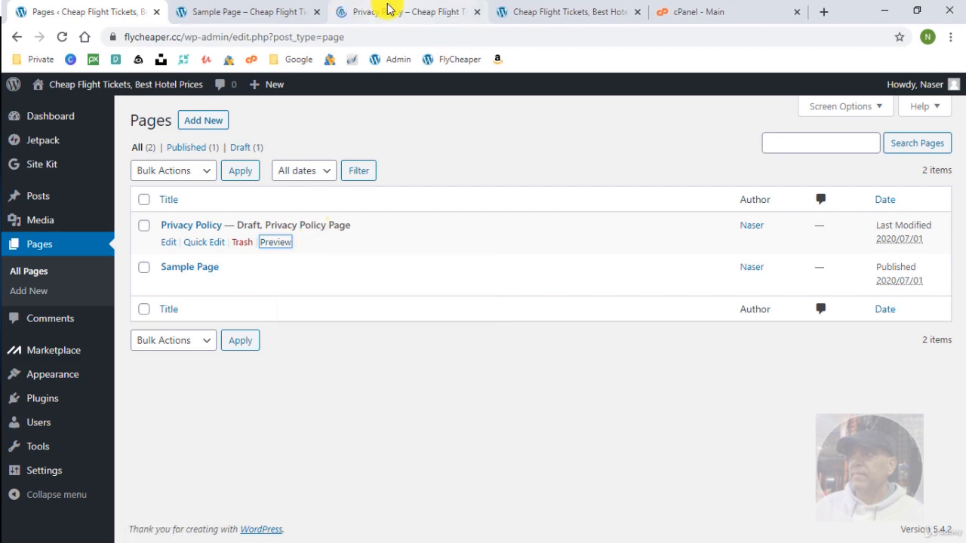
{"action": "left_click", "coordinate": [388, 9]}
{"action": "scroll", "coordinate": [414, 336], "scroll_direction": "down", "scroll_amount": 10}
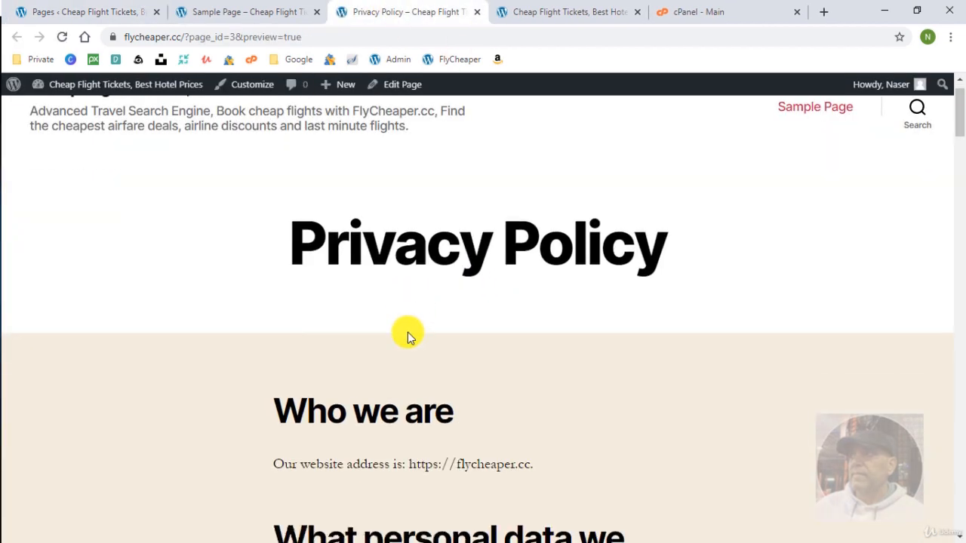
{"action": "scroll", "coordinate": [406, 338], "scroll_direction": "up", "scroll_amount": 7}
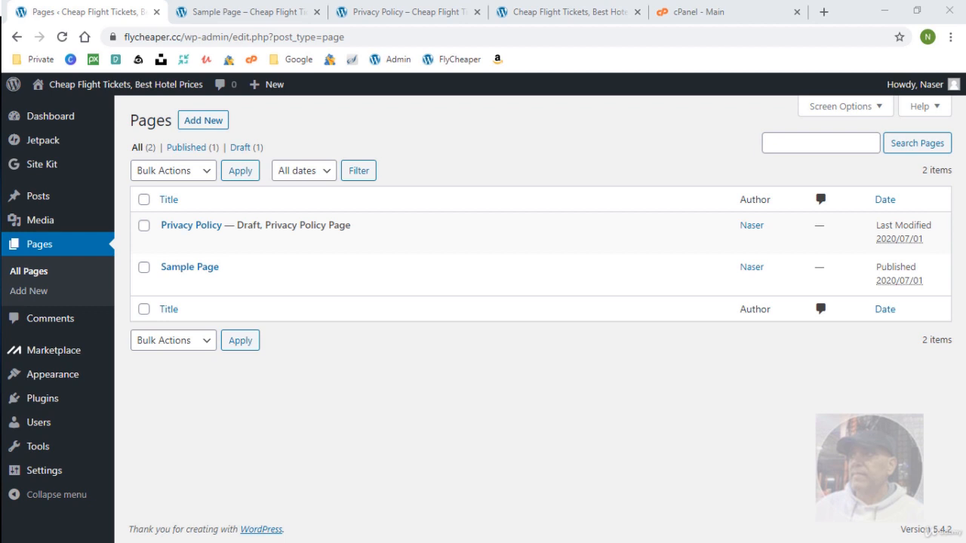
{"action": "left_click", "coordinate": [244, 286]}
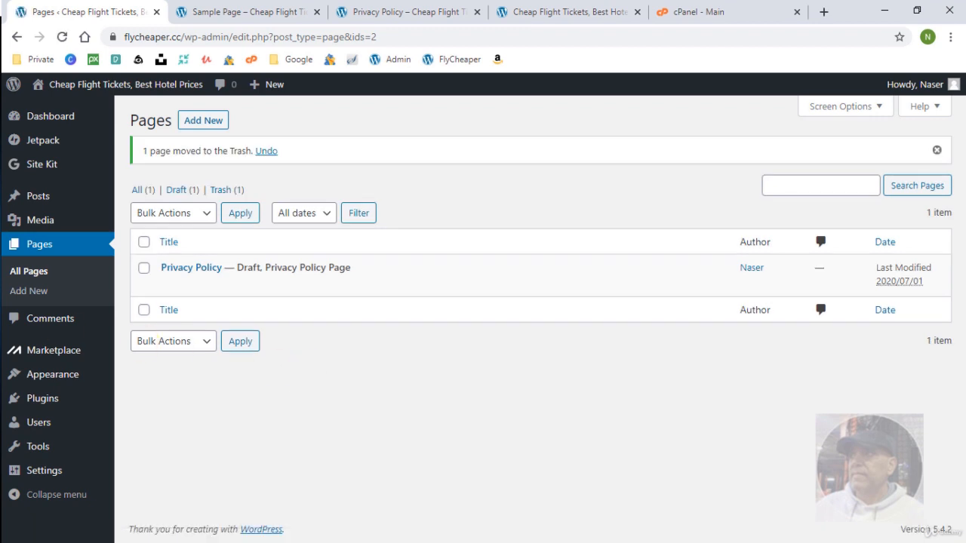
{"action": "left_click", "coordinate": [44, 470]}
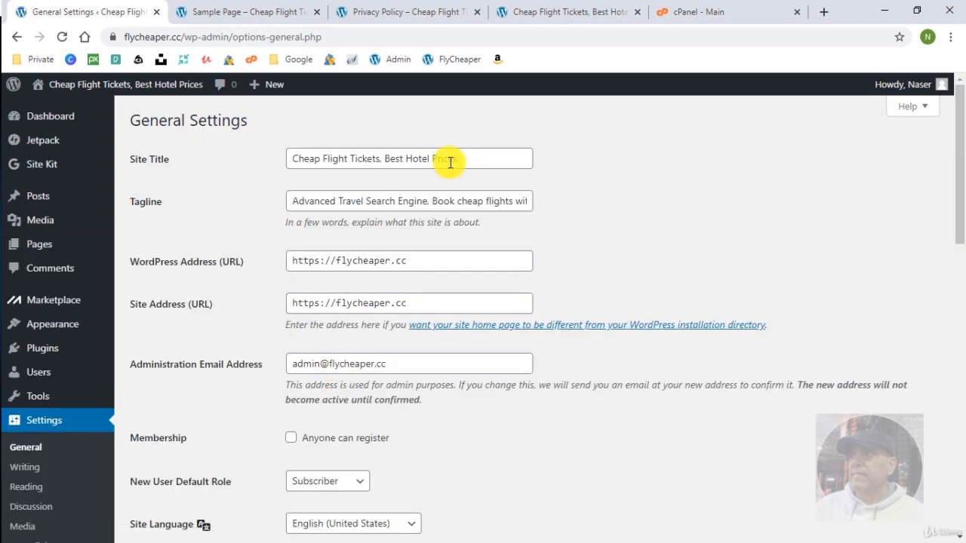
Review the flycheaper.cc site title and travel tagline, then expand the Site Language dropdown.
{"action": "triple_click", "coordinate": [461, 158]}
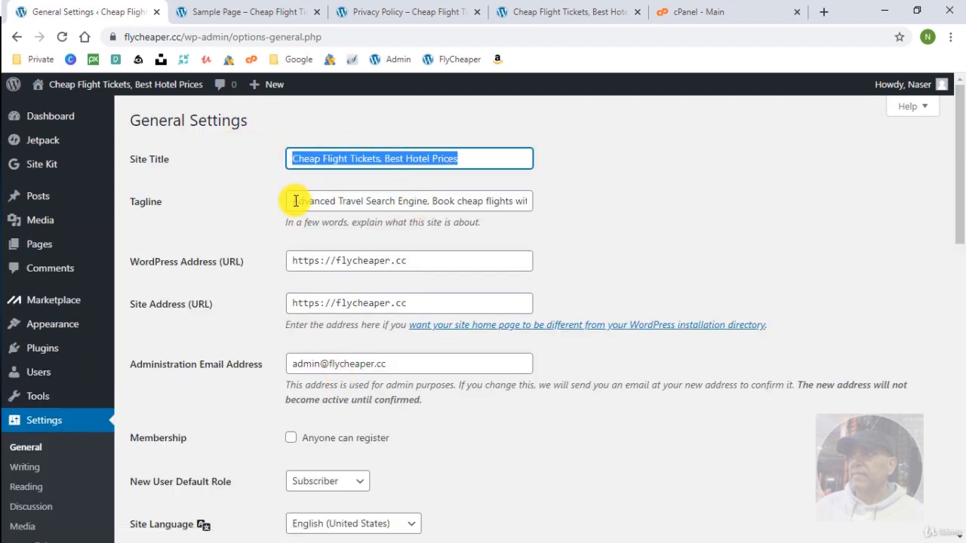
{"action": "left_click_drag", "start_coordinate": [296, 201], "coordinate": [651, 218]}
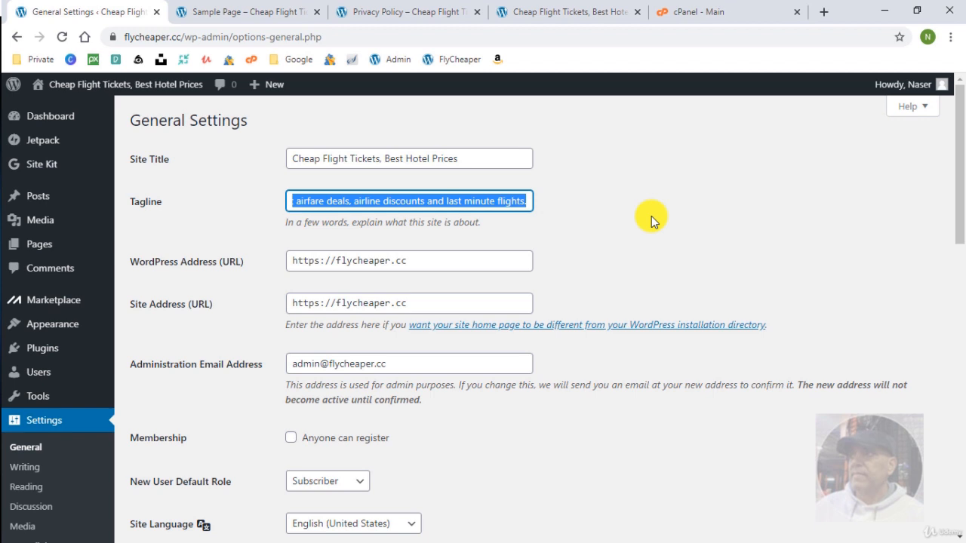
{"action": "left_click", "coordinate": [448, 201]}
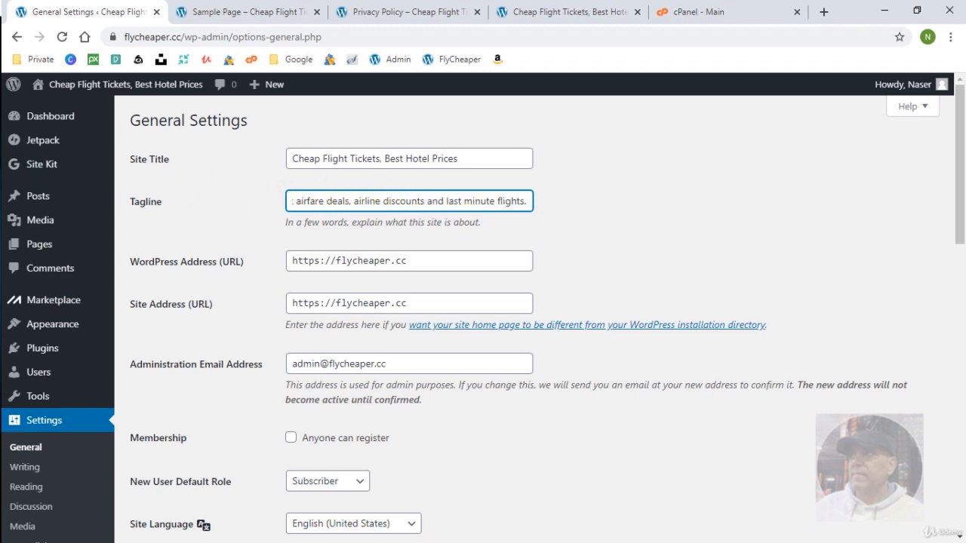
{"action": "scroll", "coordinate": [198, 309], "scroll_direction": "down", "scroll_amount": 2}
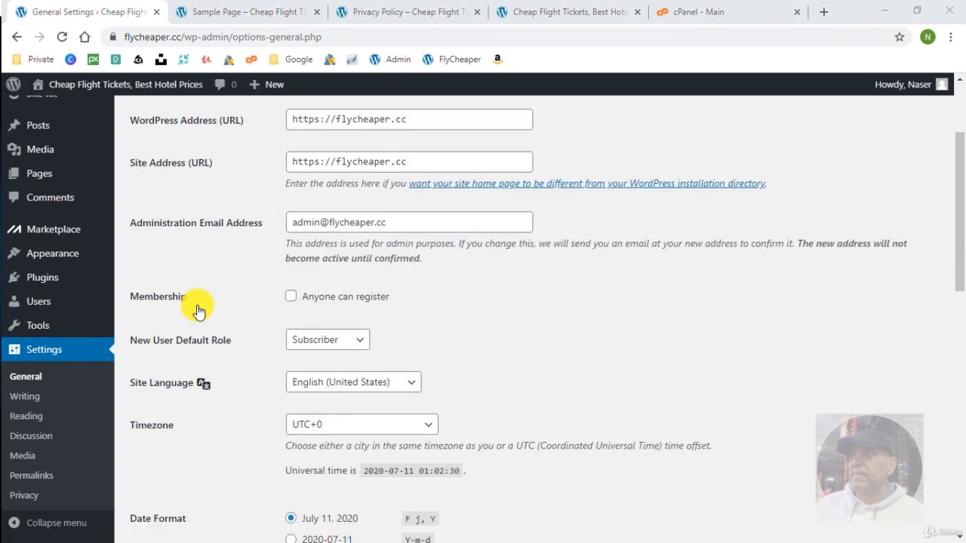
{"action": "scroll", "coordinate": [198, 309], "scroll_direction": "down", "scroll_amount": 2}
{"action": "left_click", "coordinate": [355, 242]}
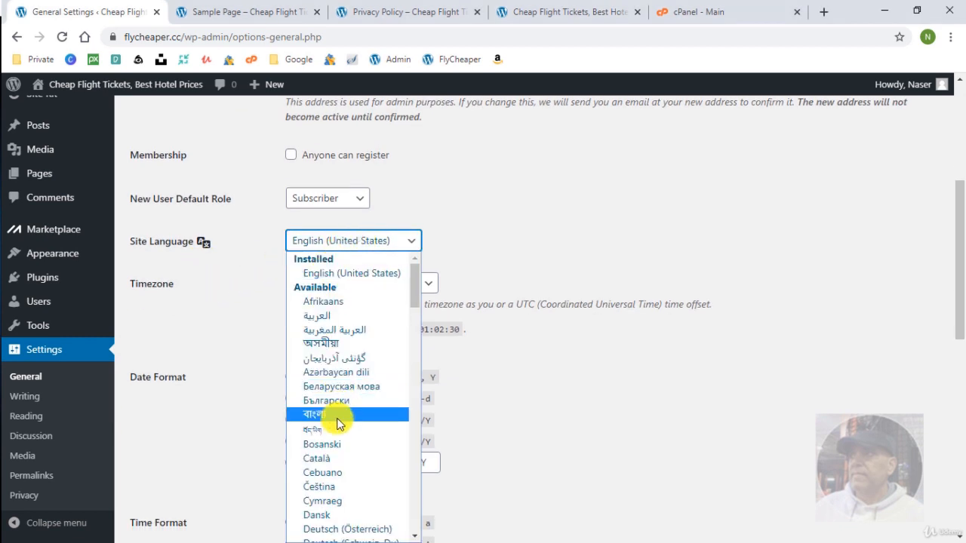
Try Français and then Arabic as the site language.
{"action": "scroll", "coordinate": [338, 418], "scroll_direction": "down", "scroll_amount": 4}
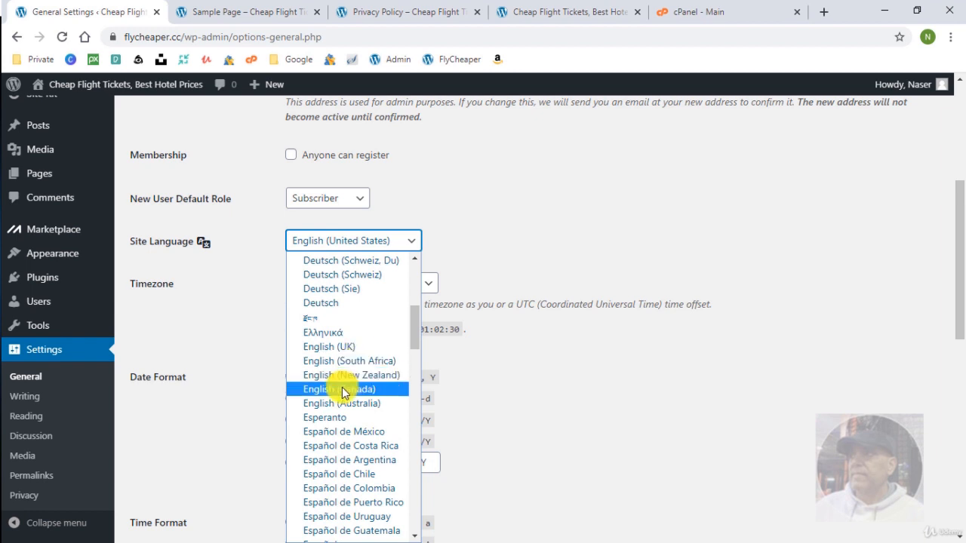
{"action": "scroll", "coordinate": [343, 392], "scroll_direction": "down", "scroll_amount": 4}
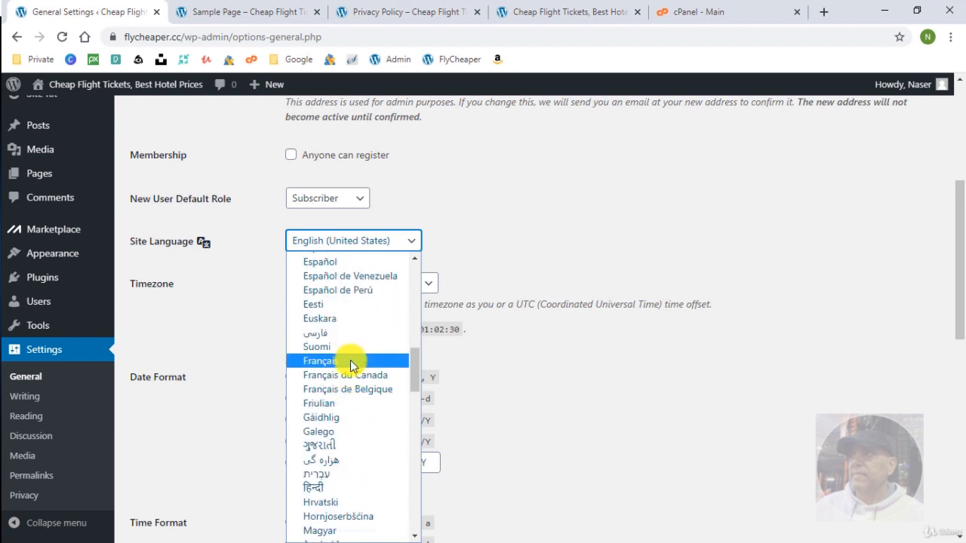
{"action": "left_click", "coordinate": [351, 366]}
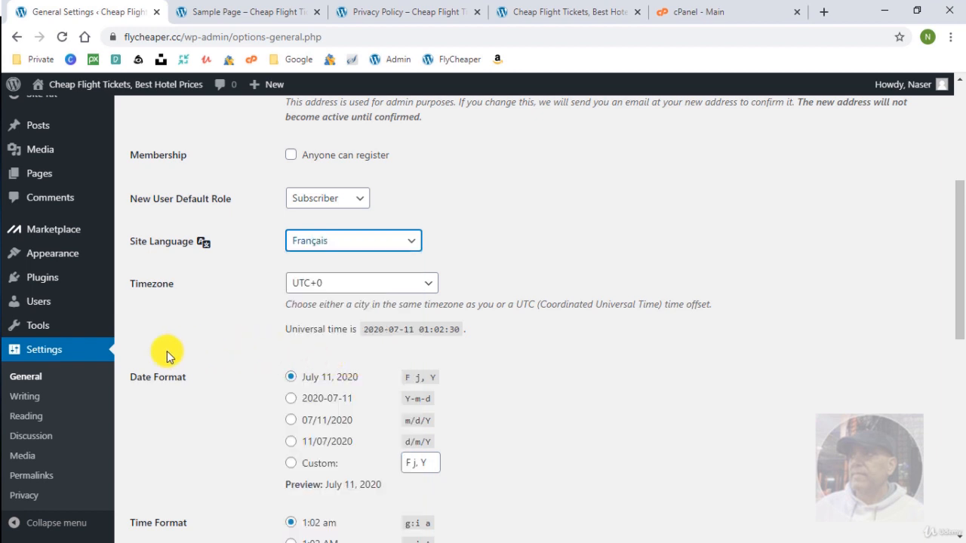
{"action": "scroll", "coordinate": [200, 398], "scroll_direction": "down", "scroll_amount": 1}
{"action": "scroll", "coordinate": [200, 398], "scroll_direction": "down", "scroll_amount": 8}
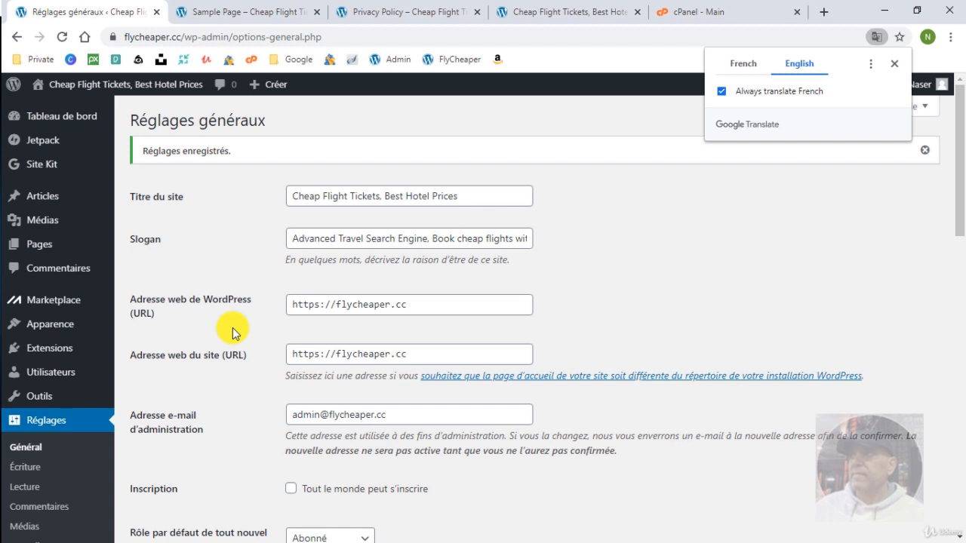
{"action": "scroll", "coordinate": [232, 328], "scroll_direction": "down", "scroll_amount": 3}
{"action": "left_click", "coordinate": [345, 373]}
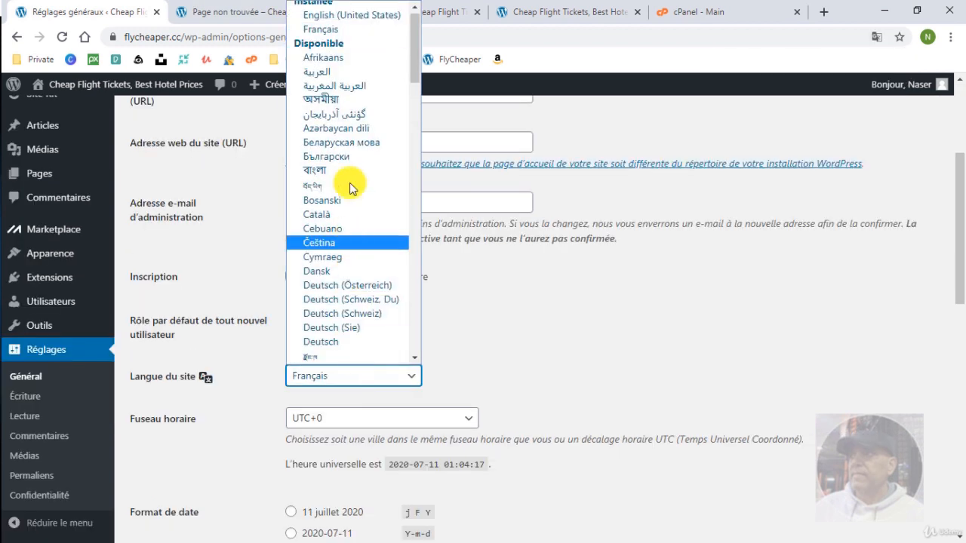
{"action": "left_click", "coordinate": [321, 72]}
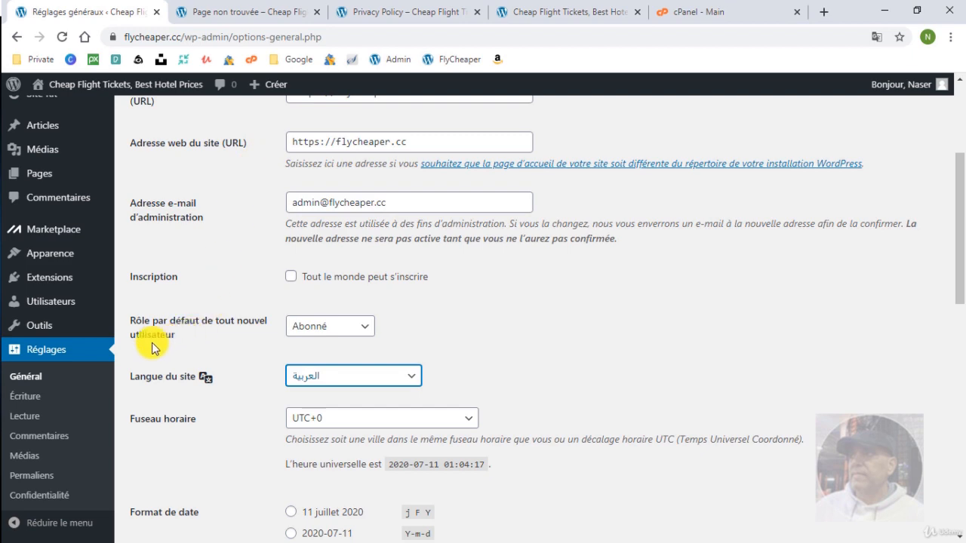
Select English (United States) as the site language and save the settings.
{"action": "scroll", "coordinate": [166, 378], "scroll_direction": "down", "scroll_amount": 7}
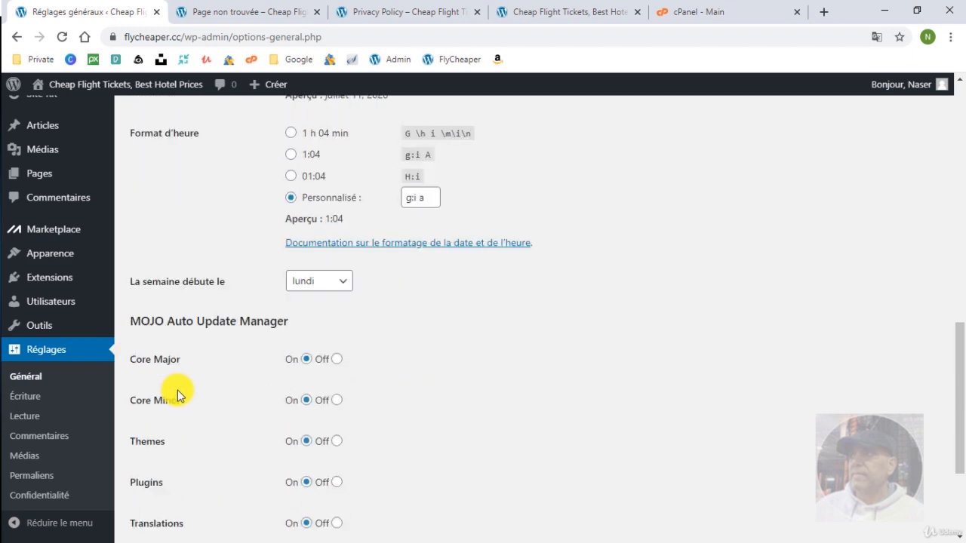
{"action": "scroll", "coordinate": [178, 394], "scroll_direction": "down", "scroll_amount": 3}
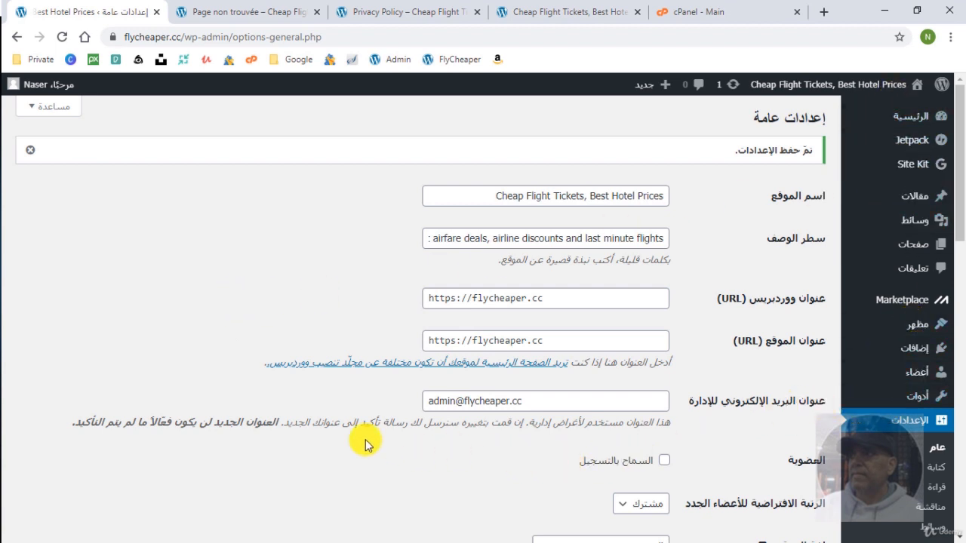
{"action": "scroll", "coordinate": [497, 485], "scroll_direction": "down", "scroll_amount": 2}
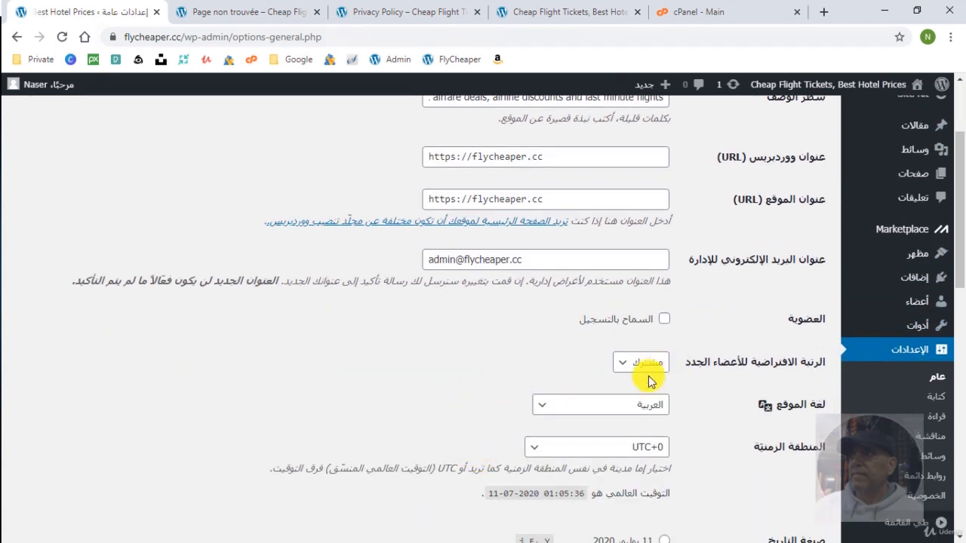
{"action": "left_click", "coordinate": [620, 408]}
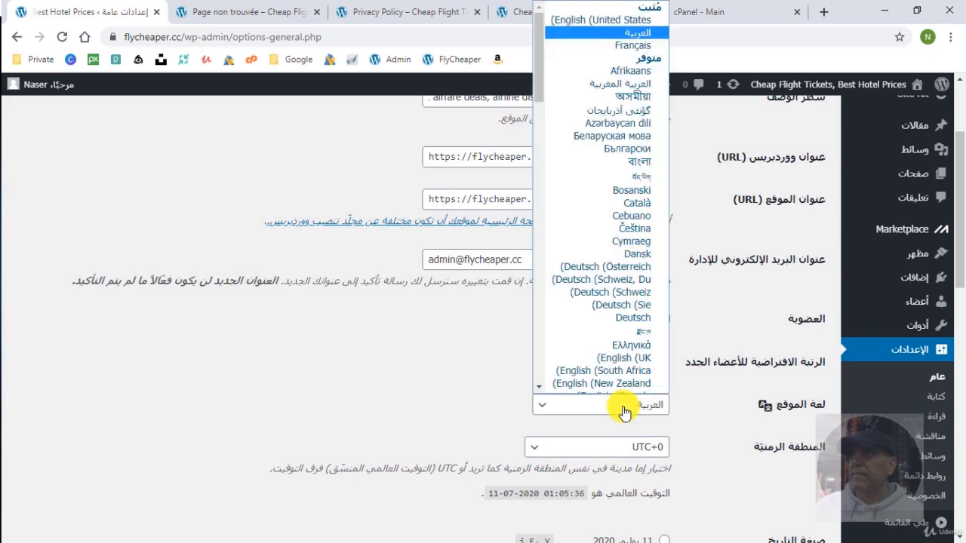
{"action": "left_click", "coordinate": [618, 19]}
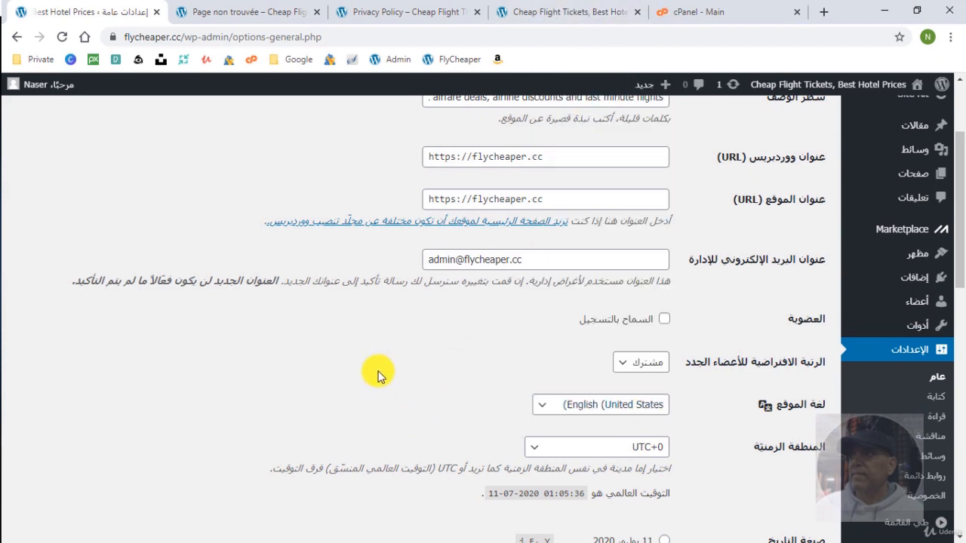
{"action": "scroll", "coordinate": [377, 375], "scroll_direction": "down", "scroll_amount": 10}
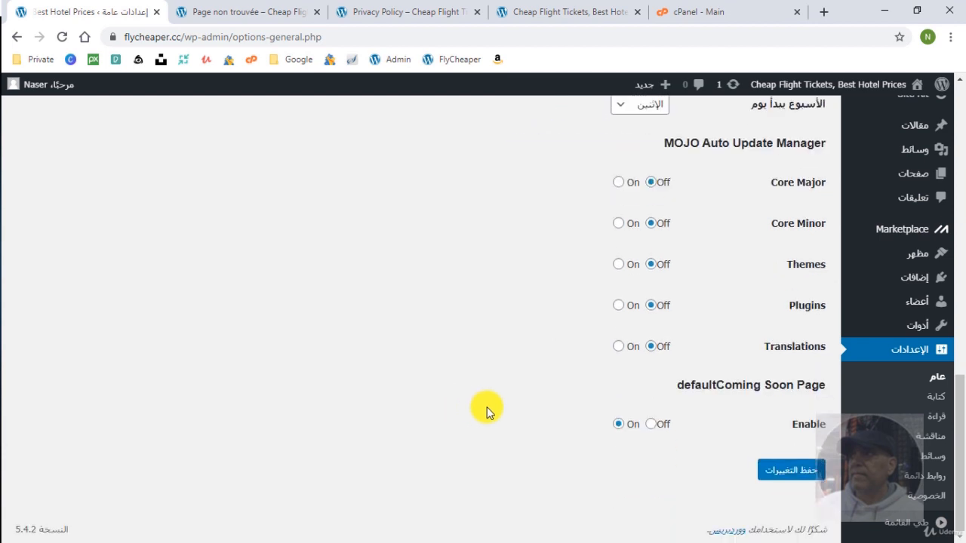
{"action": "left_click", "coordinate": [783, 470]}
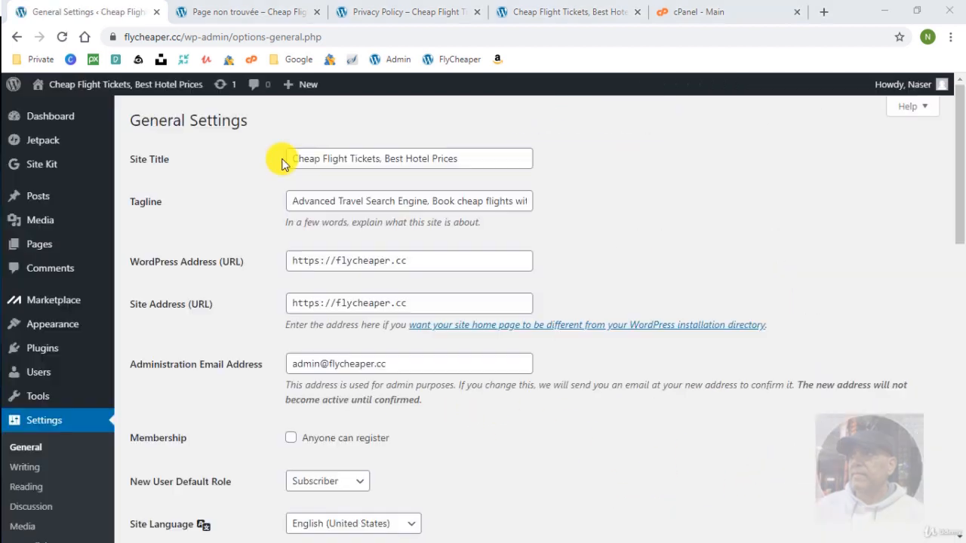
Open Dashboard > Updates and install the available Arabic and French translation updates.
{"action": "mouse_move", "coordinate": [48, 111]}
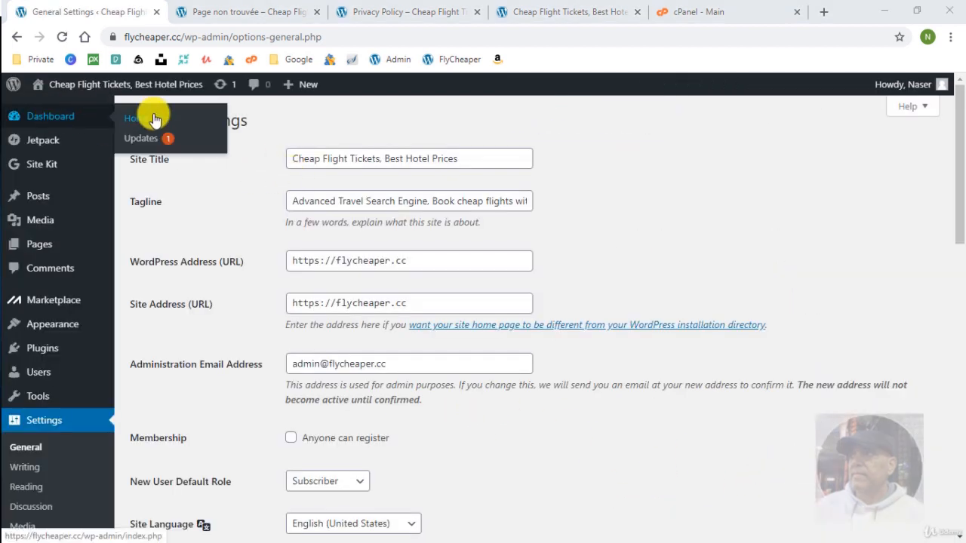
{"action": "left_click", "coordinate": [143, 142]}
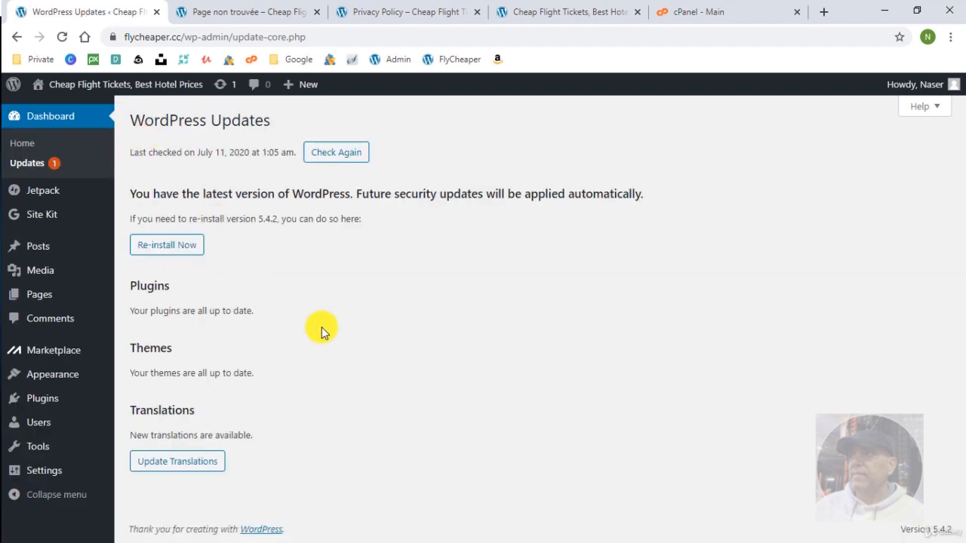
{"action": "left_click", "coordinate": [182, 468]}
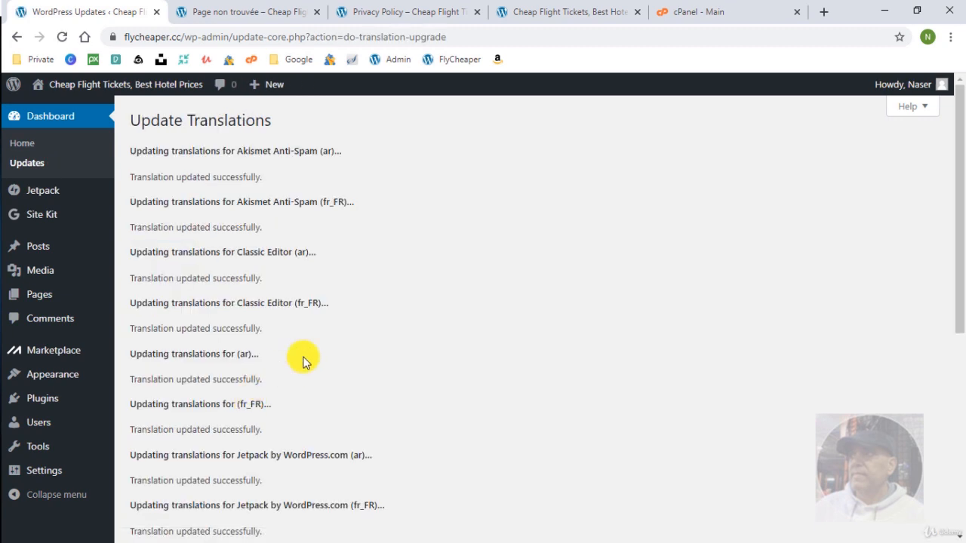
{"action": "scroll", "coordinate": [304, 379], "scroll_direction": "down", "scroll_amount": 3}
{"action": "scroll", "coordinate": [305, 379], "scroll_direction": "down", "scroll_amount": 2}
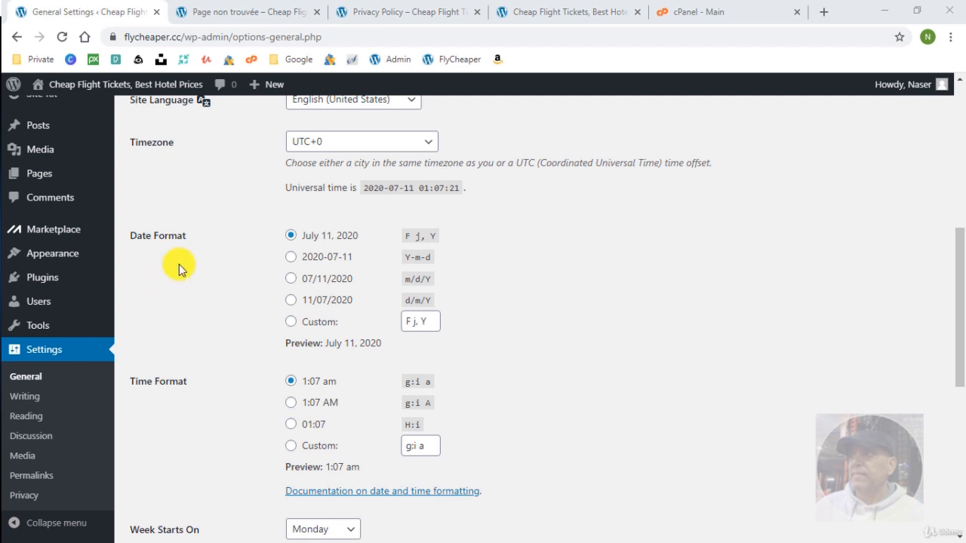
Scroll back up the admin menu and go to Pages, showing only the draft Privacy Policy.
{"action": "scroll", "coordinate": [234, 251], "scroll_direction": "up", "scroll_amount": 1}
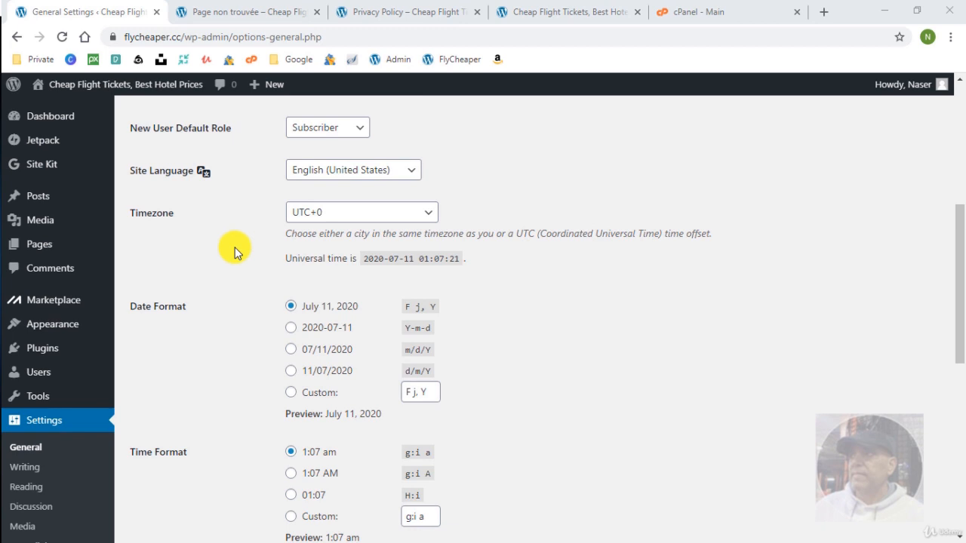
{"action": "scroll", "coordinate": [234, 250], "scroll_direction": "up", "scroll_amount": 5}
{"action": "left_click", "coordinate": [41, 249]}
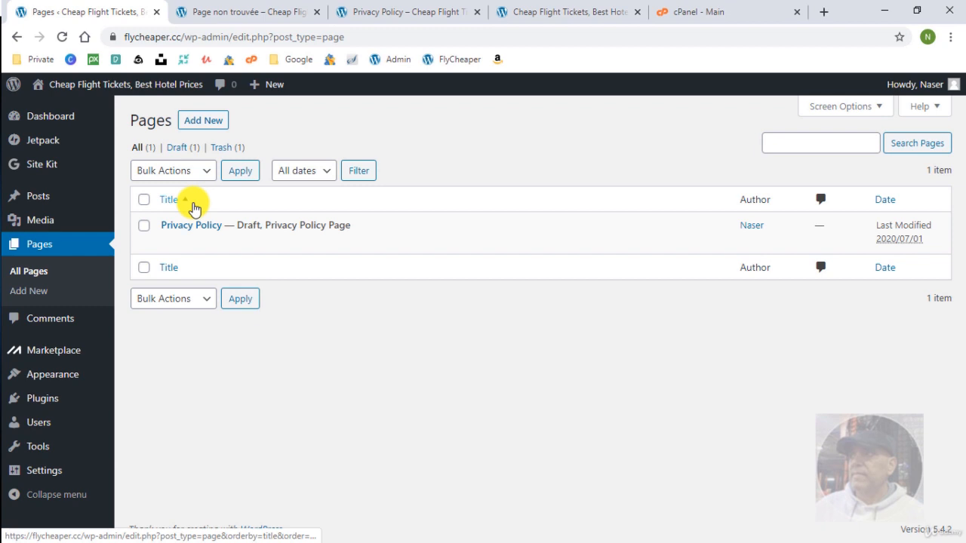
Create and publish new pages titled Home and About Us.
{"action": "left_click", "coordinate": [193, 121]}
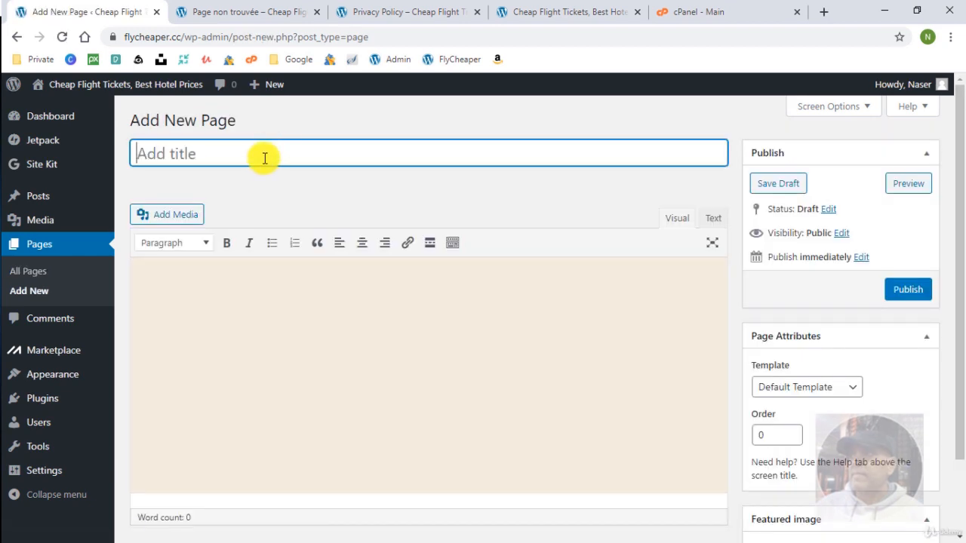
{"action": "type", "text": "Home"}
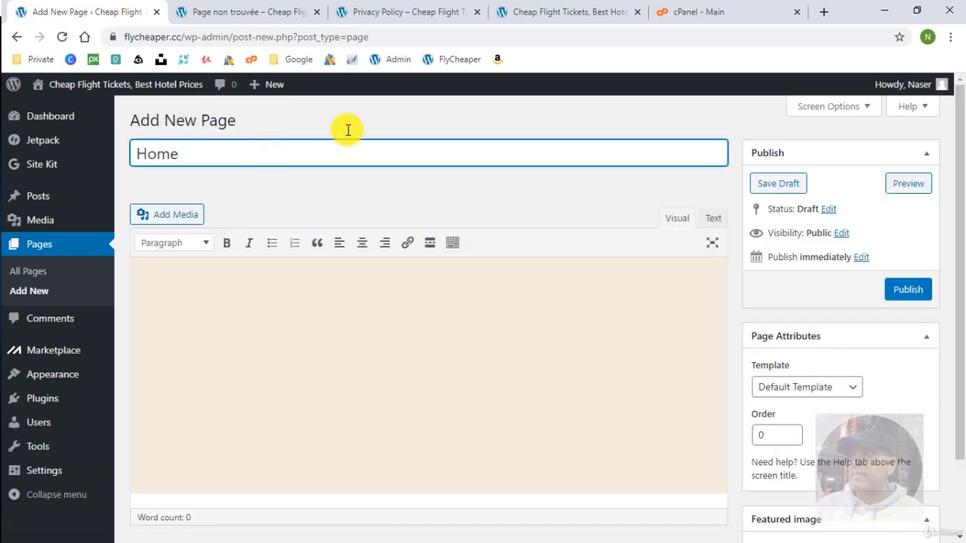
{"action": "left_click", "coordinate": [921, 300]}
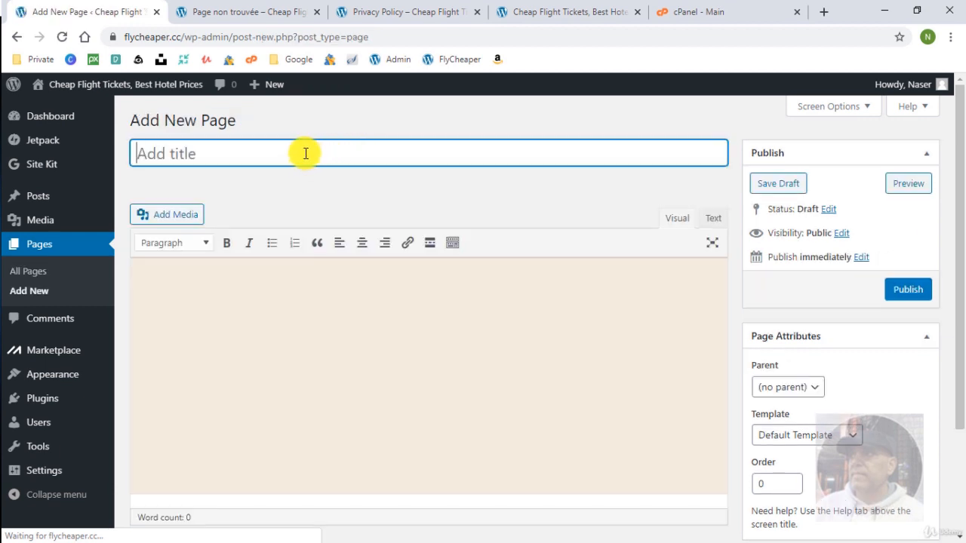
{"action": "type", "text": "Abo"}
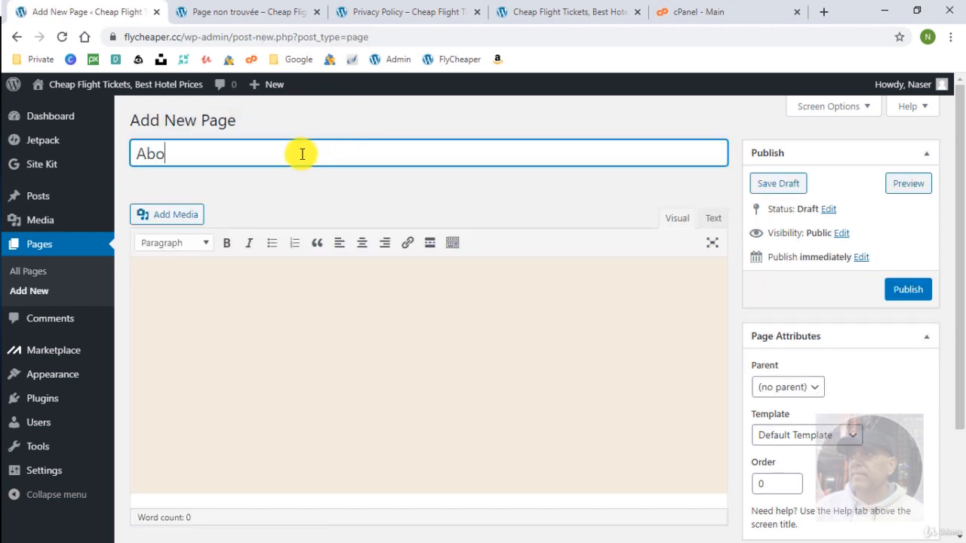
{"action": "type", "text": "ut Us"}
{"action": "left_click", "coordinate": [911, 292]}
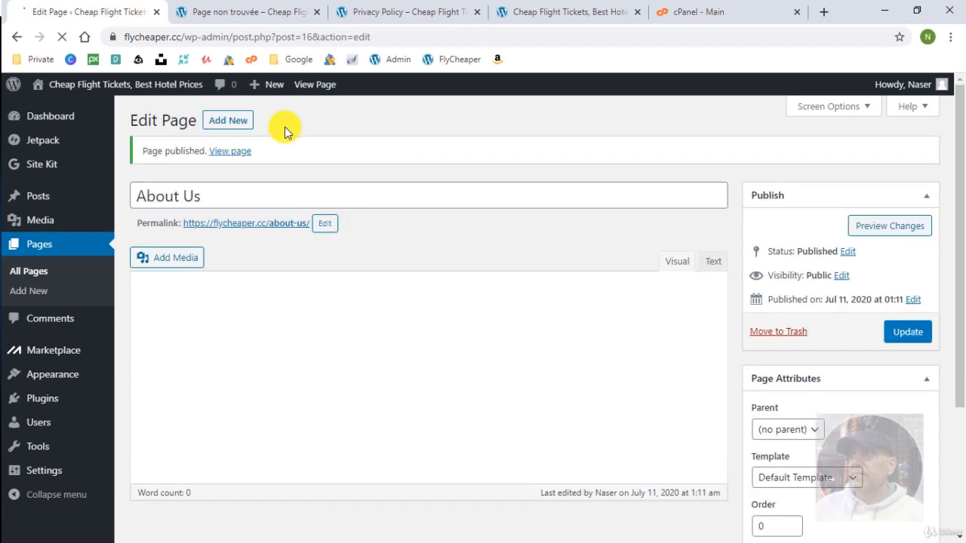
{"action": "left_click", "coordinate": [235, 119]}
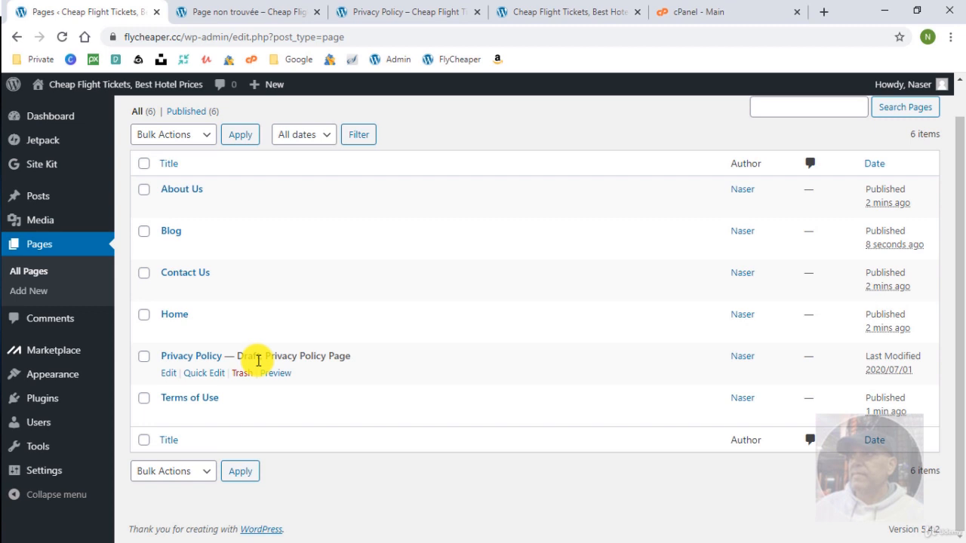
Set the Privacy Policy page's status to Published via Quick Edit, then go to Settings > Reading.
{"action": "left_click", "coordinate": [204, 372]}
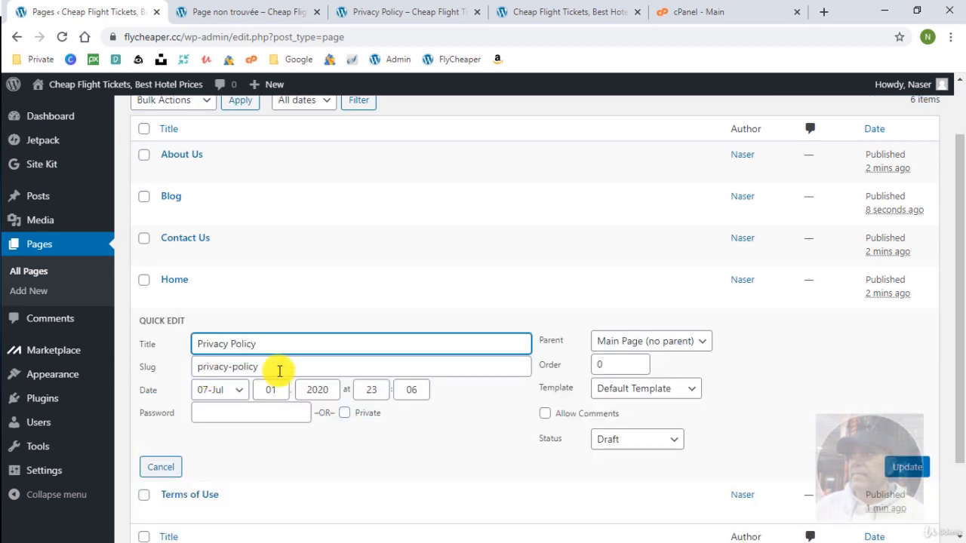
{"action": "left_click", "coordinate": [625, 440]}
{"action": "left_click", "coordinate": [667, 455]}
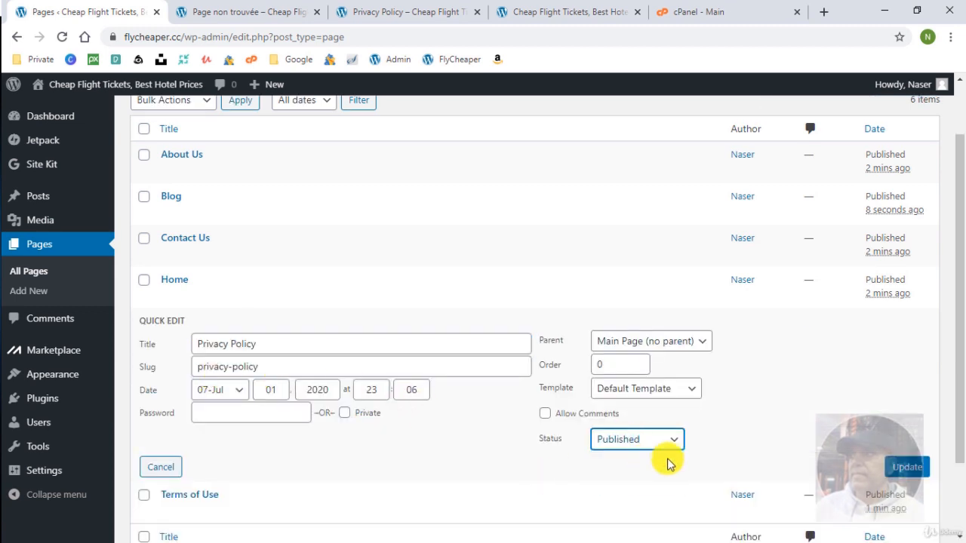
{"action": "left_click", "coordinate": [911, 468]}
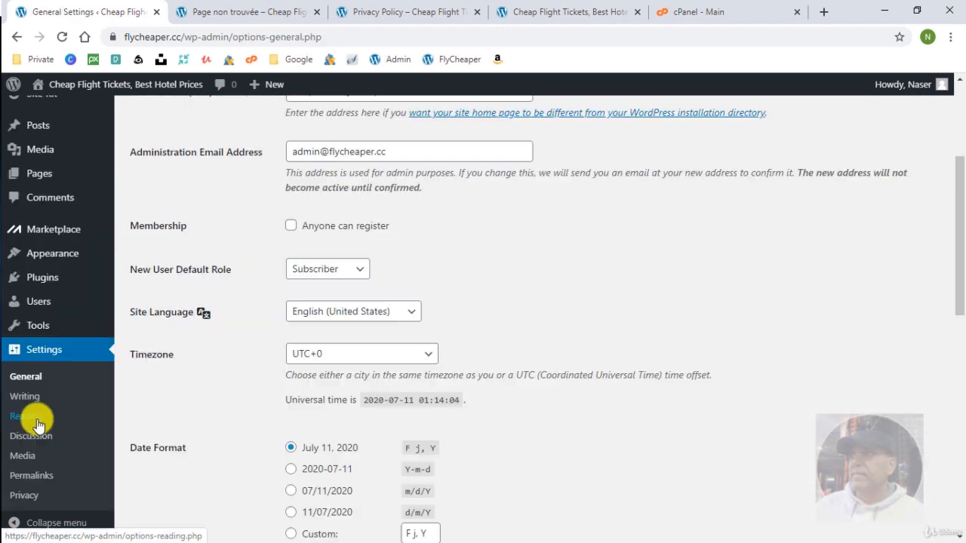
{"action": "left_click", "coordinate": [34, 418]}
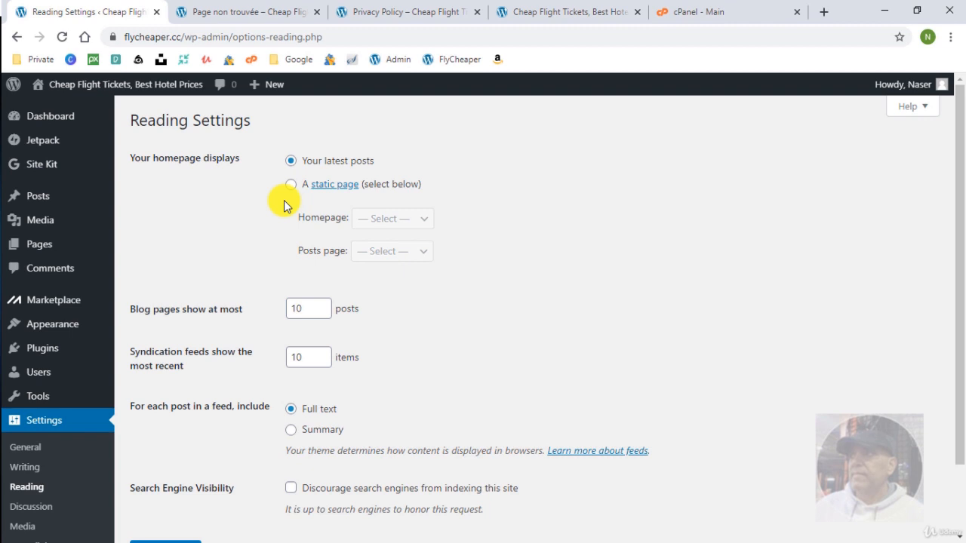
Set Reading to a static front page with Home as homepage and Blog as posts page, and save.
{"action": "left_click", "coordinate": [291, 184]}
{"action": "left_click", "coordinate": [393, 219]}
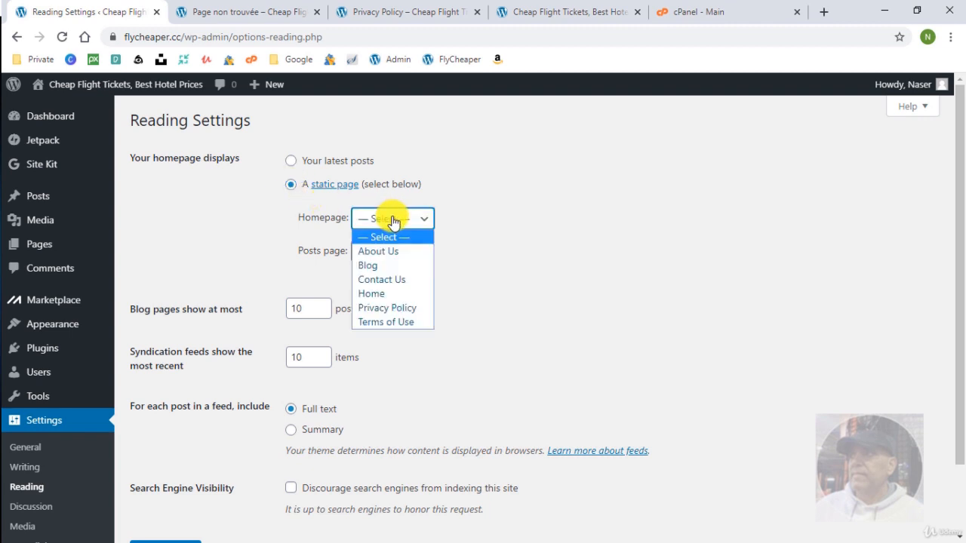
{"action": "left_click", "coordinate": [391, 294]}
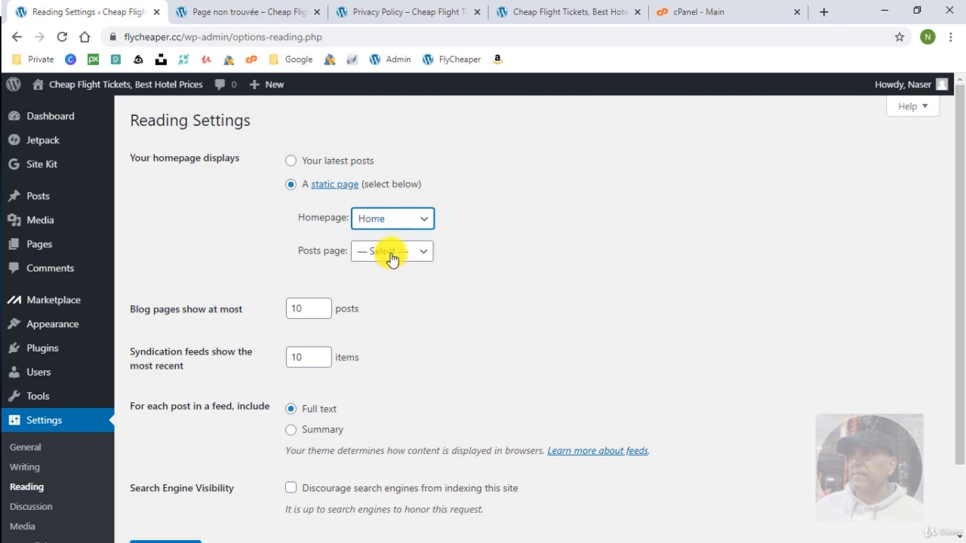
{"action": "left_click", "coordinate": [392, 258]}
{"action": "left_click", "coordinate": [381, 297]}
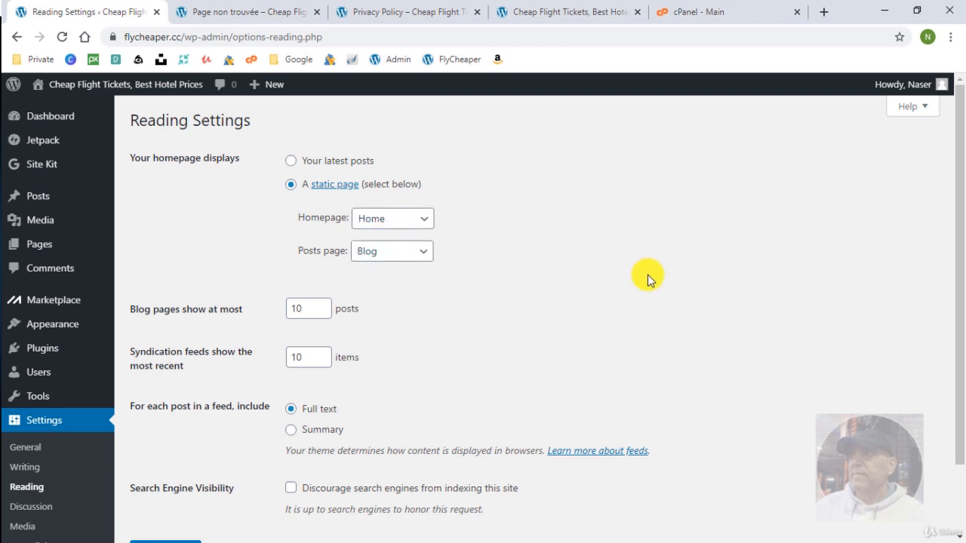
{"action": "scroll", "coordinate": [590, 318], "scroll_direction": "down", "scroll_amount": 1}
{"action": "scroll", "coordinate": [590, 318], "scroll_direction": "down", "scroll_amount": 1}
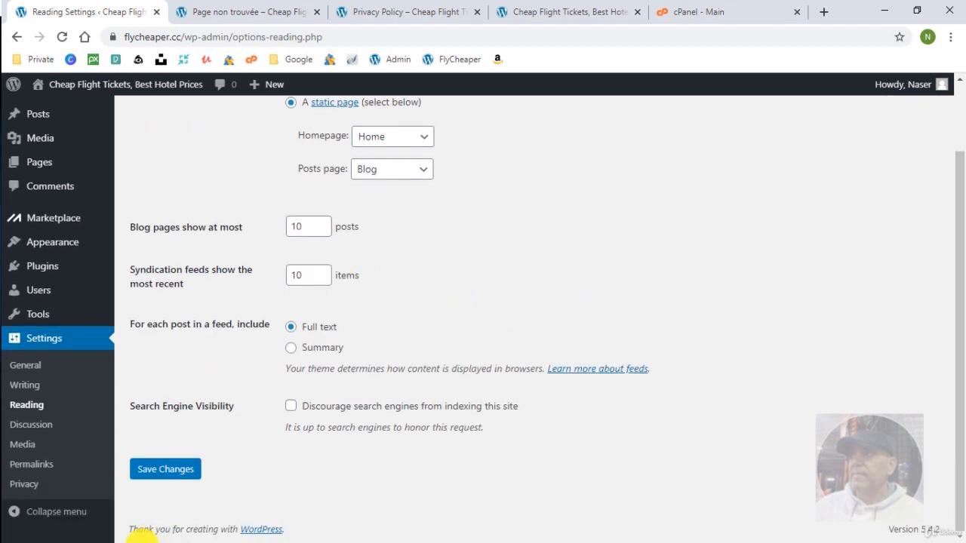
{"action": "left_click", "coordinate": [161, 469]}
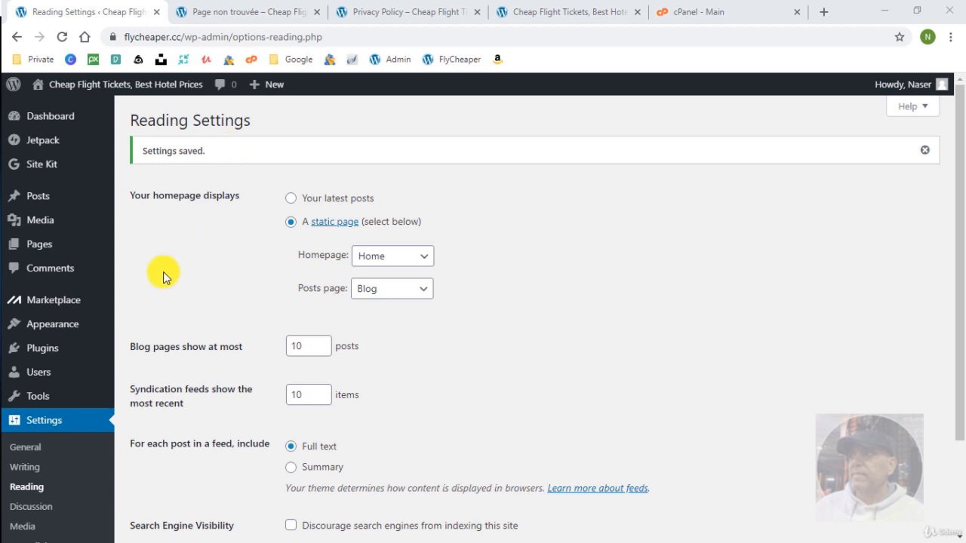
Open the theme Customizer's Homepage Settings panel.
{"action": "mouse_move", "coordinate": [47, 323]}
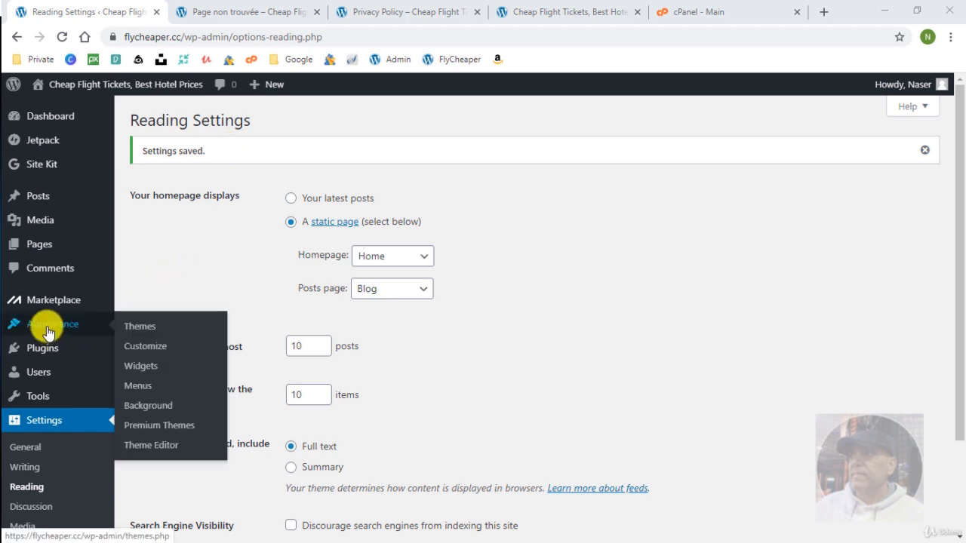
{"action": "left_click", "coordinate": [143, 347]}
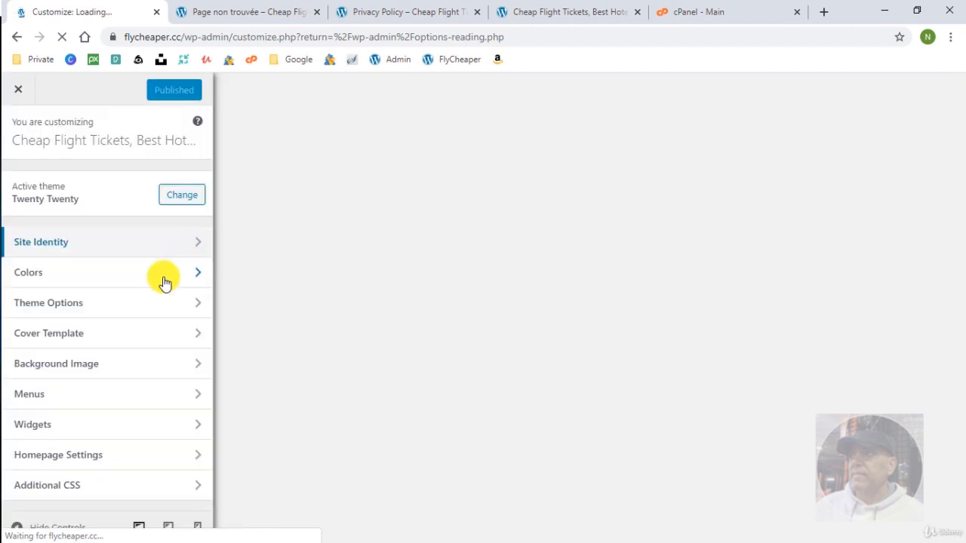
{"action": "left_click", "coordinate": [108, 456]}
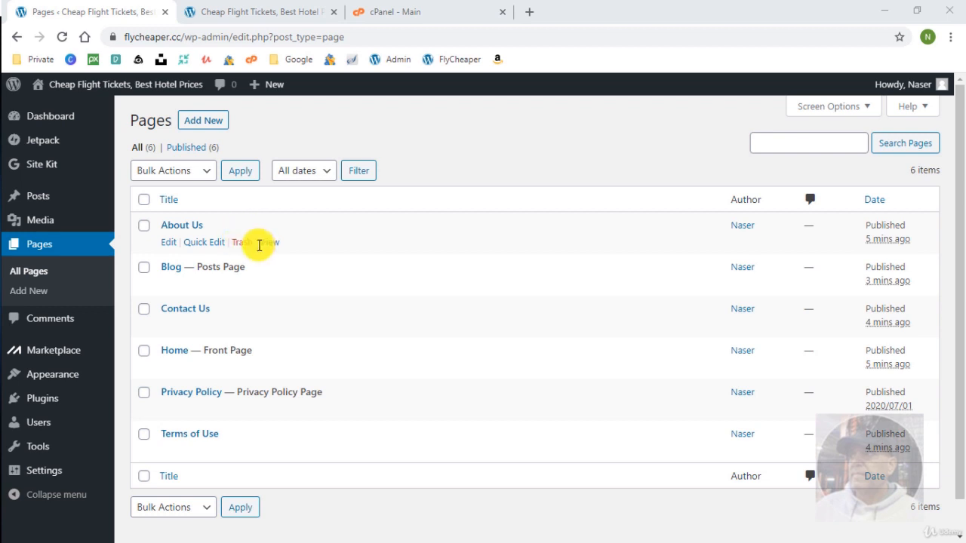
Open About Us in a new tab, highlight its ?page_id=16 address, then right-click Hello world's View link.
{"action": "right_click", "coordinate": [270, 243]}
{"action": "left_click", "coordinate": [298, 255]}
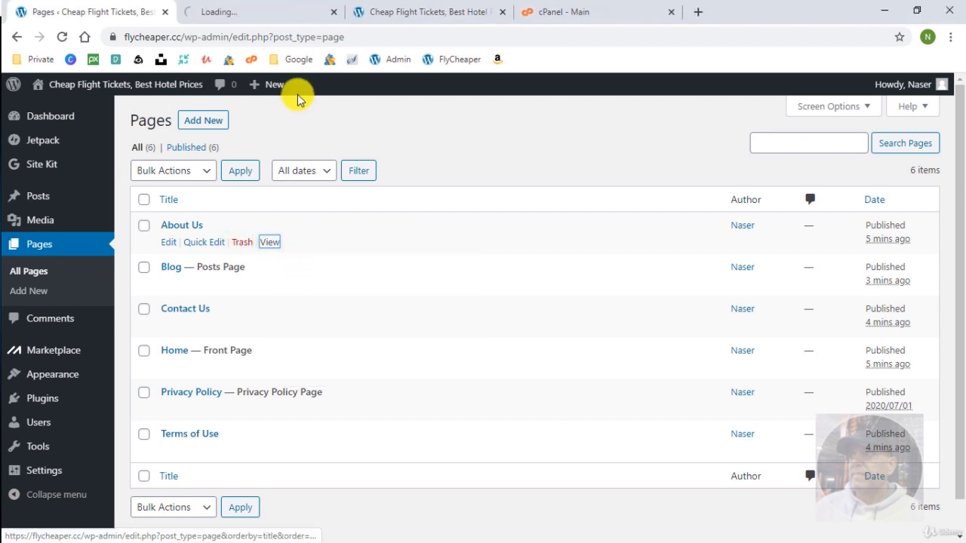
{"action": "left_click", "coordinate": [280, 13]}
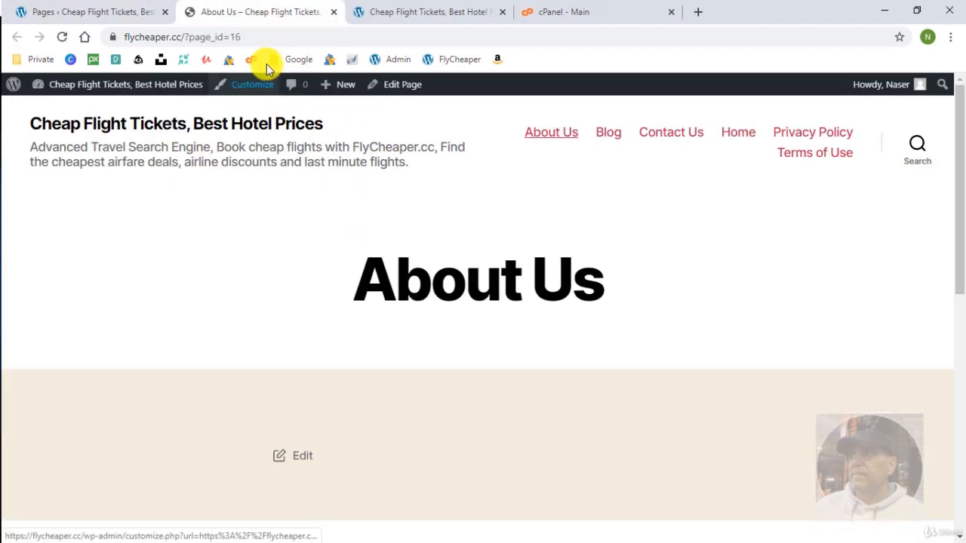
{"action": "left_click", "coordinate": [254, 37]}
{"action": "left_click", "coordinate": [252, 37]}
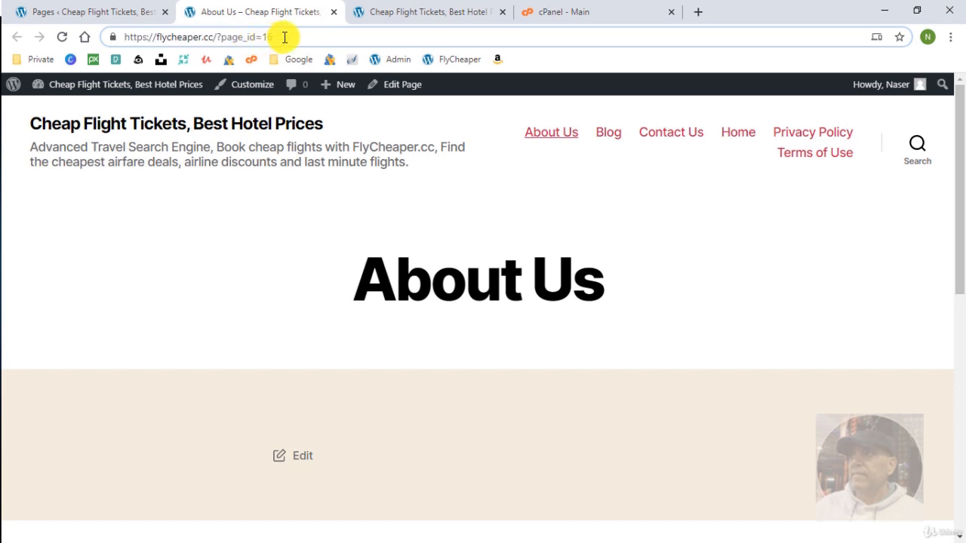
{"action": "left_click_drag", "start_coordinate": [282, 37], "coordinate": [214, 37]}
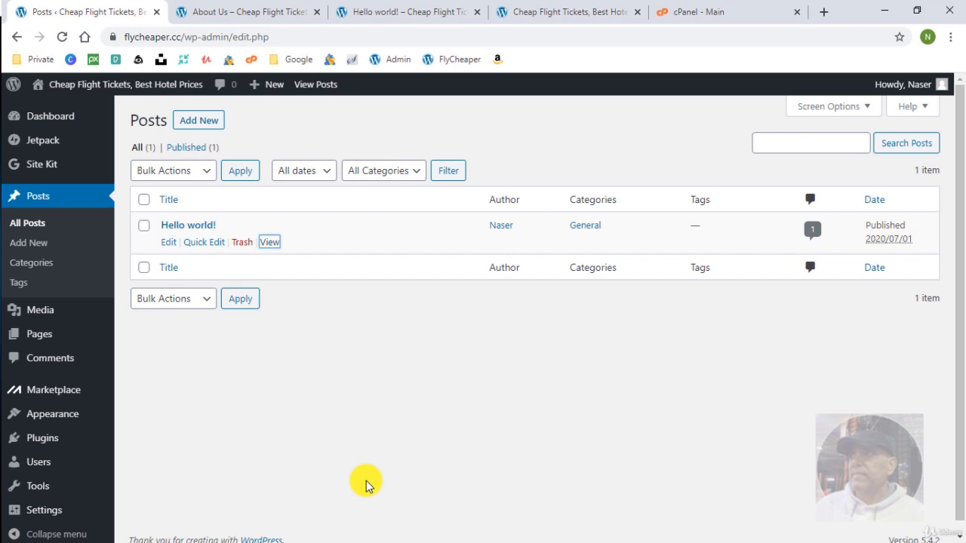
{"action": "right_click", "coordinate": [270, 243]}
Open the Hello world post in a new tab and highlight ?p=1 in its address.
{"action": "left_click", "coordinate": [302, 251]}
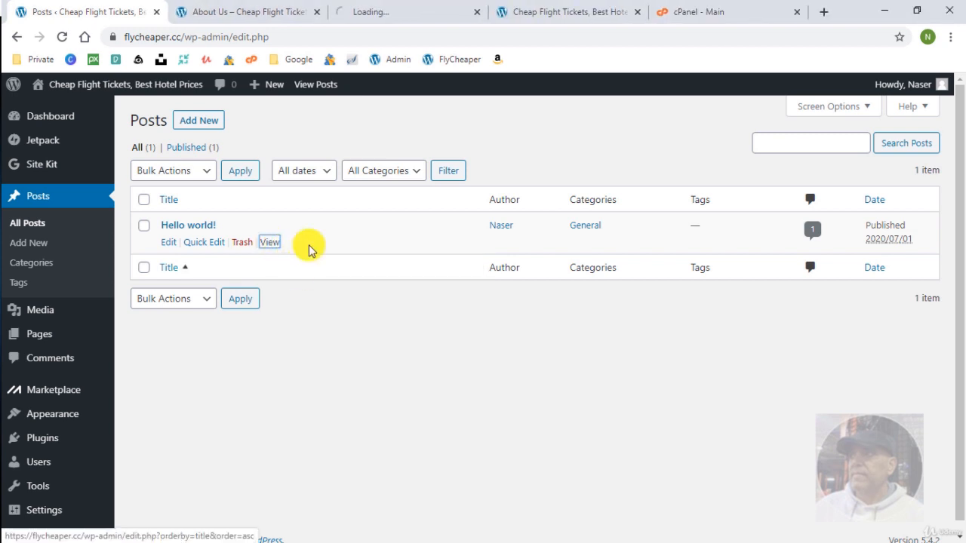
{"action": "left_click", "coordinate": [403, 11]}
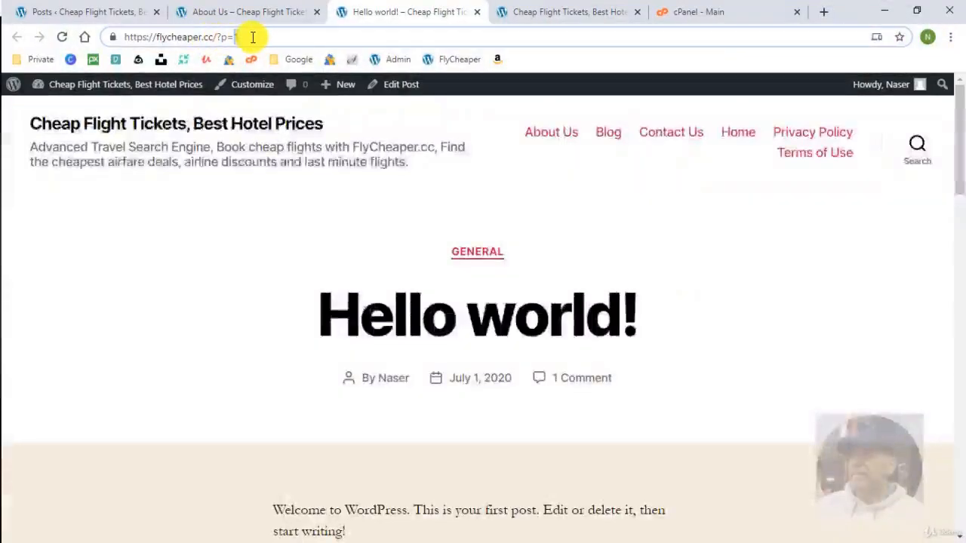
{"action": "left_click_drag", "start_coordinate": [253, 37], "coordinate": [219, 45]}
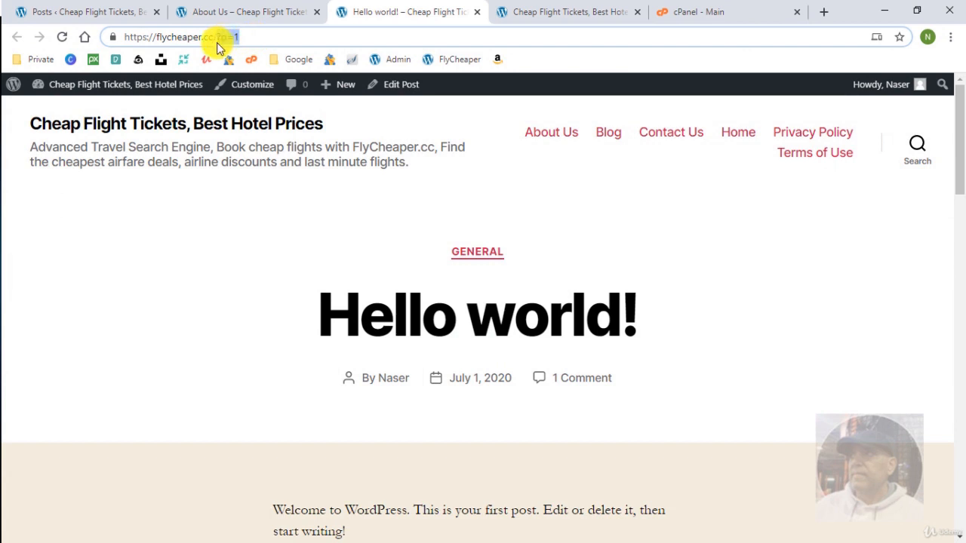
Return to the admin tab and go to Settings > Permalinks.
{"action": "key", "text": "ctrl+1"}
{"action": "scroll", "coordinate": [254, 467], "scroll_direction": "down", "scroll_amount": 1}
{"action": "mouse_move", "coordinate": [76, 499]}
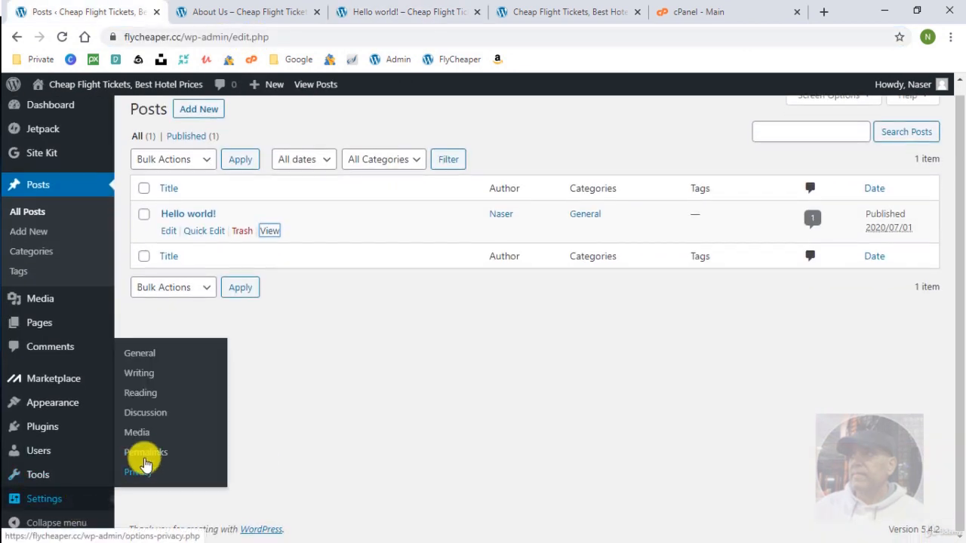
{"action": "left_click", "coordinate": [150, 456]}
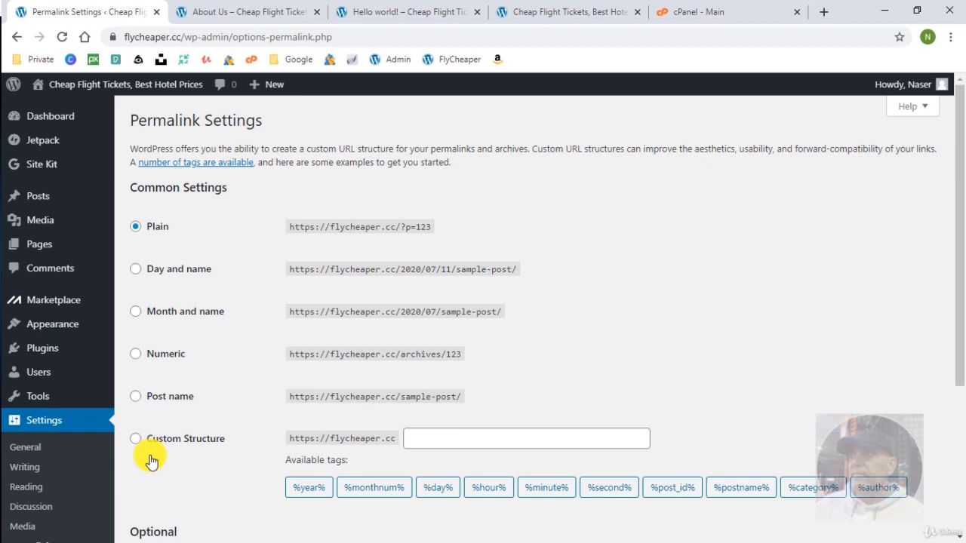
Select the Post name permalink structure and save it.
{"action": "left_click", "coordinate": [136, 400]}
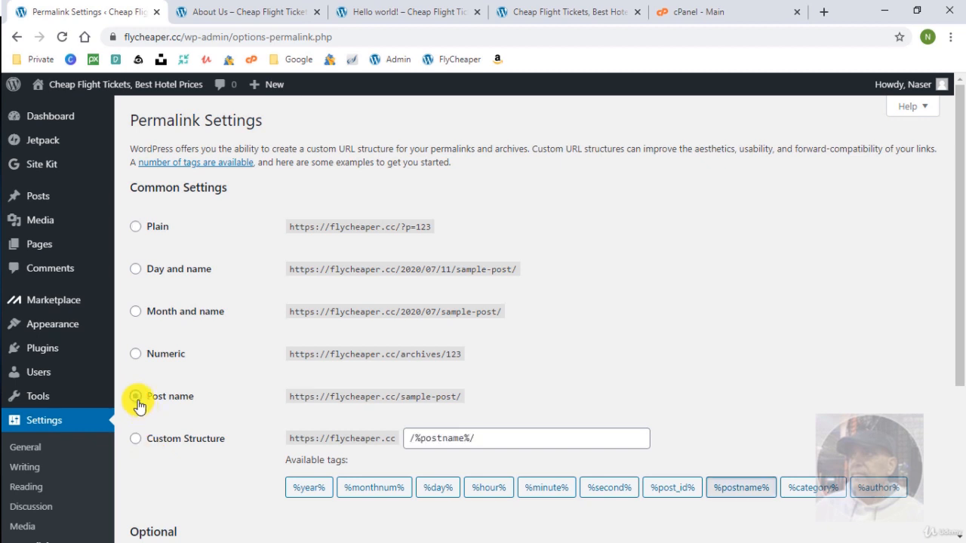
{"action": "scroll", "coordinate": [216, 435], "scroll_direction": "down", "scroll_amount": 2}
{"action": "scroll", "coordinate": [216, 449], "scroll_direction": "down", "scroll_amount": 1}
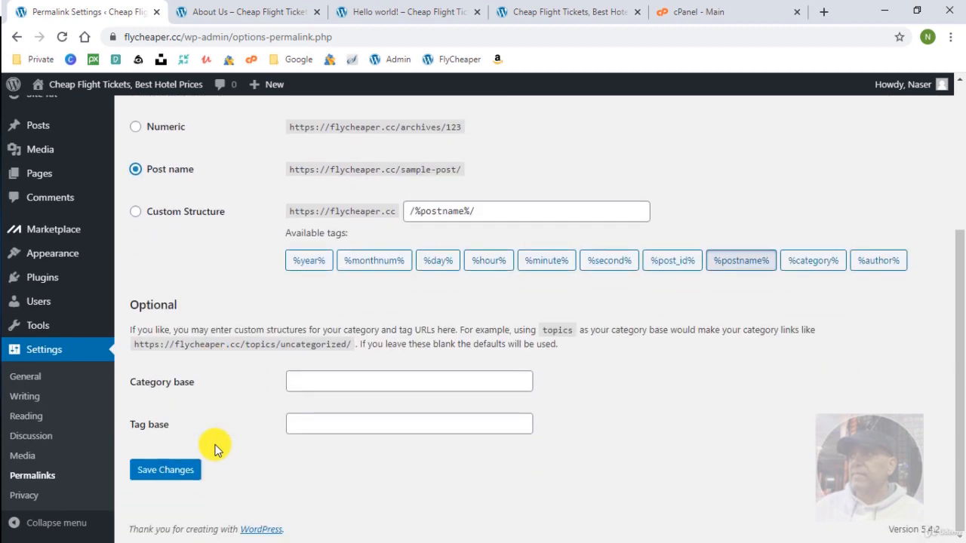
{"action": "left_click", "coordinate": [165, 472]}
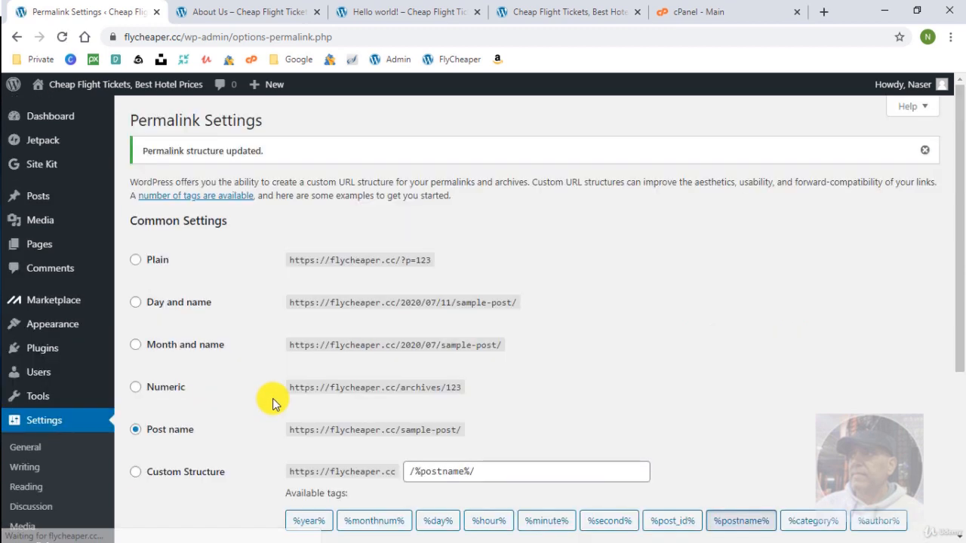
Reload the About Us tab and highlight its new about-us/ address.
{"action": "left_click", "coordinate": [257, 12]}
{"action": "left_click", "coordinate": [62, 37]}
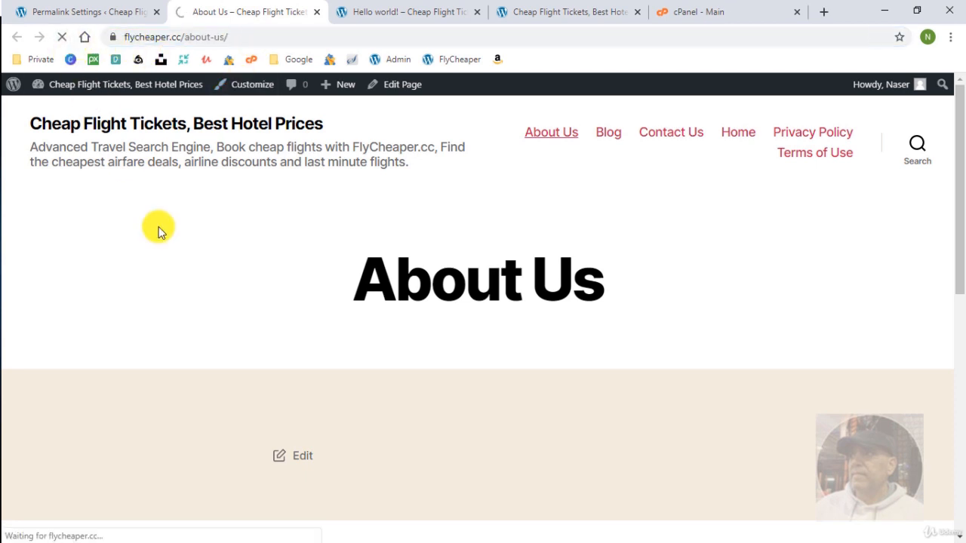
{"action": "left_click", "coordinate": [233, 37]}
{"action": "left_click", "coordinate": [240, 36]}
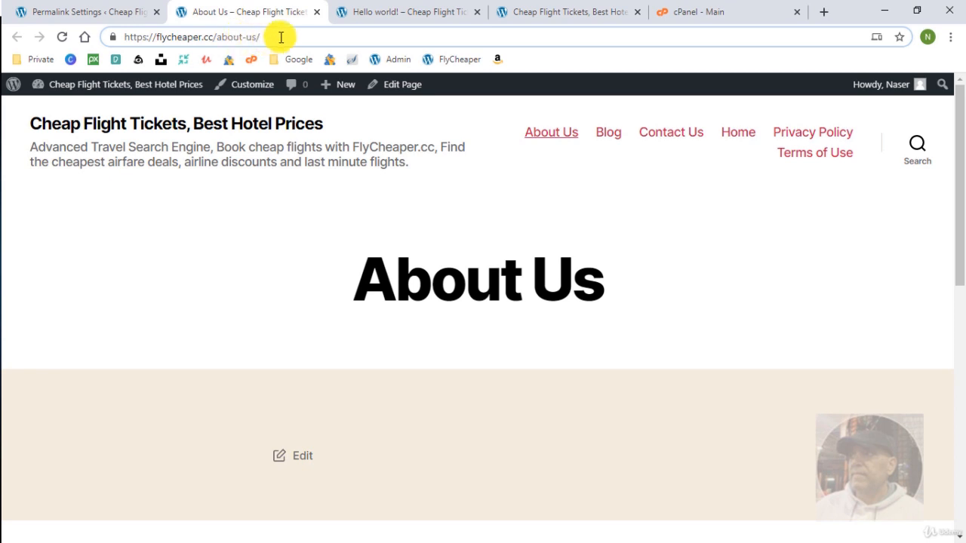
{"action": "left_click_drag", "start_coordinate": [280, 37], "coordinate": [216, 37]}
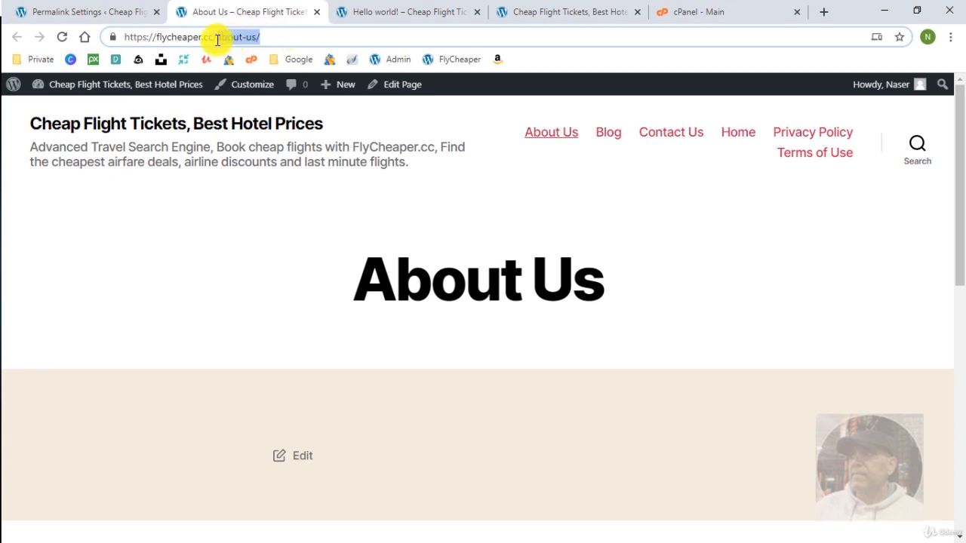
Reload the Hello world tab and highlight its new hello-world/ address.
{"action": "left_click", "coordinate": [393, 17]}
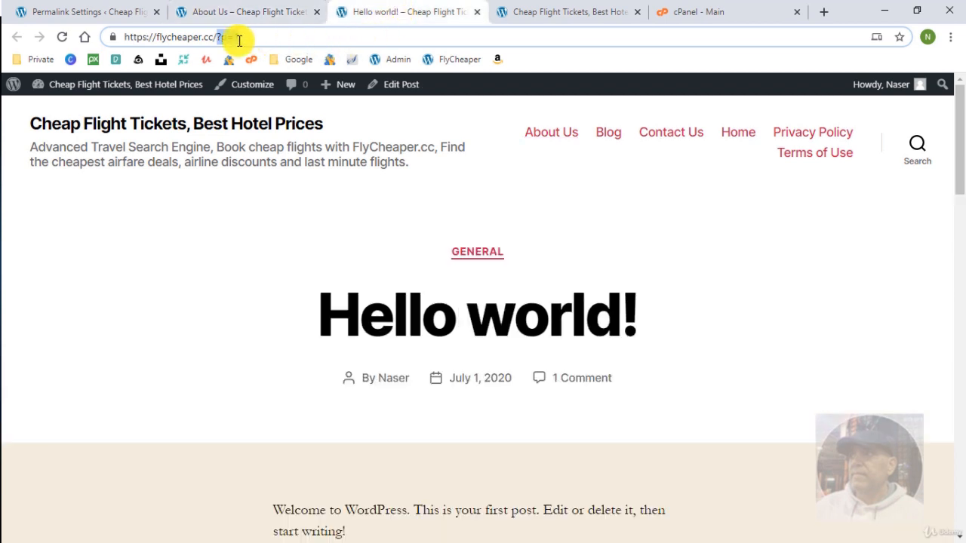
{"action": "left_click", "coordinate": [65, 39]}
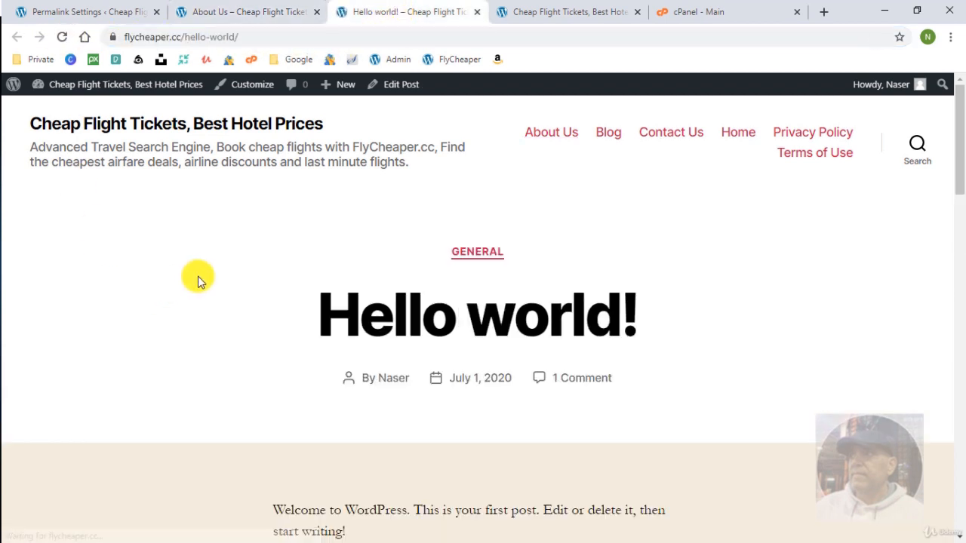
{"action": "left_click", "coordinate": [277, 36]}
{"action": "left_click", "coordinate": [276, 36]}
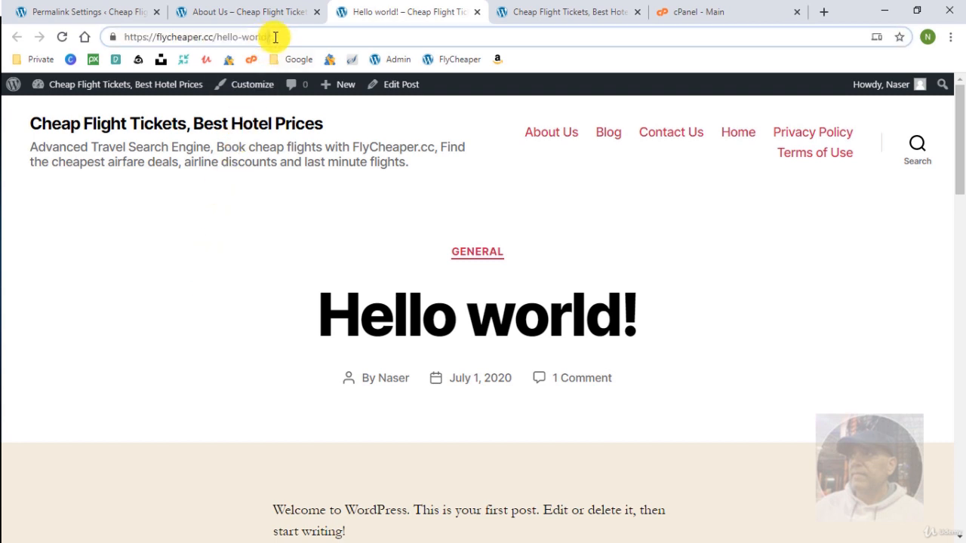
{"action": "left_click_drag", "start_coordinate": [286, 35], "coordinate": [212, 36]}
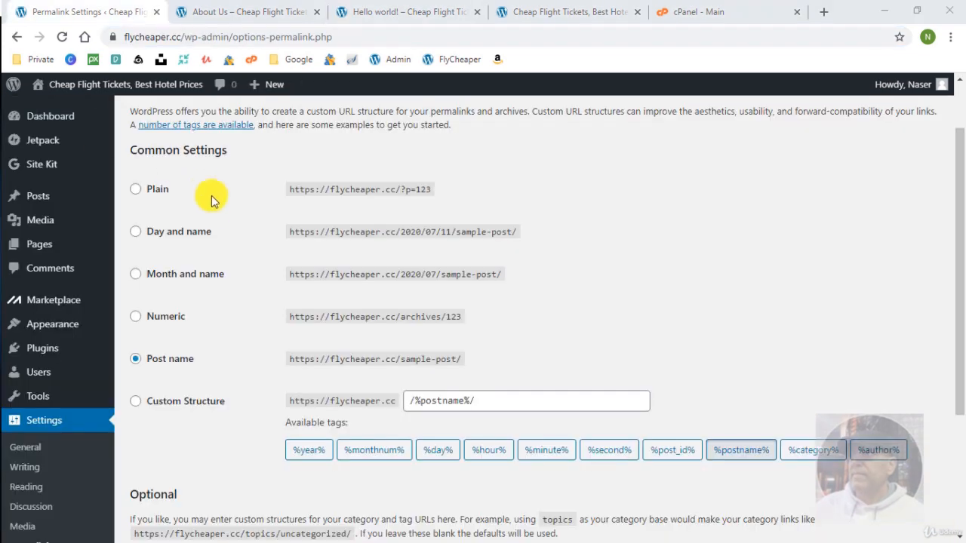
Switch permalinks to Day and name and save.
{"action": "left_click", "coordinate": [136, 233]}
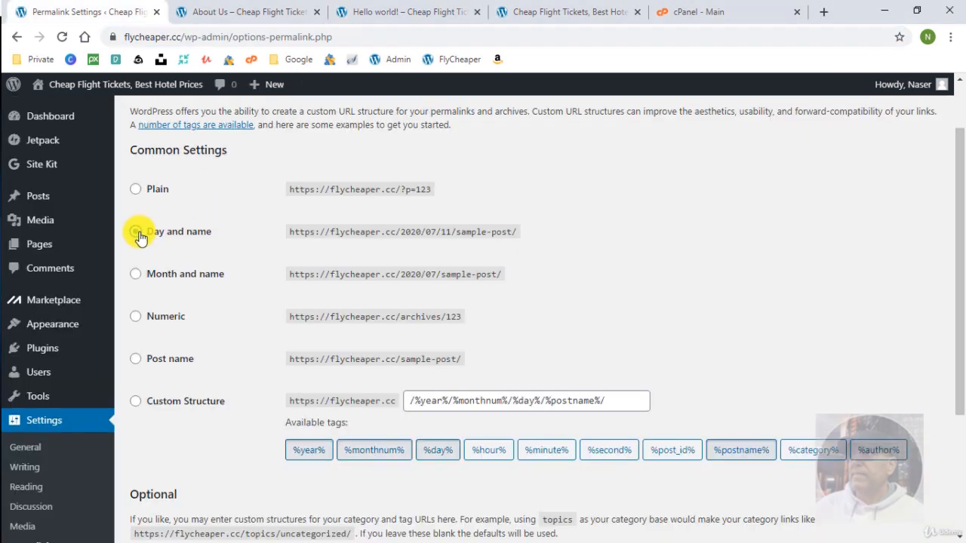
{"action": "scroll", "coordinate": [162, 483], "scroll_direction": "down", "scroll_amount": 3}
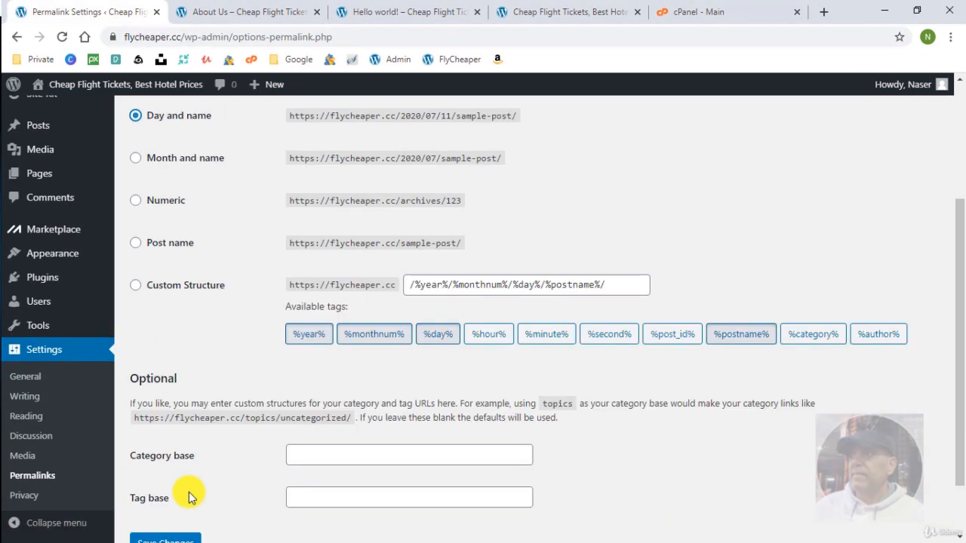
{"action": "left_click", "coordinate": [167, 474]}
{"action": "scroll", "coordinate": [240, 414], "scroll_direction": "up", "scroll_amount": 2}
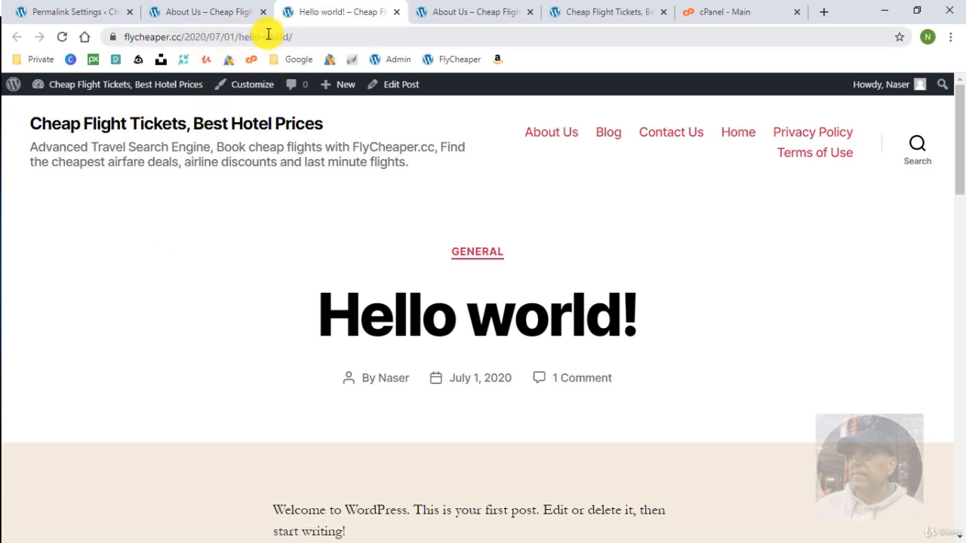
Inspect the dated addresses of the Hello world post and the reloaded About Us page.
{"action": "left_click", "coordinate": [331, 34]}
{"action": "left_click", "coordinate": [333, 33]}
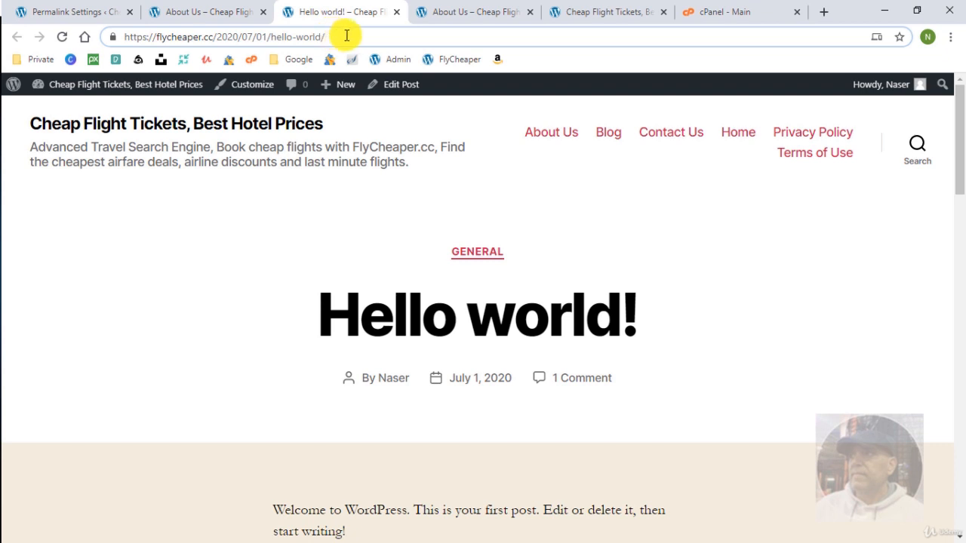
{"action": "left_click", "coordinate": [220, 12]}
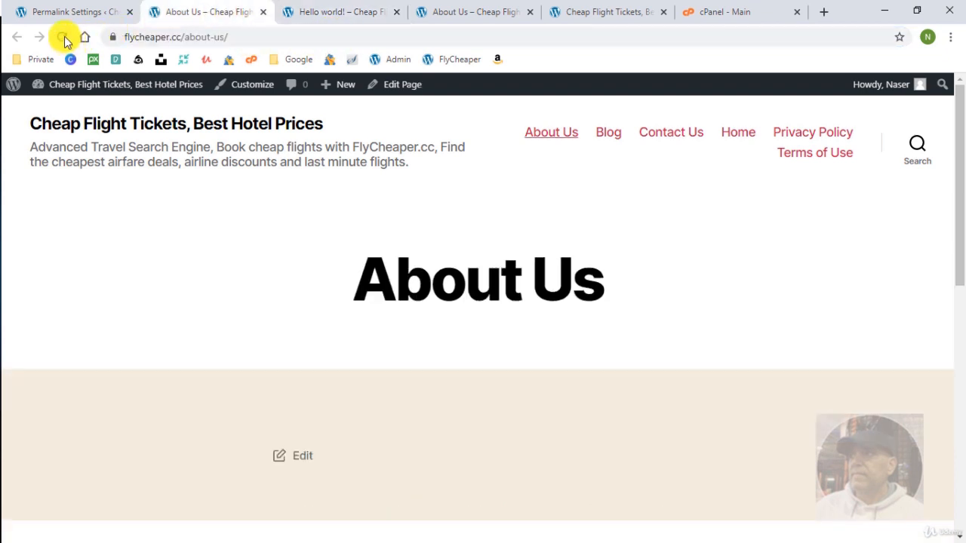
{"action": "left_click", "coordinate": [64, 37]}
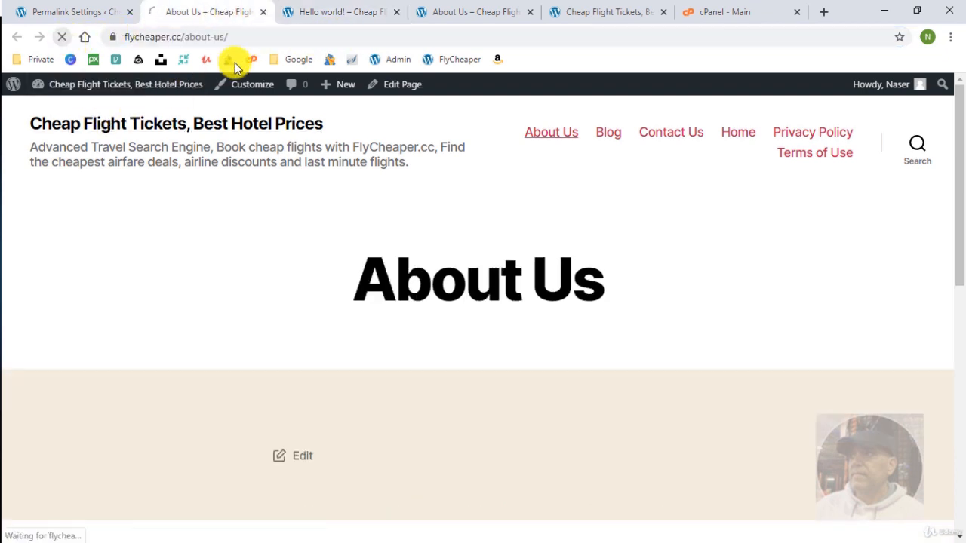
{"action": "left_click", "coordinate": [321, 30]}
{"action": "left_click", "coordinate": [332, 29]}
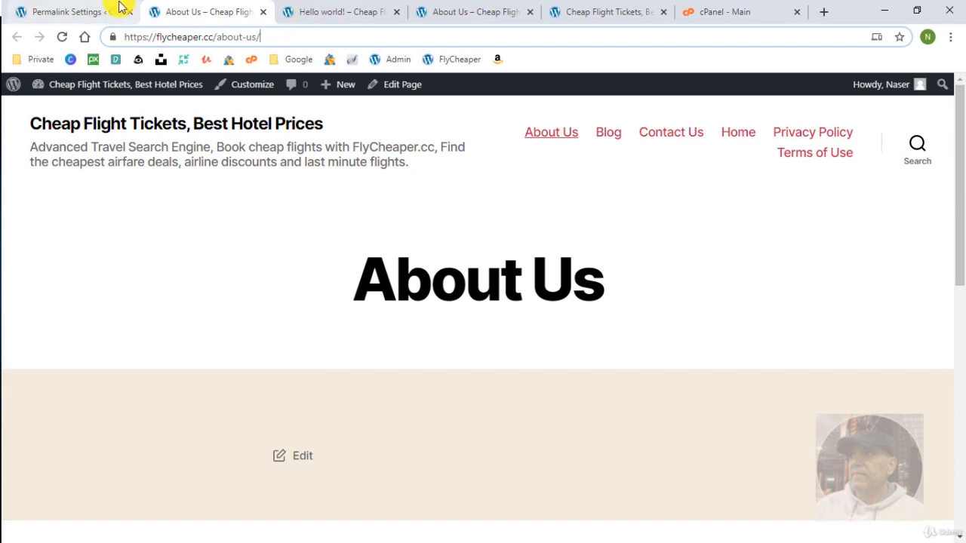
Back in Permalink Settings, reselect Post name (/%postname%/) and save.
{"action": "left_click", "coordinate": [83, 11]}
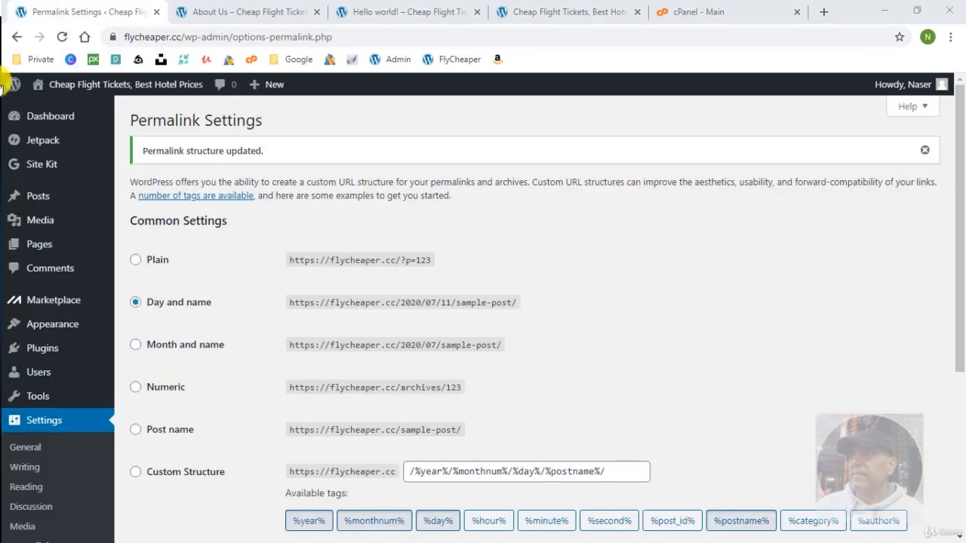
{"action": "scroll", "coordinate": [248, 349], "scroll_direction": "down", "scroll_amount": 3}
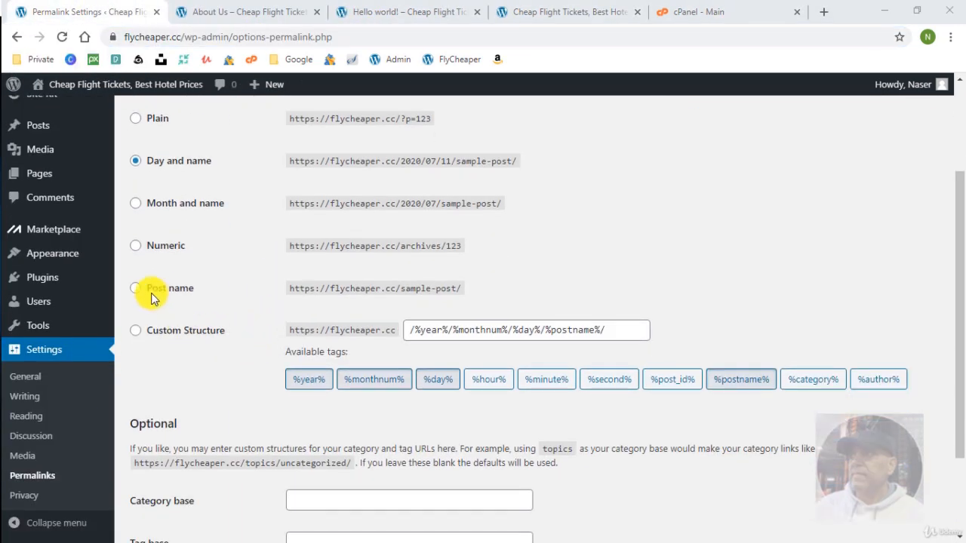
{"action": "left_click", "coordinate": [136, 288]}
{"action": "scroll", "coordinate": [242, 326], "scroll_direction": "down", "scroll_amount": 2}
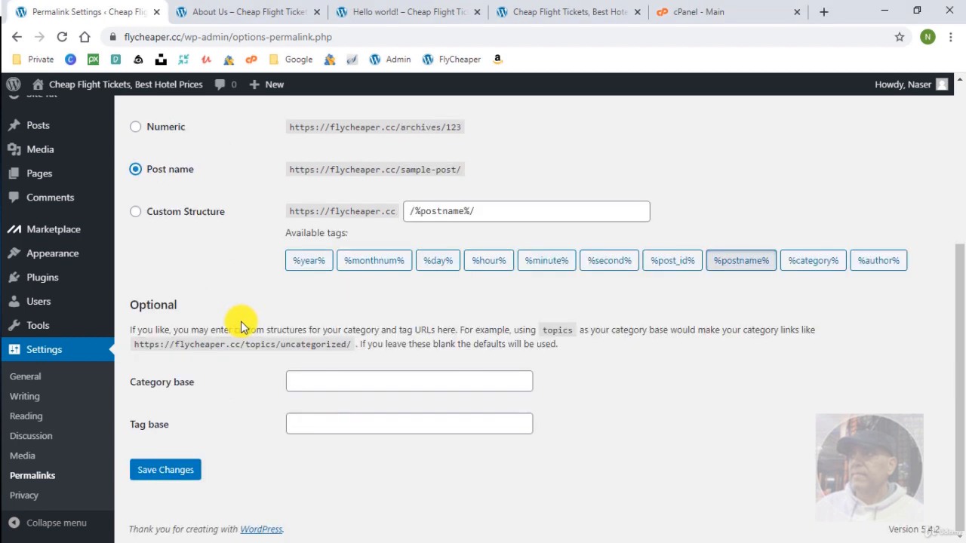
{"action": "left_click", "coordinate": [171, 476]}
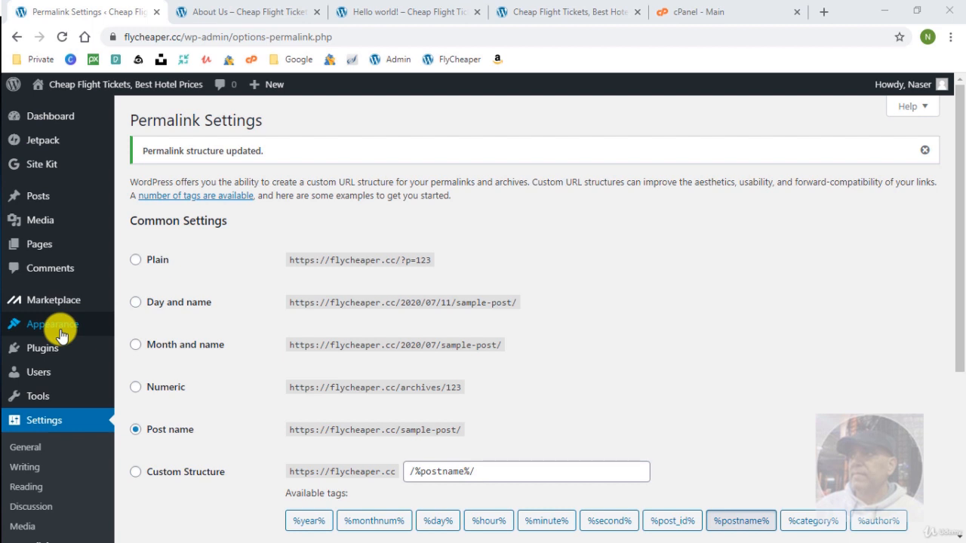
Open Appearance > Widgets and expand the Footer #2 area.
{"action": "mouse_move", "coordinate": [62, 335]}
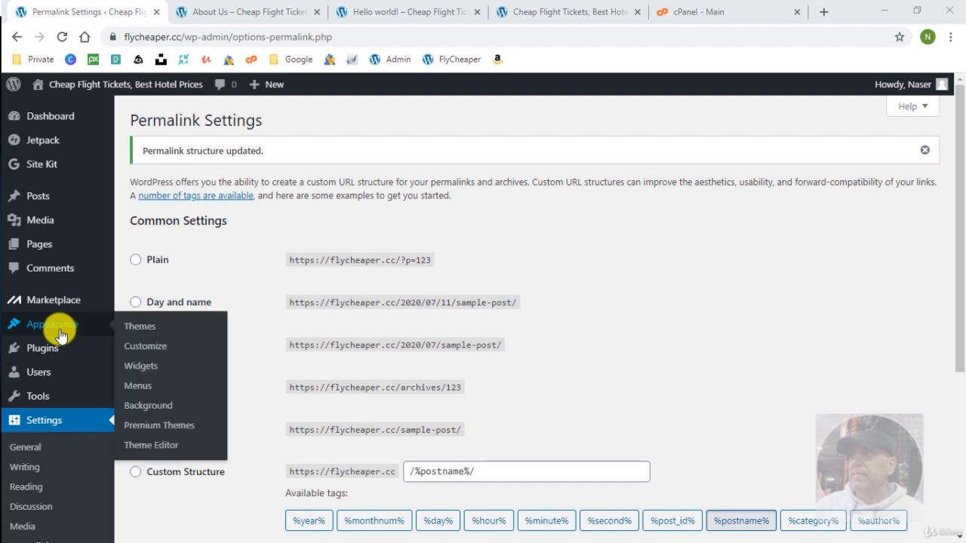
{"action": "left_click", "coordinate": [144, 375]}
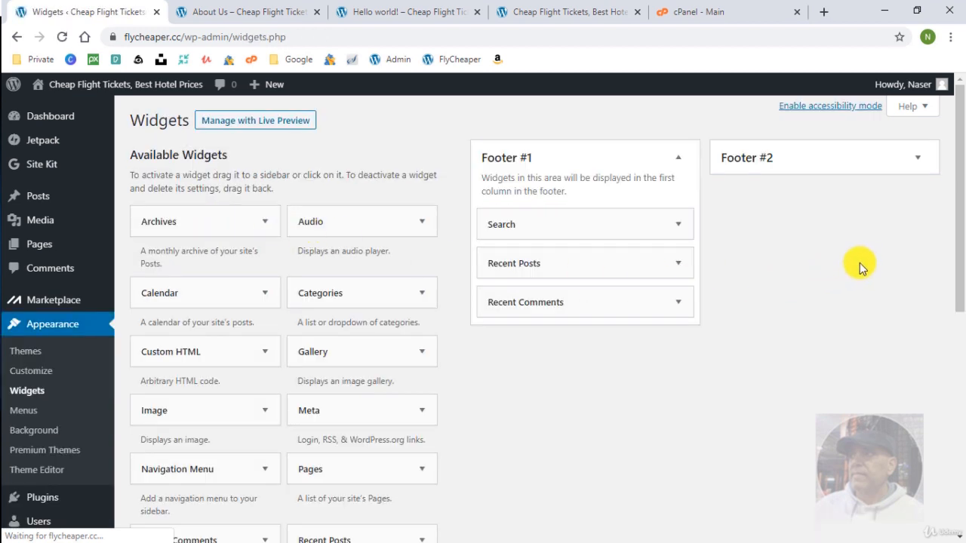
{"action": "left_click", "coordinate": [918, 235]}
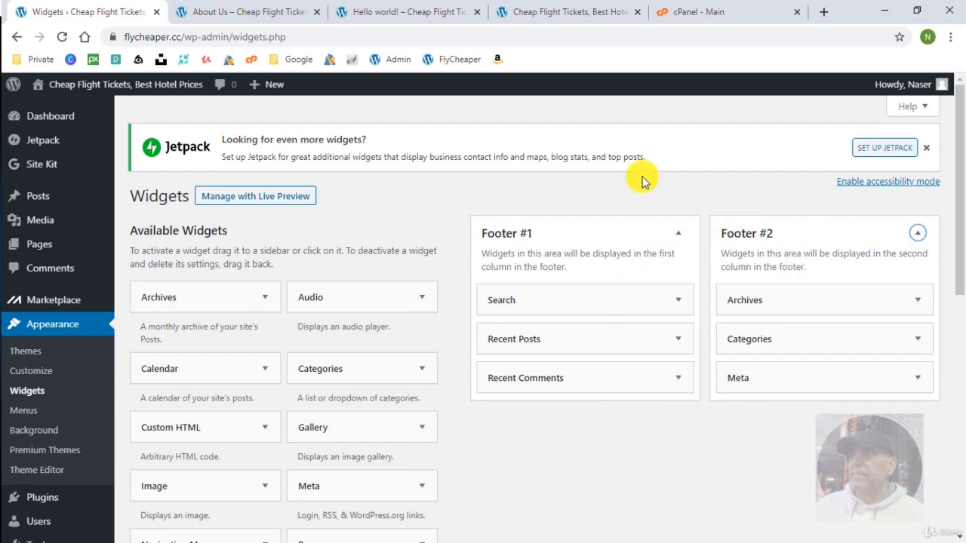
Scroll the live homepage down to view its footer widgets.
{"action": "key", "text": "ctrl+4"}
{"action": "scroll", "coordinate": [392, 266], "scroll_direction": "down", "scroll_amount": 5}
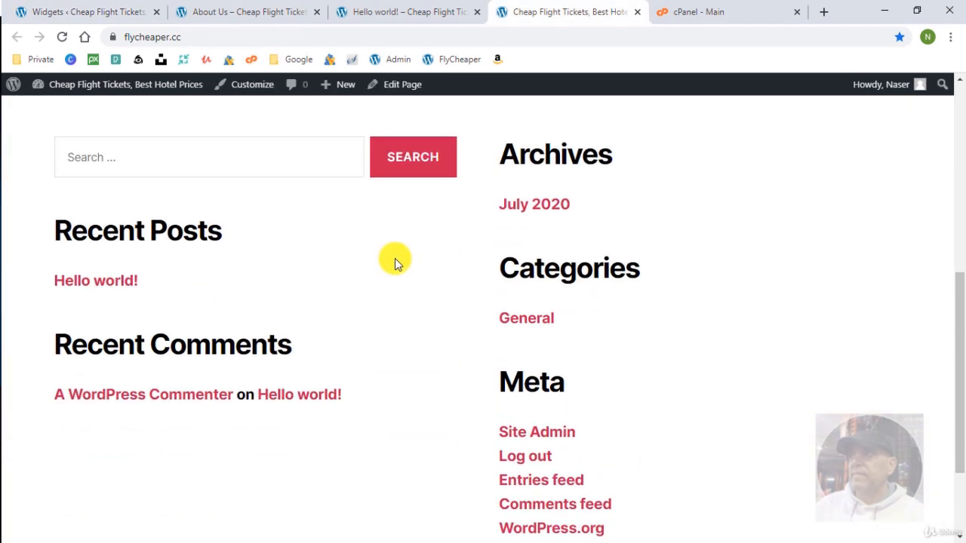
{"action": "scroll", "coordinate": [405, 260], "scroll_direction": "up", "scroll_amount": 2}
{"action": "scroll", "coordinate": [665, 429], "scroll_direction": "down", "scroll_amount": 1}
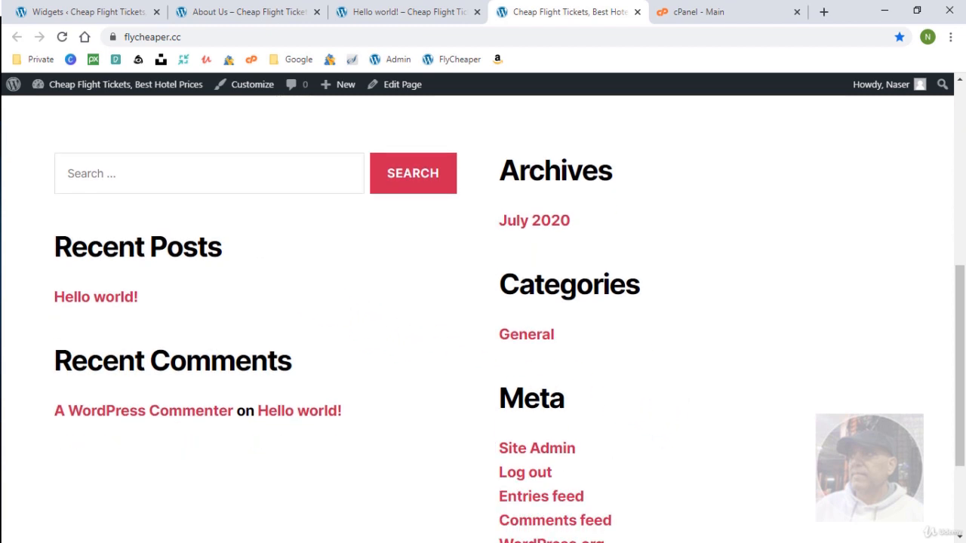
Remove Search, Recent Posts, Recent Comments and Archives from the two footer areas.
{"action": "left_click", "coordinate": [117, 11]}
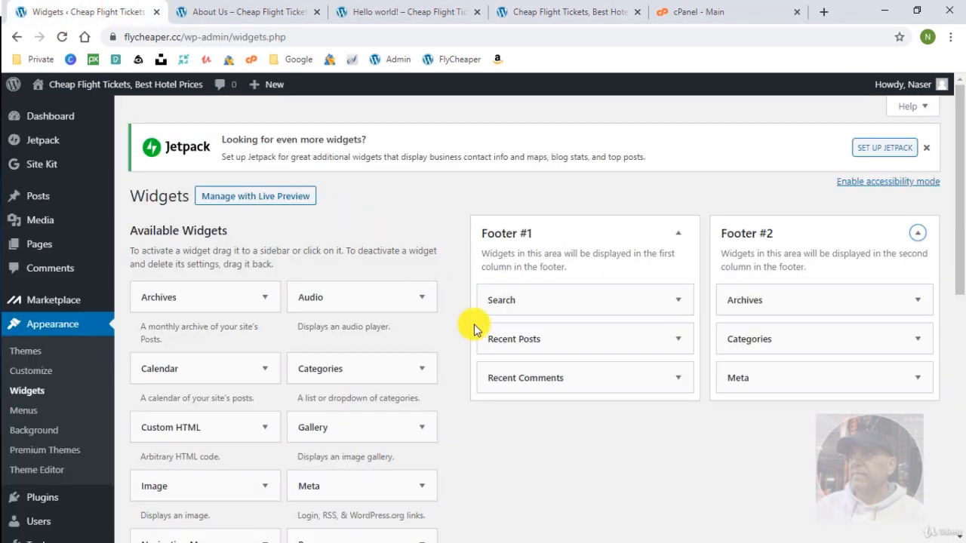
{"action": "left_click_drag", "start_coordinate": [593, 300], "coordinate": [323, 341]}
{"action": "left_click", "coordinate": [676, 301]}
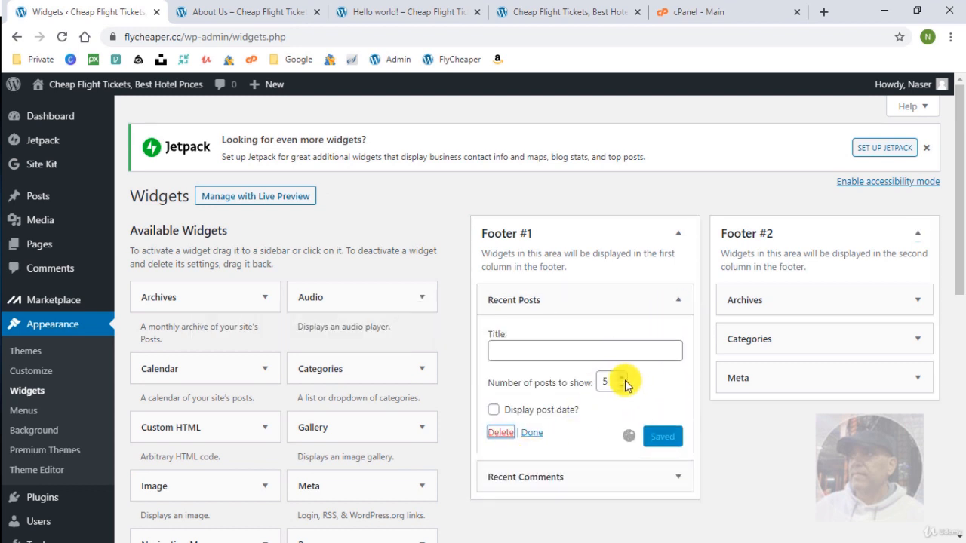
{"action": "left_click_drag", "start_coordinate": [342, 332], "coordinate": [339, 332]}
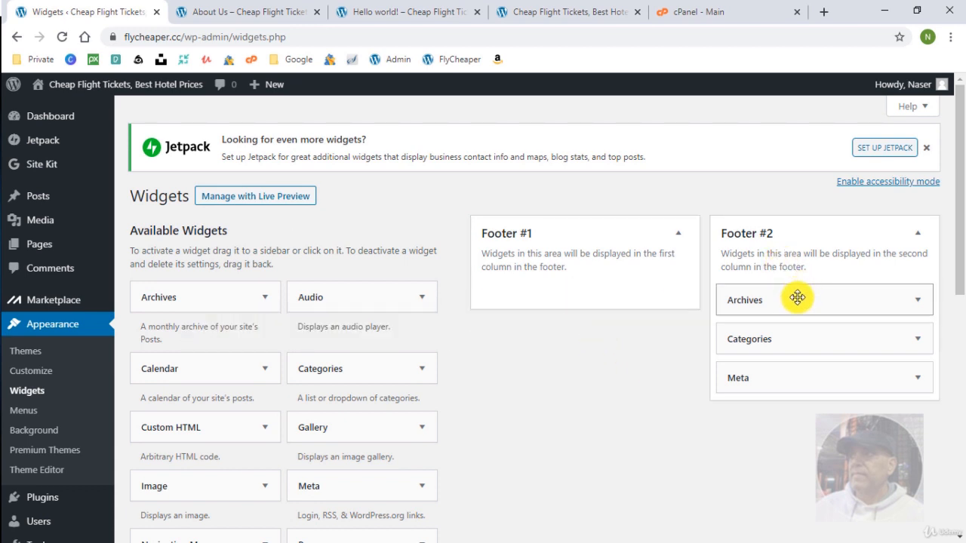
{"action": "left_click_drag", "start_coordinate": [798, 297], "coordinate": [329, 344]}
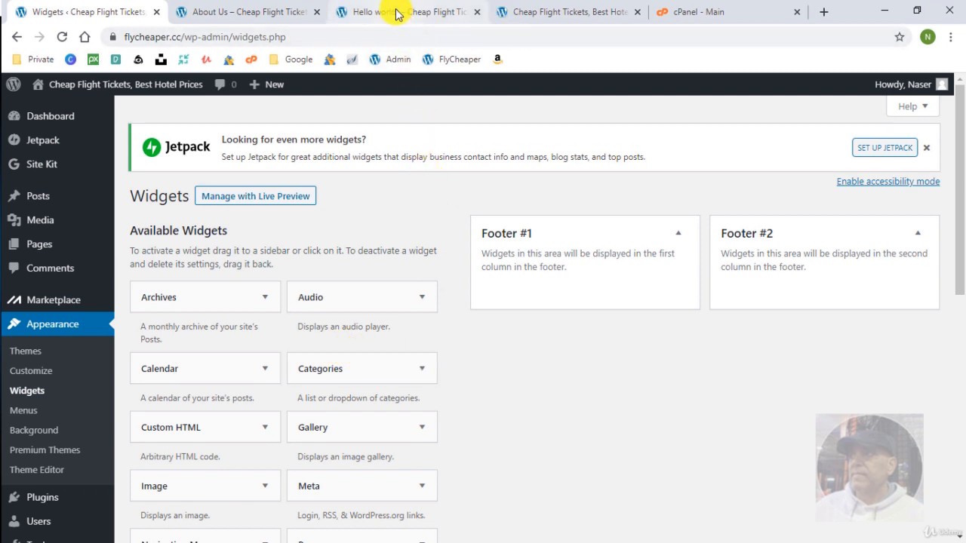
Reload the live site to confirm the footer has no widgets, then return to Widgets.
{"action": "left_click", "coordinate": [529, 12]}
{"action": "left_click", "coordinate": [63, 37]}
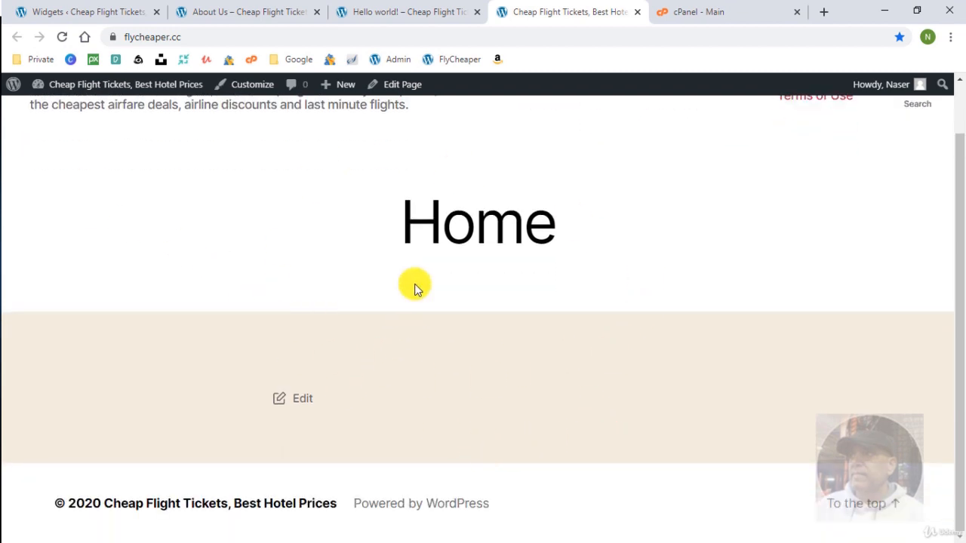
{"action": "key", "text": "ctrl+1"}
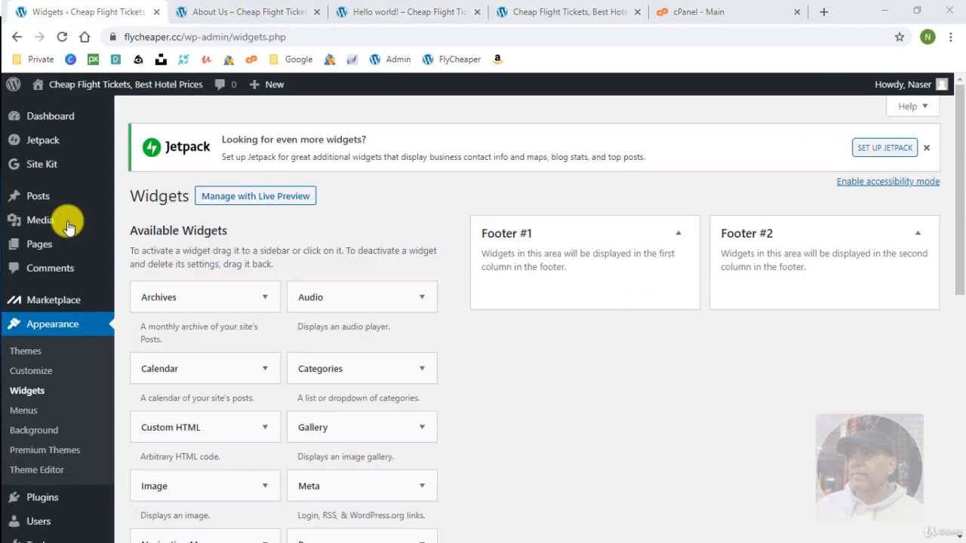
Add a Custom HTML widget titled 'Test' reading 'Testing a widget' to Footer #1, save, and reload the site.
{"action": "left_click_drag", "start_coordinate": [254, 423], "coordinate": [574, 295]}
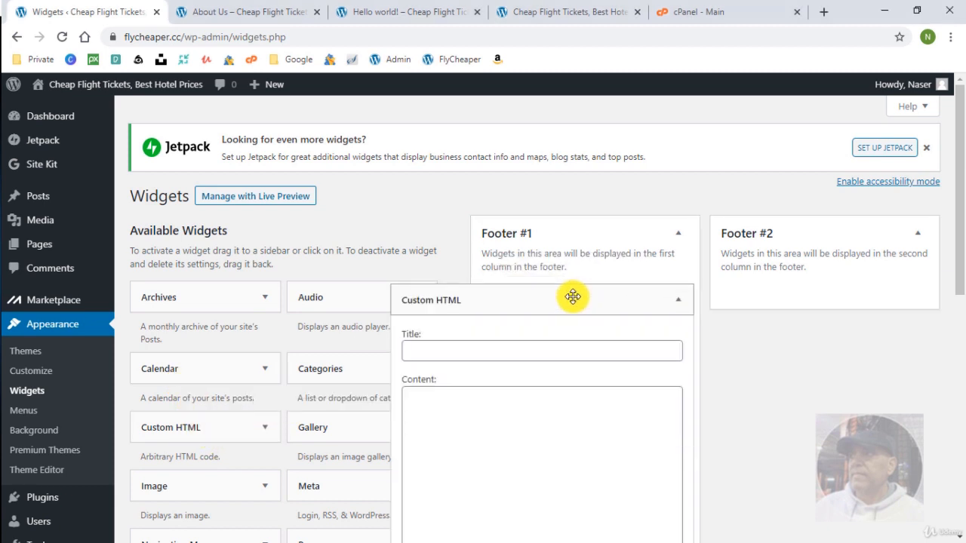
{"action": "left_click", "coordinate": [534, 347]}
{"action": "type", "text": "Te"}
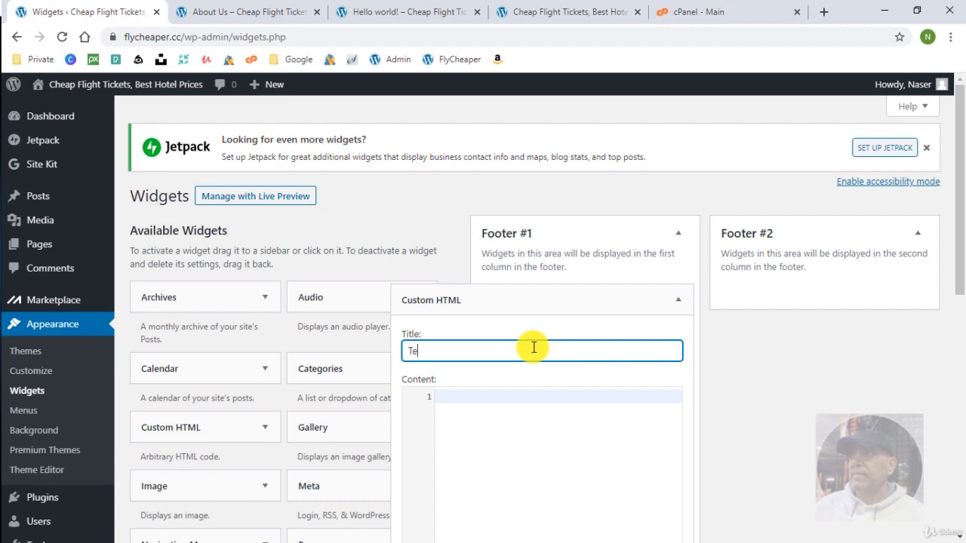
{"action": "type", "text": "st"}
{"action": "key", "text": "Tab"}
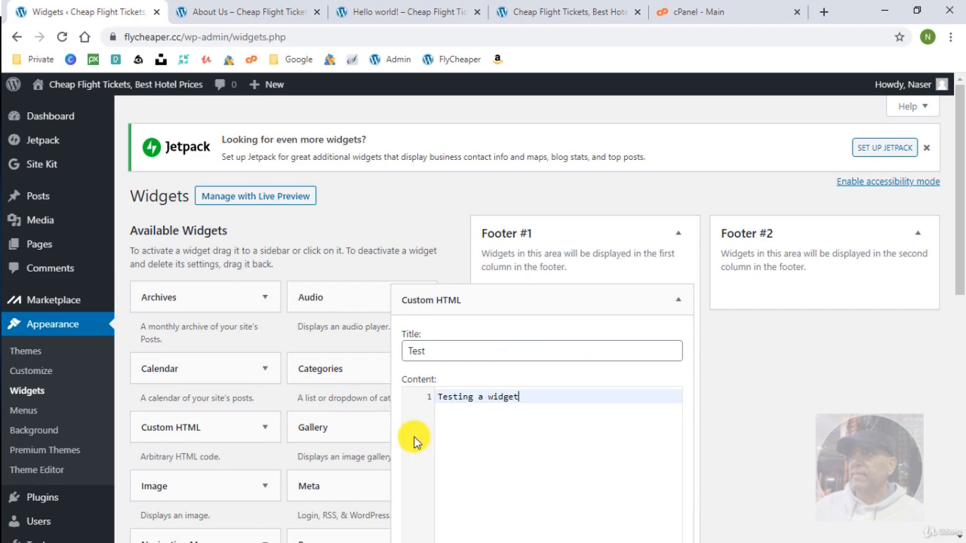
{"action": "scroll", "coordinate": [655, 431], "scroll_direction": "down", "scroll_amount": 3}
{"action": "left_click", "coordinate": [665, 406]}
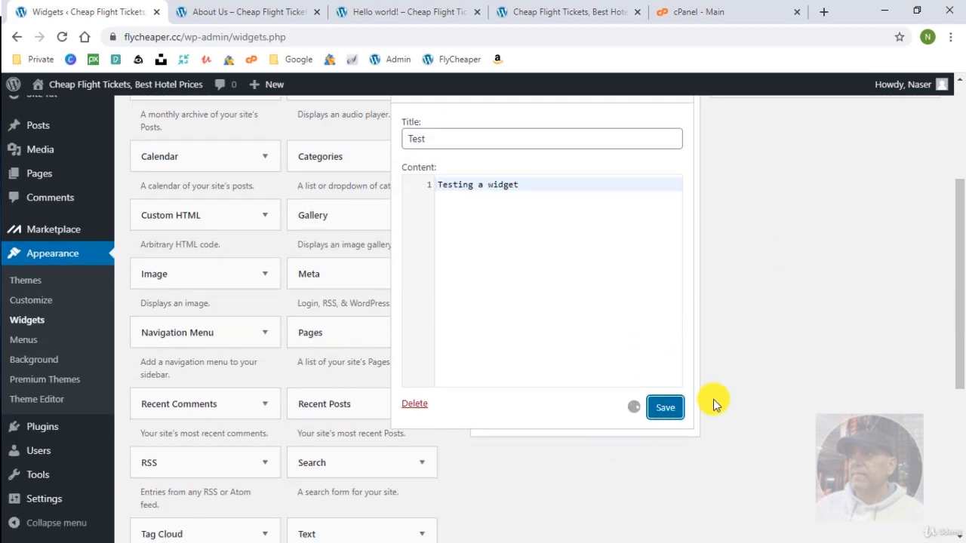
{"action": "left_click", "coordinate": [569, 11]}
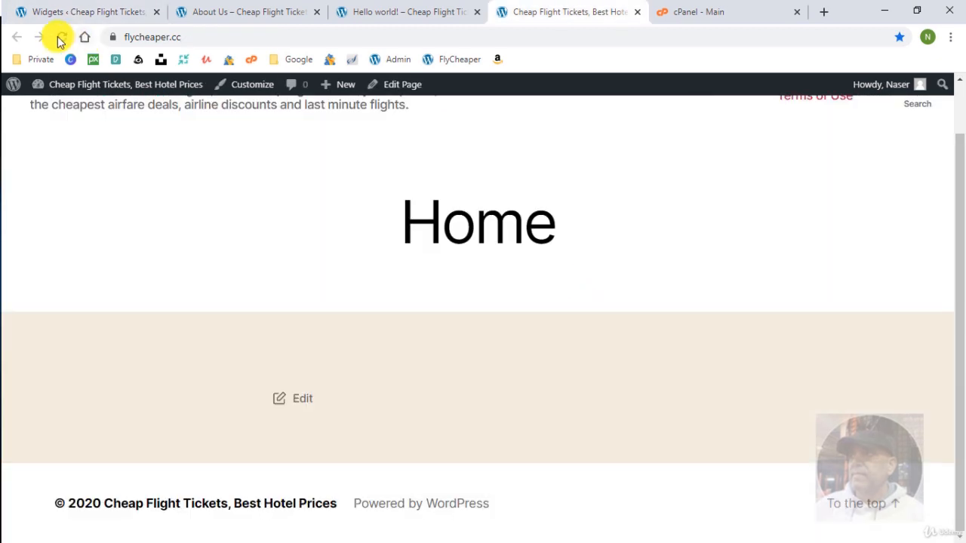
{"action": "left_click", "coordinate": [62, 36]}
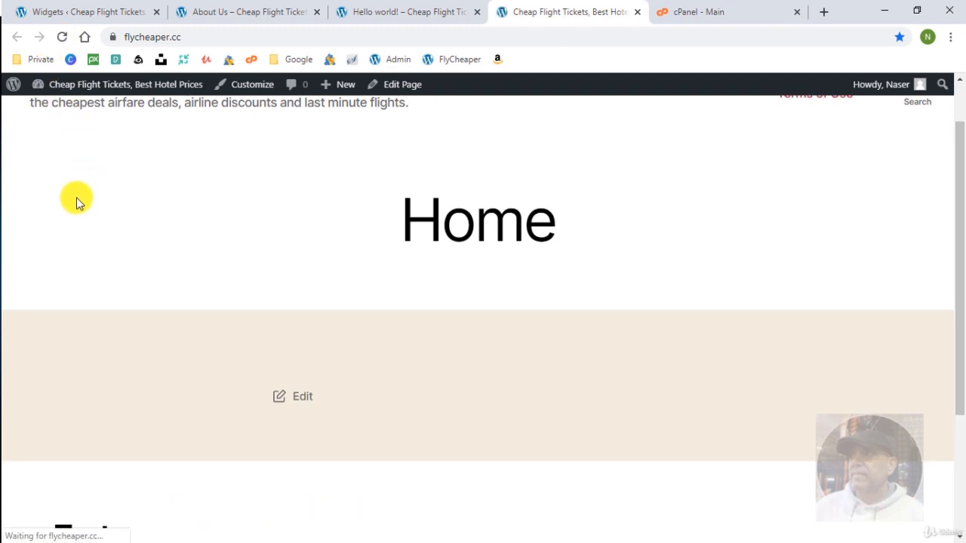
Collapse the Test widget's settings and drag it out into Inactive Widgets.
{"action": "scroll", "coordinate": [237, 402], "scroll_direction": "down", "scroll_amount": 3}
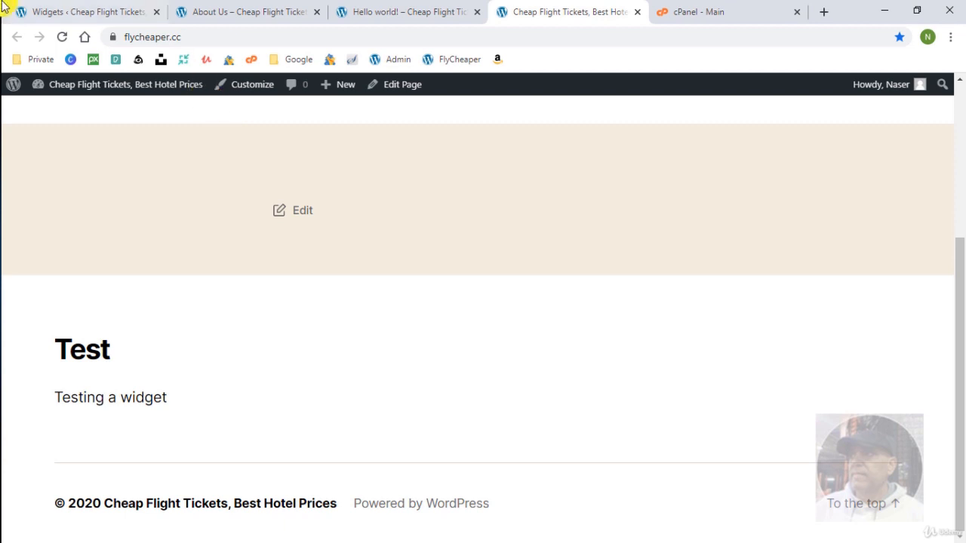
{"action": "left_click", "coordinate": [94, 12]}
{"action": "scroll", "coordinate": [641, 307], "scroll_direction": "up", "scroll_amount": 3}
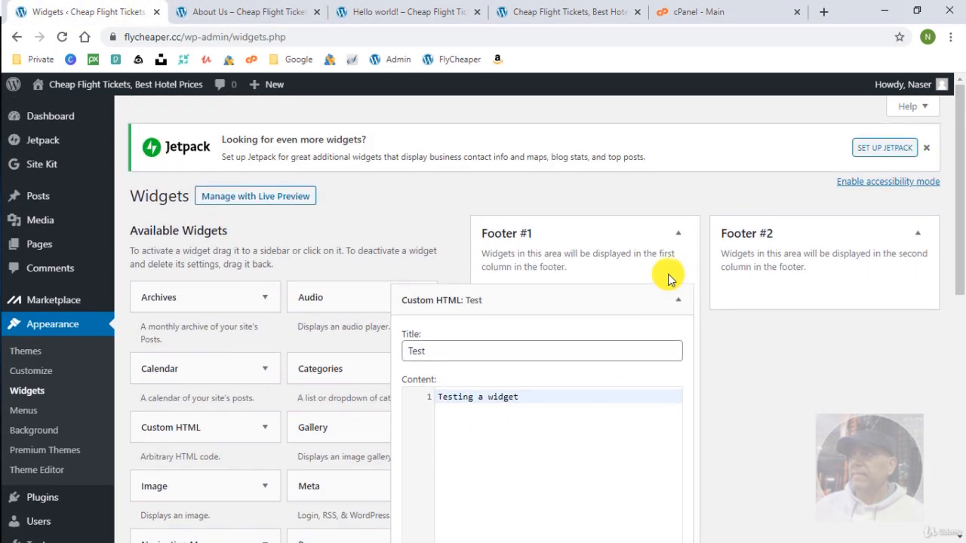
{"action": "left_click", "coordinate": [679, 309]}
{"action": "scroll", "coordinate": [717, 362], "scroll_direction": "down", "scroll_amount": 1}
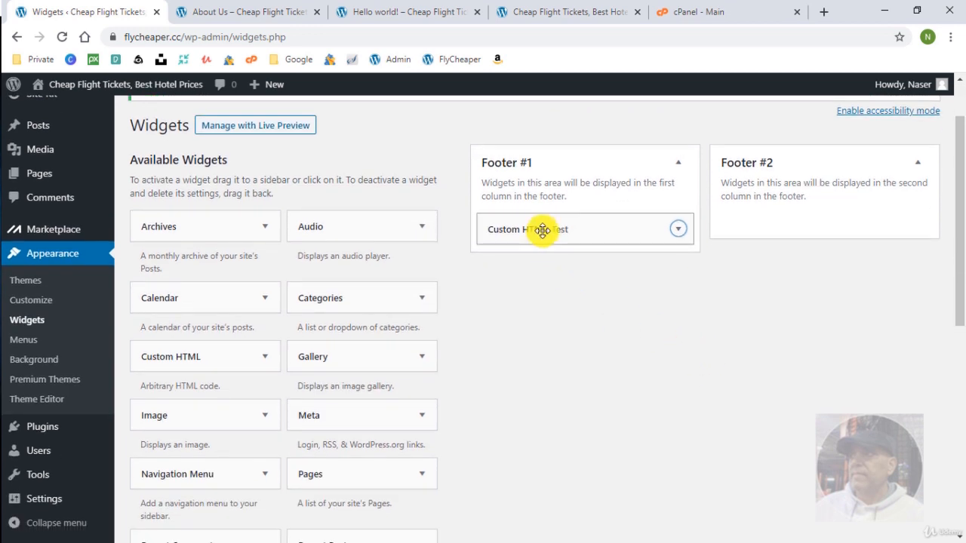
{"action": "left_click_drag", "start_coordinate": [544, 234], "coordinate": [220, 401]}
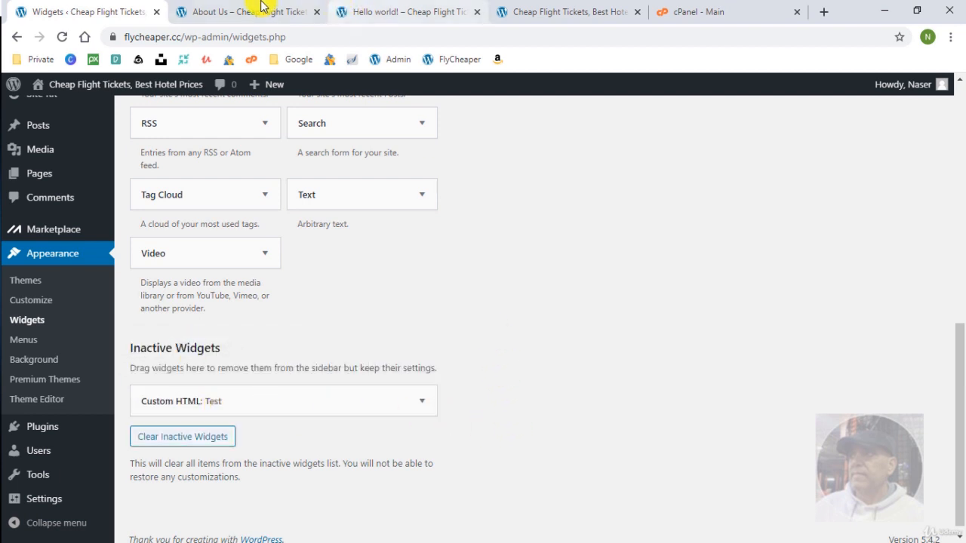
Reload the live site to check the footer.
{"action": "left_click", "coordinate": [580, 8]}
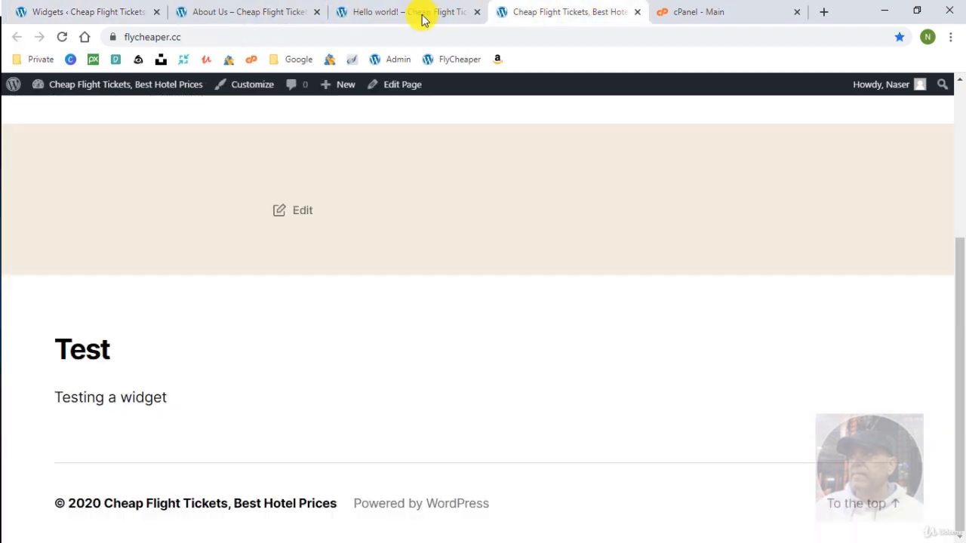
{"action": "left_click", "coordinate": [63, 38]}
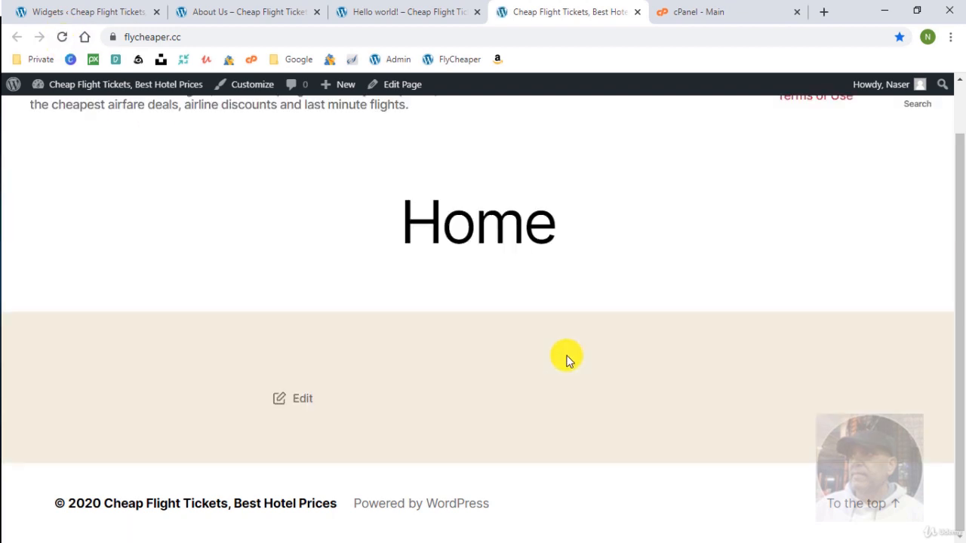
{"action": "scroll", "coordinate": [544, 364], "scroll_direction": "up", "scroll_amount": 3}
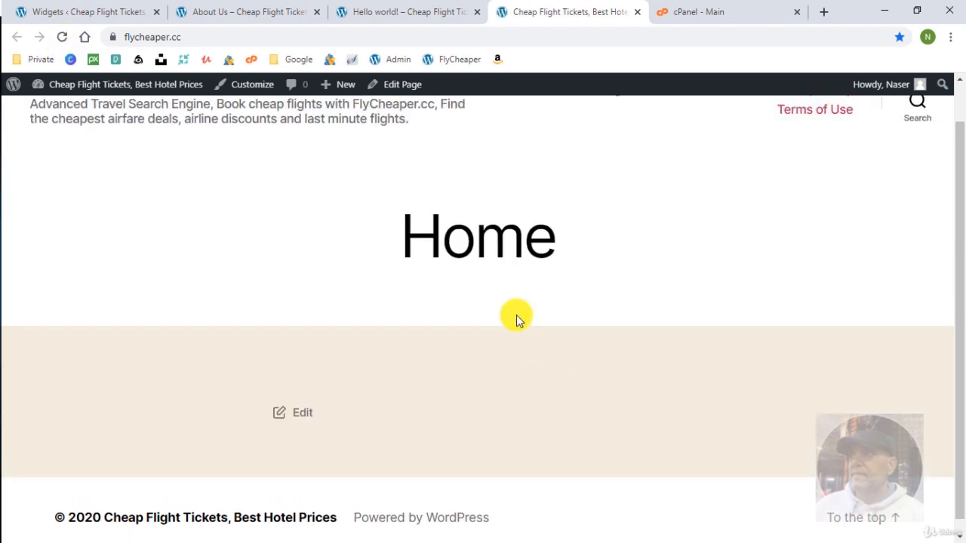
Move the Test widget back into Footer #1 and view the Home page footer.
{"action": "left_click", "coordinate": [117, 13]}
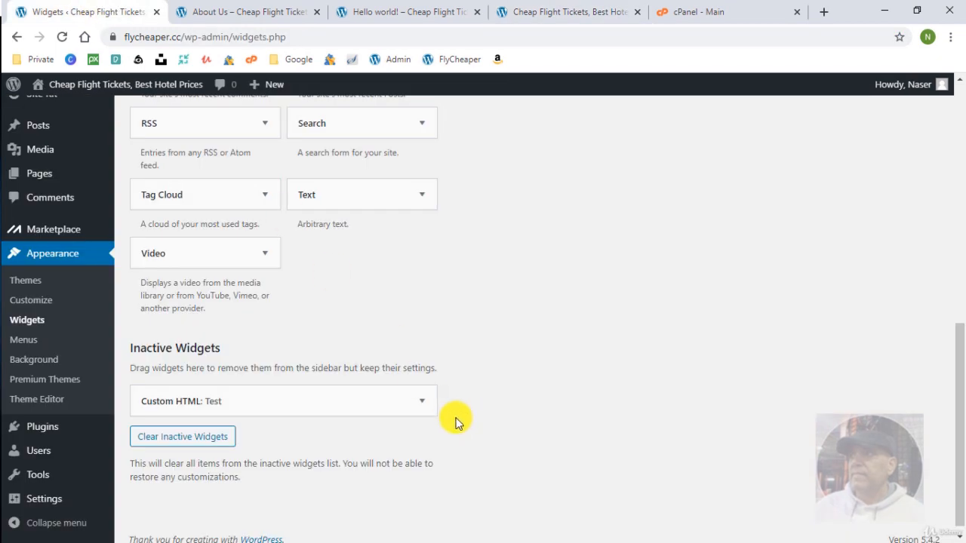
{"action": "left_click_drag", "start_coordinate": [388, 397], "coordinate": [596, 263]}
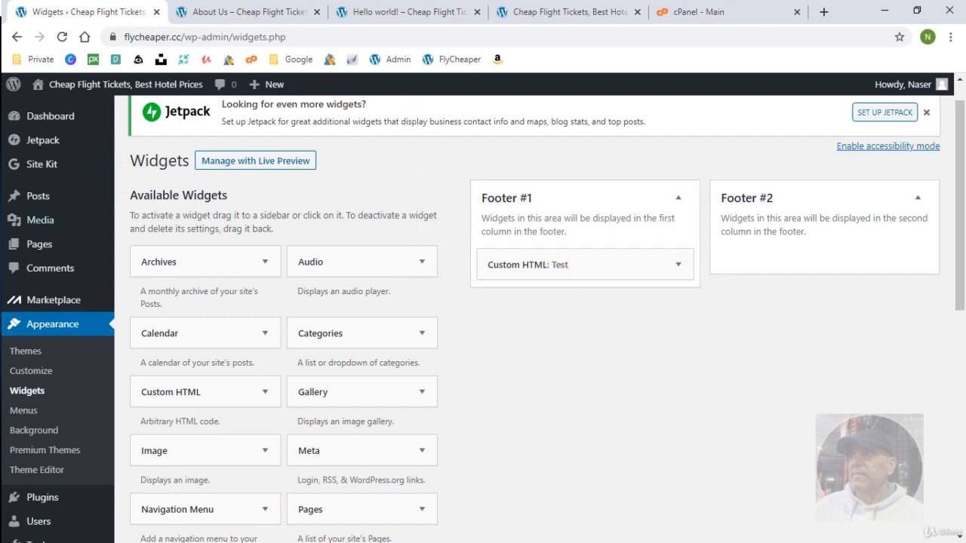
{"action": "key", "text": "ctrl+4"}
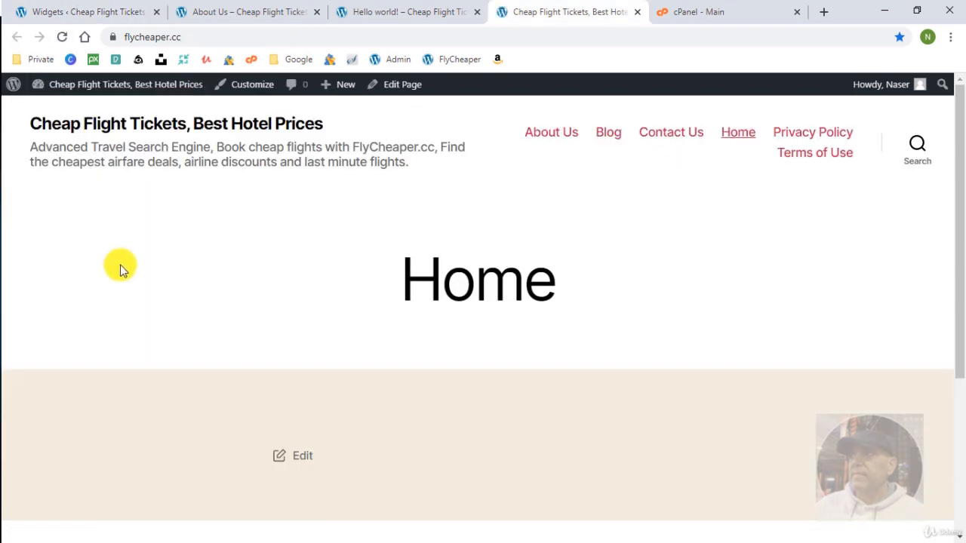
{"action": "scroll", "coordinate": [243, 325], "scroll_direction": "down", "scroll_amount": 3}
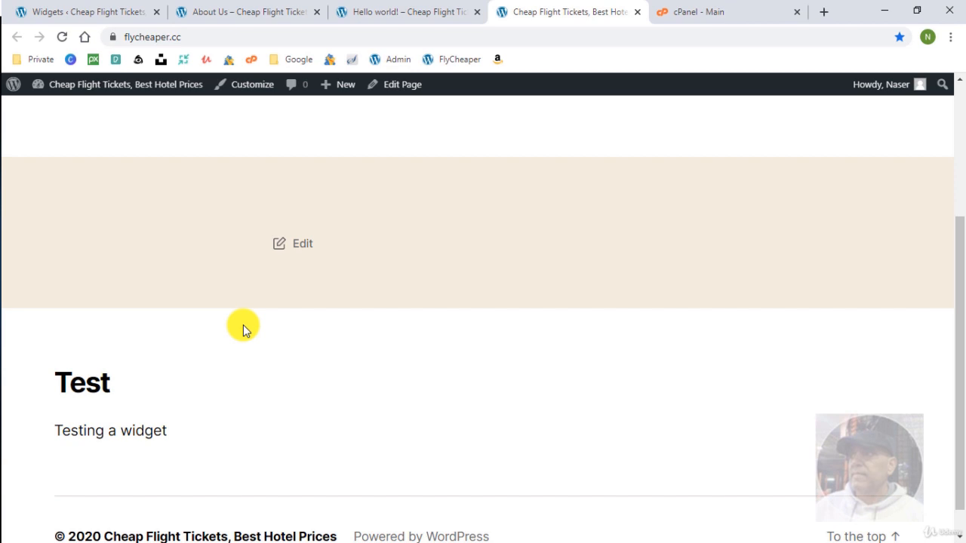
{"action": "scroll", "coordinate": [243, 325], "scroll_direction": "up", "scroll_amount": 3}
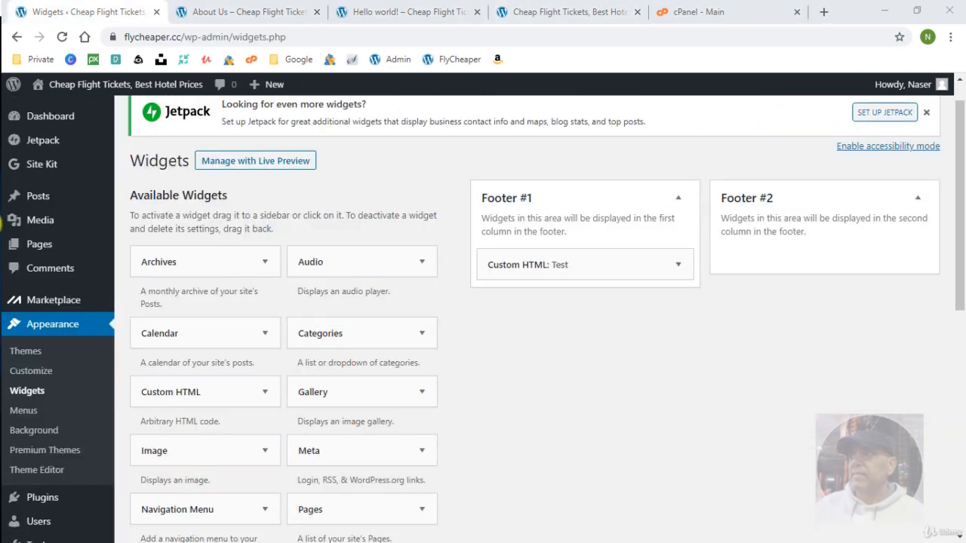
Look through the customizer's menu settings and the Menus admin page.
{"action": "left_click", "coordinate": [34, 370]}
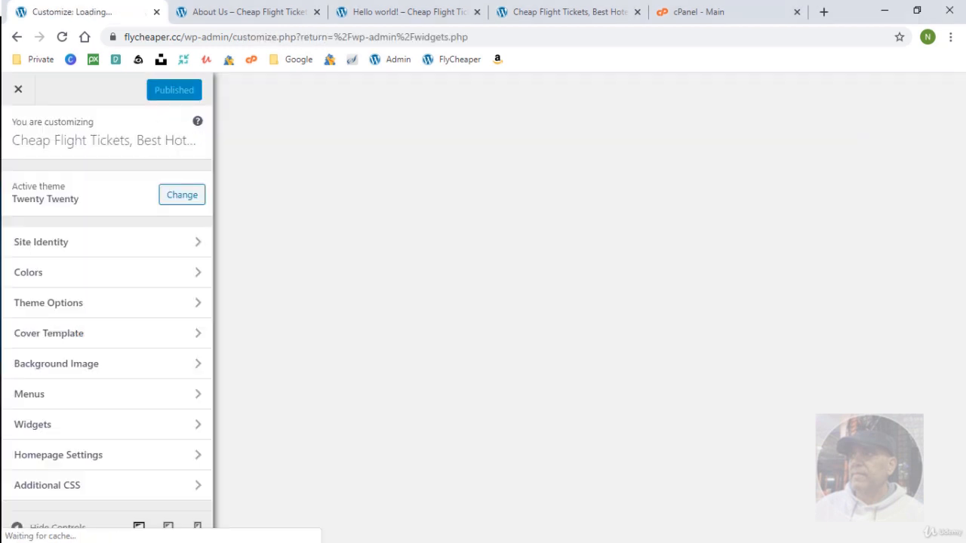
{"action": "left_click", "coordinate": [135, 401]}
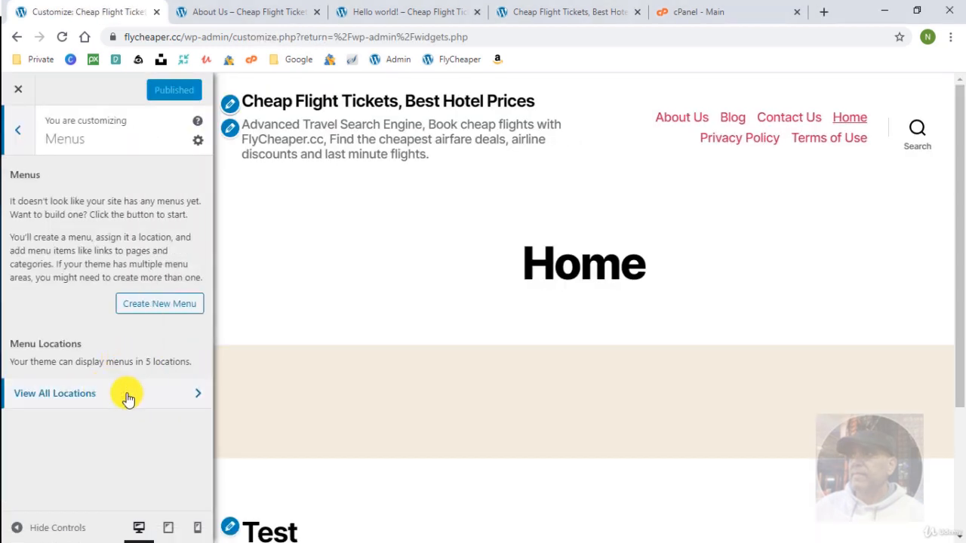
{"action": "left_click", "coordinate": [18, 89]}
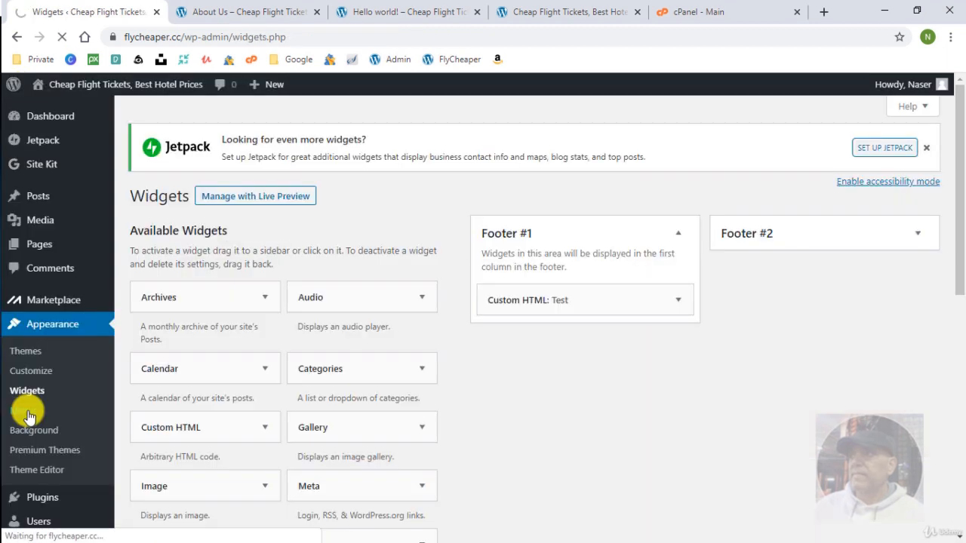
{"action": "left_click", "coordinate": [28, 417]}
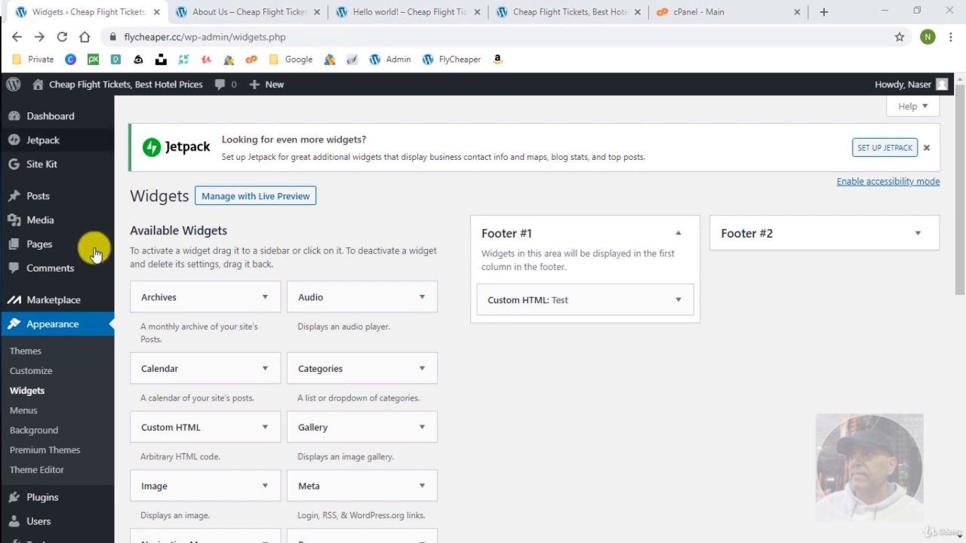
In the customizer's Colors panel, set the Background Color to #f5f5f5.
{"action": "left_click", "coordinate": [32, 371]}
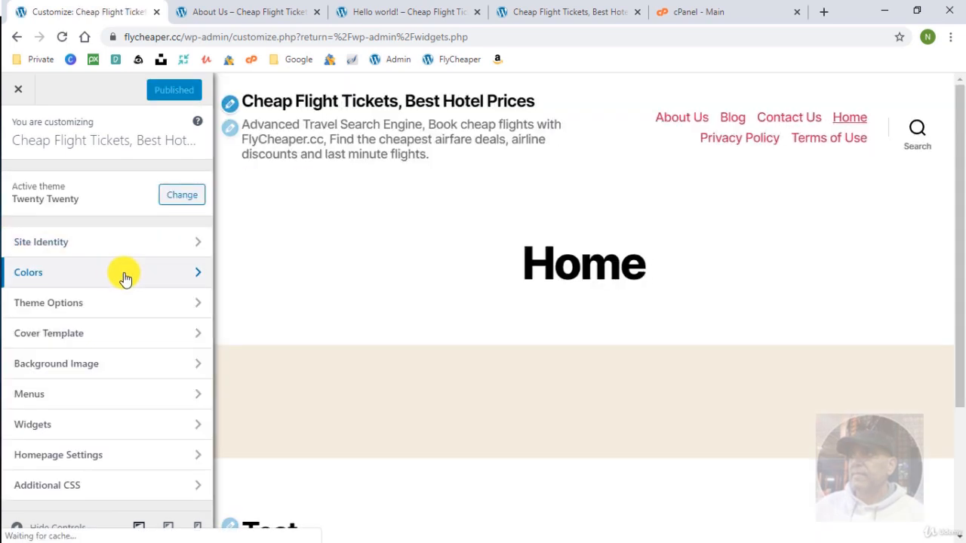
{"action": "left_click", "coordinate": [125, 278]}
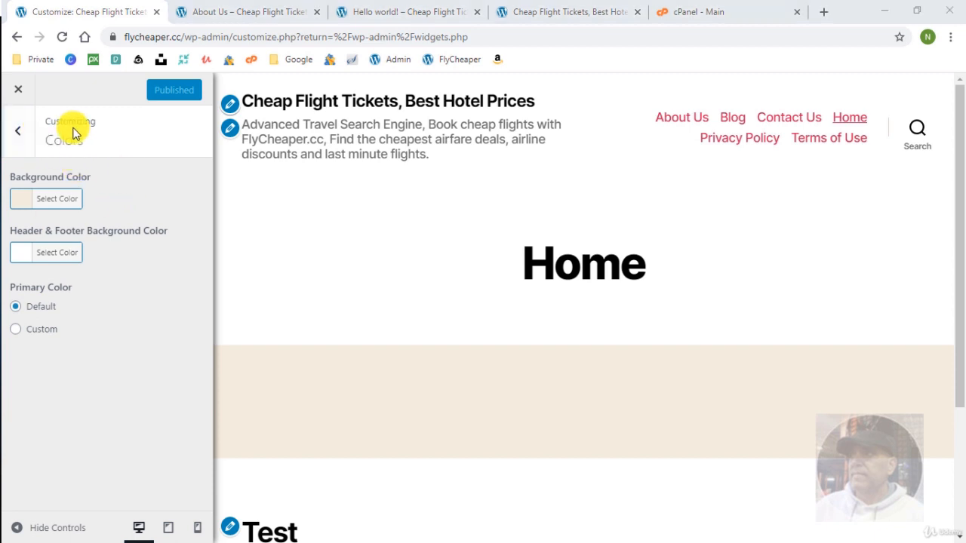
{"action": "left_click", "coordinate": [55, 203]}
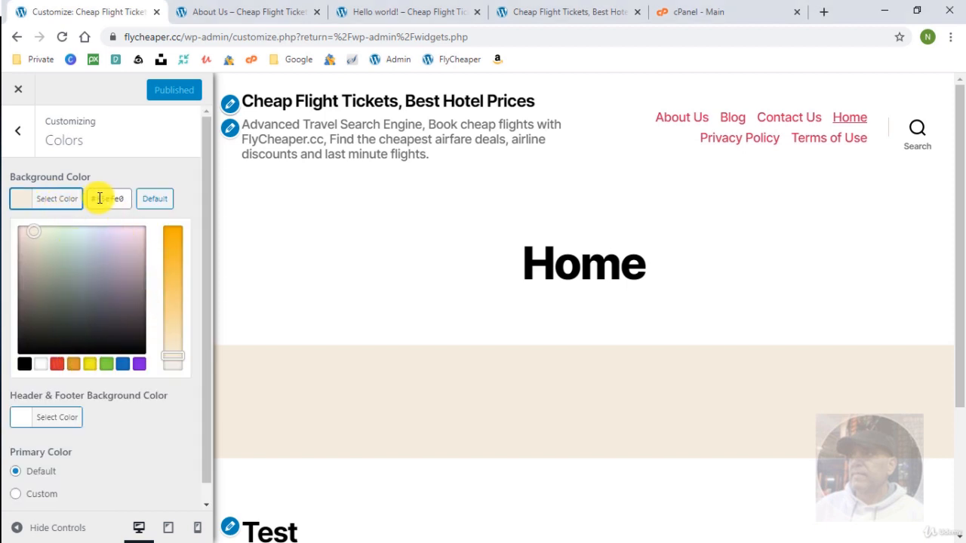
{"action": "left_click_drag", "start_coordinate": [107, 197], "coordinate": [136, 201]}
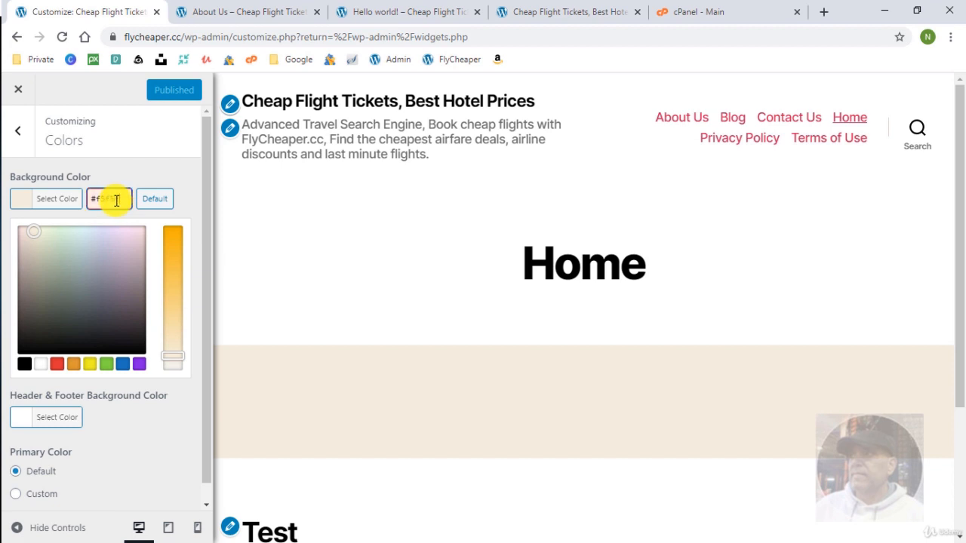
{"action": "type", "text": "5f5f5"}
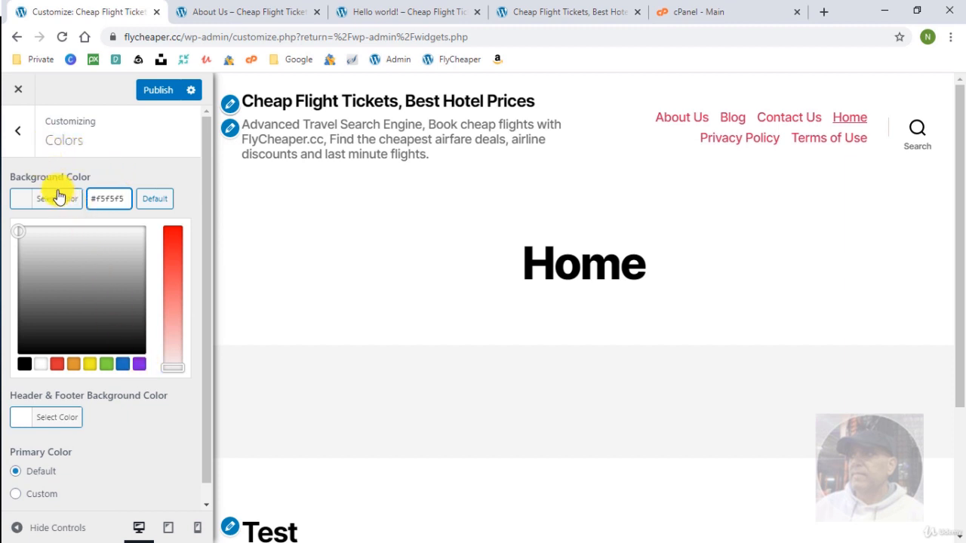
{"action": "left_click", "coordinate": [137, 172]}
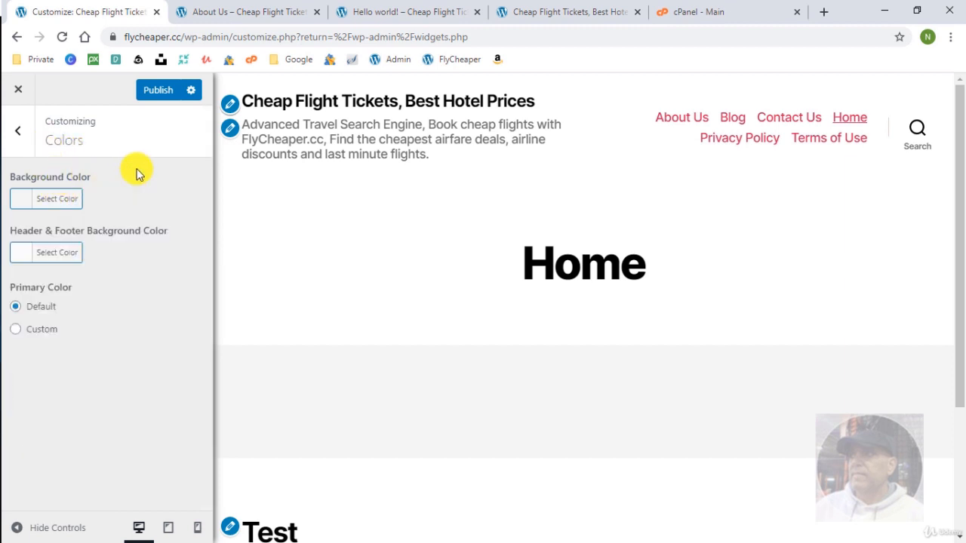
Set the Header & Footer colour to #333333, publish, and exit the customizer.
{"action": "left_click", "coordinate": [61, 253]}
{"action": "double_click", "coordinate": [130, 247]}
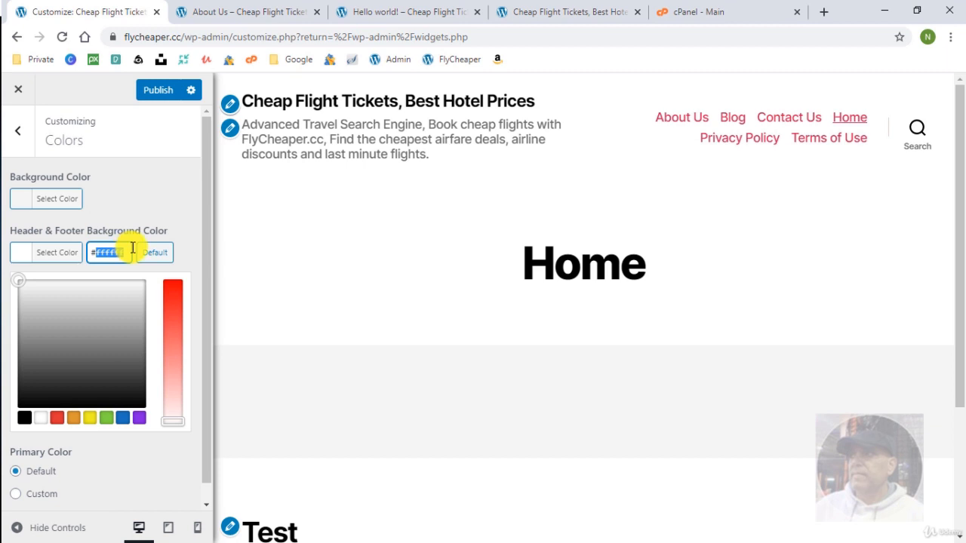
{"action": "type", "text": "333333"}
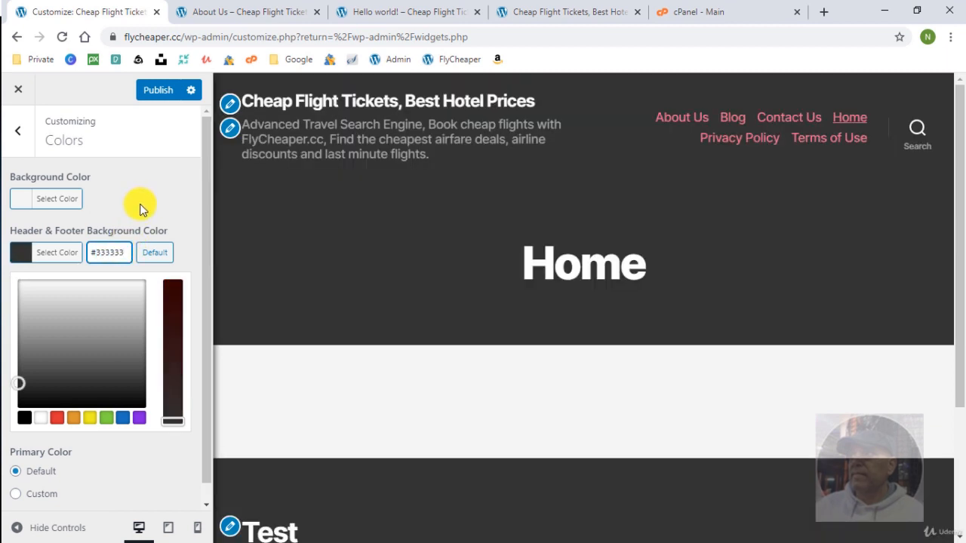
{"action": "left_click", "coordinate": [146, 196]}
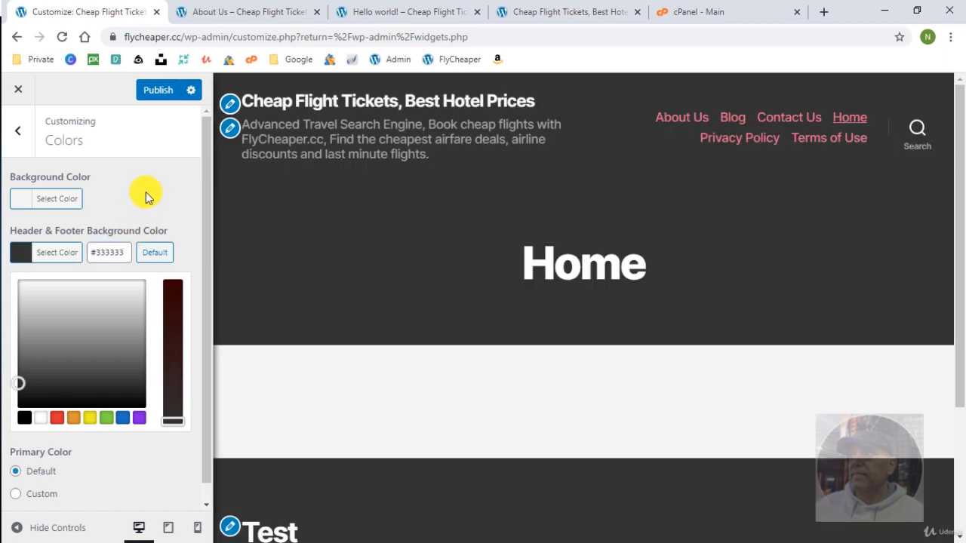
{"action": "left_click", "coordinate": [160, 95]}
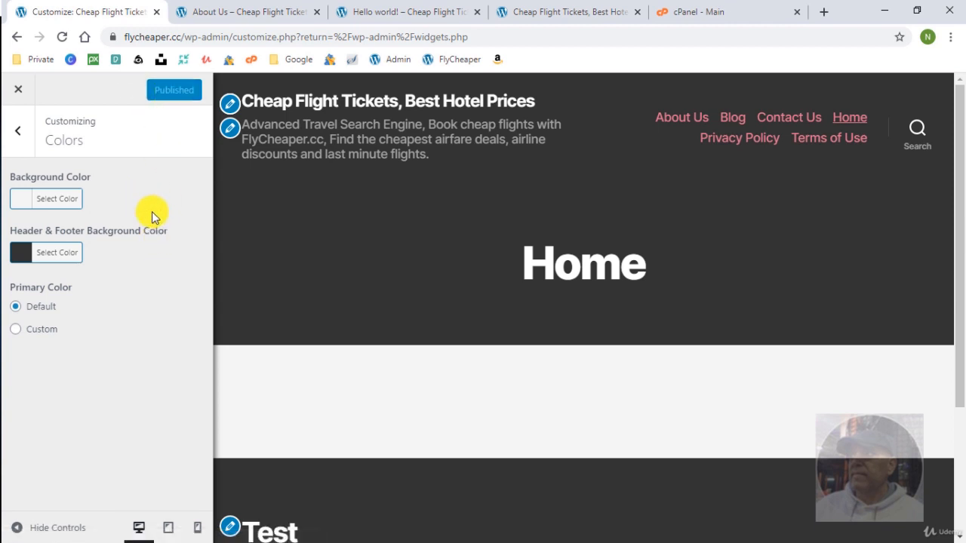
{"action": "left_click", "coordinate": [25, 90]}
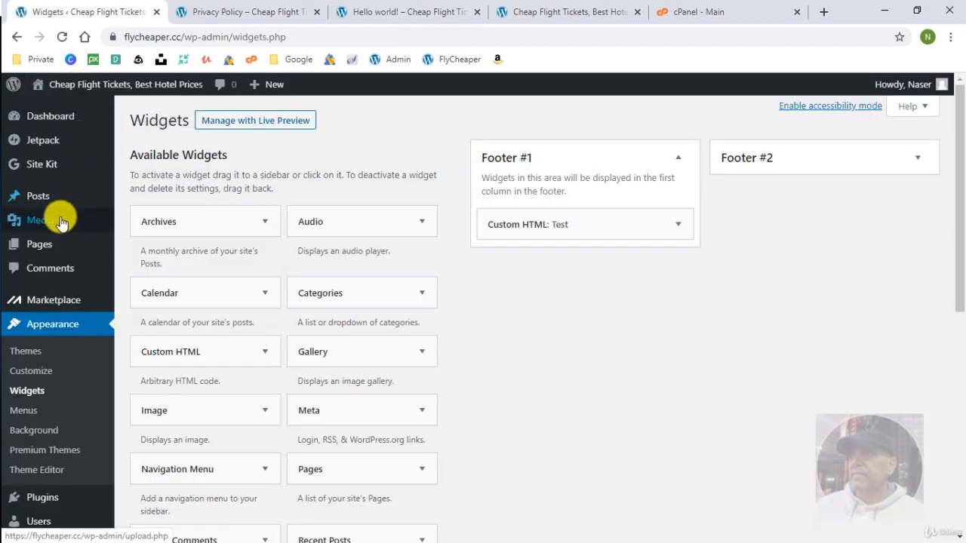
Open the Home page for editing from the Pages list.
{"action": "mouse_move", "coordinate": [38, 246]}
{"action": "left_click", "coordinate": [99, 240]}
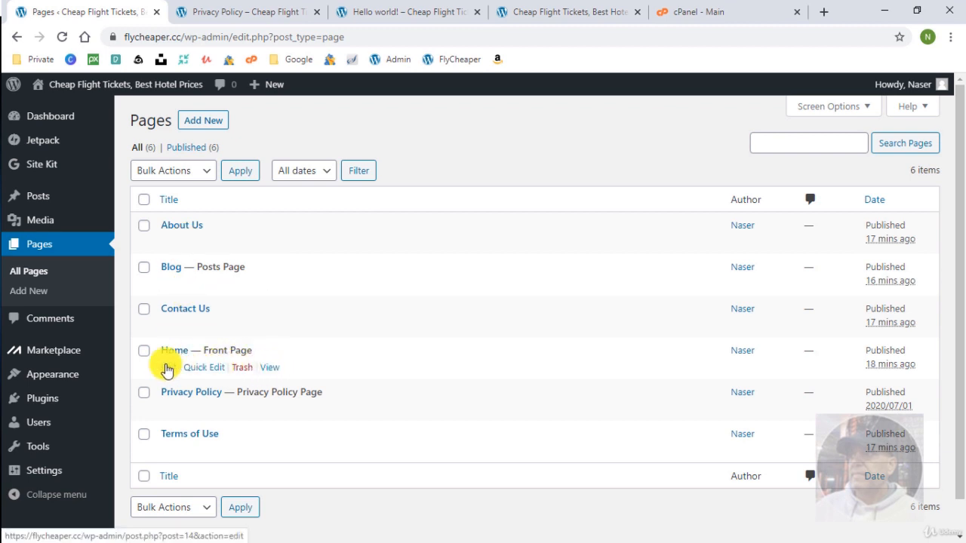
{"action": "left_click", "coordinate": [543, 10]}
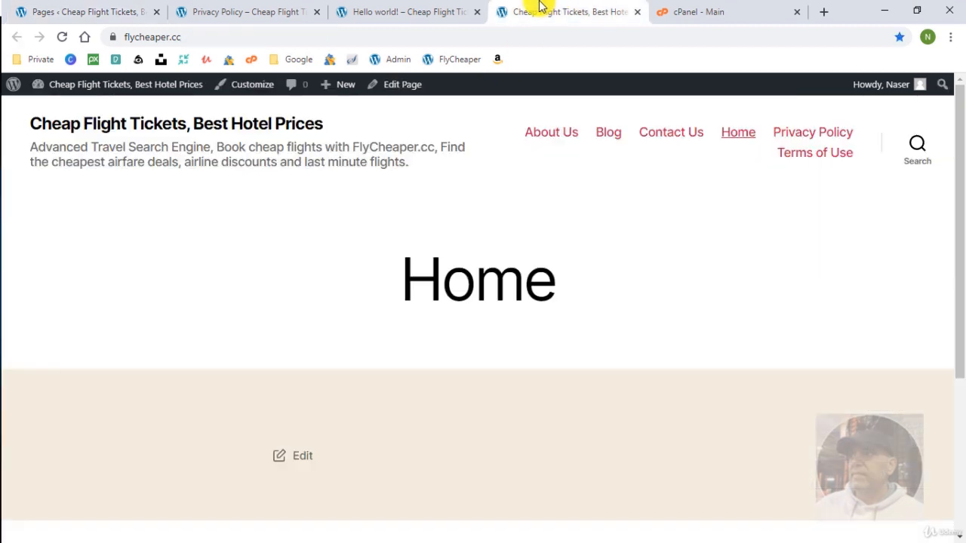
{"action": "left_click", "coordinate": [404, 86]}
Copy the two Comments paragraphs from the Privacy Policy into the Home page editor.
{"action": "left_click", "coordinate": [255, 13]}
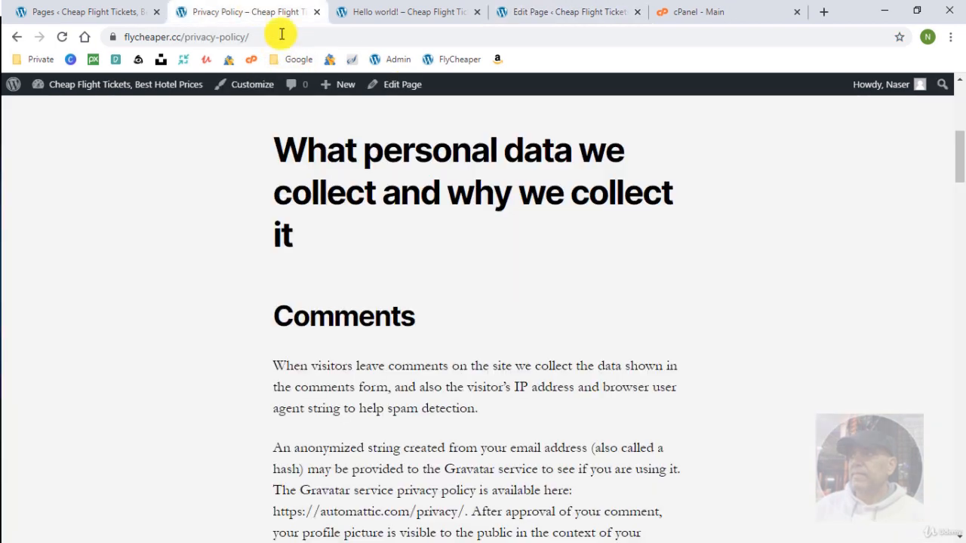
{"action": "scroll", "coordinate": [294, 317], "scroll_direction": "down", "scroll_amount": 2}
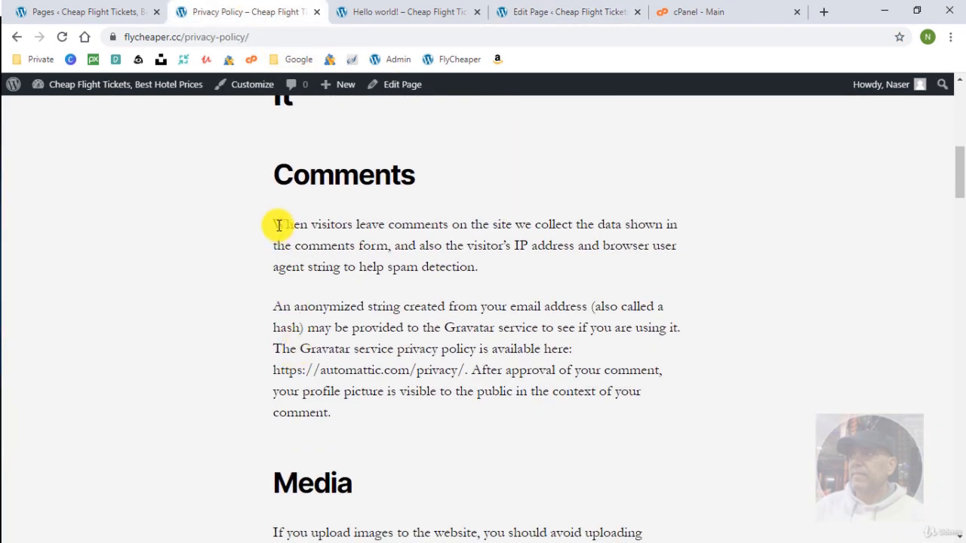
{"action": "left_click_drag", "start_coordinate": [281, 230], "coordinate": [360, 412]}
{"action": "key", "text": "ctrl+c"}
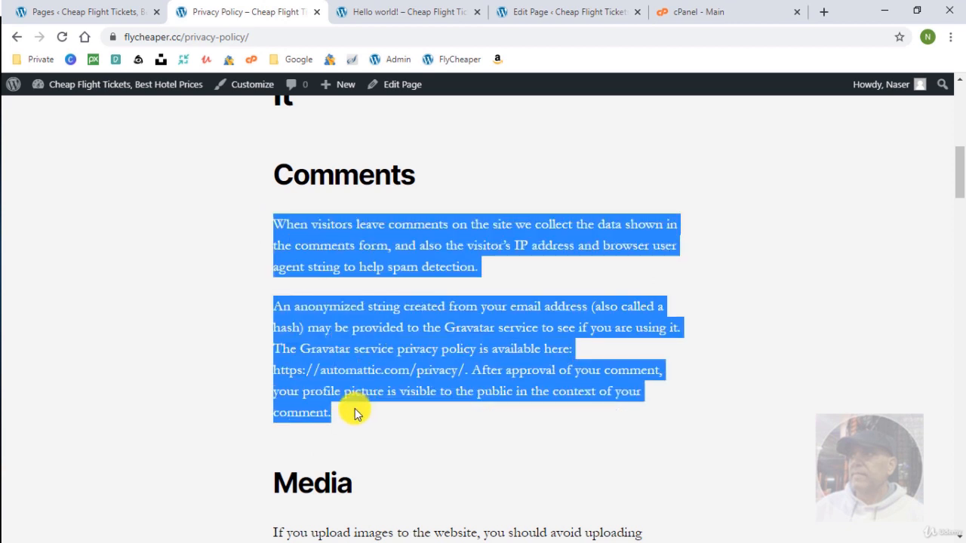
{"action": "left_click", "coordinate": [510, 15]}
{"action": "key", "text": "ctrl+v"}
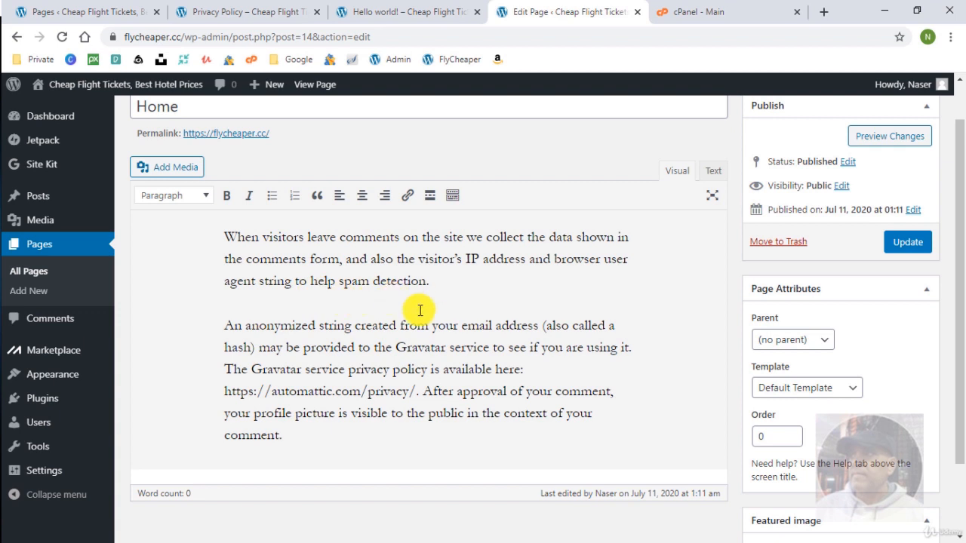
Update the Home page and check the result.
{"action": "left_click", "coordinate": [910, 243]}
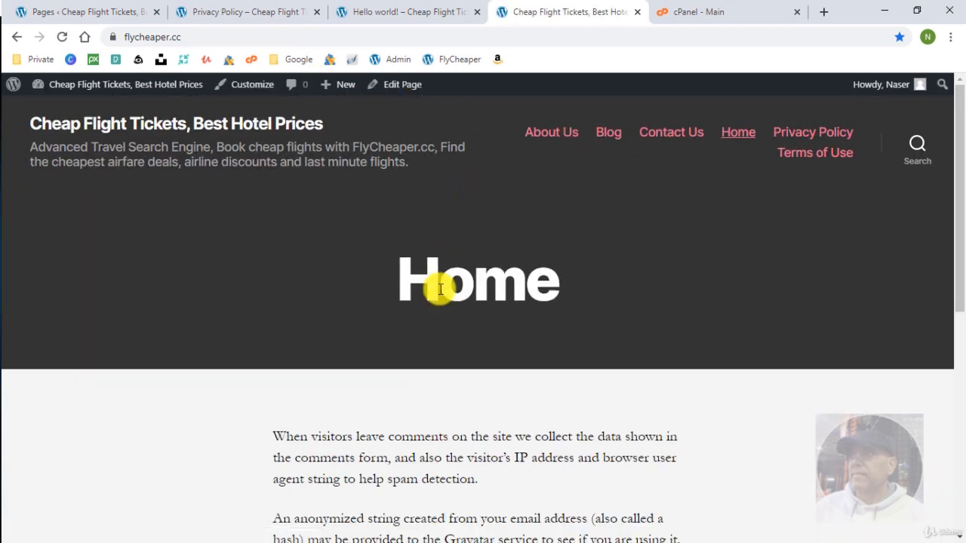
{"action": "scroll", "coordinate": [437, 285], "scroll_direction": "down", "scroll_amount": 6}
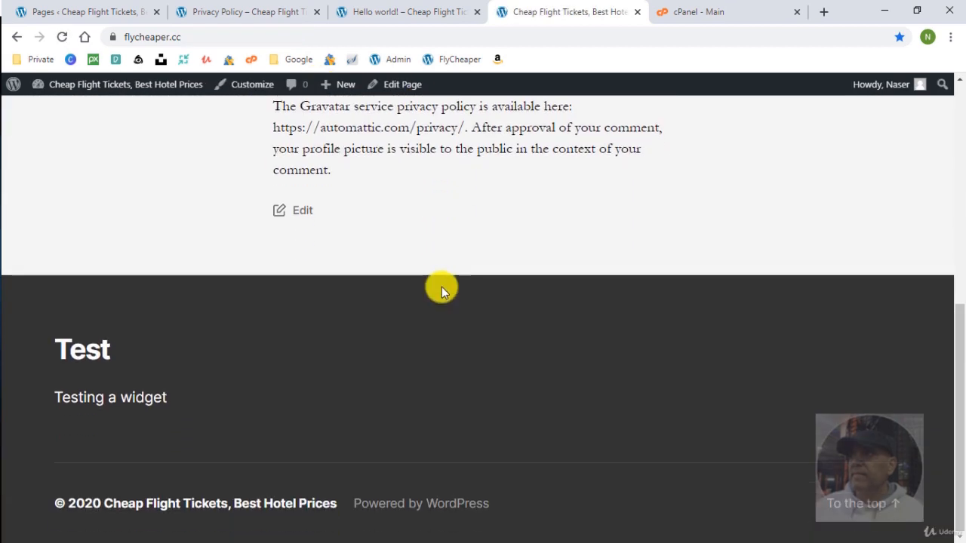
{"action": "scroll", "coordinate": [441, 287], "scroll_direction": "up", "scroll_amount": 3}
{"action": "scroll", "coordinate": [441, 286], "scroll_direction": "up", "scroll_amount": 3}
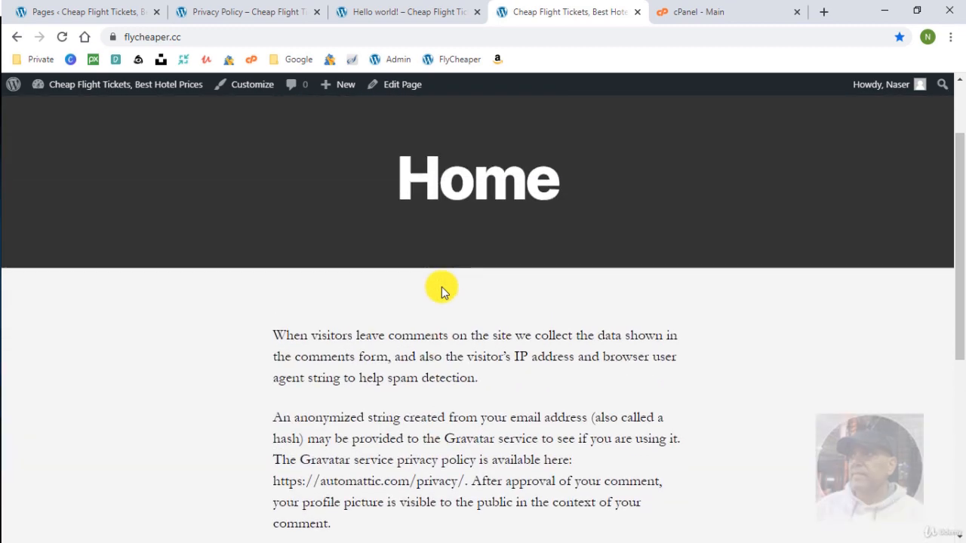
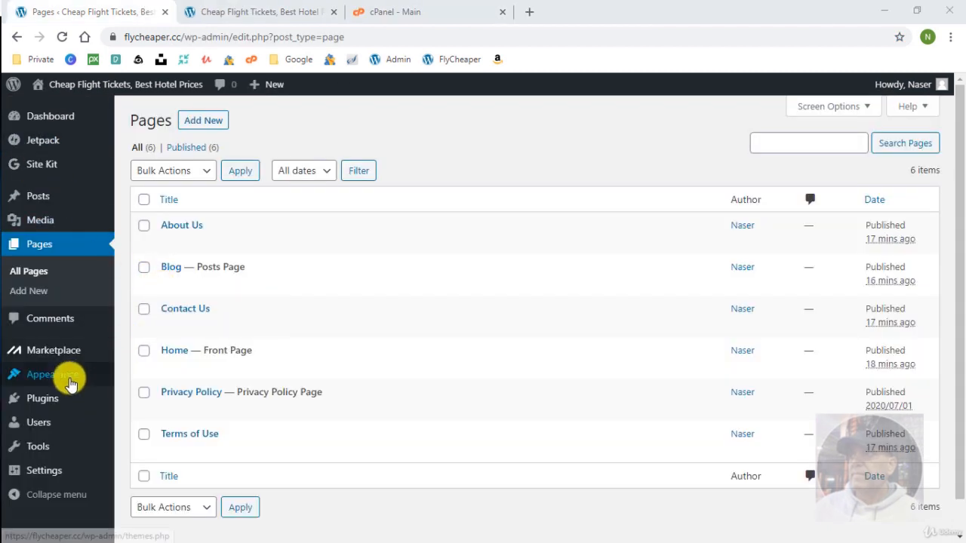
Under Appearance > Menus, create an empty 'Main menu' and then an empty 'Footer Menu'.
{"action": "mouse_move", "coordinate": [68, 383]}
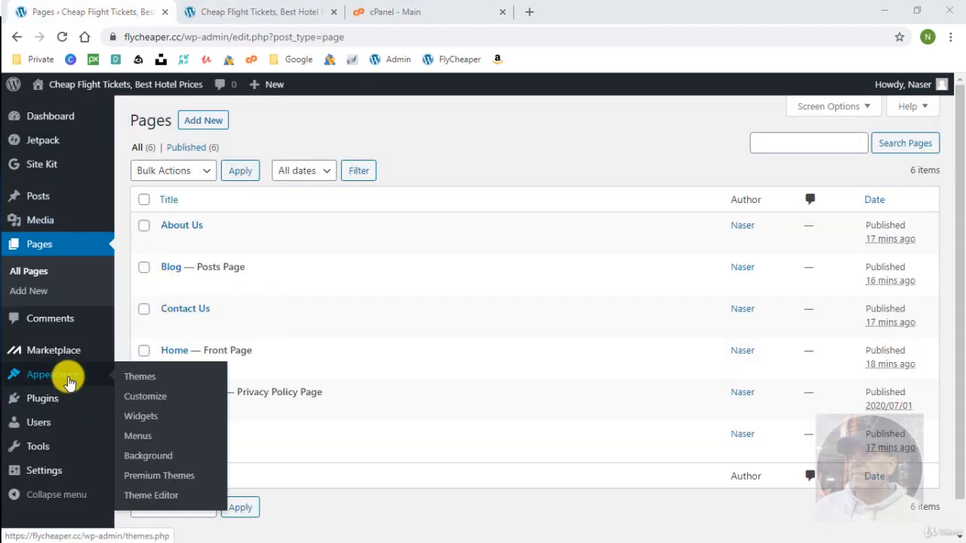
{"action": "left_click", "coordinate": [140, 433]}
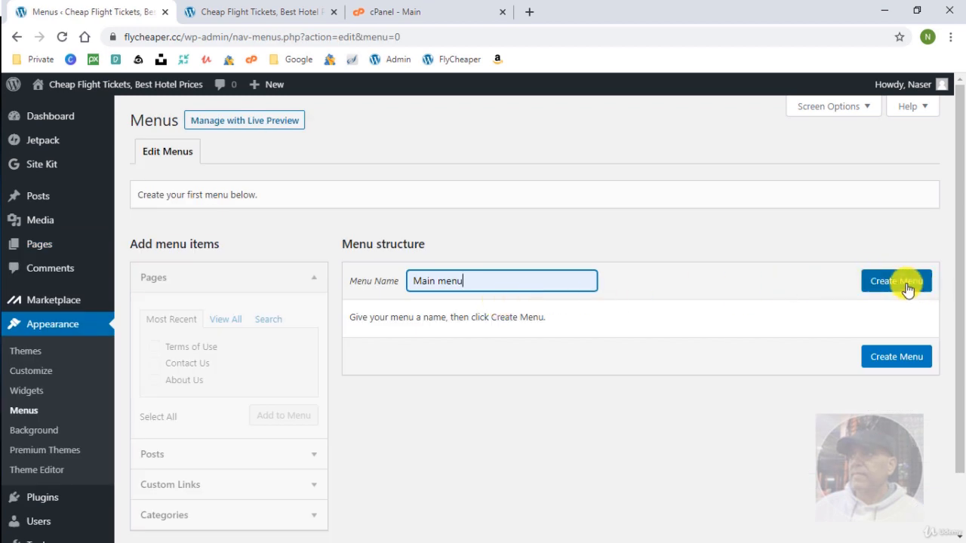
{"action": "left_click", "coordinate": [895, 283]}
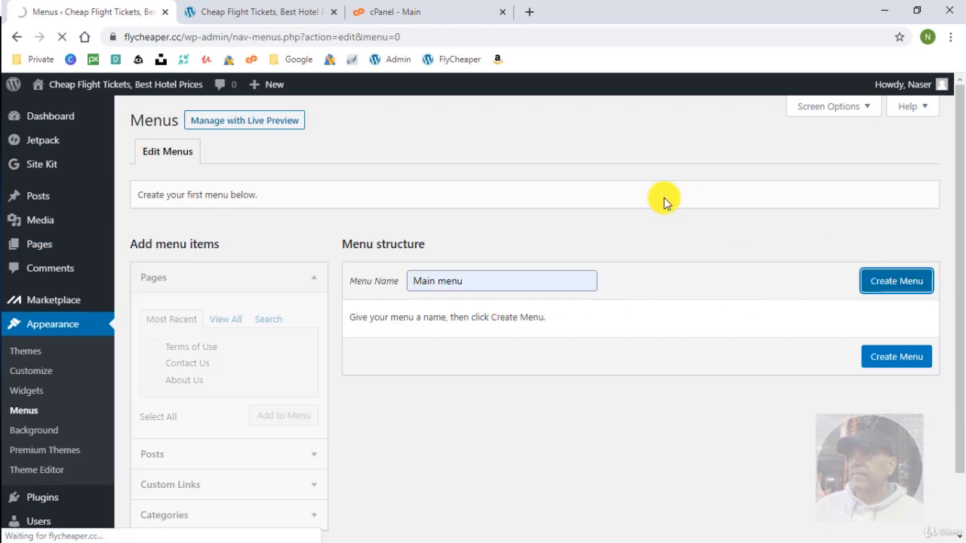
{"action": "left_click", "coordinate": [280, 197]}
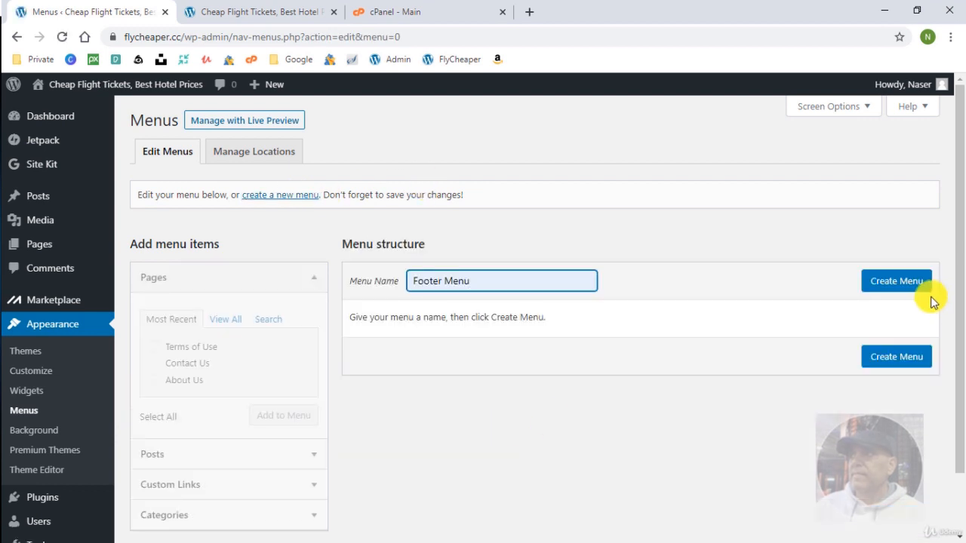
{"action": "left_click", "coordinate": [886, 284]}
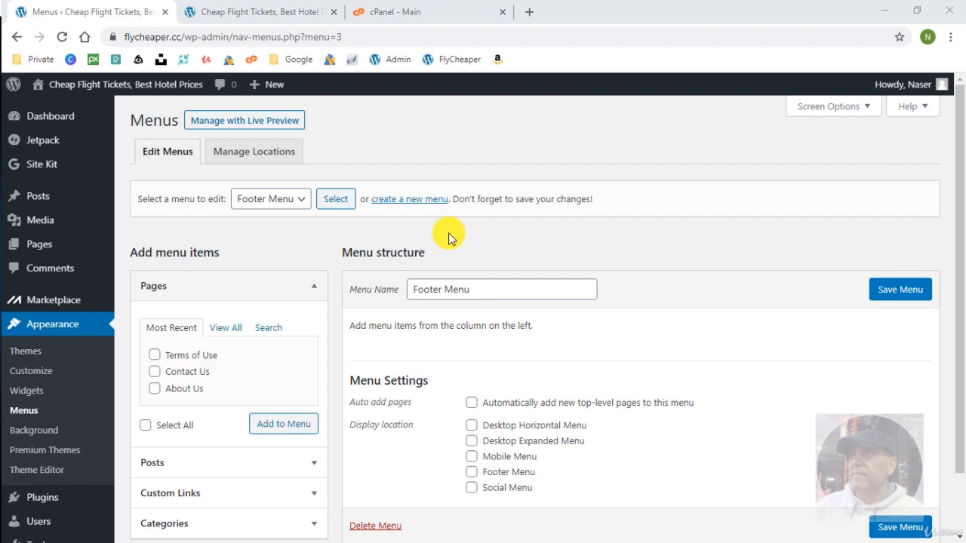
Review the live site's current header navigation and footer.
{"action": "left_click", "coordinate": [240, 9]}
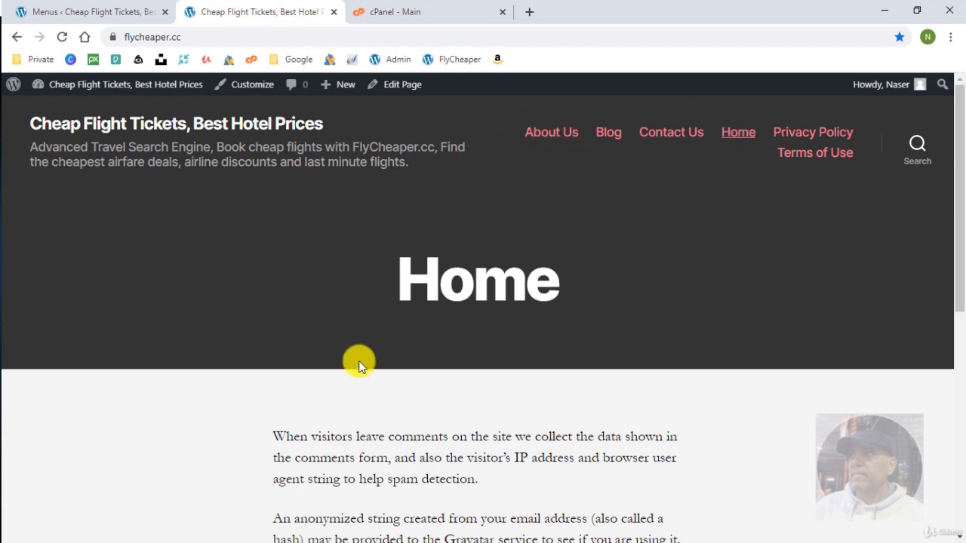
{"action": "scroll", "coordinate": [360, 367], "scroll_direction": "down", "scroll_amount": 6}
{"action": "scroll", "coordinate": [437, 479], "scroll_direction": "down", "scroll_amount": 1}
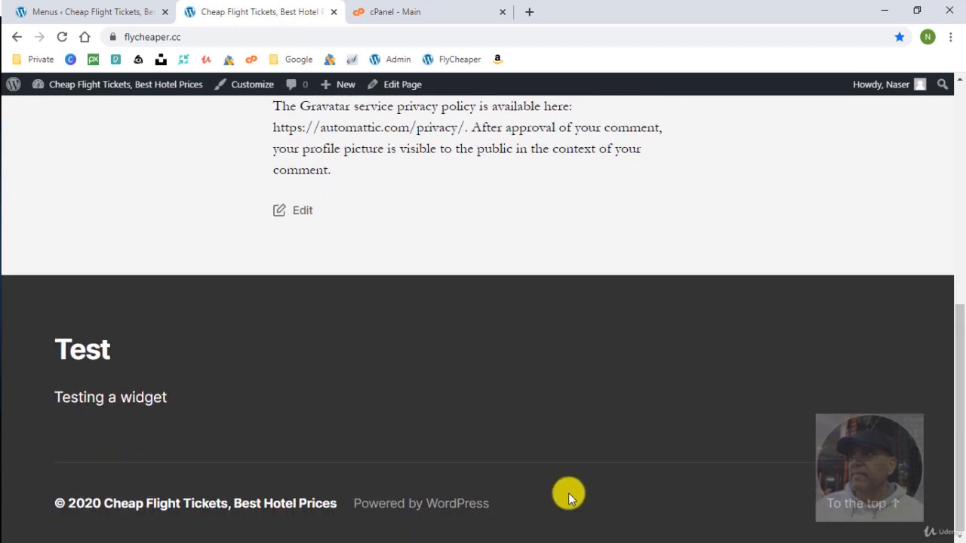
{"action": "scroll", "coordinate": [536, 416], "scroll_direction": "up", "scroll_amount": 2}
{"action": "left_click", "coordinate": [118, 9]}
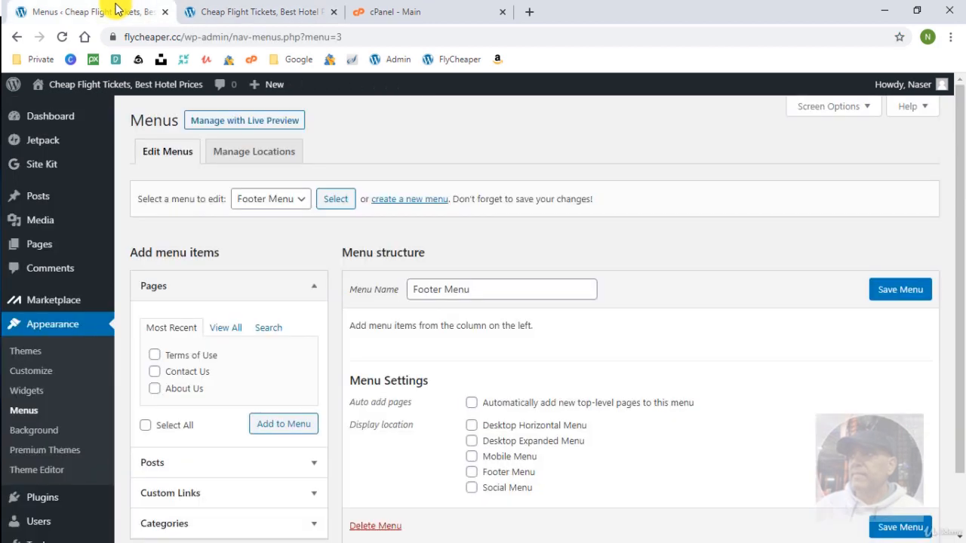
Check which menus are assigned to each theme location, leaving Desktop Horizontal Menu unchanged.
{"action": "left_click", "coordinate": [262, 151]}
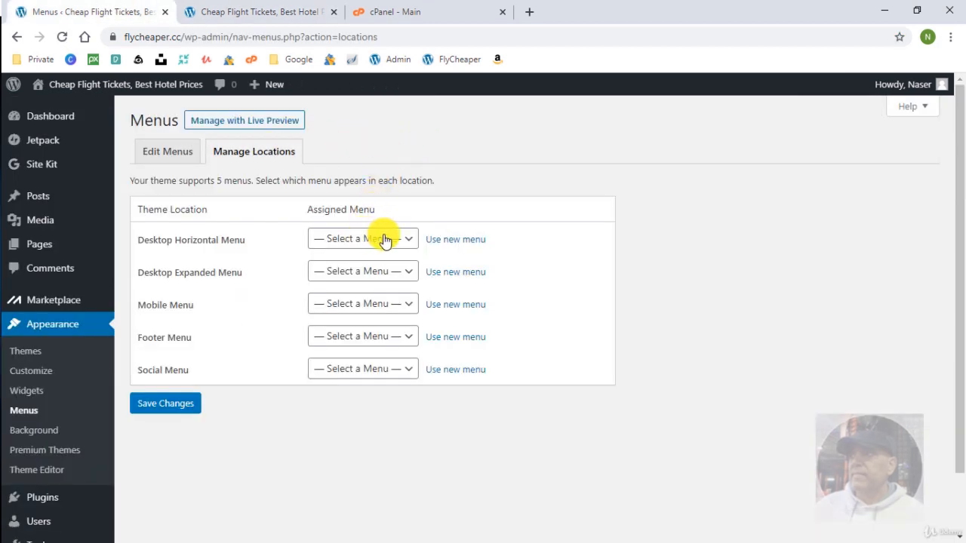
{"action": "left_click", "coordinate": [383, 239]}
{"action": "left_click", "coordinate": [601, 300]}
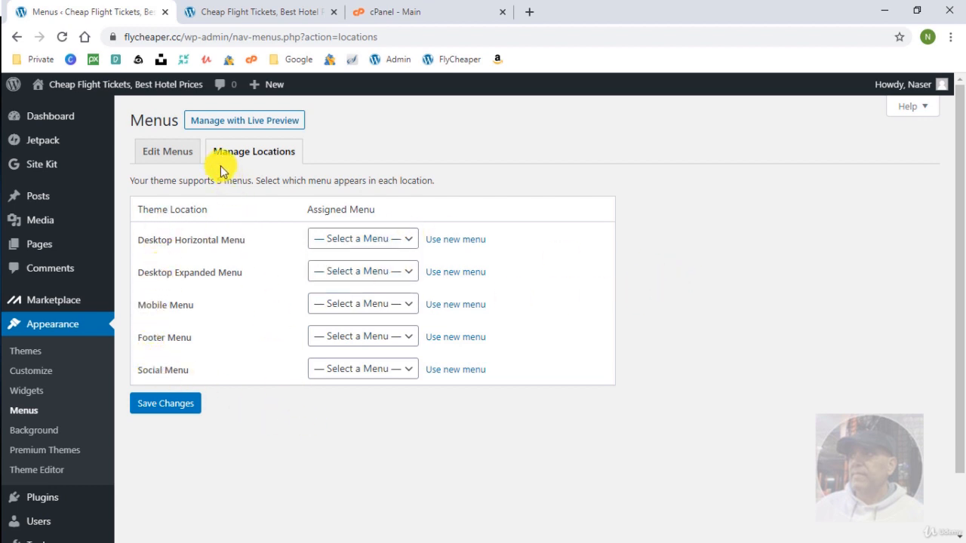
{"action": "left_click", "coordinate": [167, 152]}
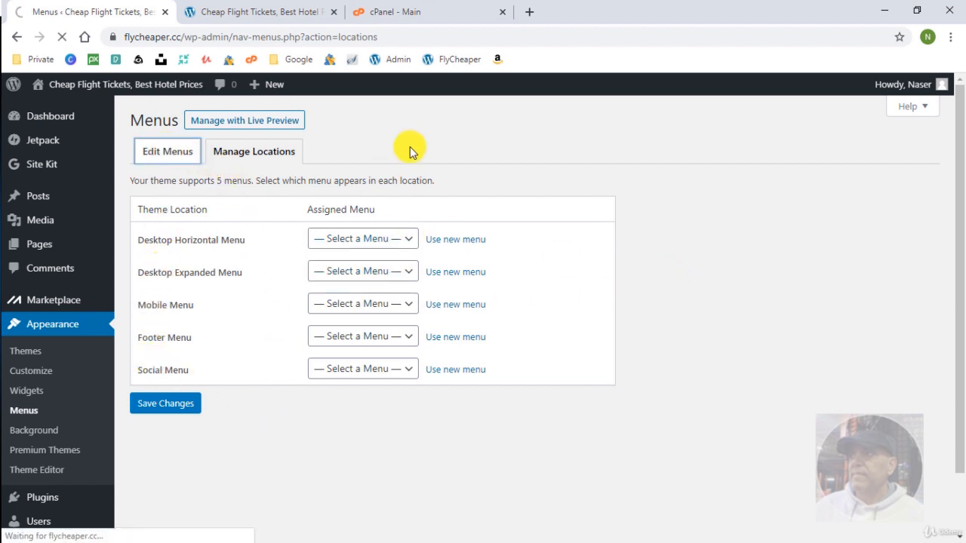
Assign Footer Menu to the Footer Menu display location and save it.
{"action": "scroll", "coordinate": [550, 332], "scroll_direction": "down", "scroll_amount": 2}
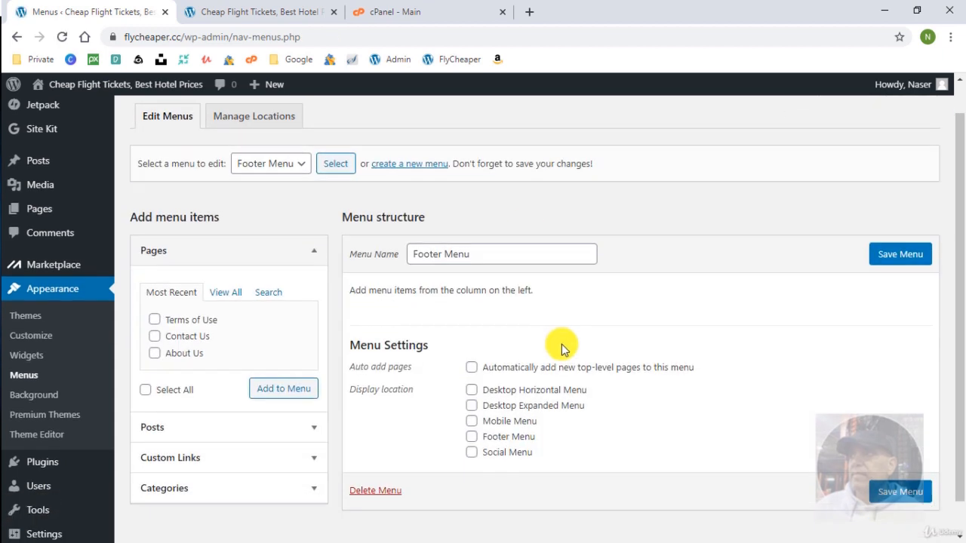
{"action": "left_click", "coordinate": [472, 402]}
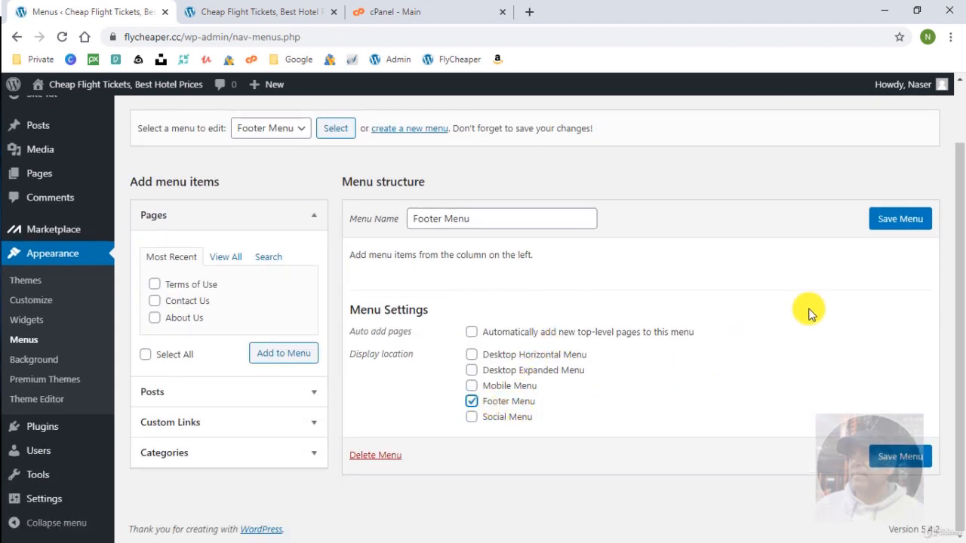
{"action": "left_click", "coordinate": [899, 219]}
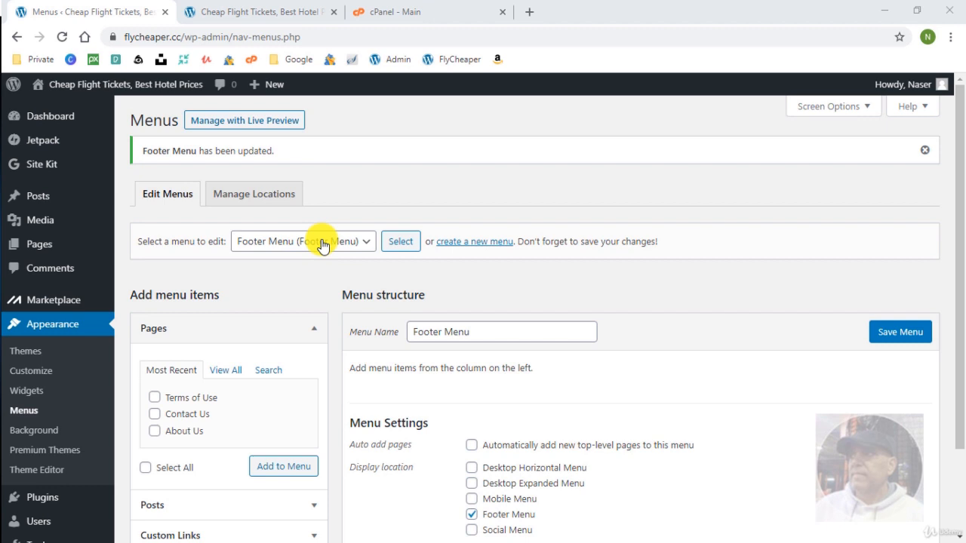
Switch the menu editor to Main menu.
{"action": "left_click", "coordinate": [323, 243]}
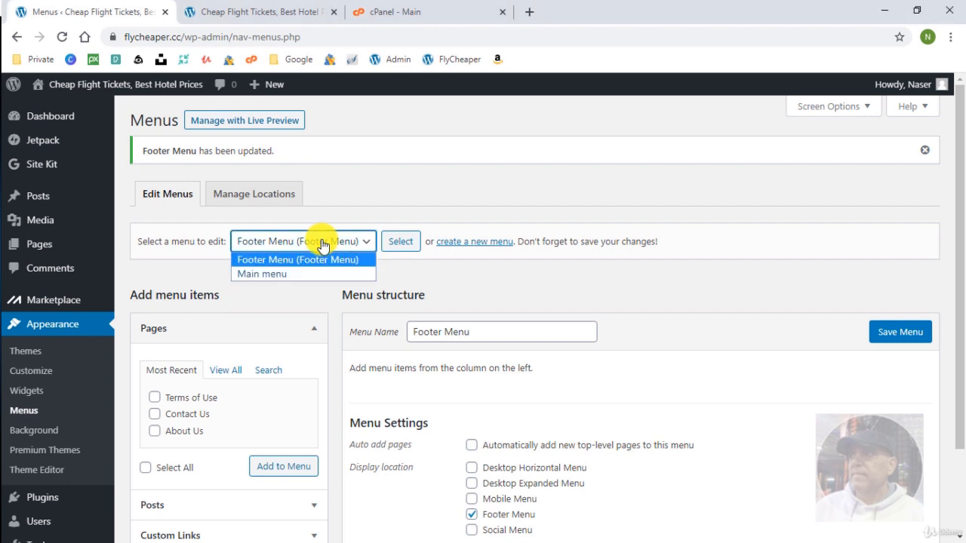
{"action": "left_click", "coordinate": [293, 275]}
{"action": "left_click", "coordinate": [411, 243]}
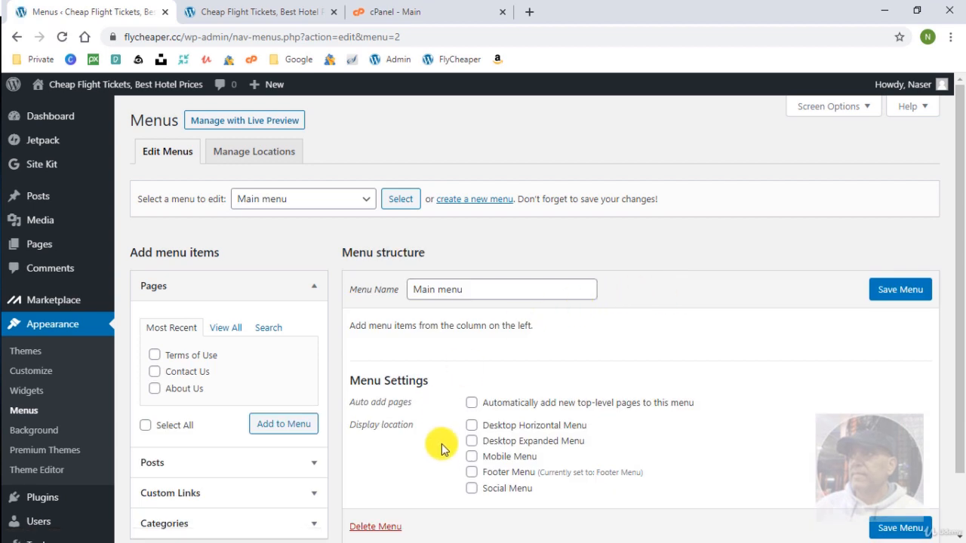
Set Main menu to Desktop Horizontal Menu, add Home, Blog, About Us and Contact Us pages, and save.
{"action": "left_click", "coordinate": [473, 427]}
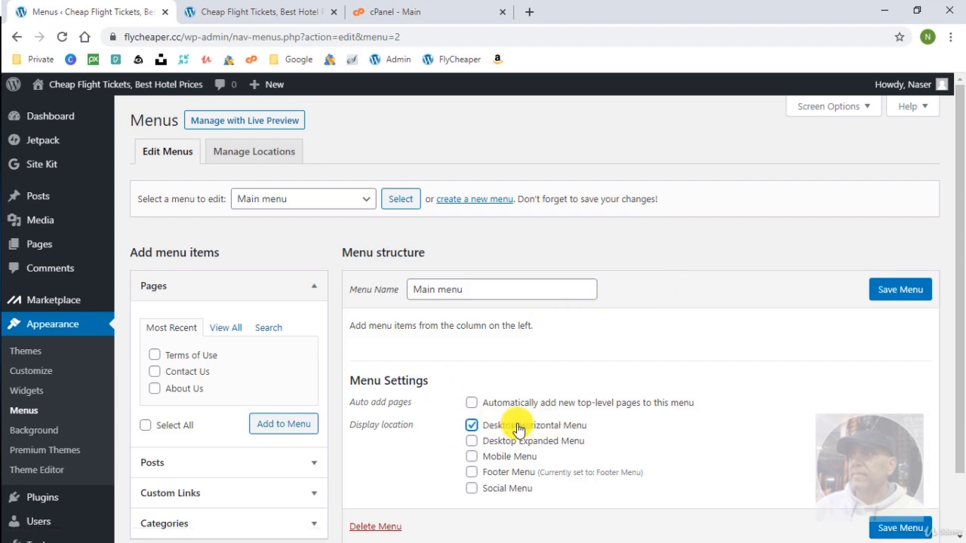
{"action": "left_click", "coordinate": [901, 290]}
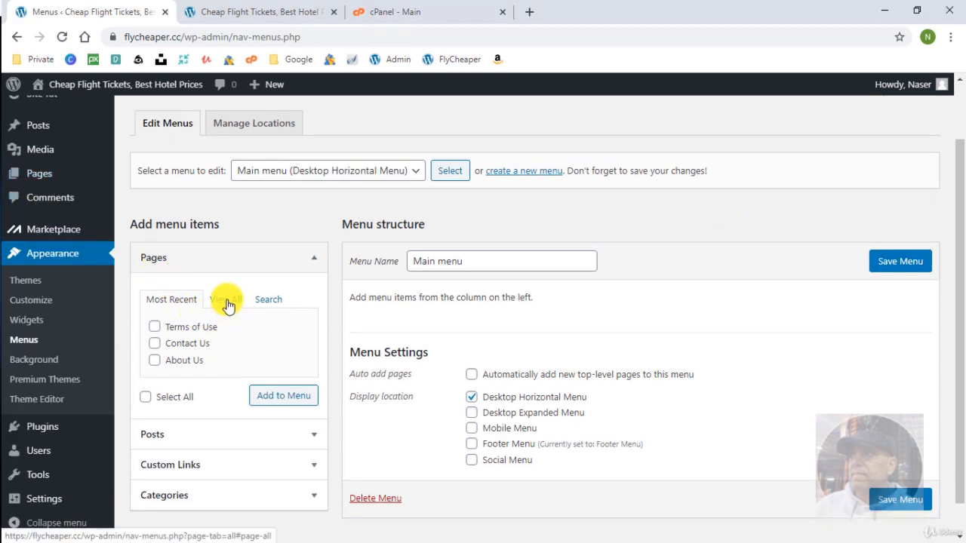
{"action": "left_click", "coordinate": [227, 301]}
{"action": "left_click", "coordinate": [155, 327]}
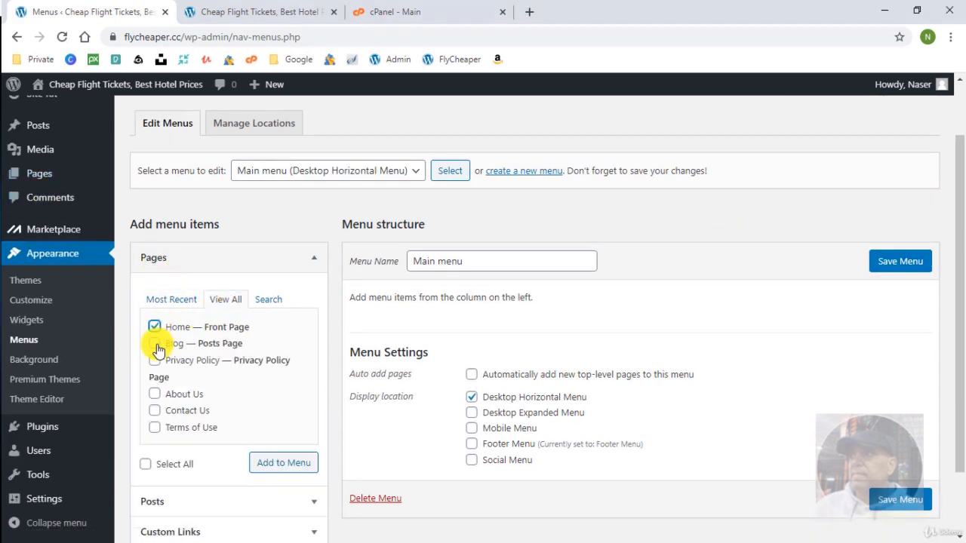
{"action": "left_click", "coordinate": [155, 346]}
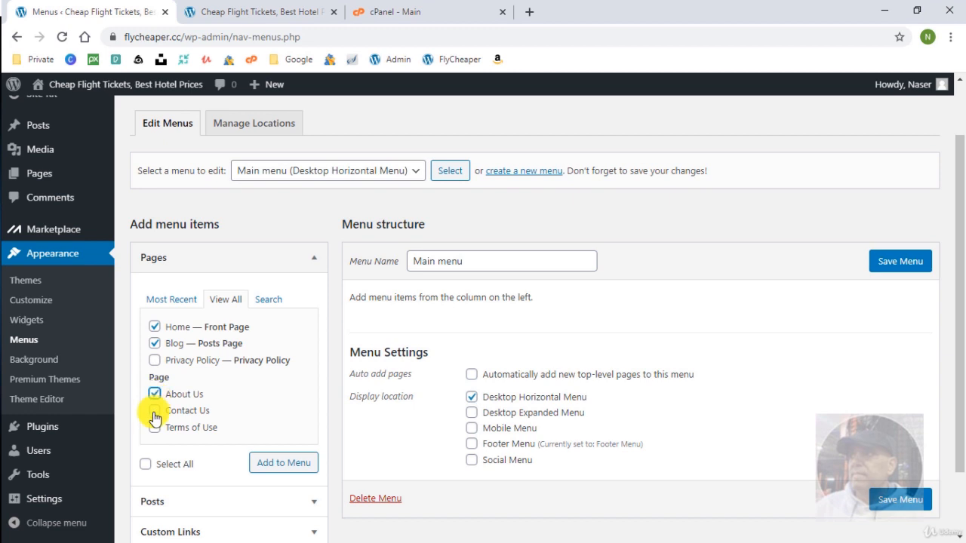
{"action": "left_click", "coordinate": [155, 410]}
{"action": "left_click", "coordinate": [268, 465]}
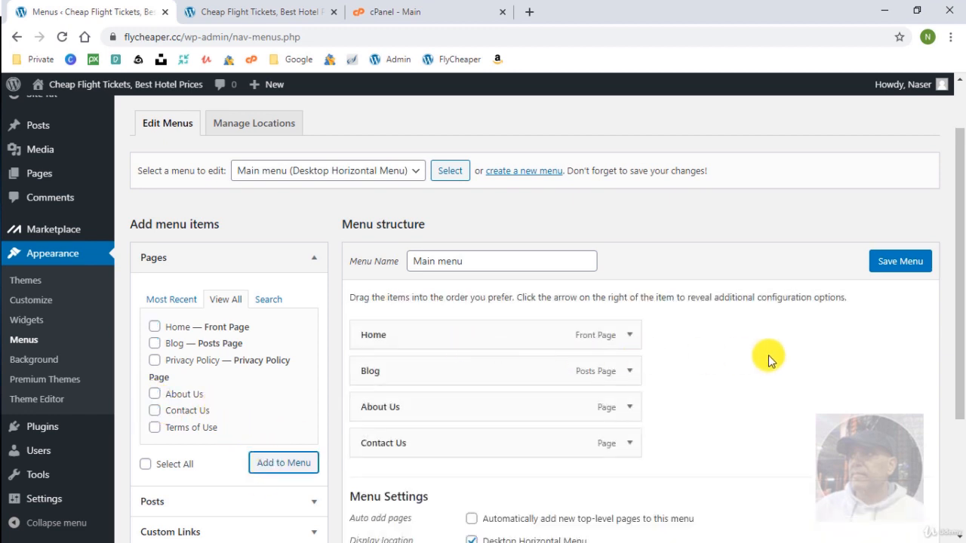
{"action": "left_click", "coordinate": [900, 261]}
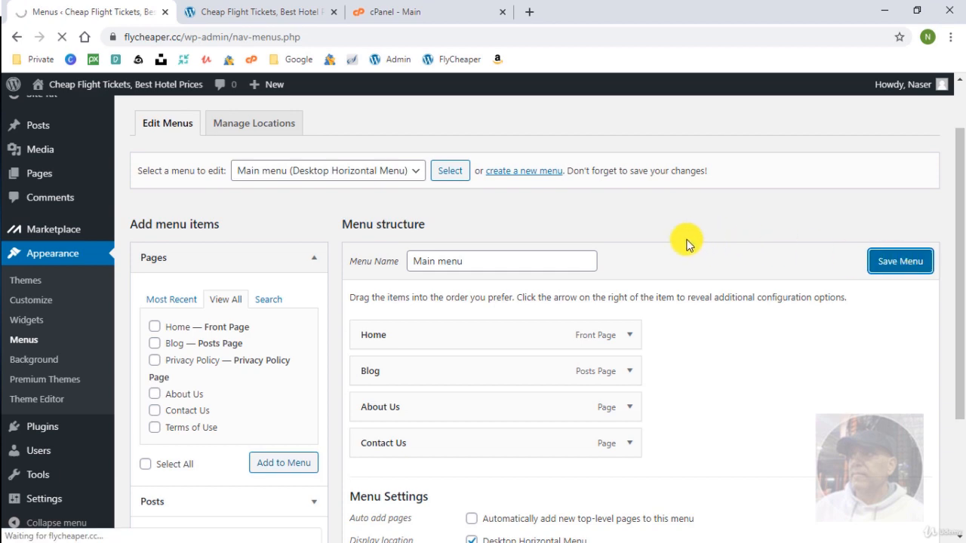
{"action": "scroll", "coordinate": [679, 279], "scroll_direction": "down", "scroll_amount": 2}
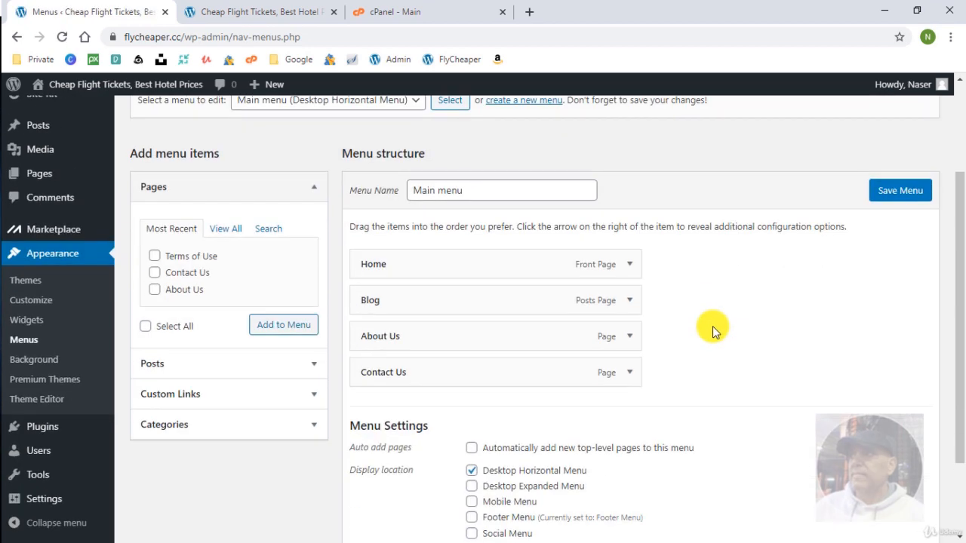
{"action": "scroll", "coordinate": [582, 164], "scroll_direction": "up", "scroll_amount": 1}
{"action": "left_click", "coordinate": [387, 172]}
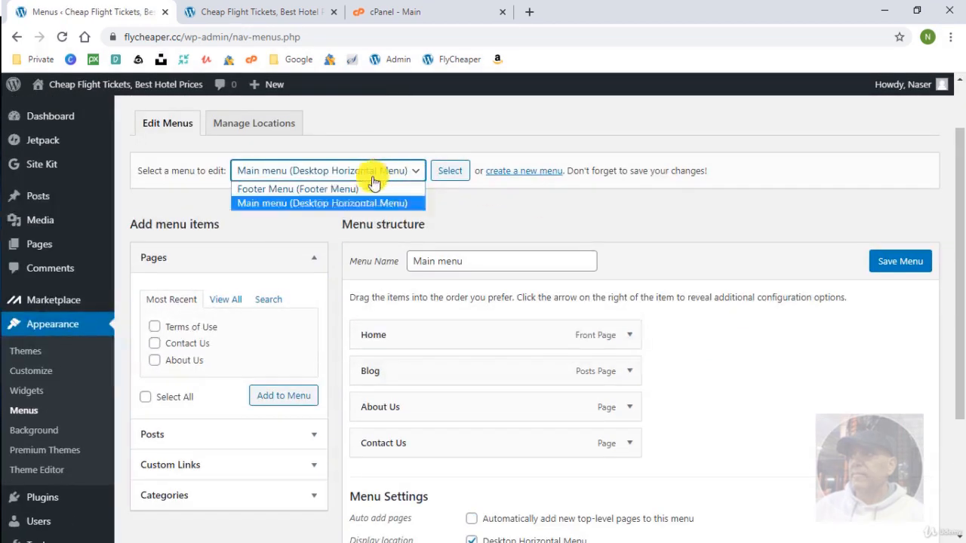
Switch to Footer Menu, add Home, Privacy Policy, Contact Us and Terms of Use pages, and save.
{"action": "left_click", "coordinate": [330, 189]}
{"action": "left_click", "coordinate": [448, 171]}
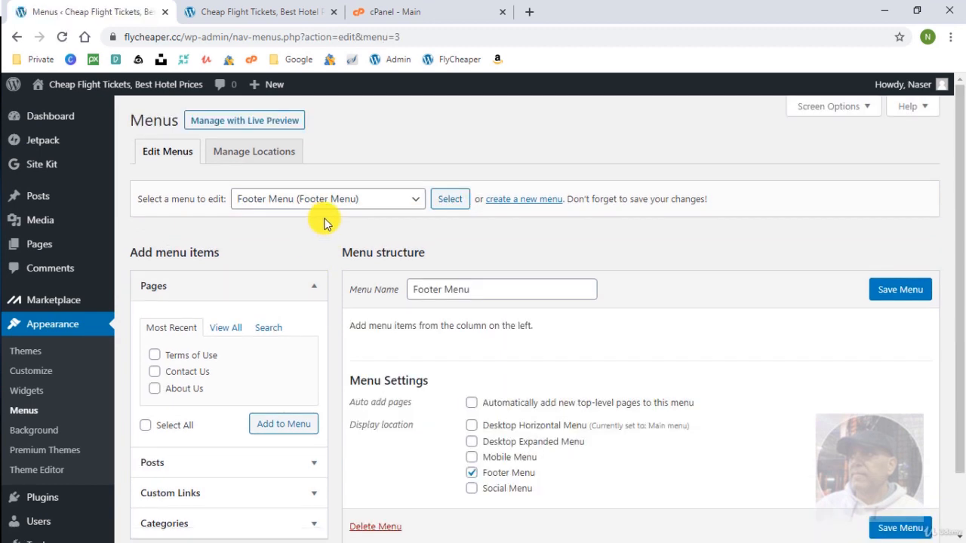
{"action": "scroll", "coordinate": [268, 309], "scroll_direction": "down", "scroll_amount": 1}
{"action": "left_click", "coordinate": [226, 256]}
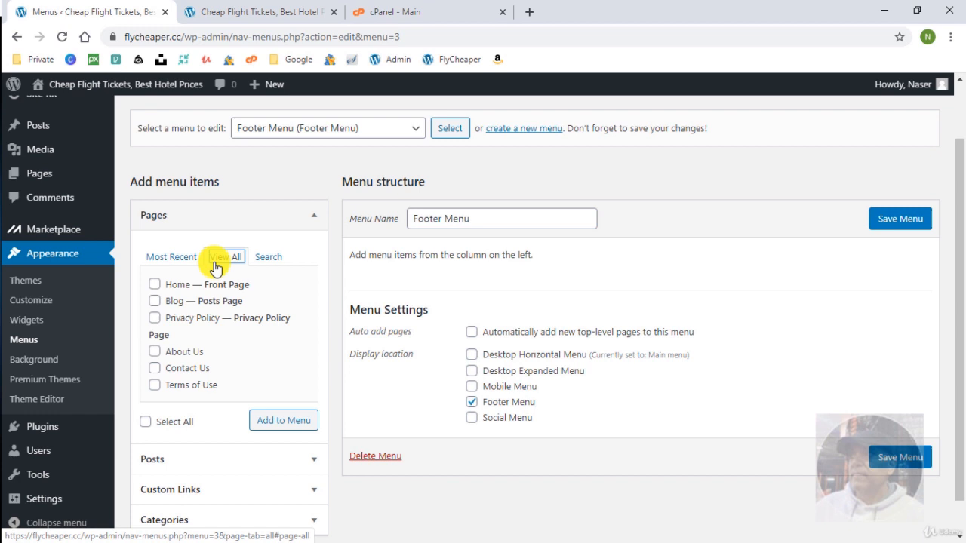
{"action": "left_click", "coordinate": [155, 284]}
{"action": "left_click", "coordinate": [155, 368]}
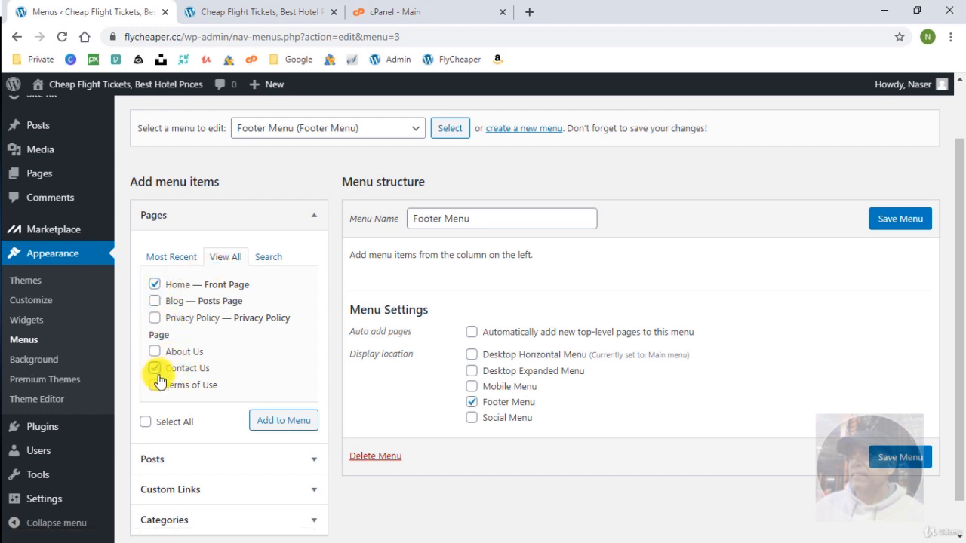
{"action": "left_click", "coordinate": [154, 385]}
{"action": "left_click", "coordinate": [155, 318]}
{"action": "left_click", "coordinate": [273, 419]}
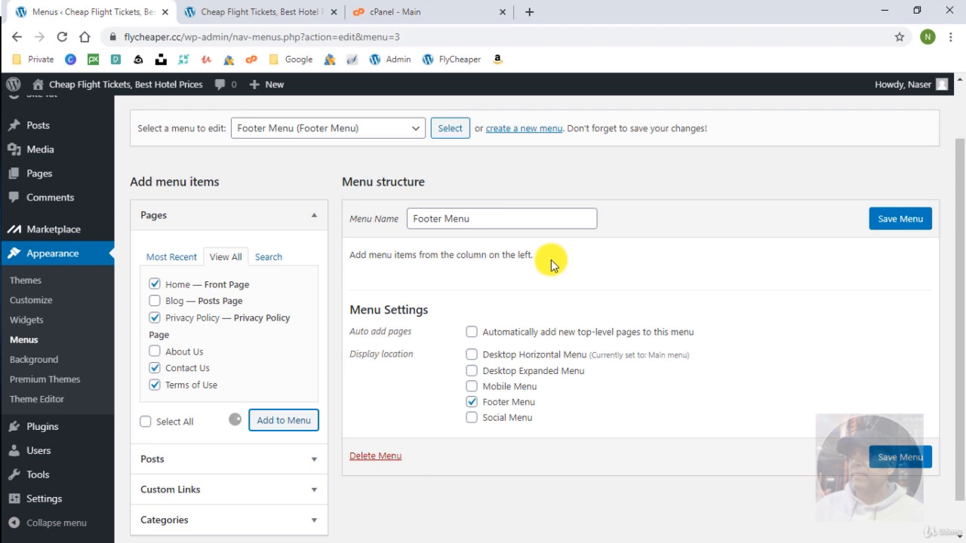
{"action": "left_click", "coordinate": [913, 224]}
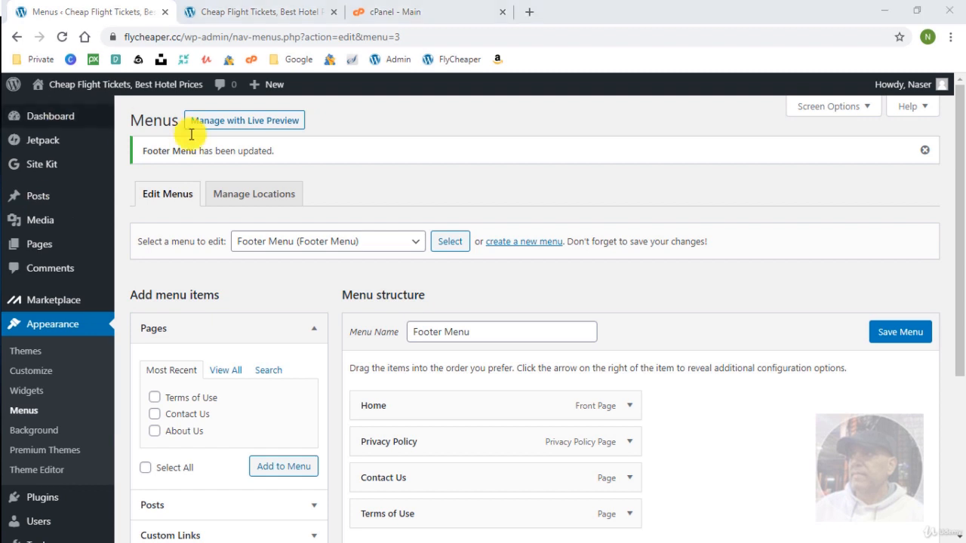
{"action": "left_click", "coordinate": [261, 194]}
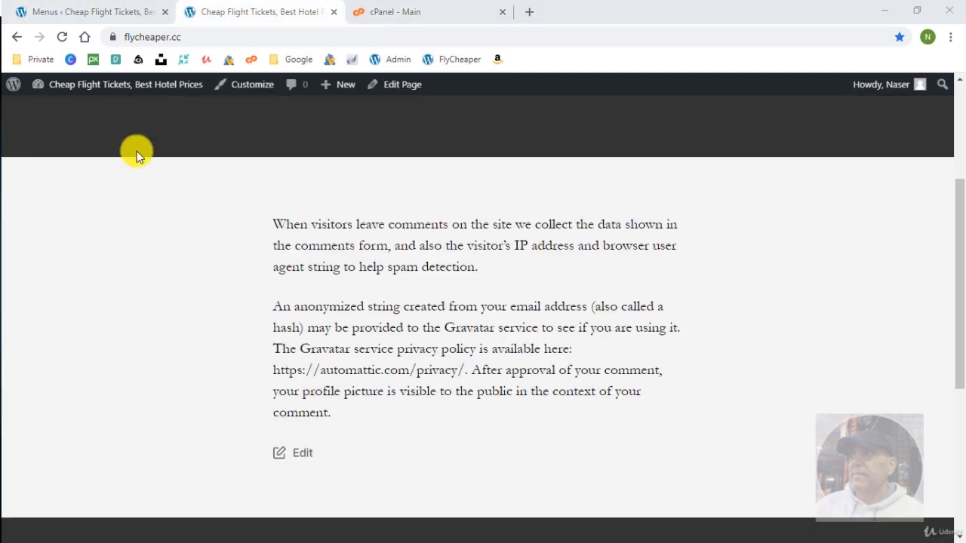
Reload the live site and visit the Contact Us page, then the footer's Terms of Use link.
{"action": "left_click", "coordinate": [62, 36]}
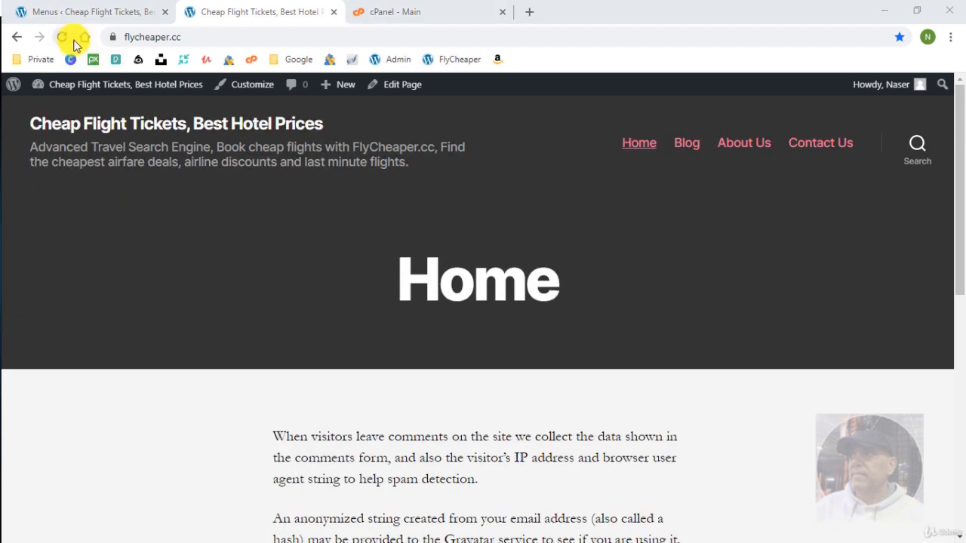
{"action": "left_click", "coordinate": [830, 147]}
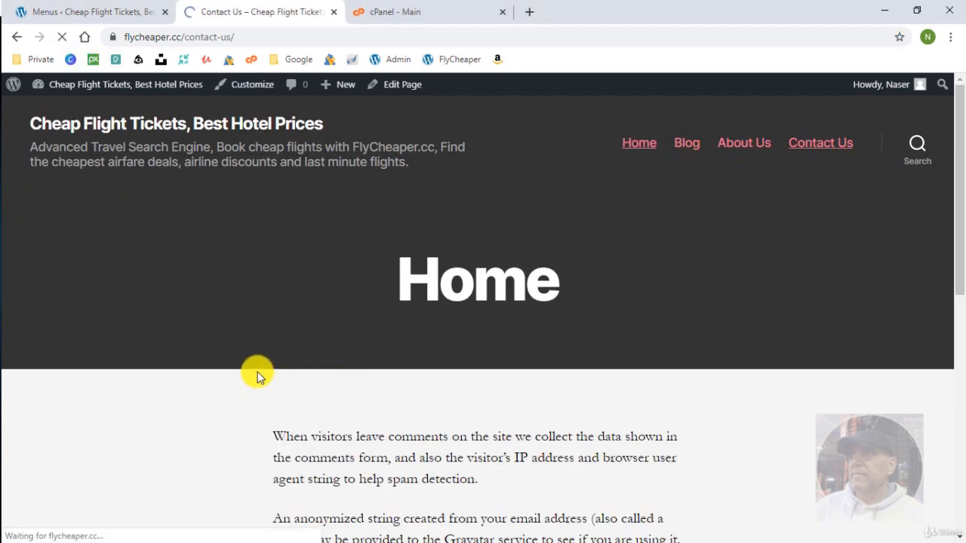
{"action": "scroll", "coordinate": [257, 371], "scroll_direction": "down", "scroll_amount": 3}
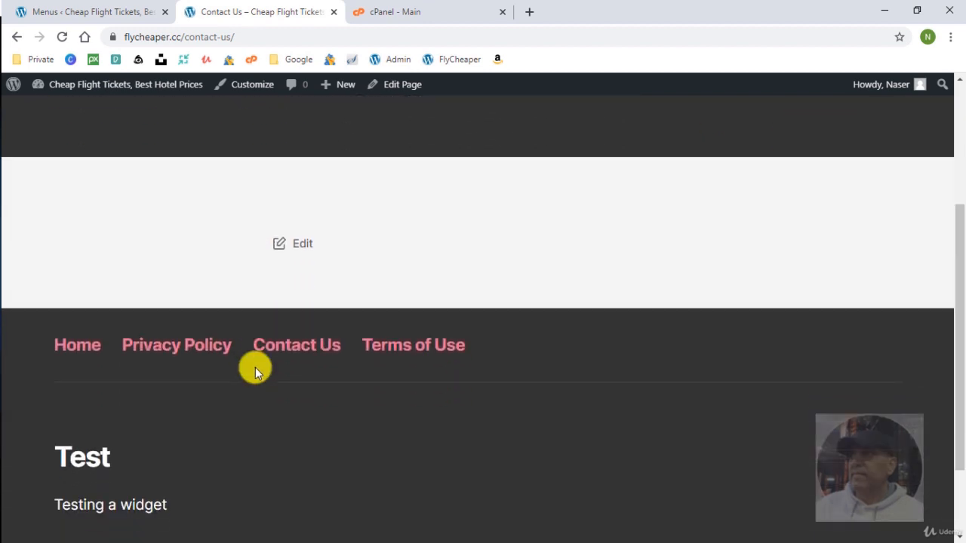
{"action": "left_click", "coordinate": [384, 345]}
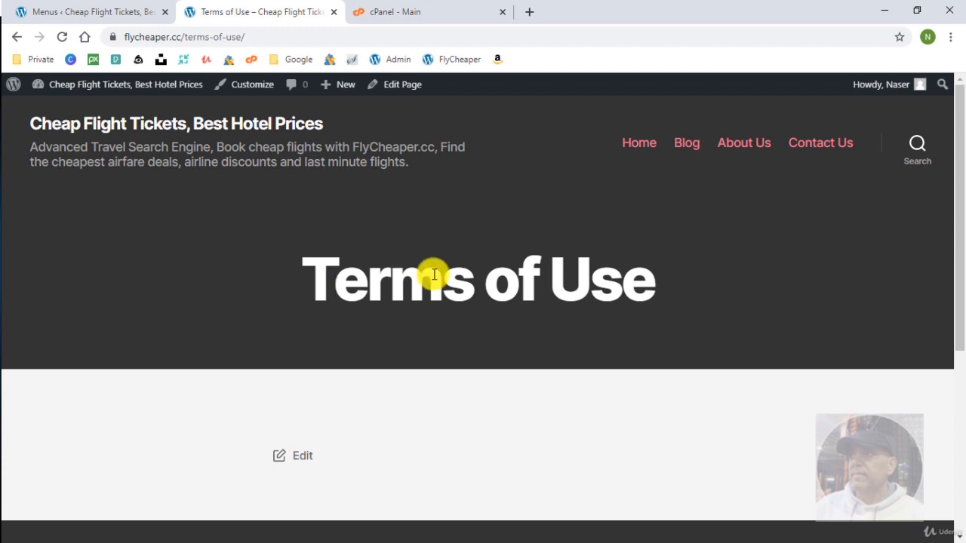
Browse the About Us and Blog pages from the header menu, then head back to the dashboard.
{"action": "left_click", "coordinate": [750, 145]}
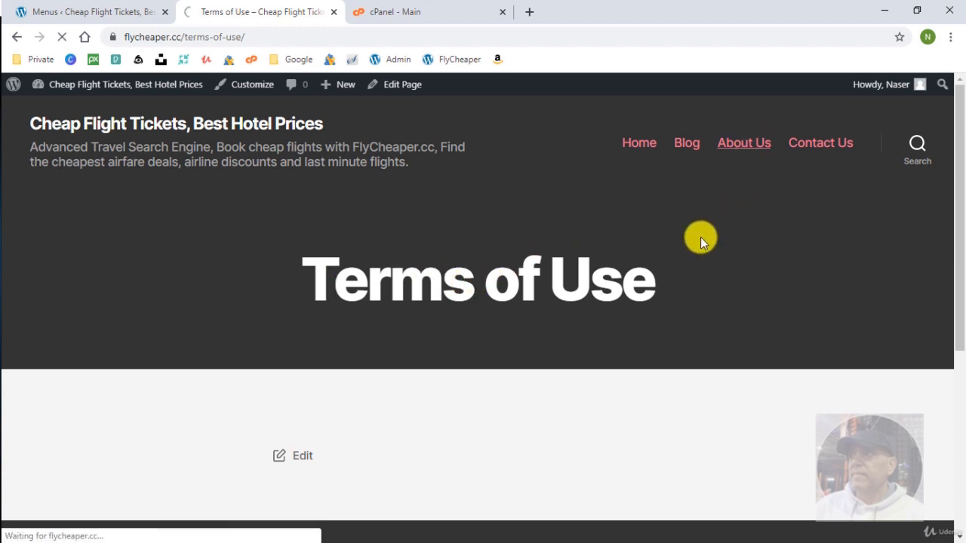
{"action": "scroll", "coordinate": [649, 298], "scroll_direction": "down", "scroll_amount": 3}
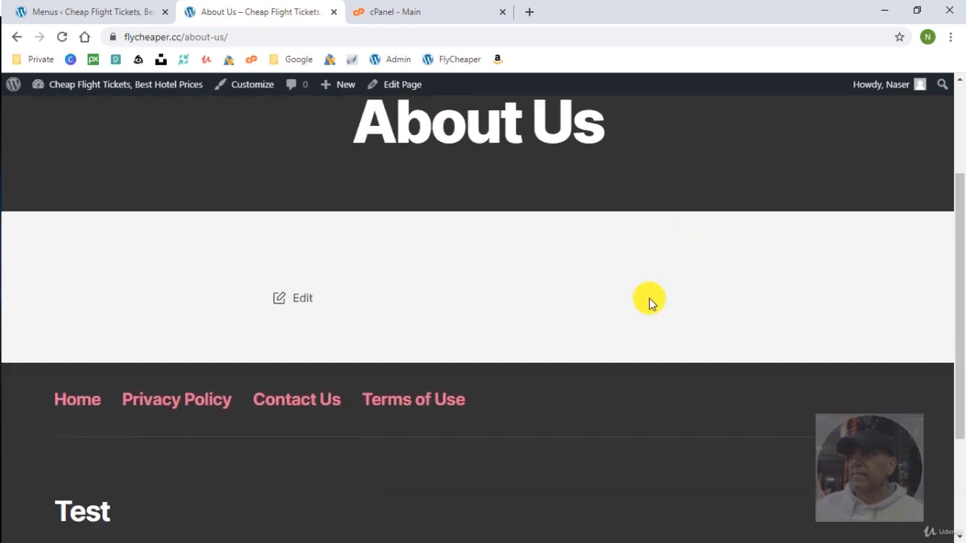
{"action": "scroll", "coordinate": [649, 298], "scroll_direction": "down", "scroll_amount": 1}
{"action": "scroll", "coordinate": [644, 374], "scroll_direction": "up", "scroll_amount": 4}
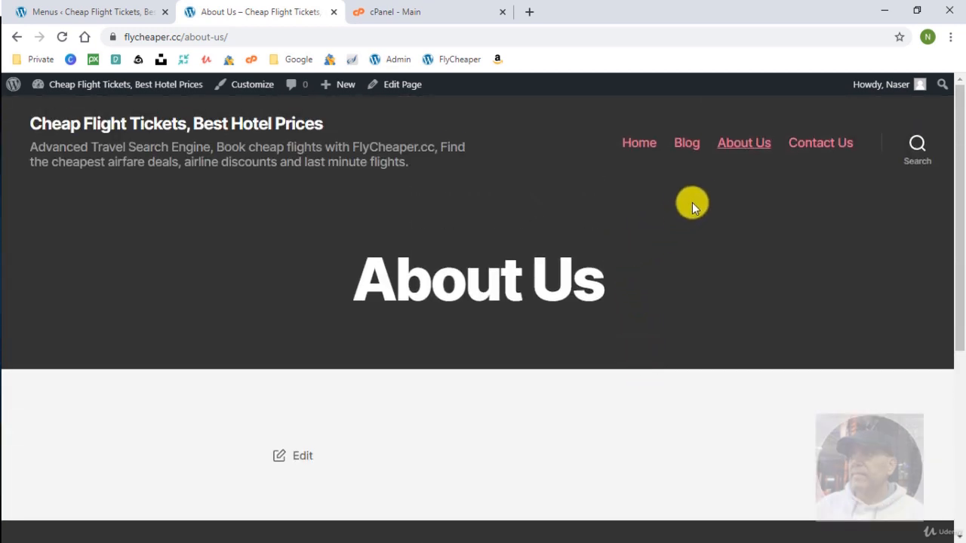
{"action": "left_click", "coordinate": [681, 143]}
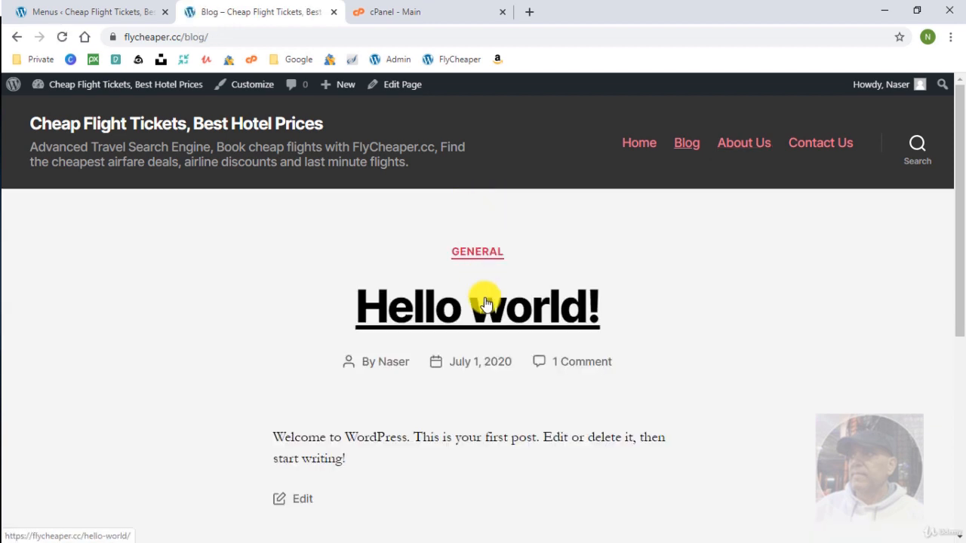
{"action": "scroll", "coordinate": [484, 300], "scroll_direction": "down", "scroll_amount": 1}
{"action": "scroll", "coordinate": [486, 302], "scroll_direction": "down", "scroll_amount": 4}
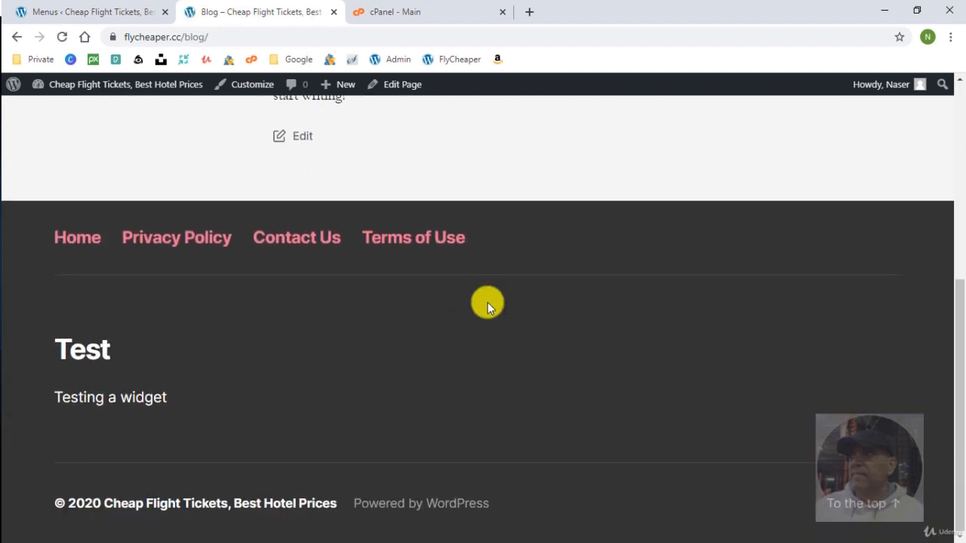
{"action": "scroll", "coordinate": [487, 305], "scroll_direction": "up", "scroll_amount": 2}
{"action": "scroll", "coordinate": [487, 305], "scroll_direction": "up", "scroll_amount": 3}
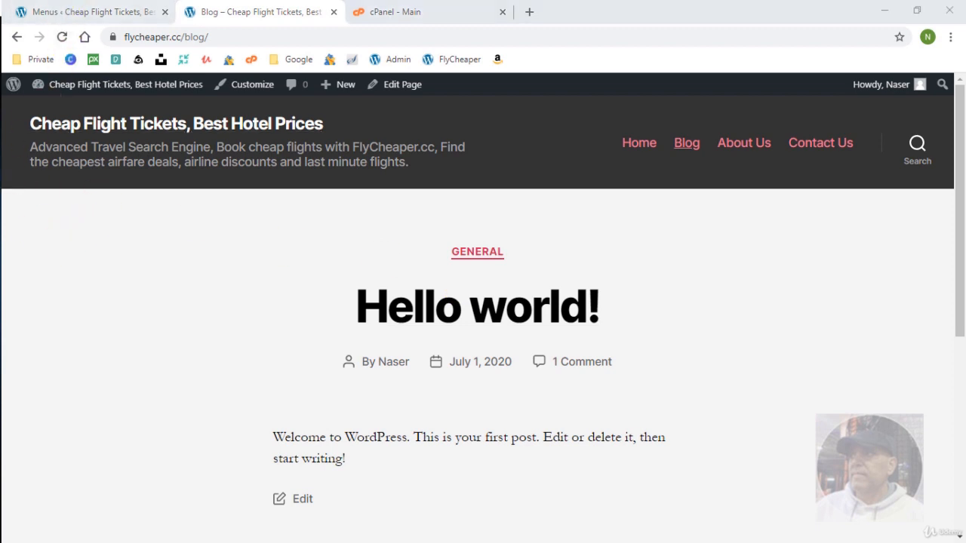
{"action": "left_click", "coordinate": [82, 12]}
Open Settings > Reading and scroll through the reading options.
{"action": "mouse_move", "coordinate": [106, 491]}
{"action": "left_click", "coordinate": [151, 393]}
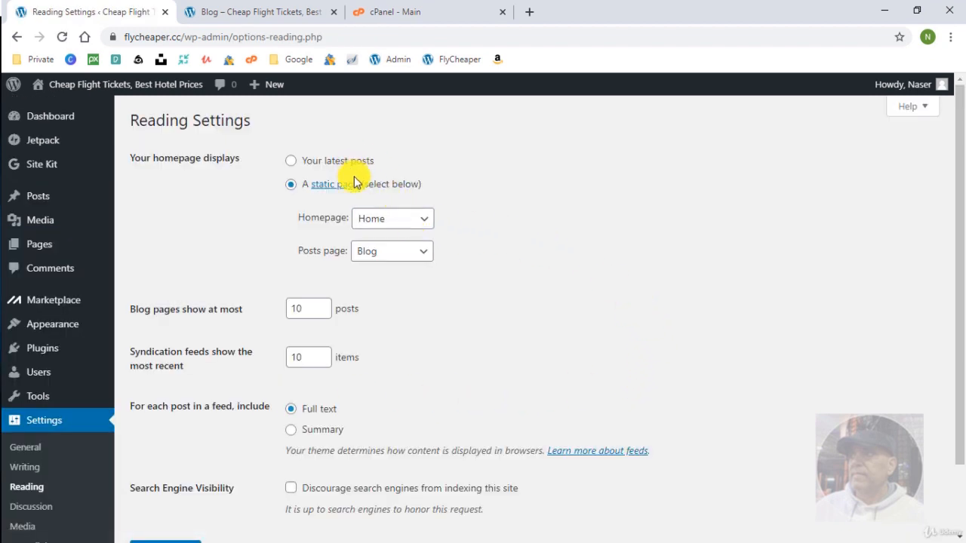
{"action": "scroll", "coordinate": [392, 302], "scroll_direction": "down", "scroll_amount": 1}
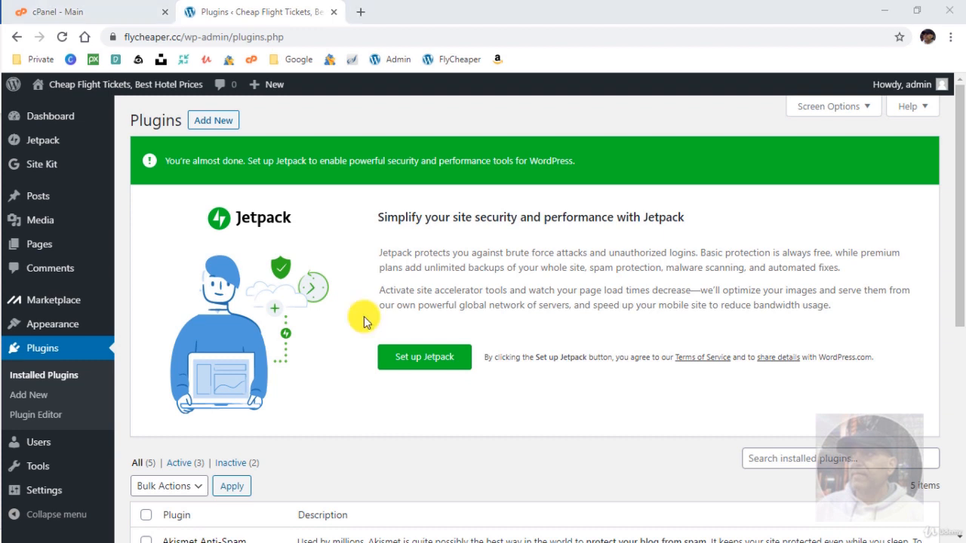
Bulk-deactivate Jetpack by WordPress.com, MOJO Marketplace and Site Kit by Google.
{"action": "scroll", "coordinate": [362, 317], "scroll_direction": "down", "scroll_amount": 5}
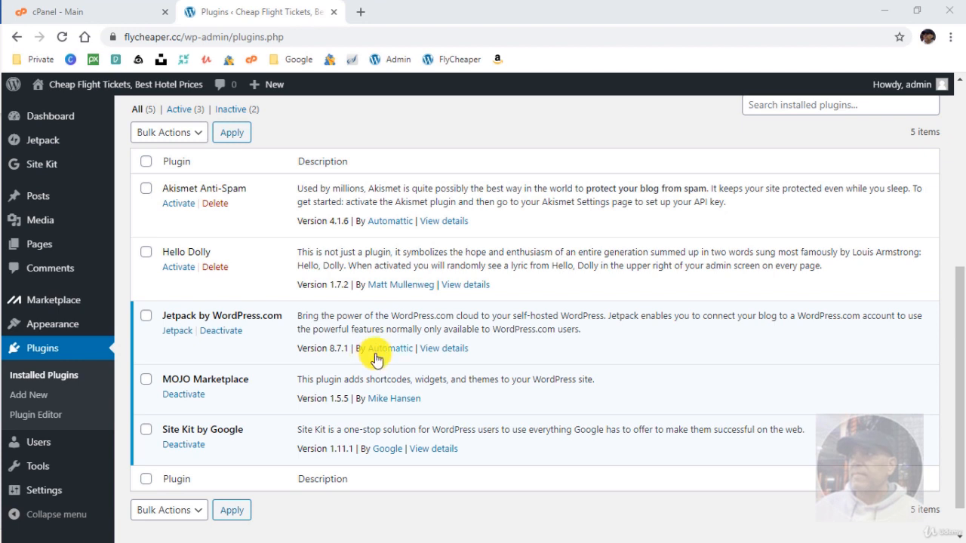
{"action": "left_click", "coordinate": [145, 430]}
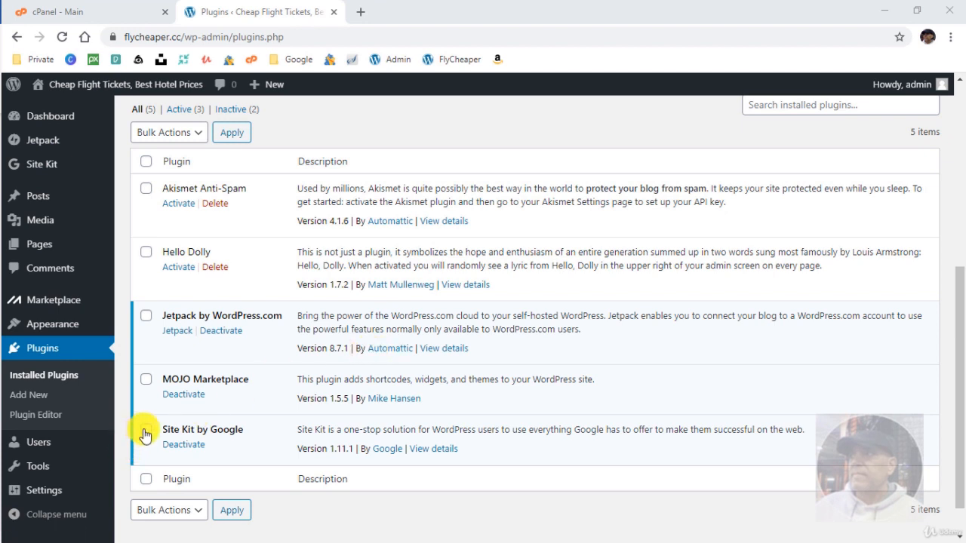
{"action": "left_click", "coordinate": [145, 379]}
{"action": "left_click", "coordinate": [147, 321]}
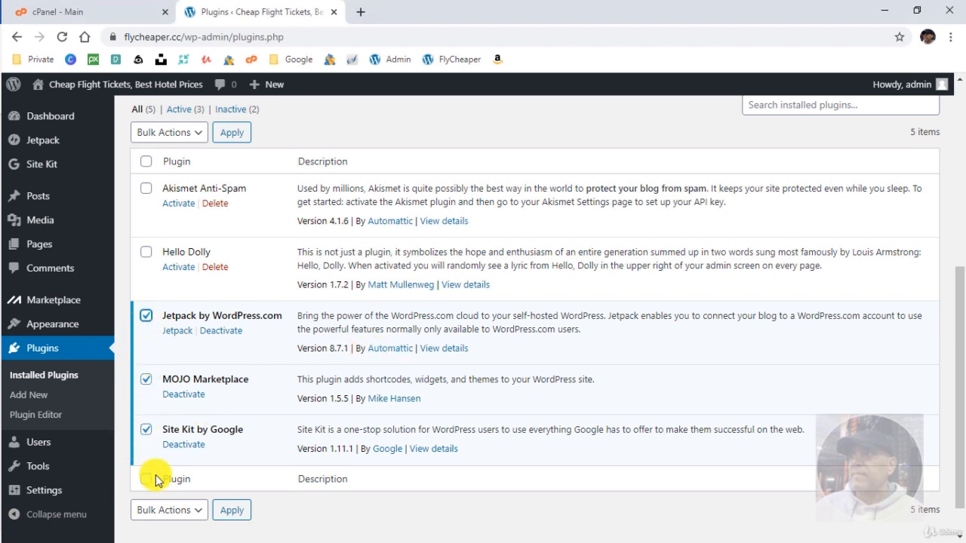
{"action": "left_click", "coordinate": [164, 511]}
{"action": "left_click", "coordinate": [160, 463]}
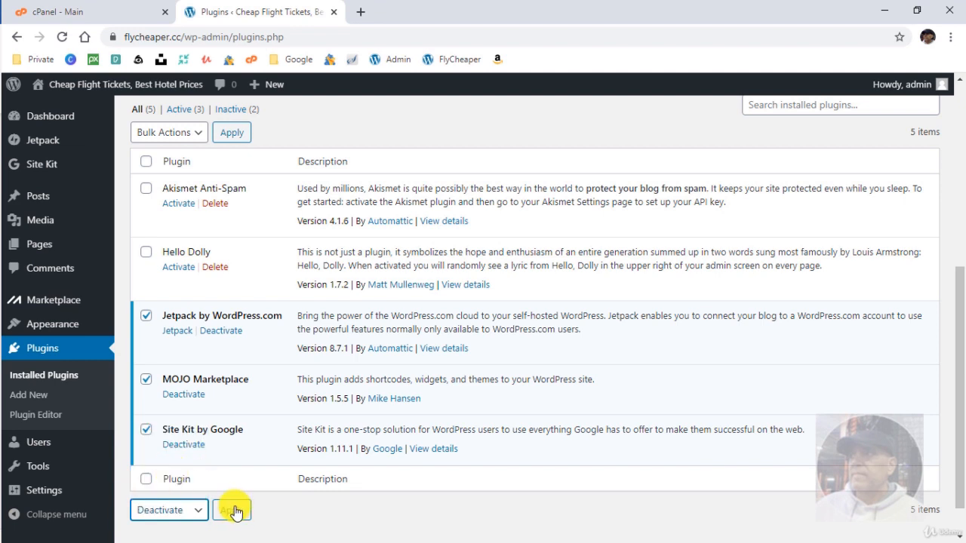
{"action": "left_click", "coordinate": [231, 510]}
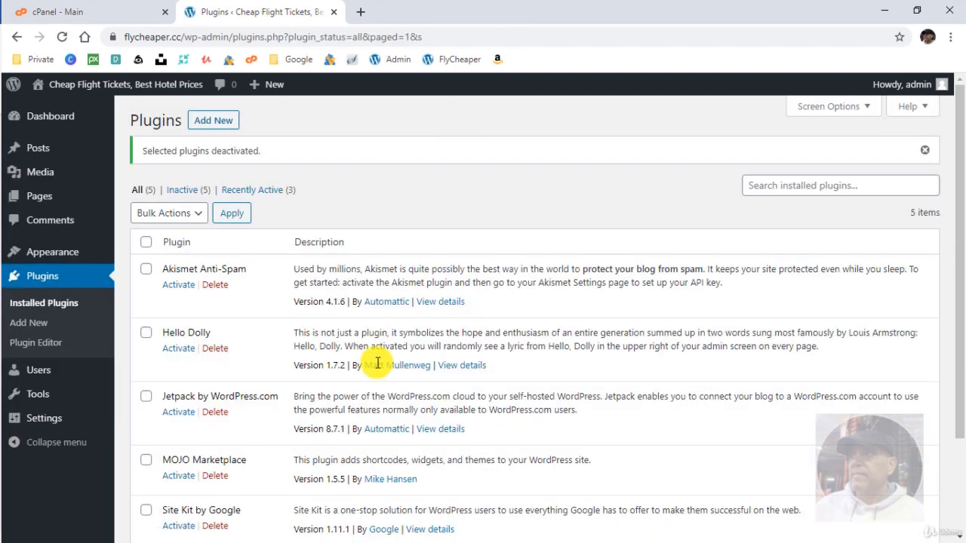
Bulk-delete the three deactivated plugins and confirm the deletion.
{"action": "scroll", "coordinate": [384, 355], "scroll_direction": "down", "scroll_amount": 2}
{"action": "left_click", "coordinate": [146, 385]}
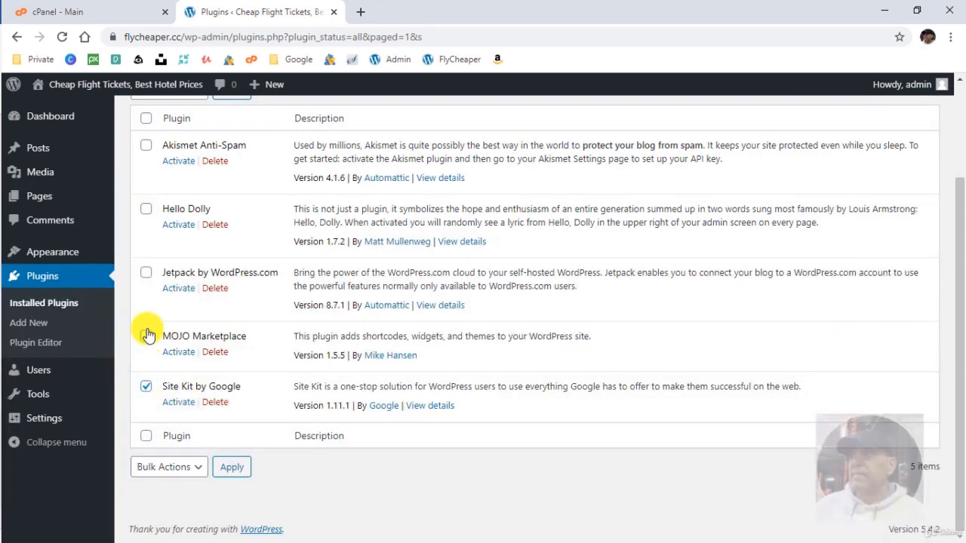
{"action": "left_click", "coordinate": [145, 336]}
{"action": "left_click", "coordinate": [146, 272]}
{"action": "left_click", "coordinate": [166, 468]}
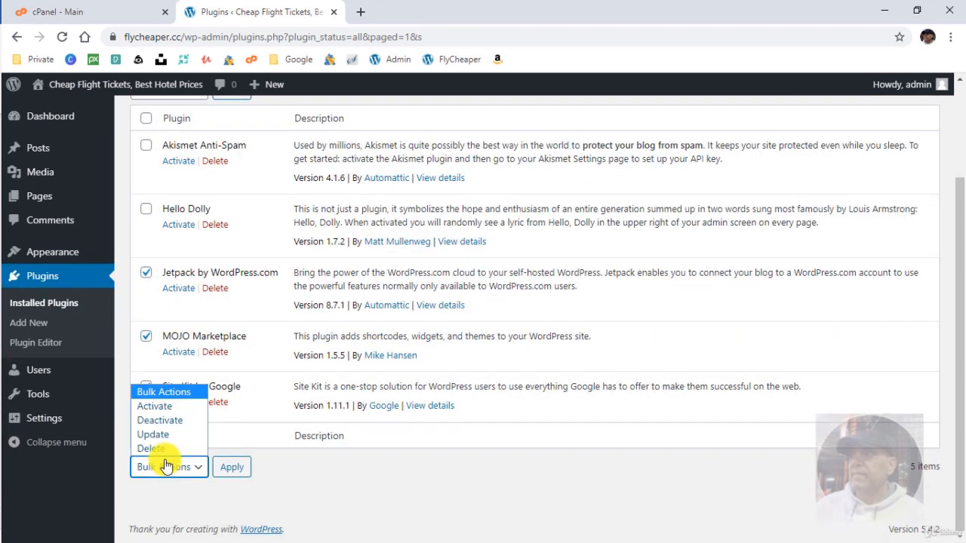
{"action": "left_click", "coordinate": [174, 446]}
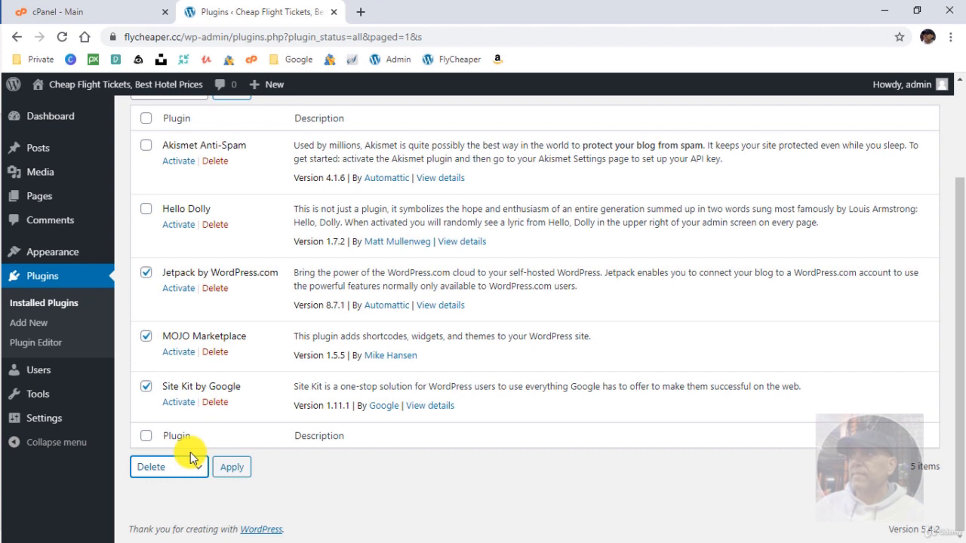
{"action": "left_click", "coordinate": [232, 467]}
{"action": "left_click", "coordinate": [552, 132]}
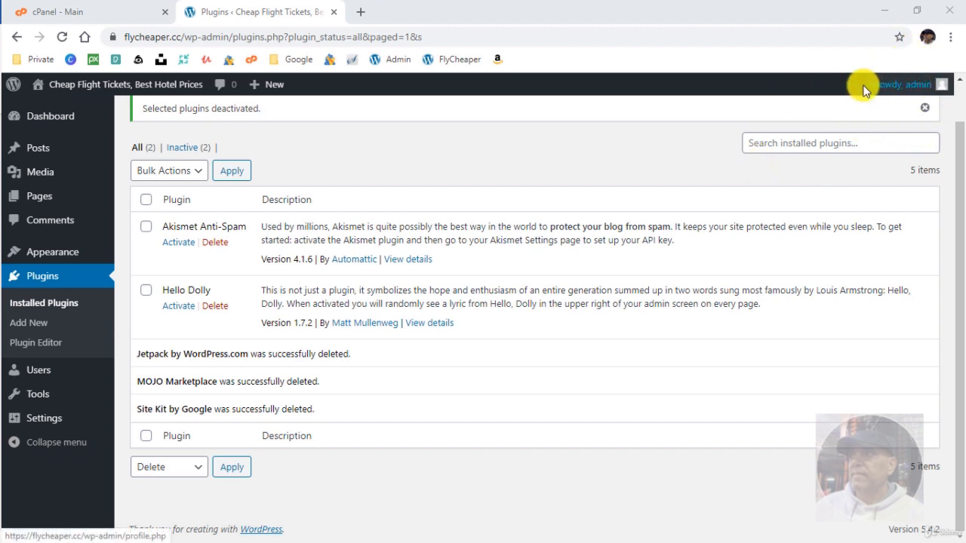
Delete the Hello Dolly plugin with confirmation, then activate Akismet Anti-Spam.
{"action": "mouse_move", "coordinate": [894, 86]}
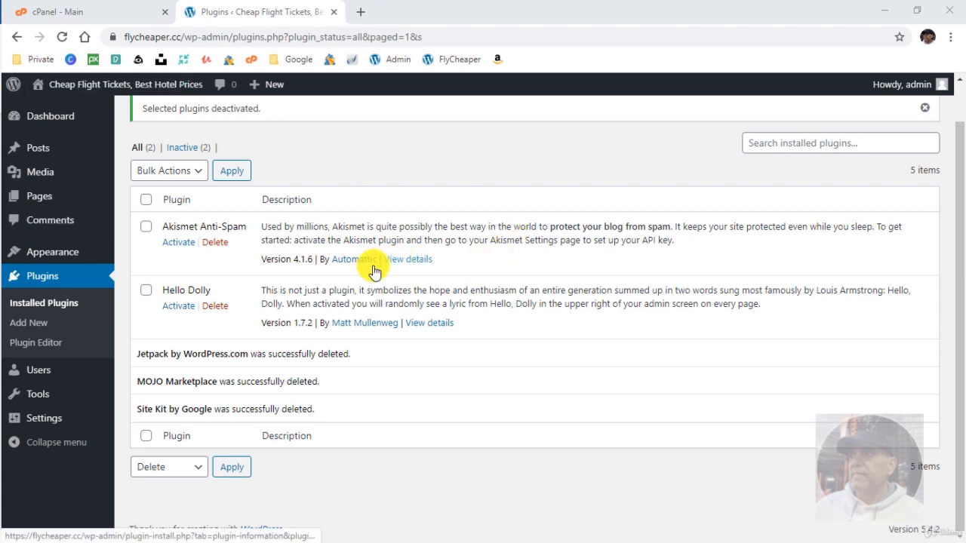
{"action": "left_click", "coordinate": [215, 306]}
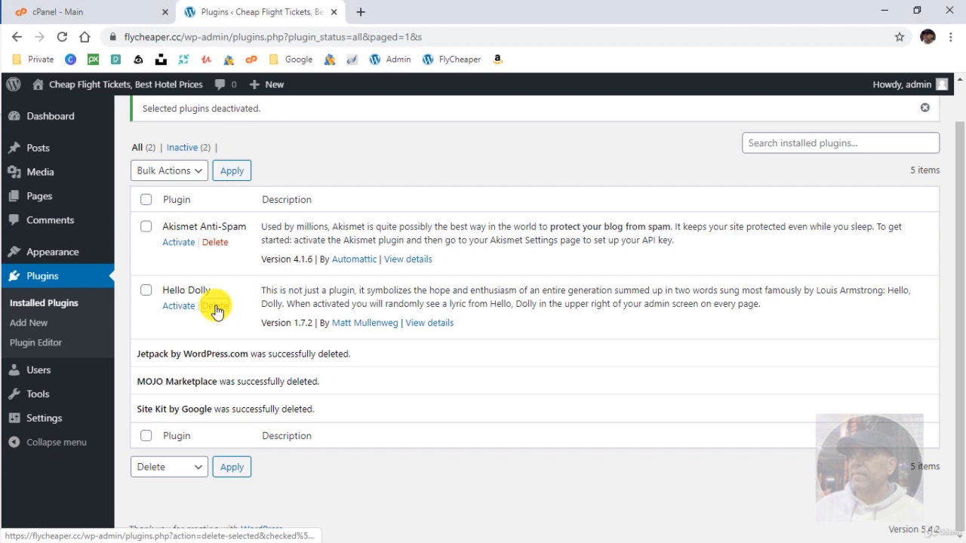
{"action": "left_click", "coordinate": [534, 115]}
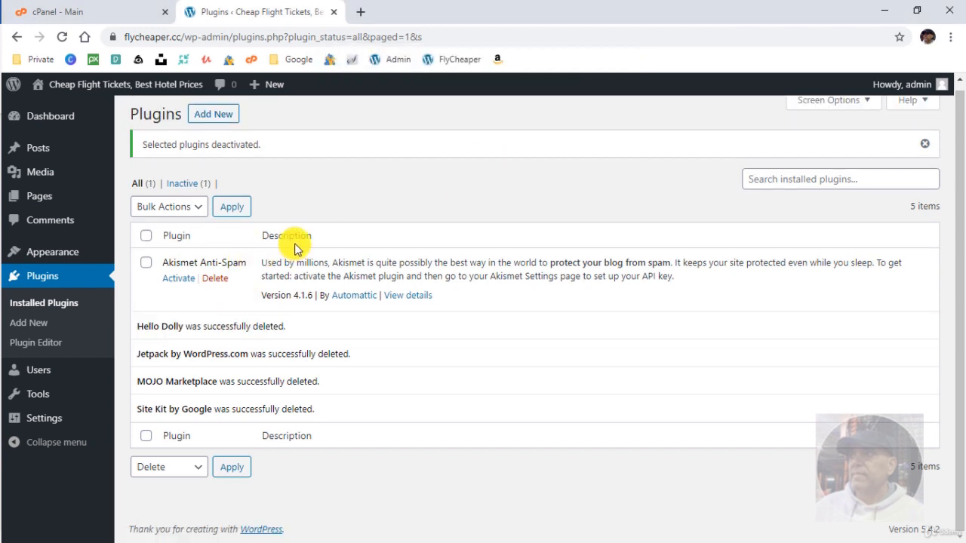
{"action": "left_click", "coordinate": [178, 278]}
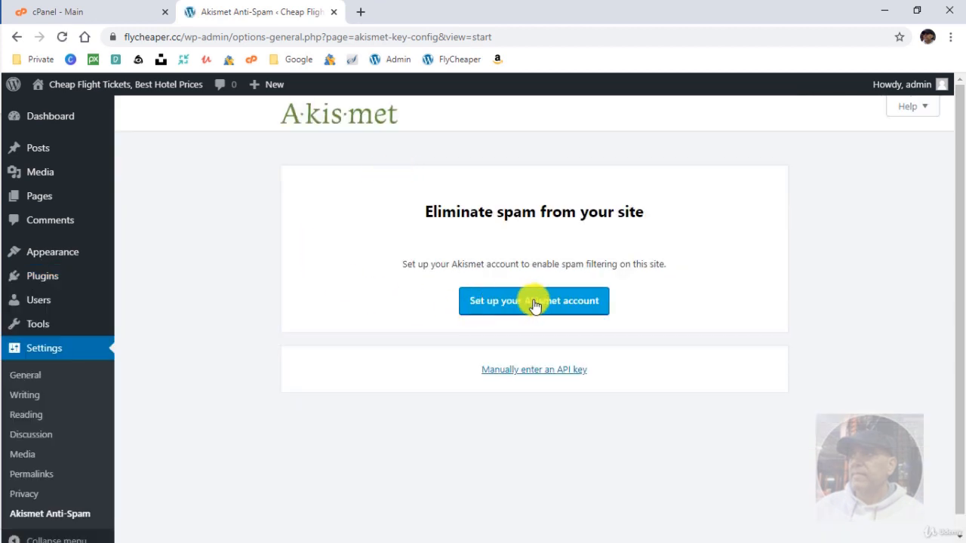
Start the Akismet account setup and choose the Personal plan.
{"action": "left_click", "coordinate": [531, 301]}
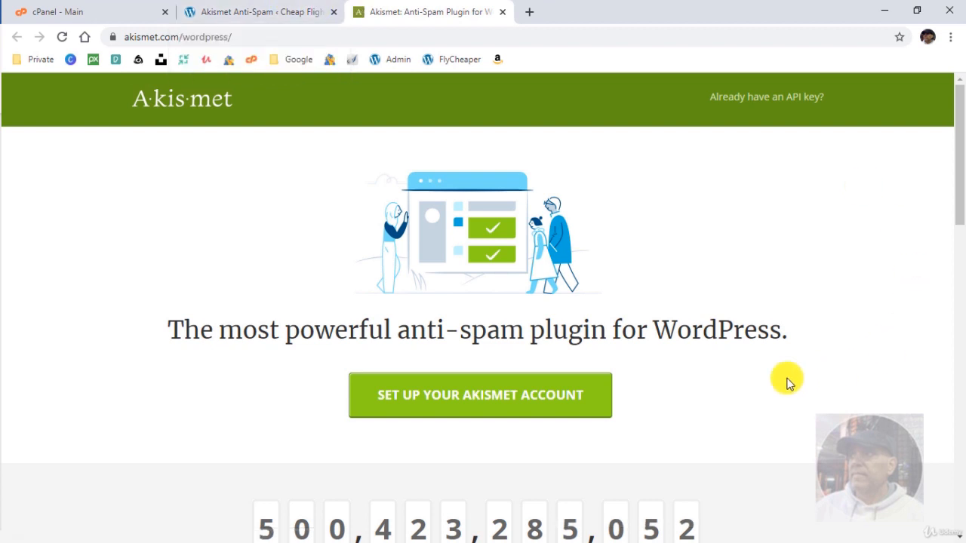
{"action": "left_click", "coordinate": [469, 397]}
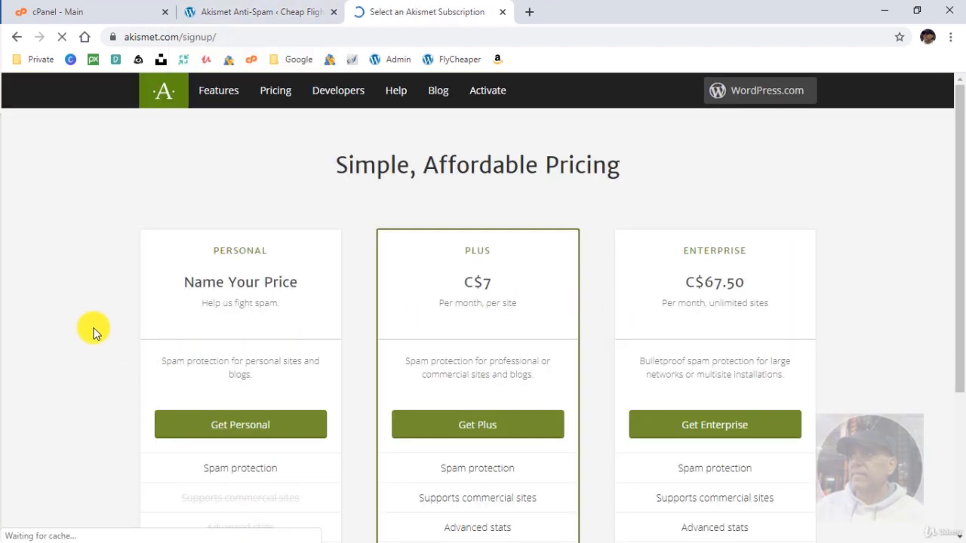
{"action": "scroll", "coordinate": [119, 324], "scroll_direction": "down", "scroll_amount": 2}
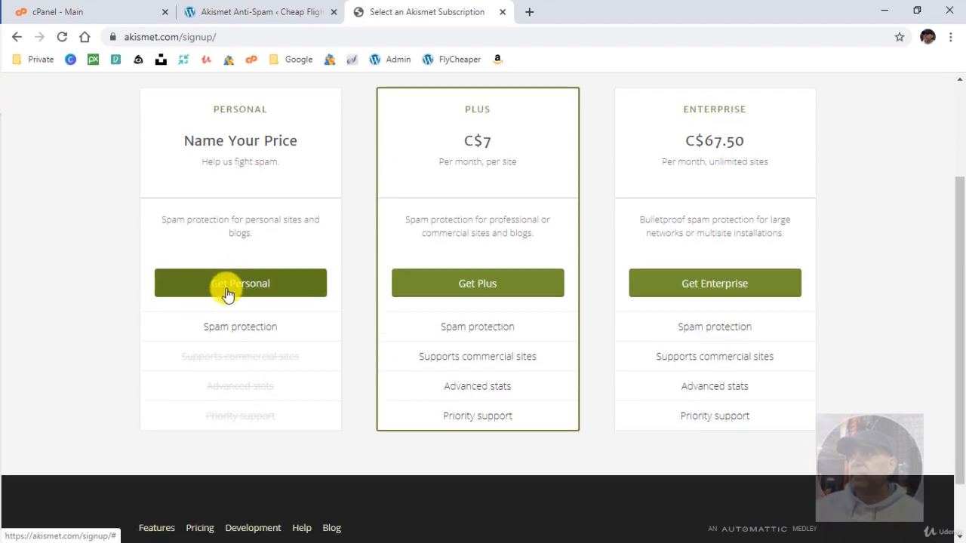
{"action": "left_click", "coordinate": [173, 293]}
{"action": "scroll", "coordinate": [116, 294], "scroll_direction": "up", "scroll_amount": 1}
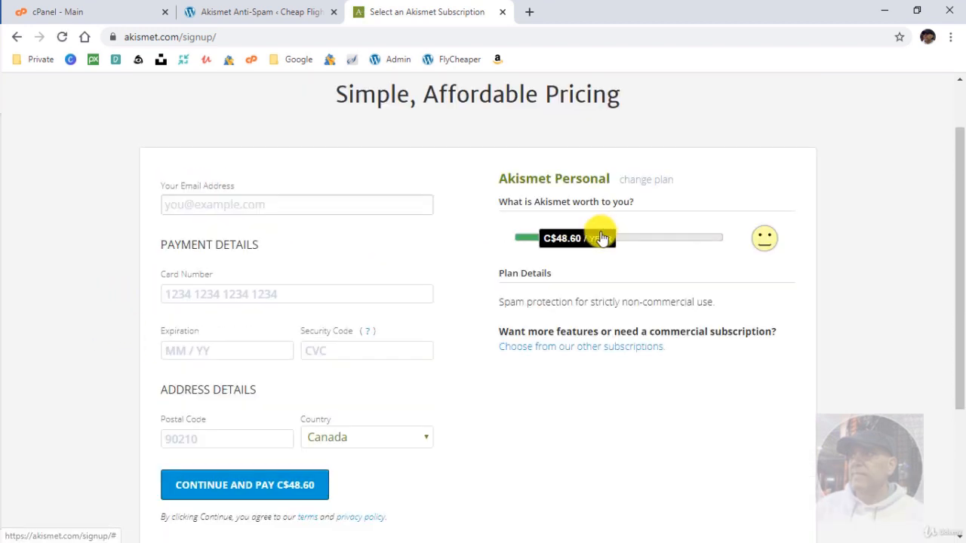
{"action": "left_click_drag", "start_coordinate": [599, 235], "coordinate": [487, 237]}
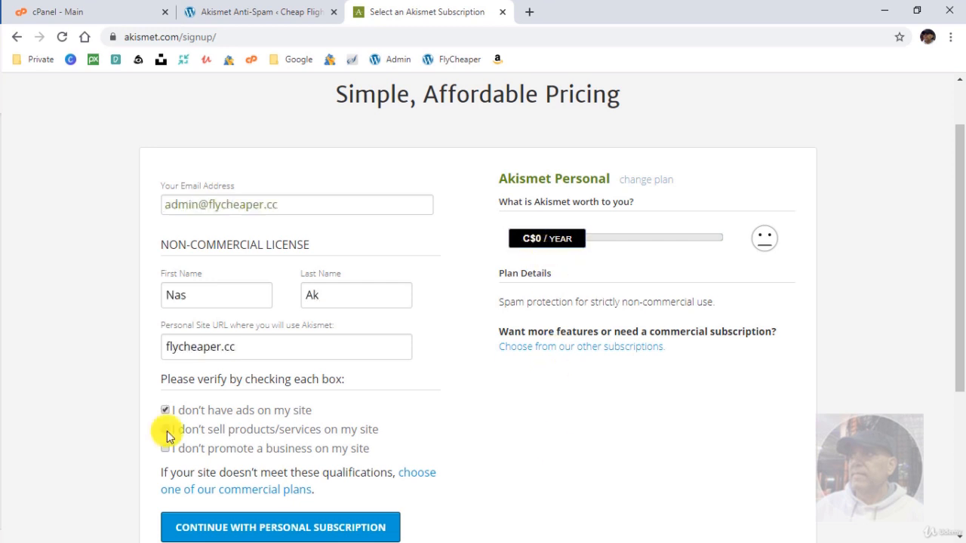
Confirm the site sells nothing and promotes no business, then submit the free personal signup.
{"action": "left_click", "coordinate": [165, 429]}
{"action": "left_click", "coordinate": [166, 449]}
{"action": "scroll", "coordinate": [407, 442], "scroll_direction": "down", "scroll_amount": 3}
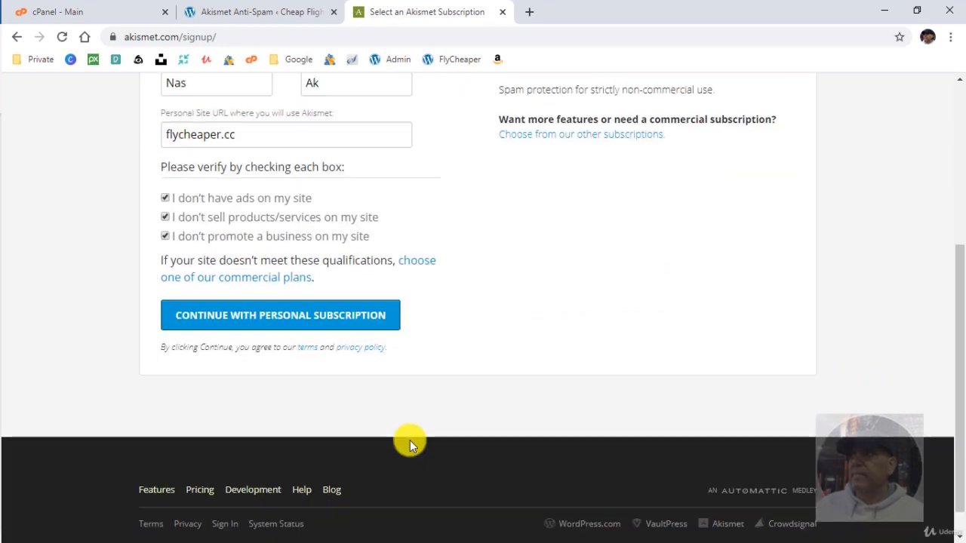
{"action": "left_click", "coordinate": [263, 322]}
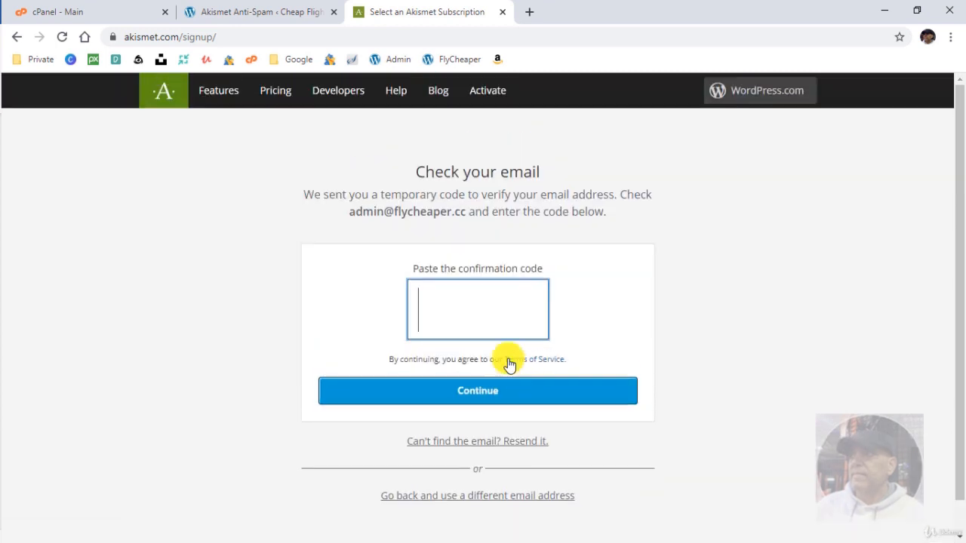
{"action": "left_click", "coordinate": [516, 311]}
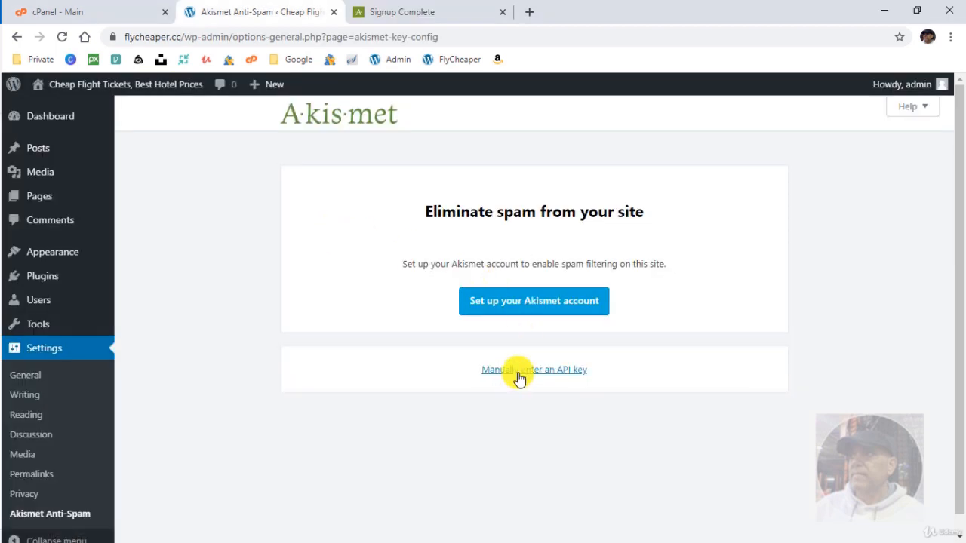
Paste the Akismet API key into the manual key field and connect it.
{"action": "left_click", "coordinate": [519, 377]}
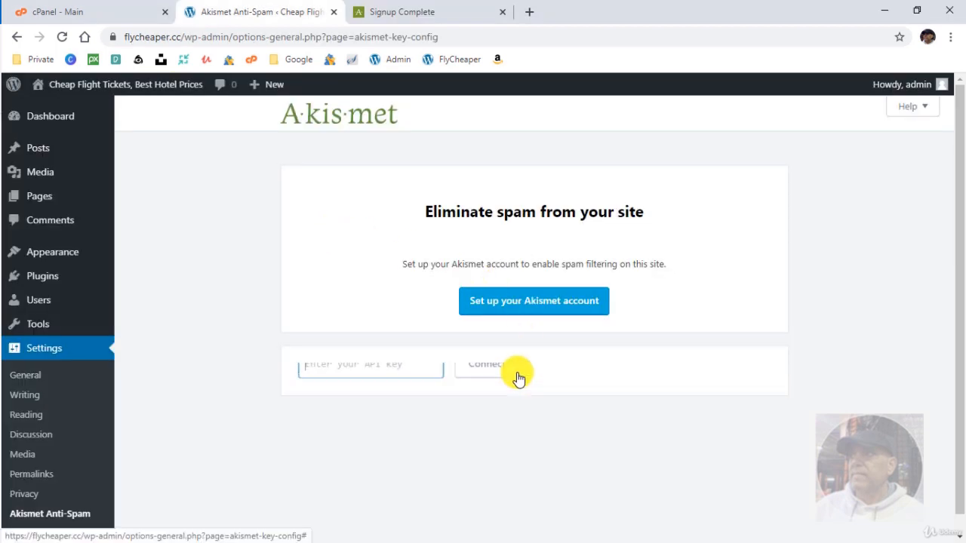
{"action": "right_click", "coordinate": [416, 378]}
{"action": "left_click", "coordinate": [432, 268]}
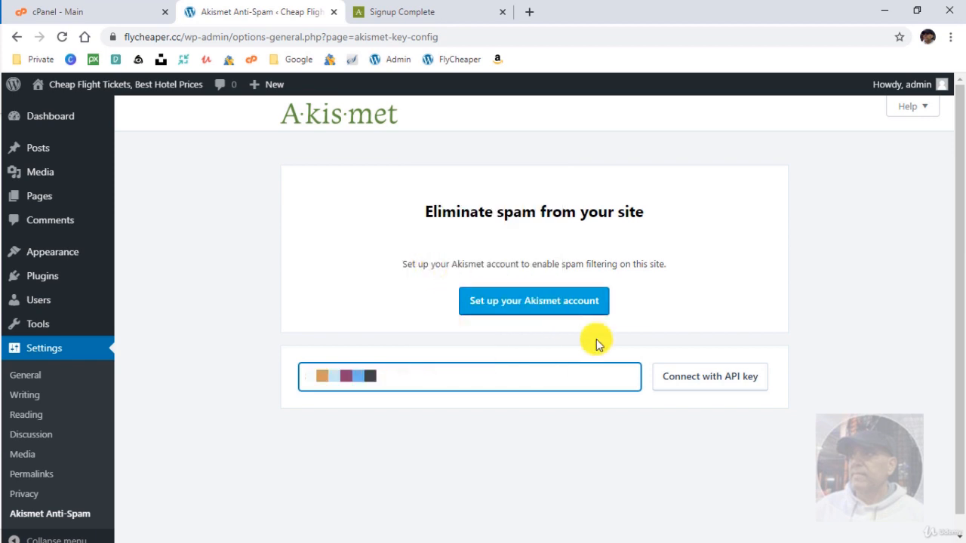
{"action": "left_click", "coordinate": [690, 383]}
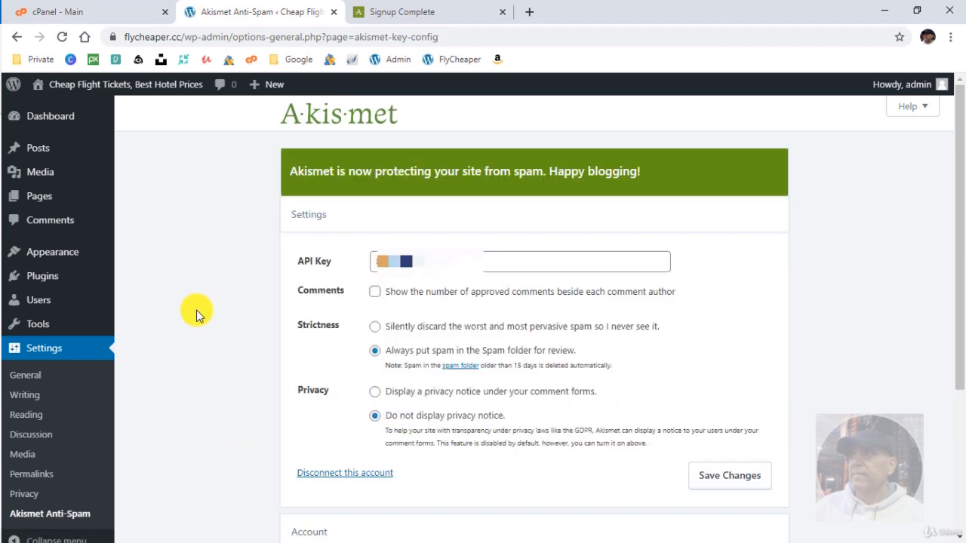
{"action": "scroll", "coordinate": [205, 299], "scroll_direction": "down", "scroll_amount": 3}
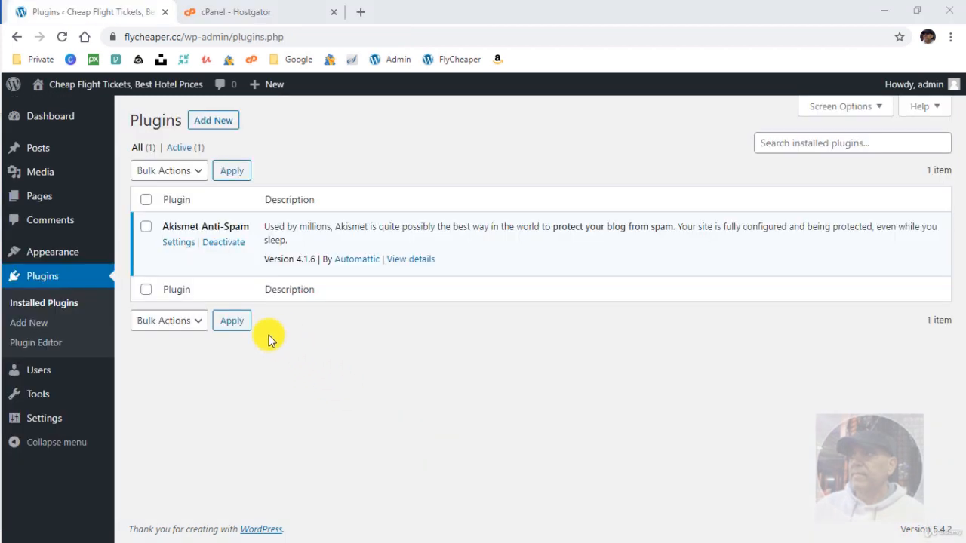
Search the plugin directory for 'word', then install and activate Wordfence Security – Firewall & Malware Scan.
{"action": "left_click", "coordinate": [216, 122]}
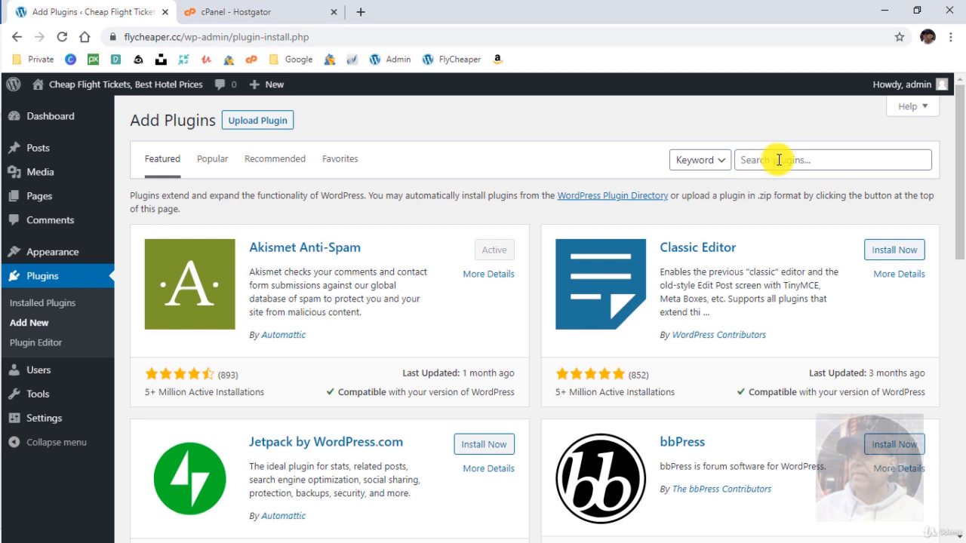
{"action": "left_click", "coordinate": [779, 159]}
{"action": "type", "text": "wordfence"}
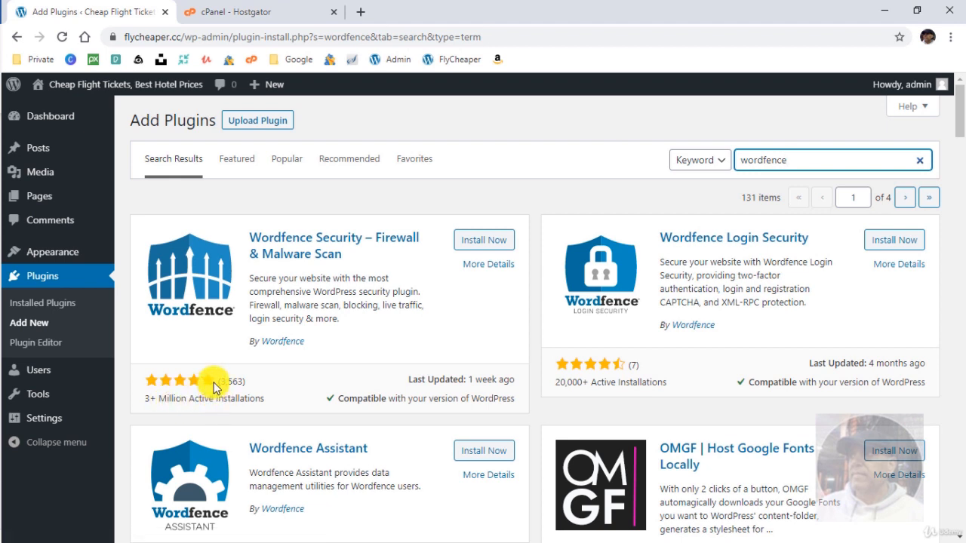
{"action": "left_click", "coordinate": [483, 240]}
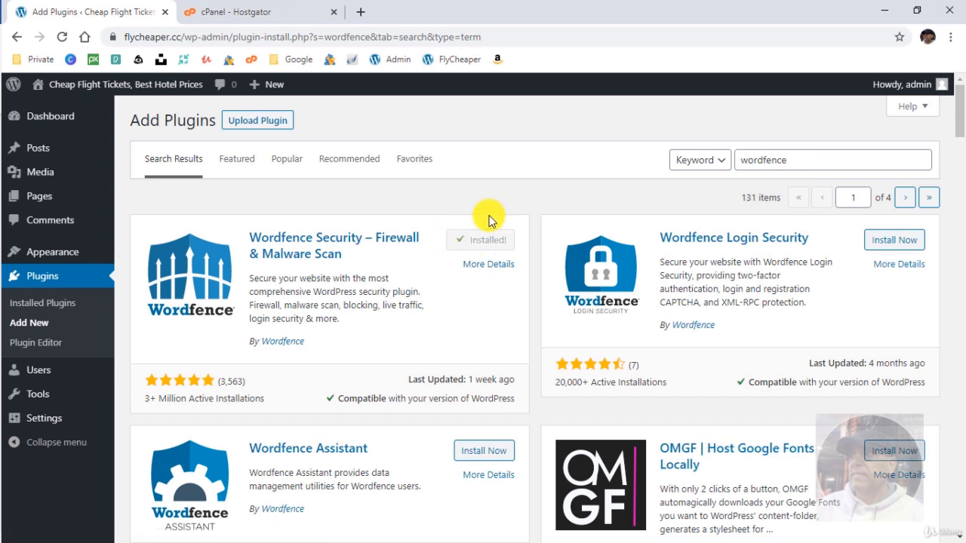
{"action": "left_click", "coordinate": [480, 239]}
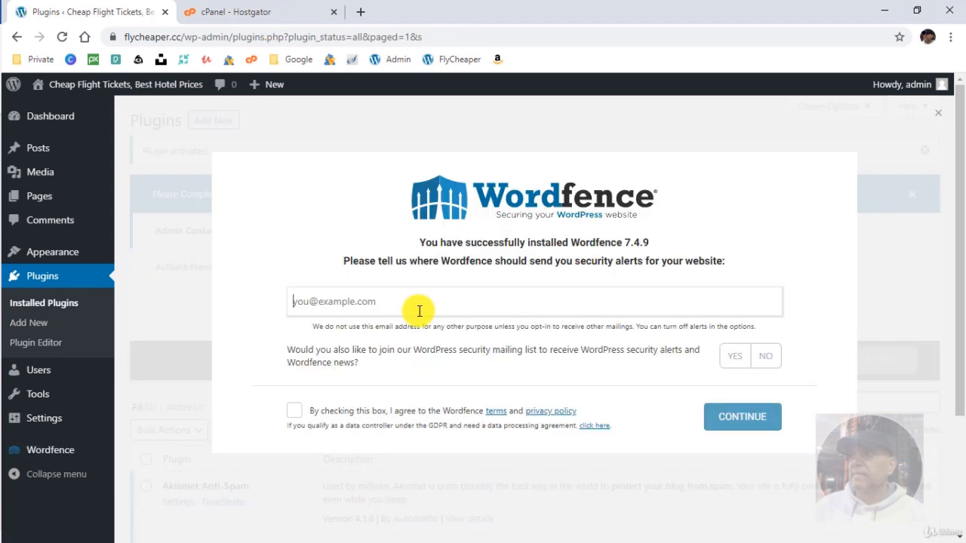
Submit the Wordfence alert email with terms accepted and mailing list declined, skip the premium key, then open the dashboard.
{"action": "left_click", "coordinate": [294, 411]}
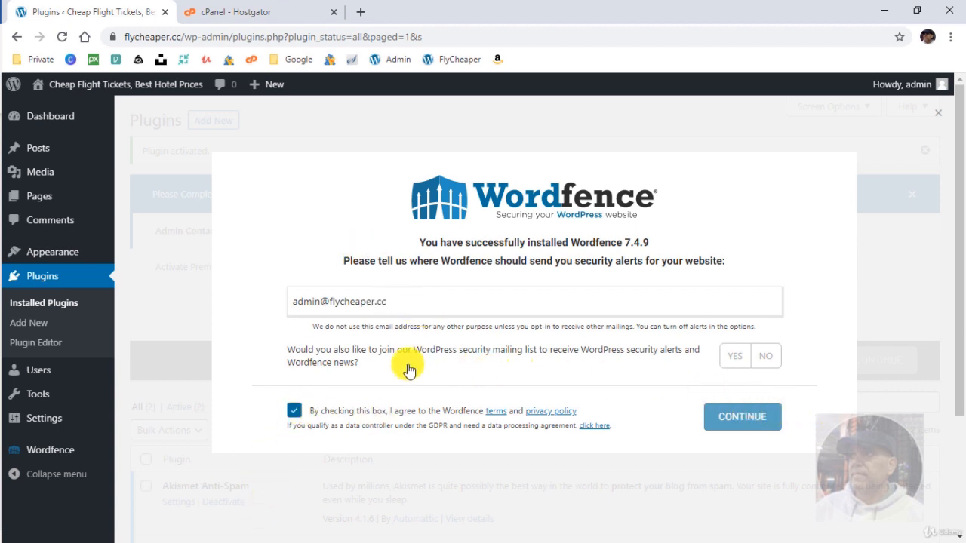
{"action": "left_click", "coordinate": [765, 356]}
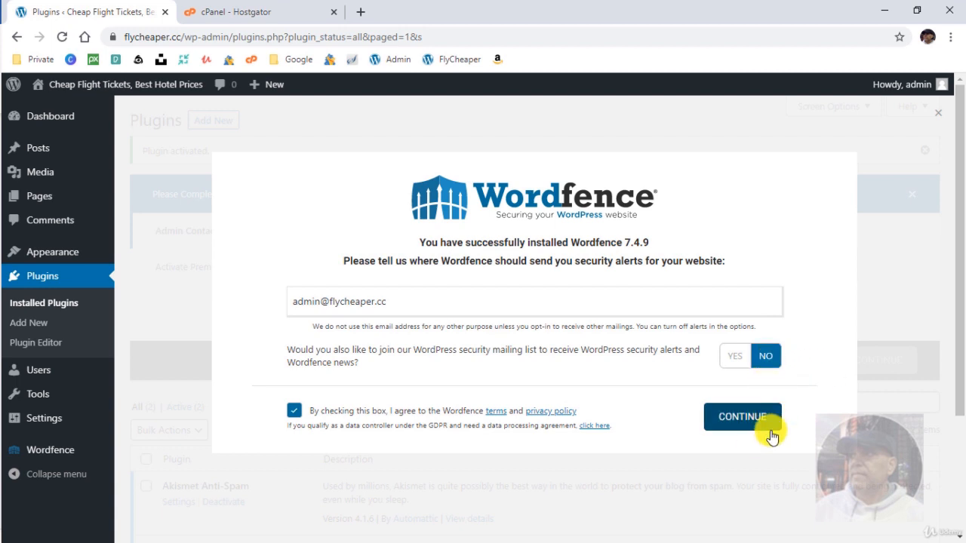
{"action": "left_click", "coordinate": [743, 418]}
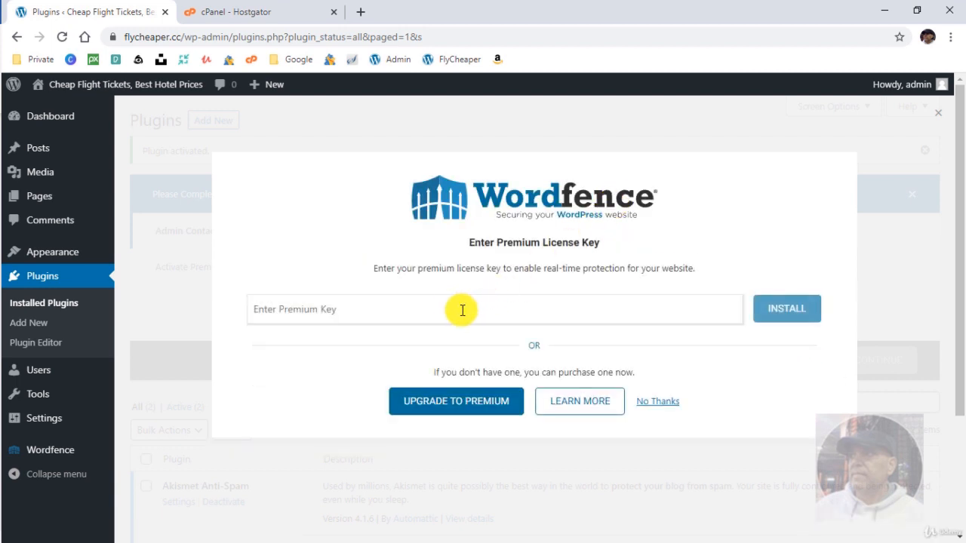
{"action": "left_click", "coordinate": [664, 405]}
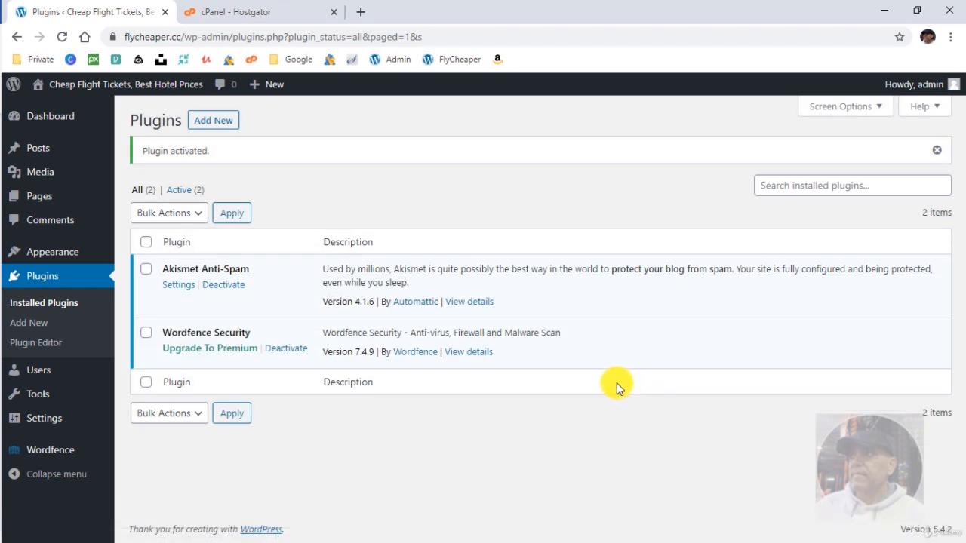
{"action": "left_click", "coordinate": [60, 450]}
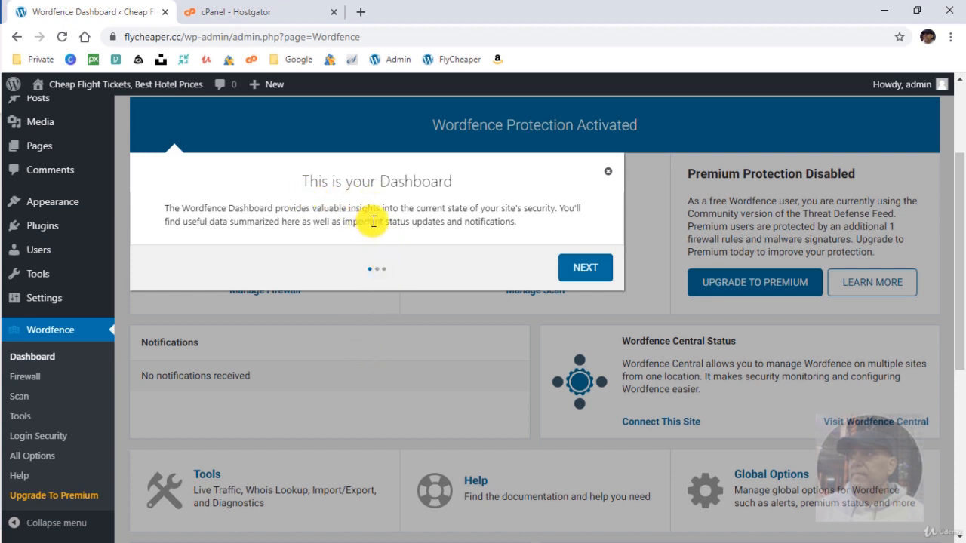
Advance through the Wordfence tour to the Global Wordfence Options step, then close it.
{"action": "left_click", "coordinate": [587, 268]}
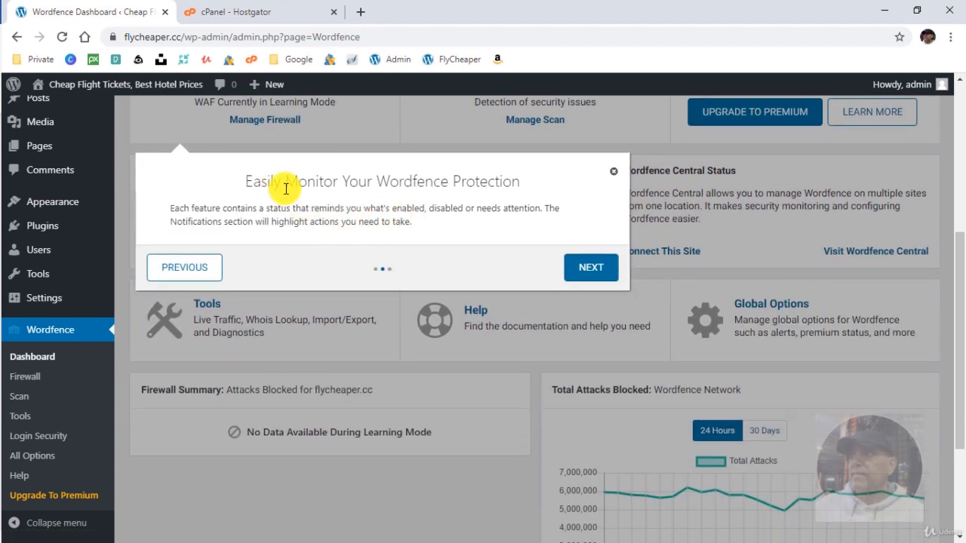
{"action": "left_click", "coordinate": [590, 271]}
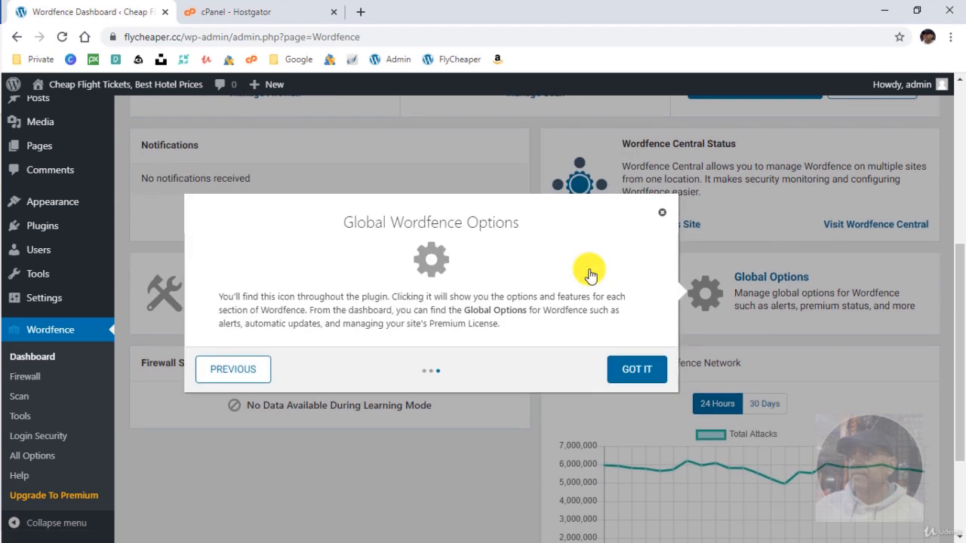
{"action": "left_click", "coordinate": [636, 320]}
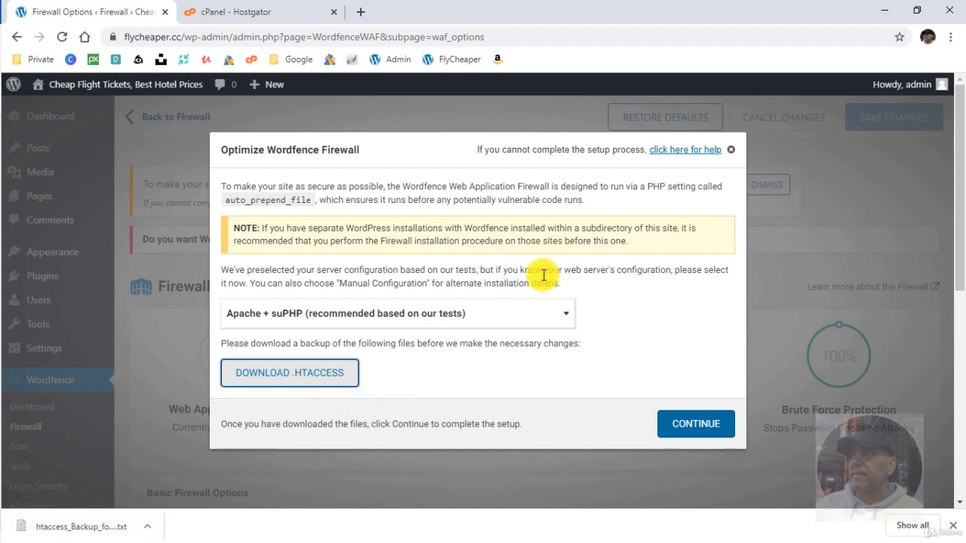
Run the Wordfence firewall optimization for Apache + suPHP and dismiss the installation-successful message.
{"action": "left_click", "coordinate": [687, 420]}
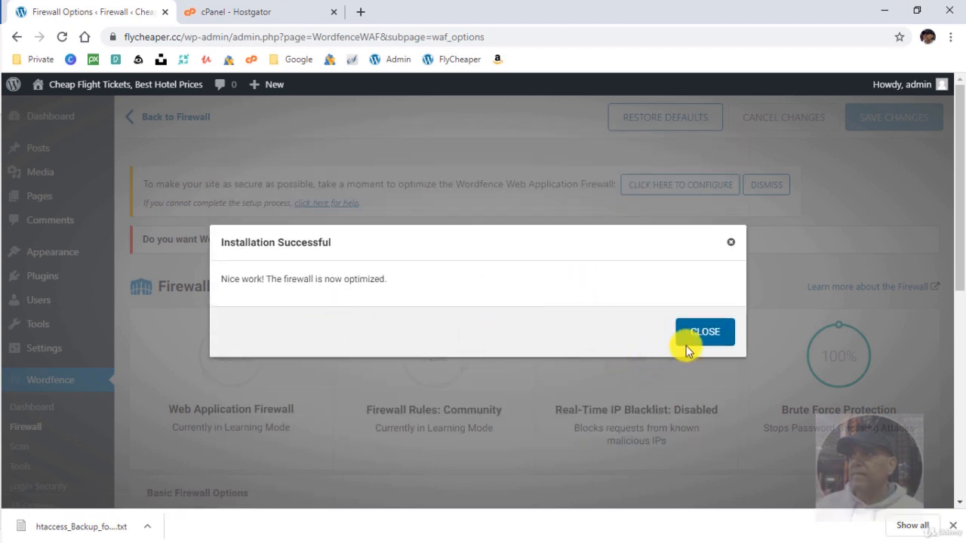
{"action": "left_click", "coordinate": [690, 341]}
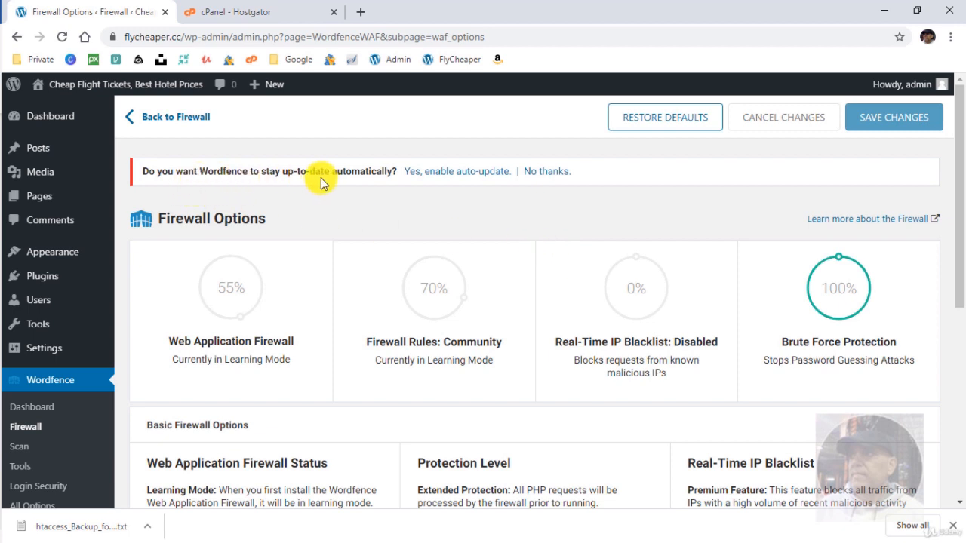
Choose 'Yes, enable auto-update' for Wordfence and dismiss the finished download notice.
{"action": "left_click", "coordinate": [463, 172]}
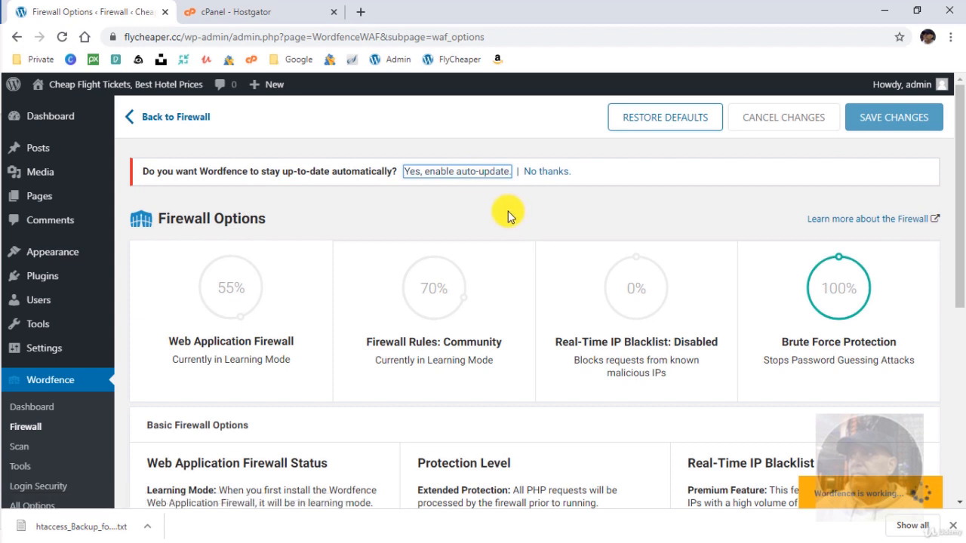
{"action": "left_click", "coordinate": [953, 527]}
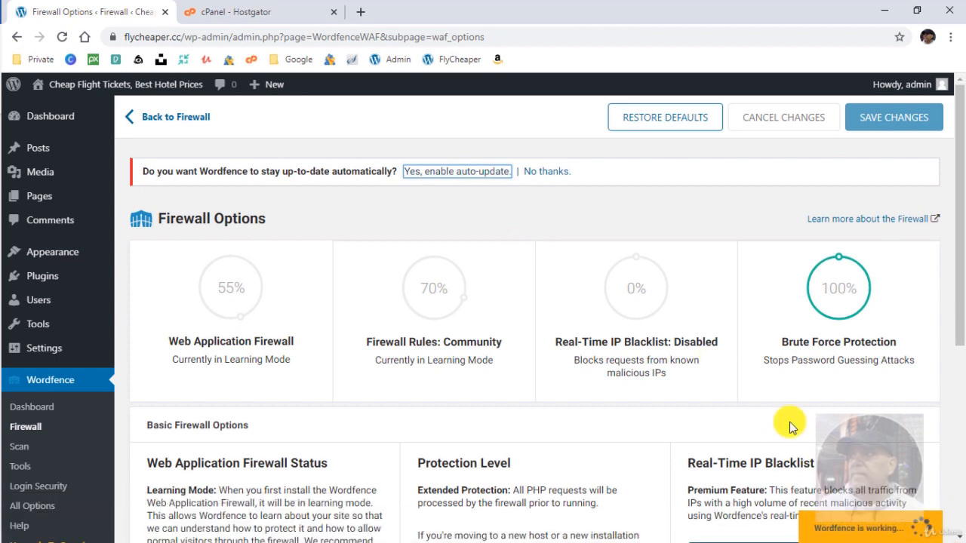
{"action": "mouse_move", "coordinate": [430, 250]}
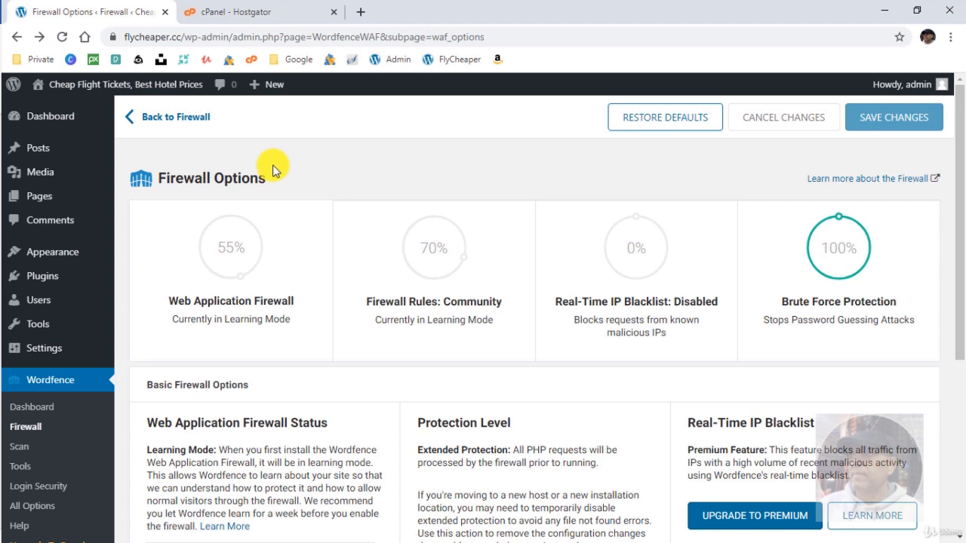
Start a new security scan from the Wordfence Scan page.
{"action": "left_click", "coordinate": [39, 450]}
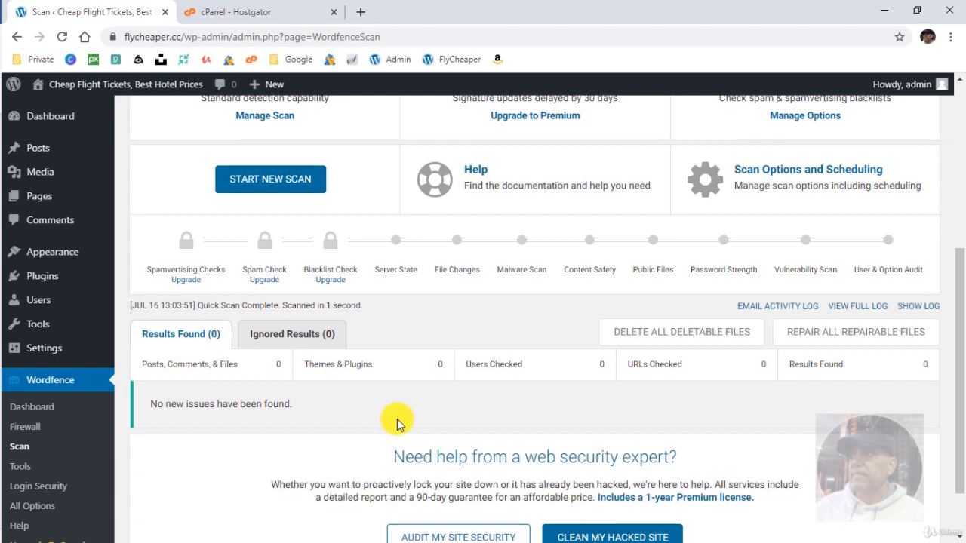
{"action": "scroll", "coordinate": [397, 424], "scroll_direction": "up", "scroll_amount": 1}
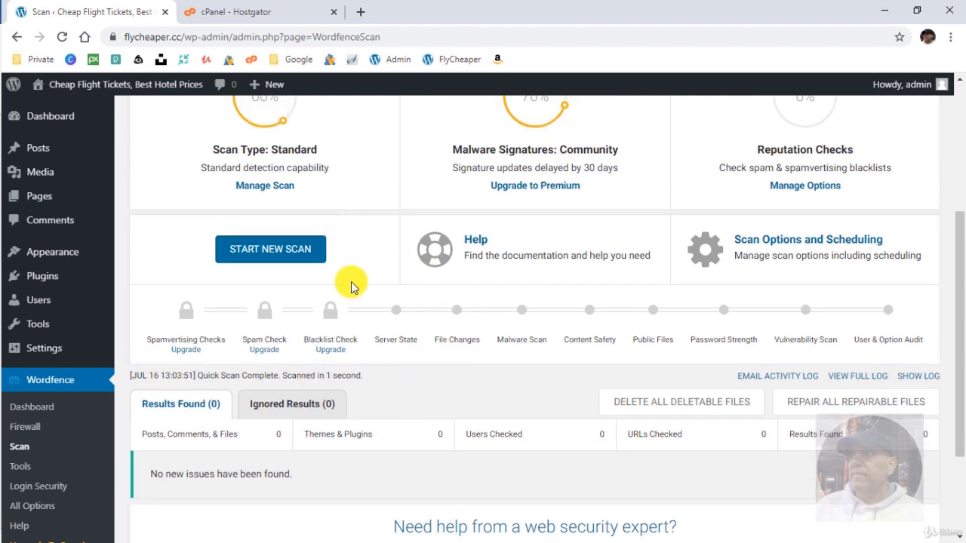
{"action": "left_click", "coordinate": [259, 248]}
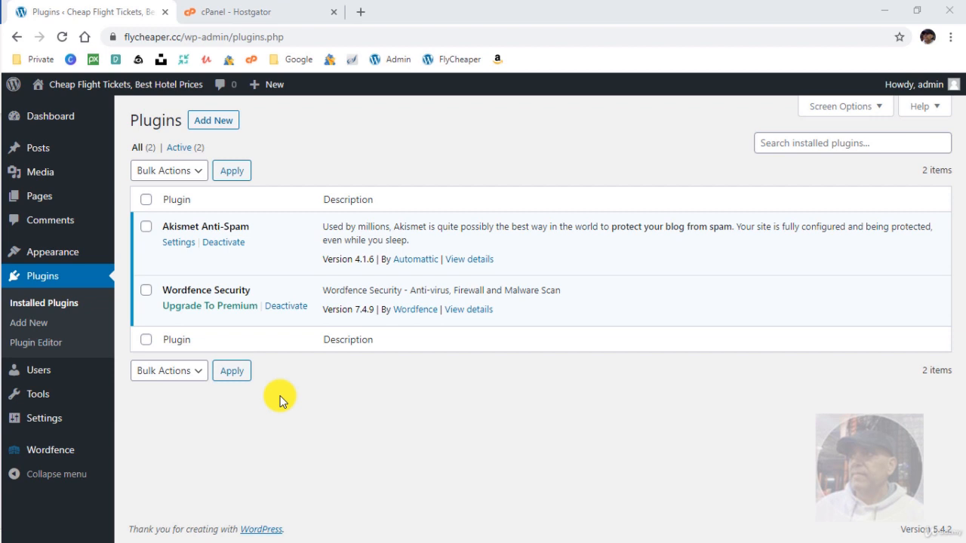
Search the plugin directory for 'elementor', then install and activate Elementor Page Builder.
{"action": "left_click", "coordinate": [208, 123]}
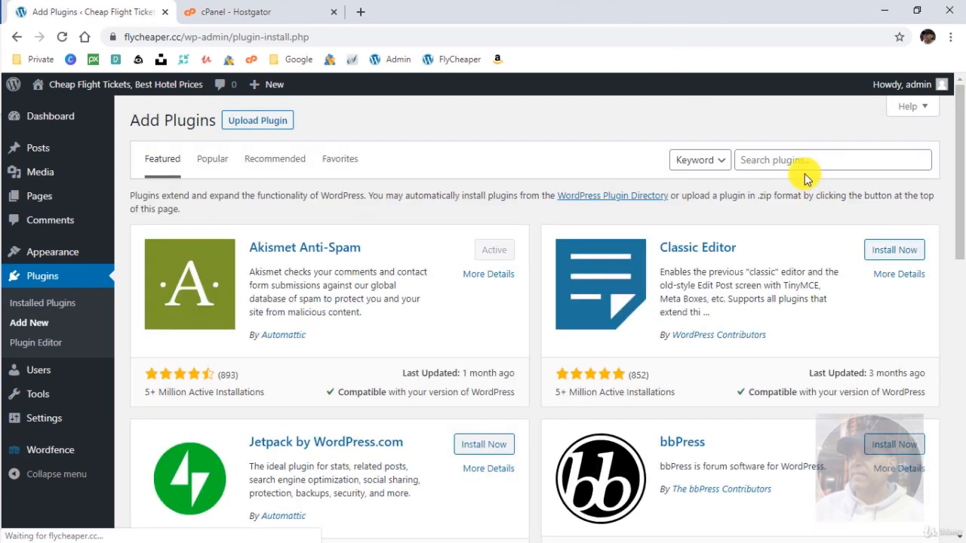
{"action": "left_click", "coordinate": [803, 164]}
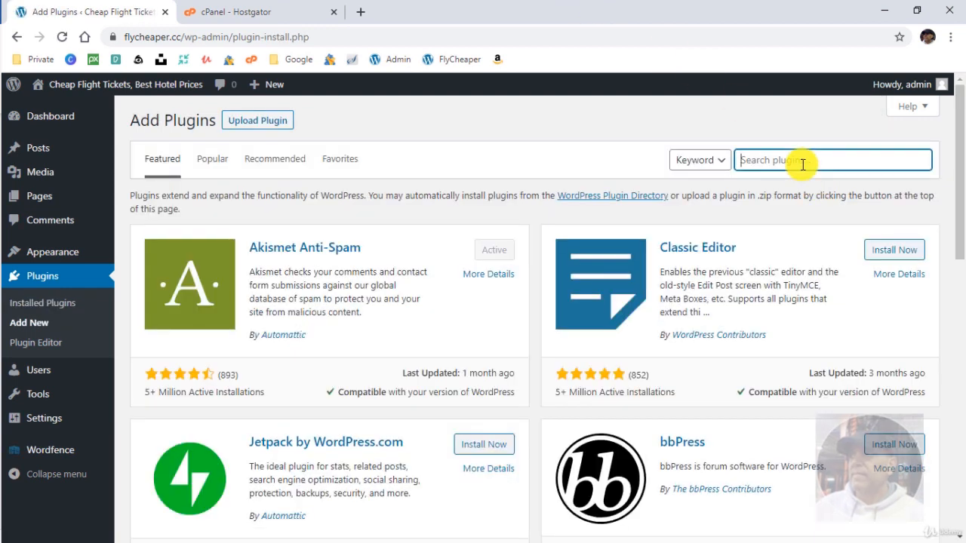
{"action": "type", "text": "elemen"}
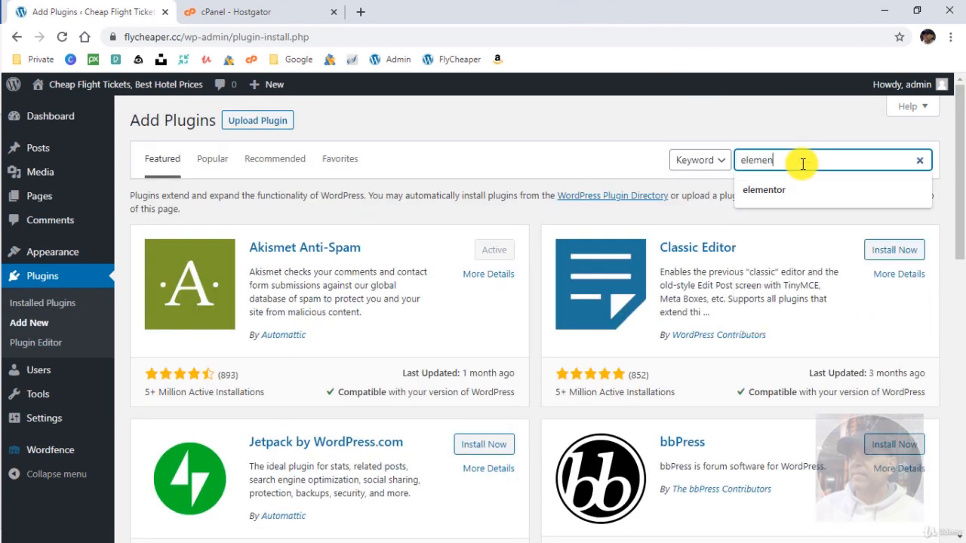
{"action": "type", "text": "tor"}
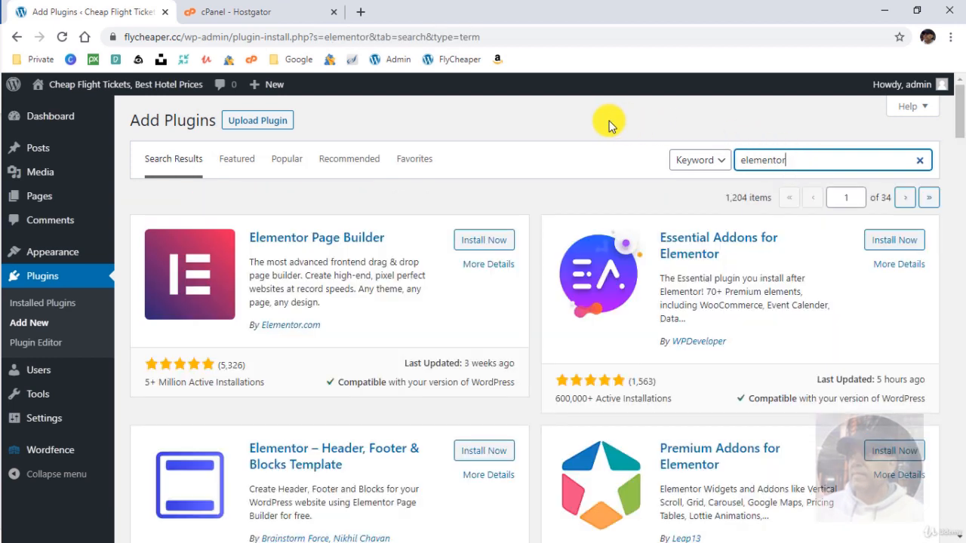
{"action": "left_click", "coordinate": [483, 241]}
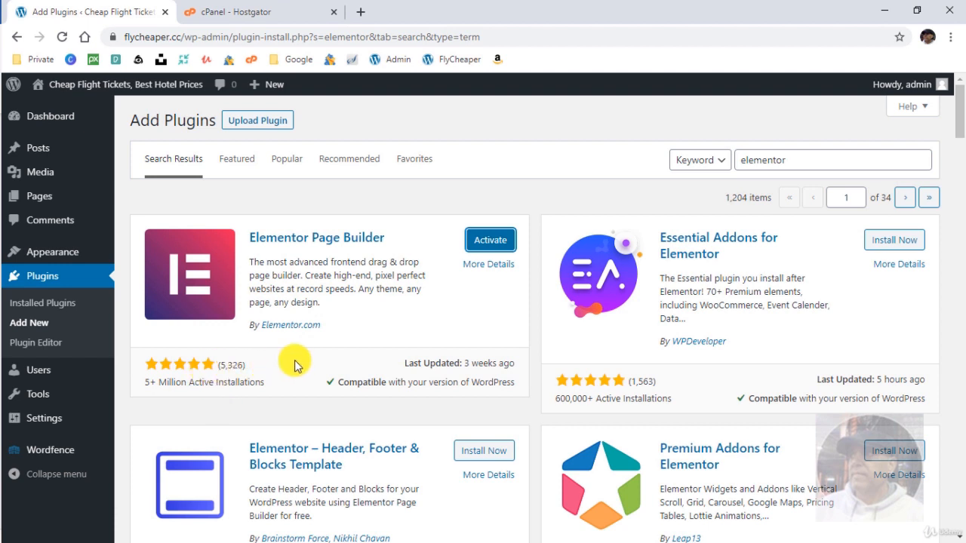
{"action": "left_click", "coordinate": [490, 239]}
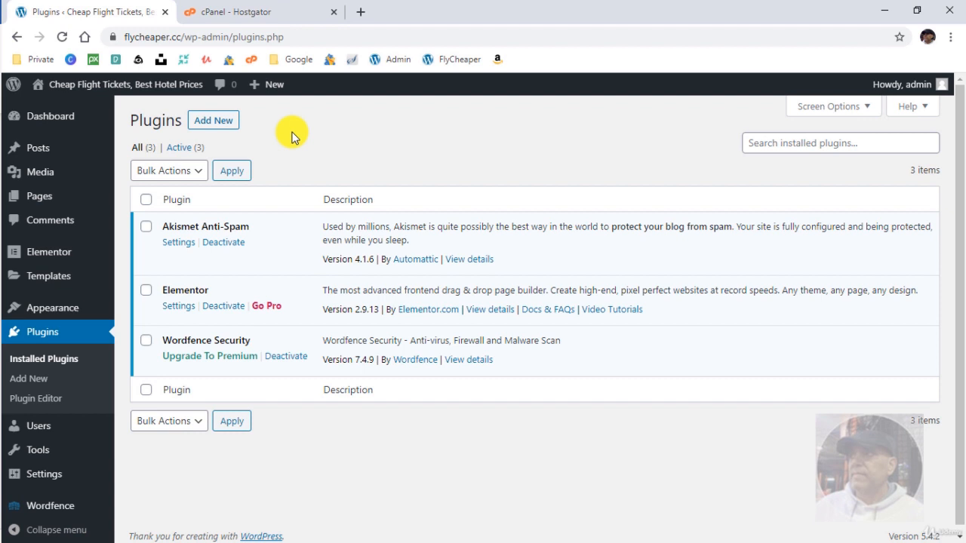
Search for 'elementor' and install Essential Addons for Elementor and Premium Addons for Elementor.
{"action": "left_click", "coordinate": [211, 121]}
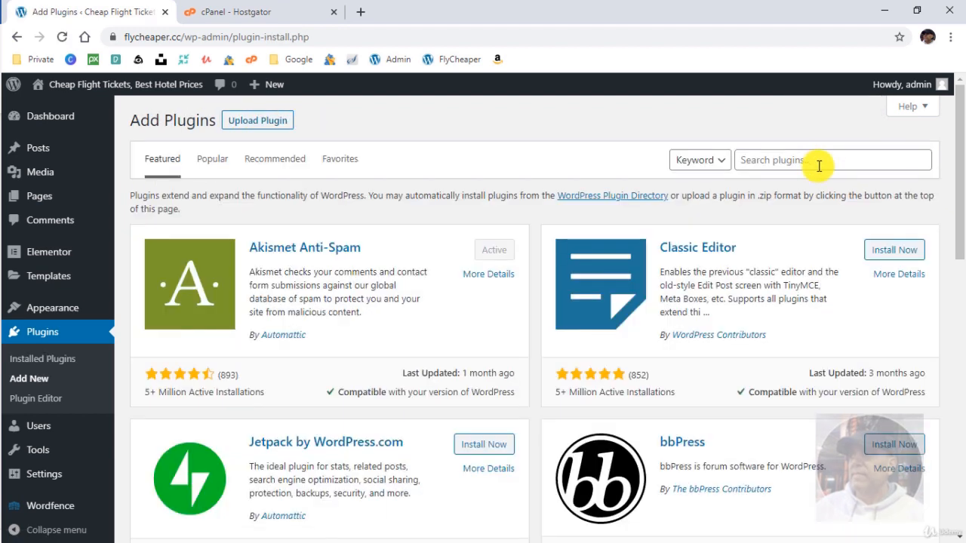
{"action": "left_click", "coordinate": [819, 166]}
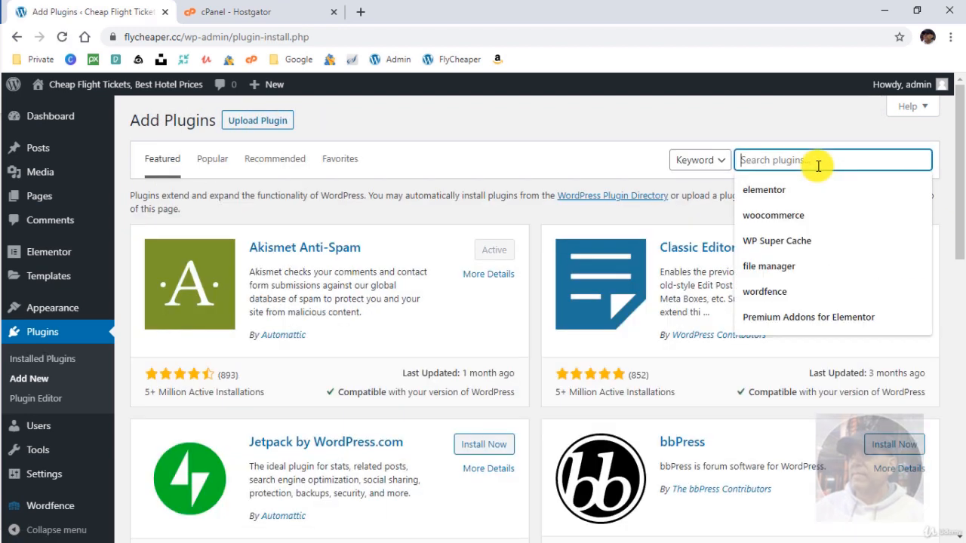
{"action": "left_click", "coordinate": [806, 189]}
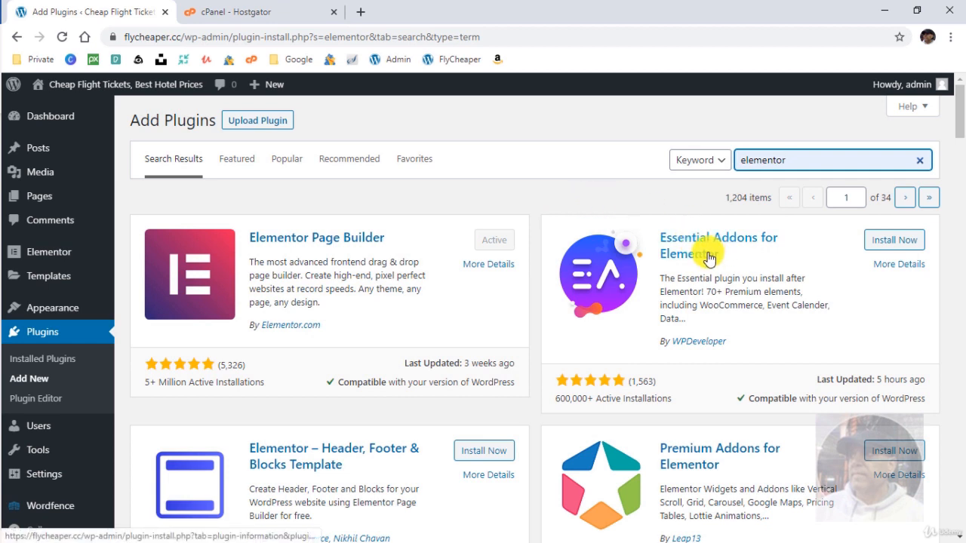
{"action": "left_click", "coordinate": [896, 243]}
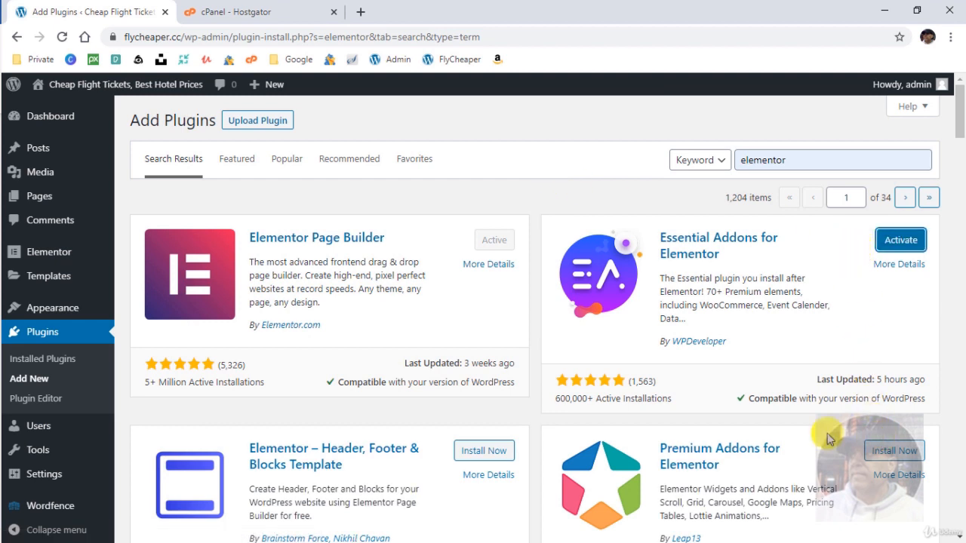
{"action": "scroll", "coordinate": [815, 430], "scroll_direction": "down", "scroll_amount": 1}
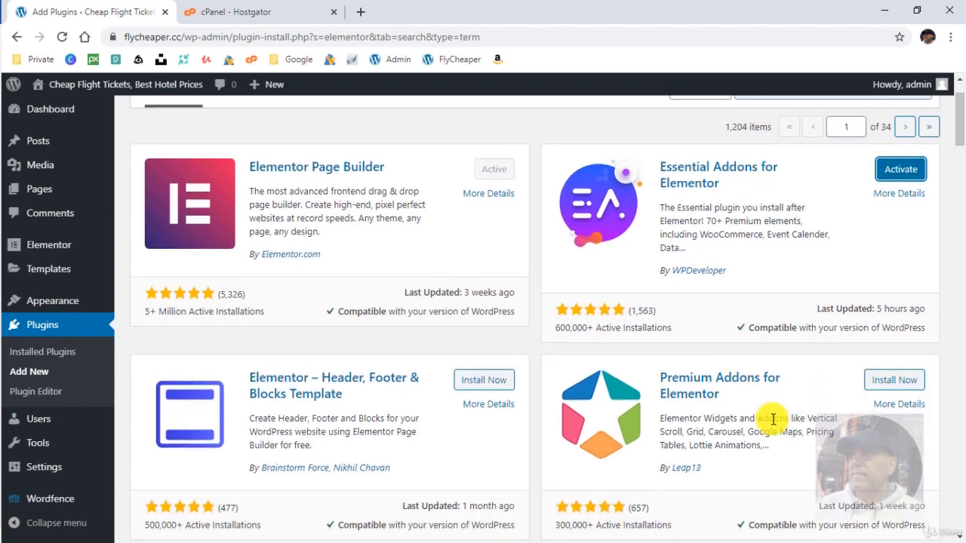
{"action": "left_click", "coordinate": [897, 382]}
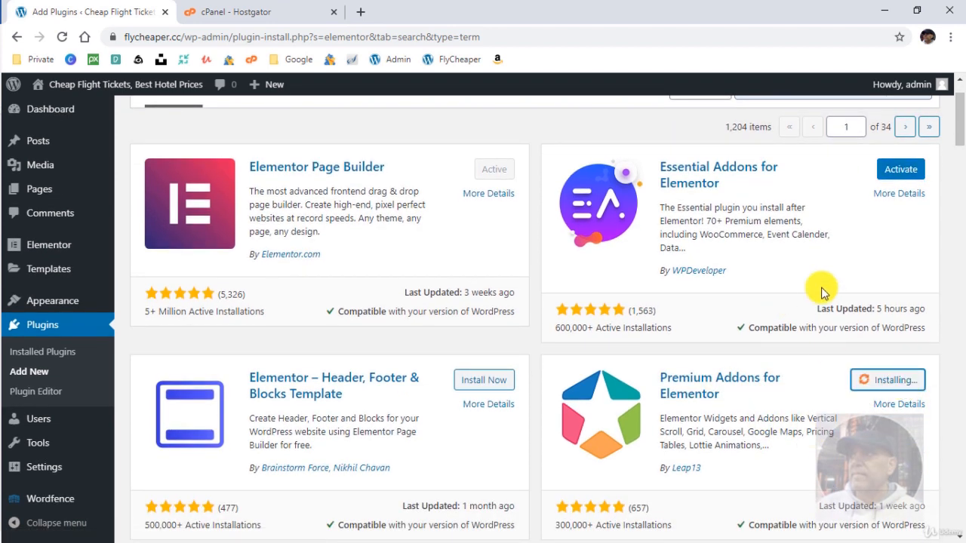
Activate both Essential Addons for Elementor and Premium Addons for Elementor.
{"action": "left_click", "coordinate": [892, 171]}
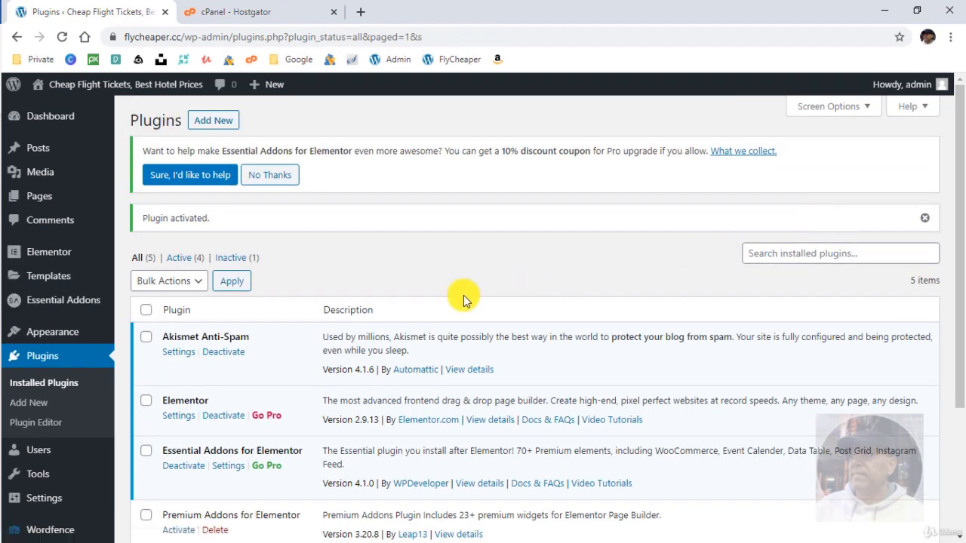
{"action": "scroll", "coordinate": [463, 295], "scroll_direction": "down", "scroll_amount": 5}
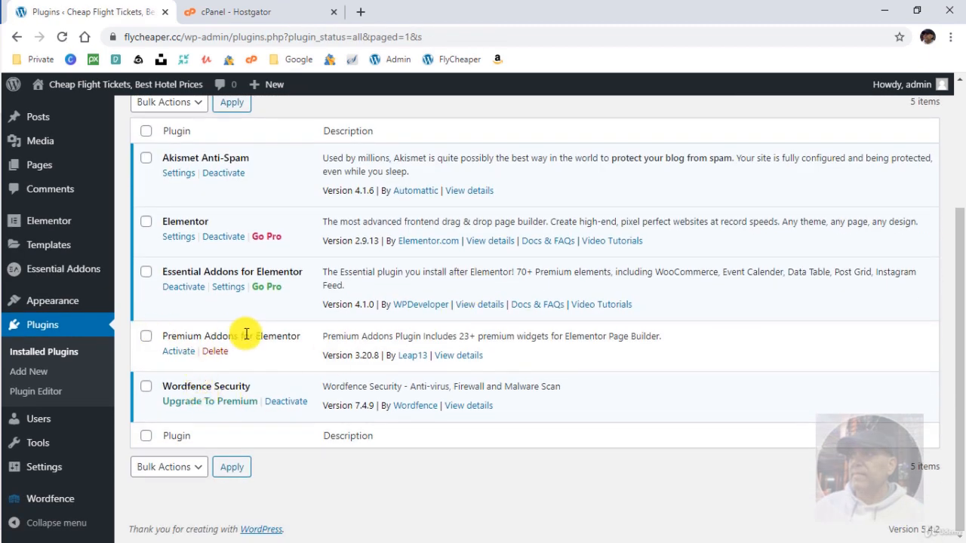
{"action": "left_click", "coordinate": [179, 352]}
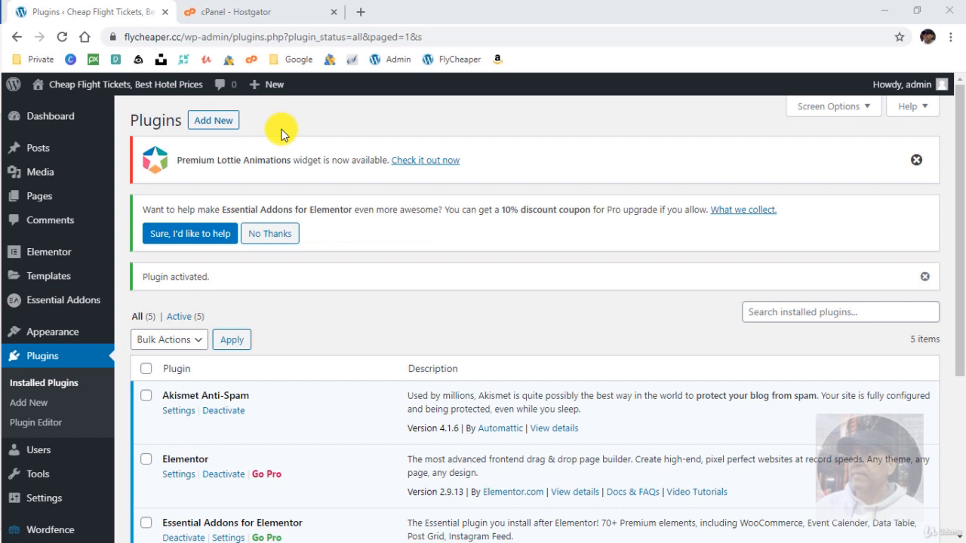
Search for 'starter', install and activate Starter Templates, then return to Add Plugins.
{"action": "left_click", "coordinate": [212, 120]}
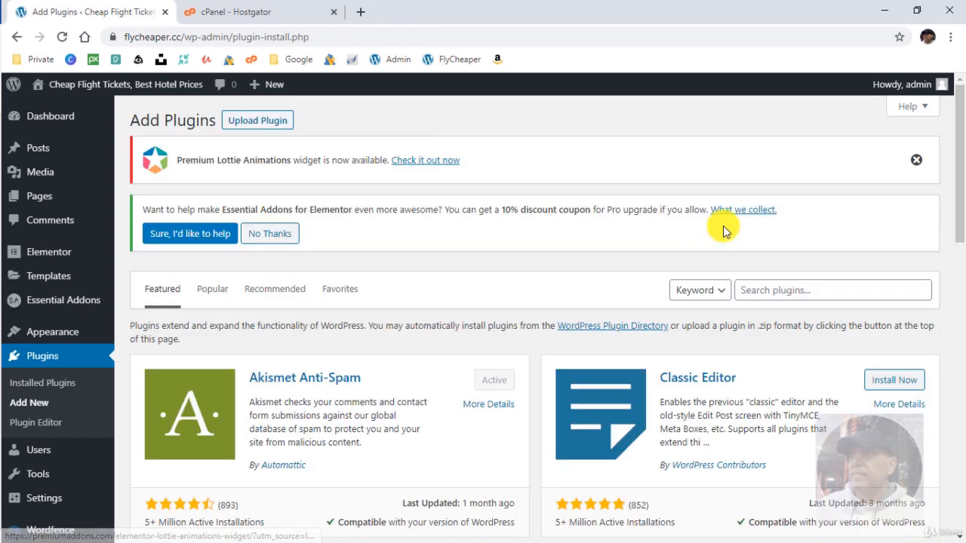
{"action": "left_click", "coordinate": [796, 289]}
{"action": "type", "text": "starter"}
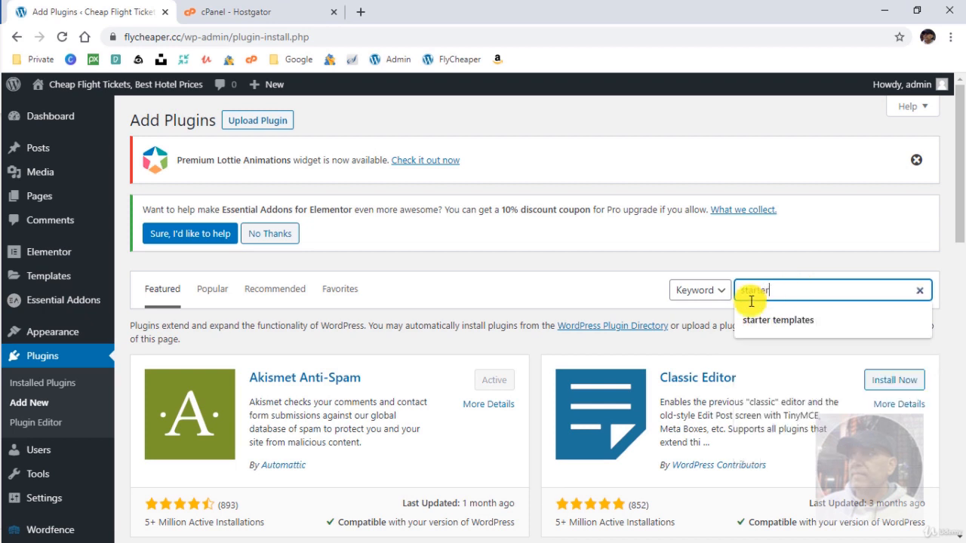
{"action": "key", "text": "Return"}
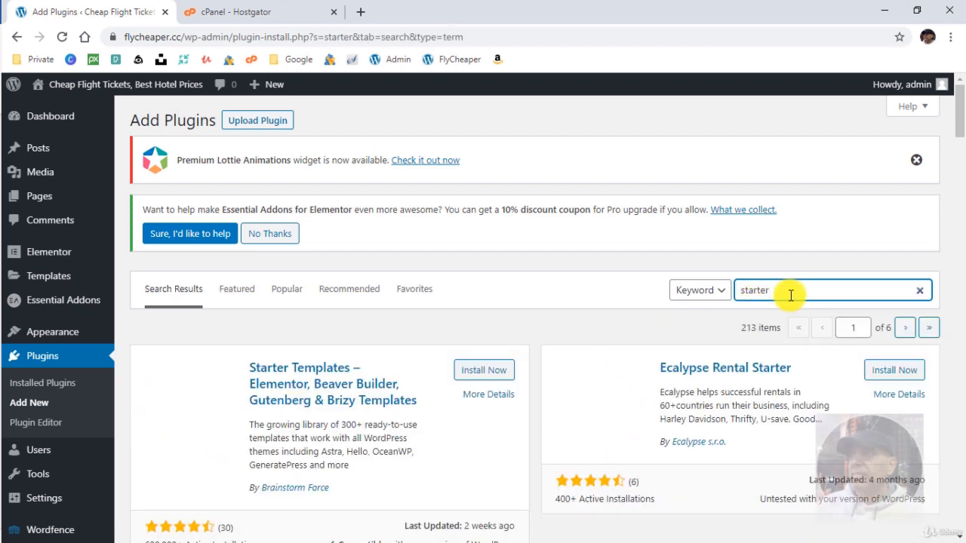
{"action": "left_click", "coordinate": [484, 370]}
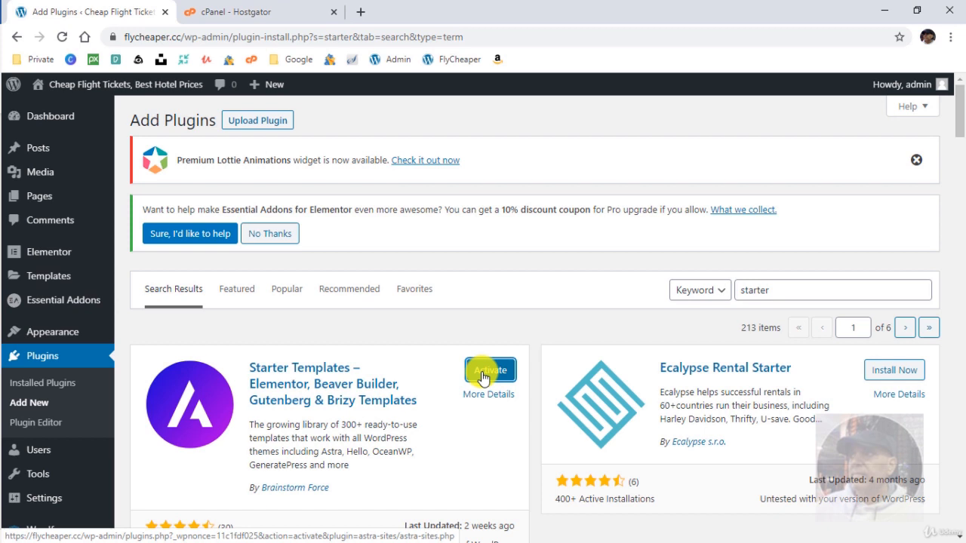
{"action": "left_click", "coordinate": [483, 377]}
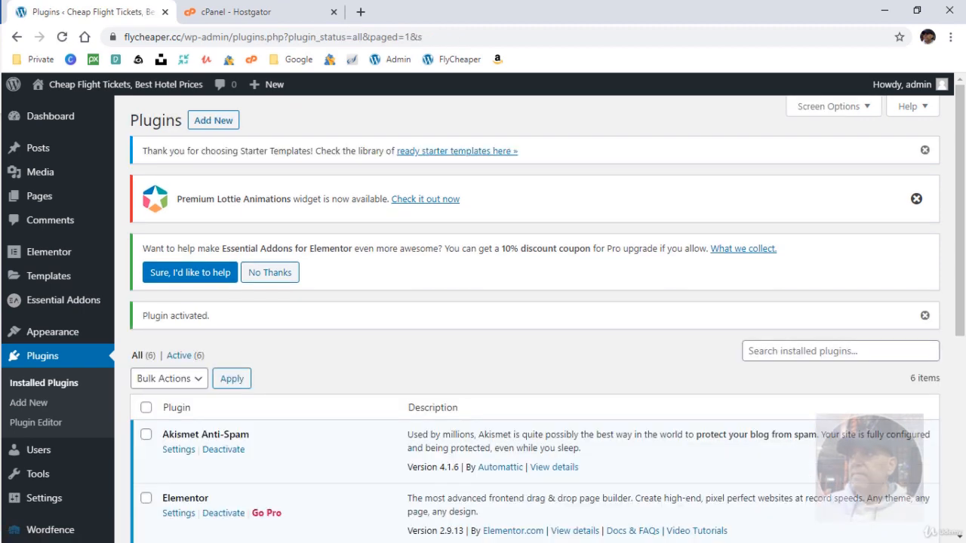
{"action": "left_click", "coordinate": [223, 127]}
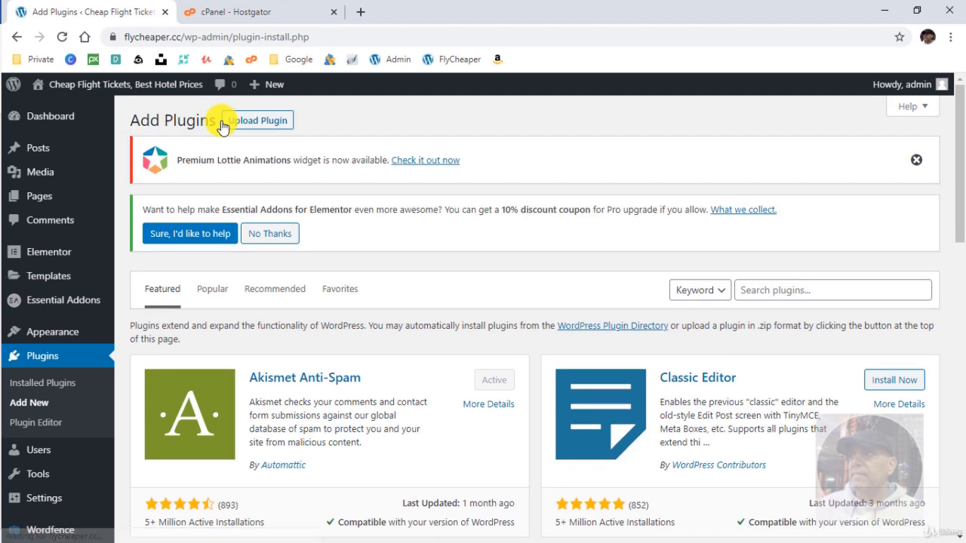
Search for 'WP Bulk Delete', then install and activate the WP Bulk Delete plugin.
{"action": "left_click", "coordinate": [804, 289]}
{"action": "type", "text": "WP Bulk Delete"}
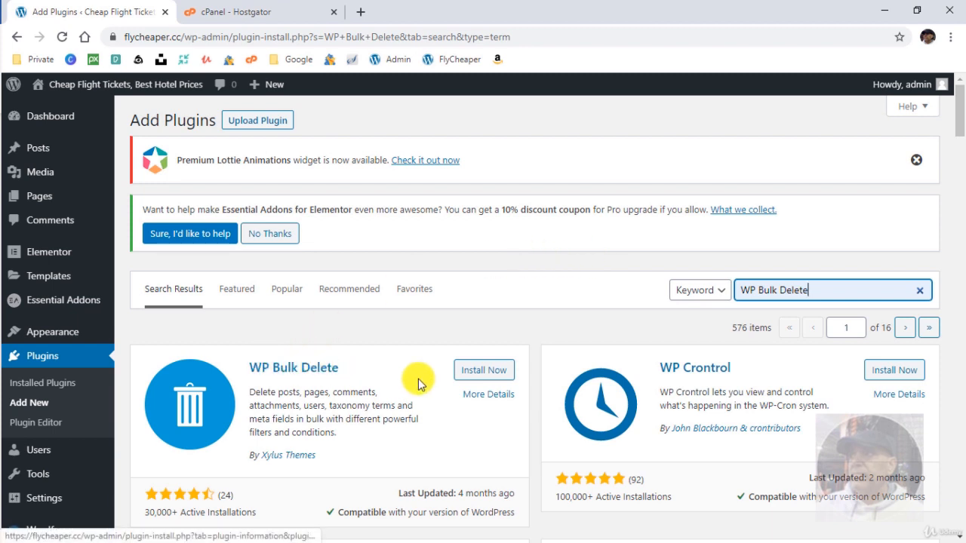
{"action": "left_click", "coordinate": [486, 377]}
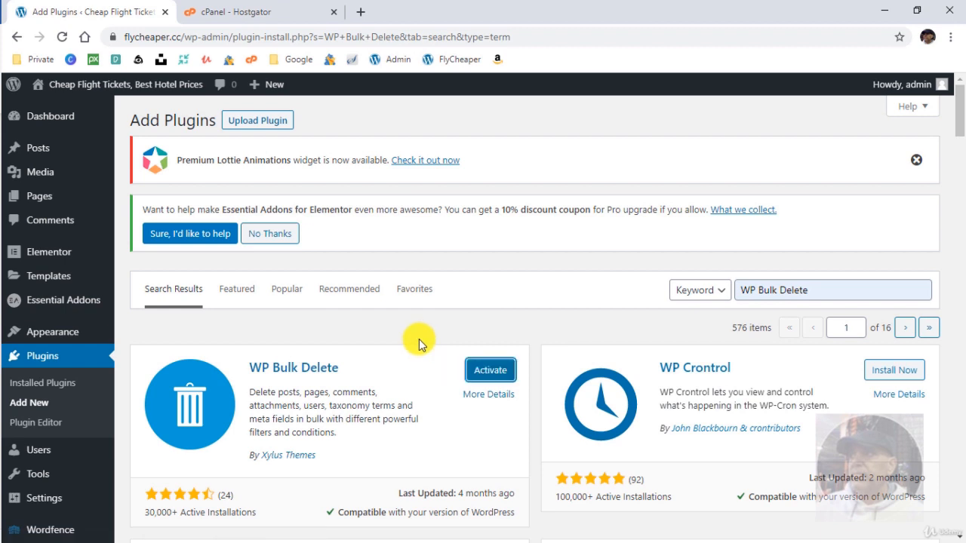
{"action": "left_click", "coordinate": [489, 369]}
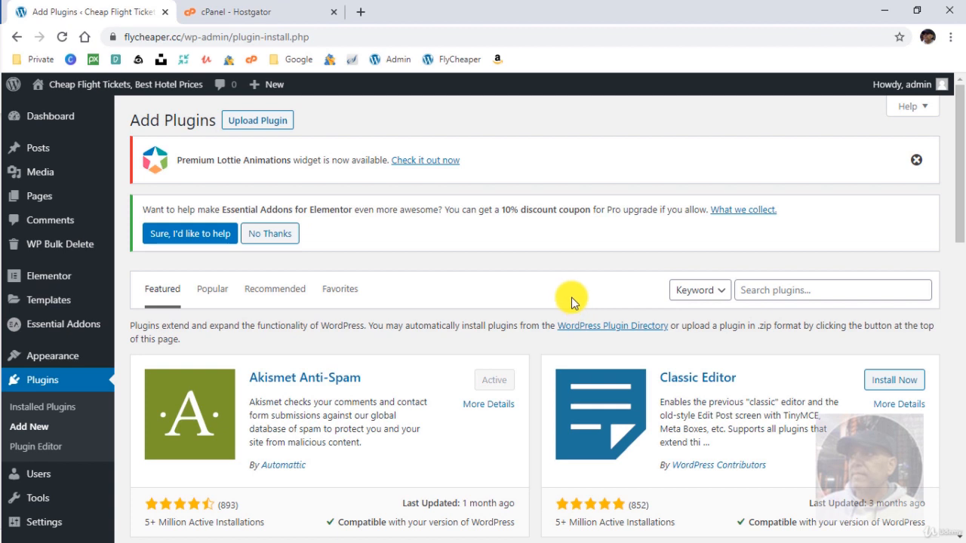
Search 'wp forms', then install and activate Contact Form by WPForms.
{"action": "left_click", "coordinate": [780, 291]}
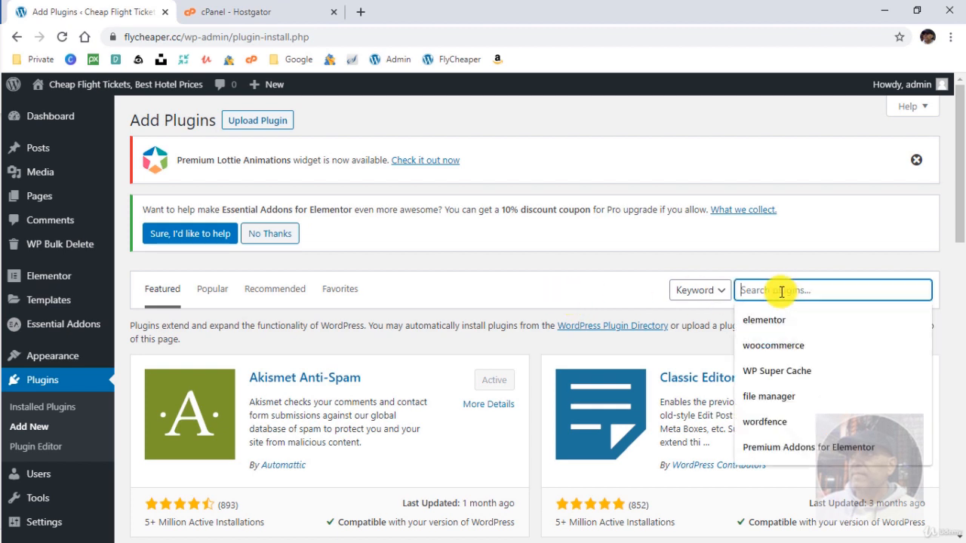
{"action": "type", "text": "wp forms"}
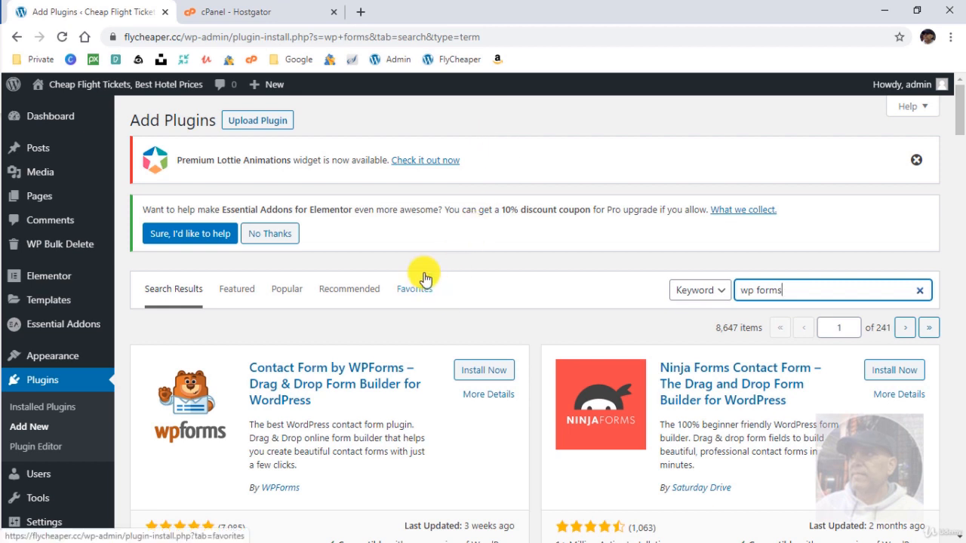
{"action": "left_click", "coordinate": [470, 369]}
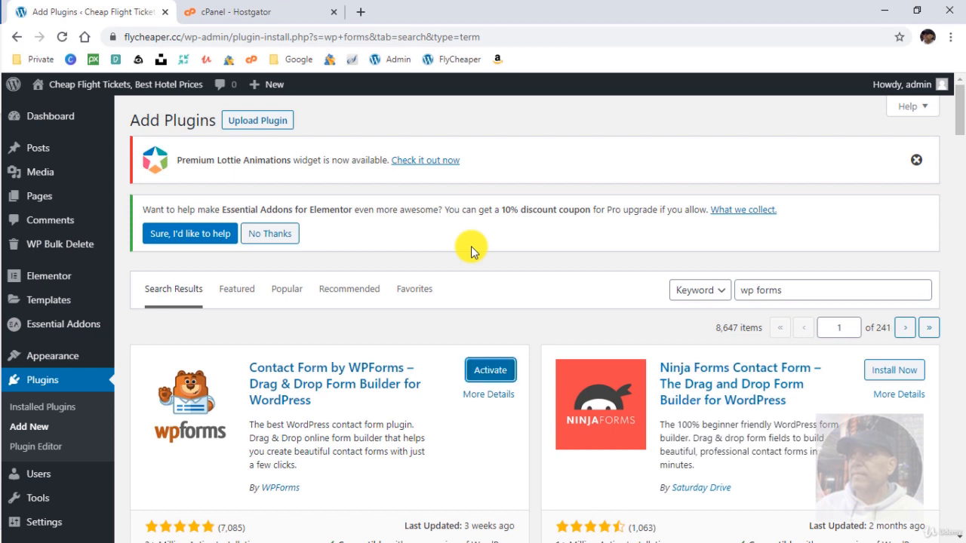
{"action": "left_click", "coordinate": [487, 372]}
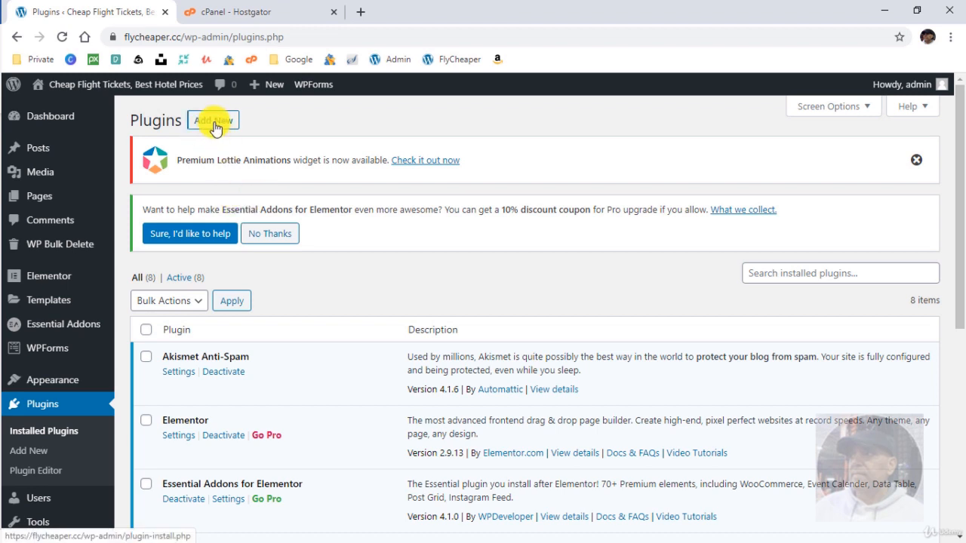
Search 'all' in Add Plugins, then install and activate All in One SEO Pack.
{"action": "left_click", "coordinate": [214, 120]}
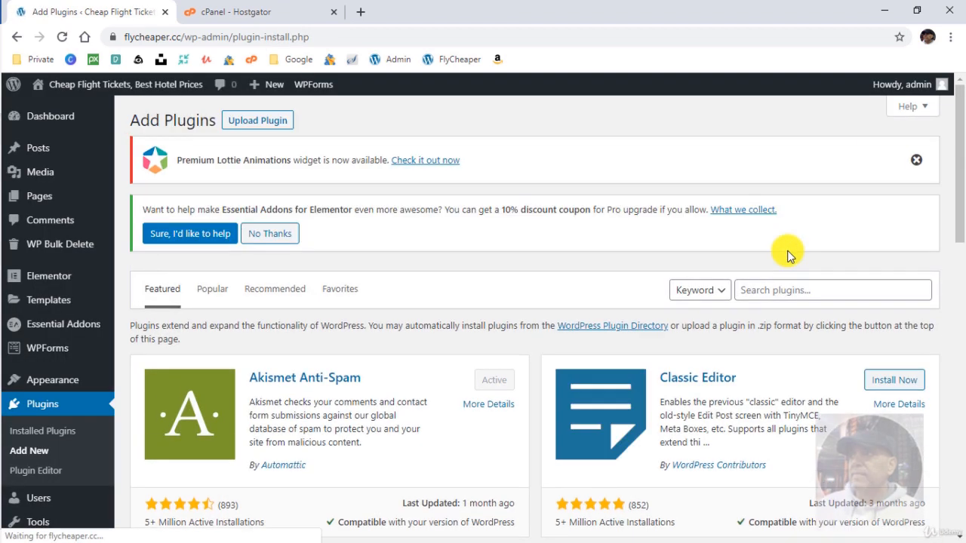
{"action": "left_click", "coordinate": [787, 289]}
{"action": "type", "text": "all"}
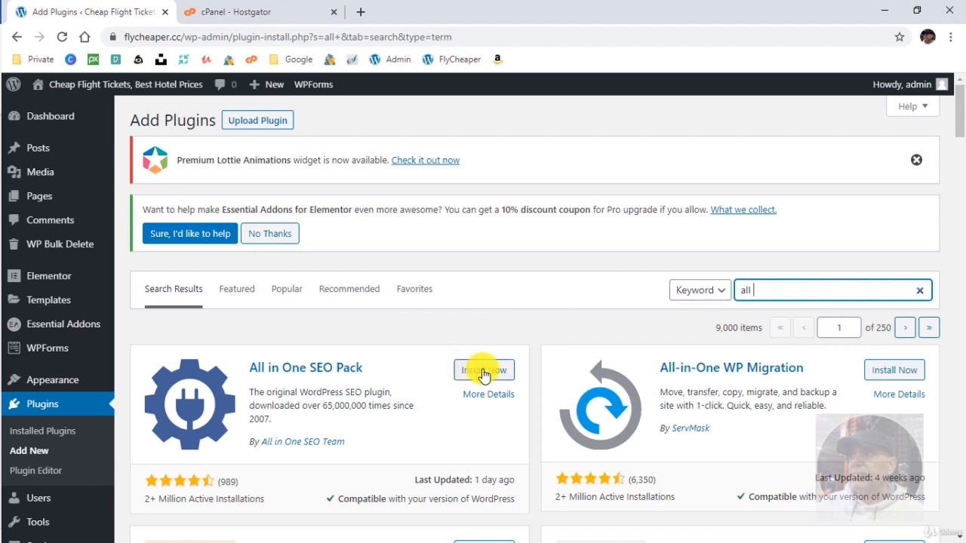
{"action": "left_click", "coordinate": [483, 371]}
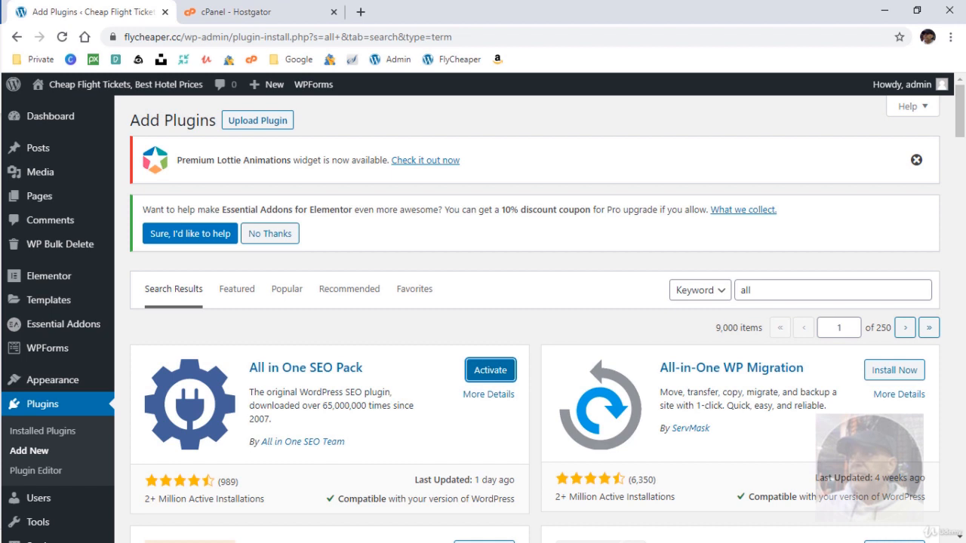
{"action": "left_click", "coordinate": [489, 371]}
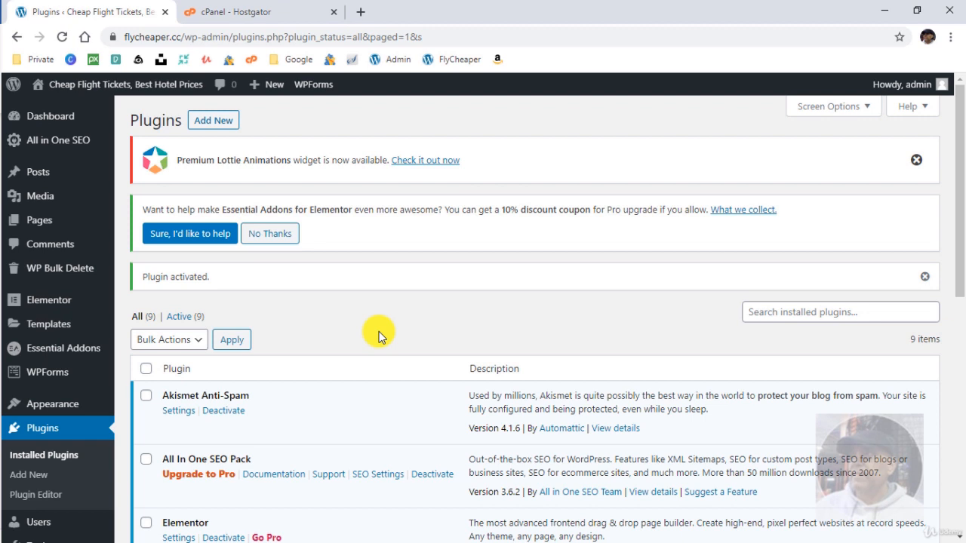
{"action": "left_click", "coordinate": [213, 121]}
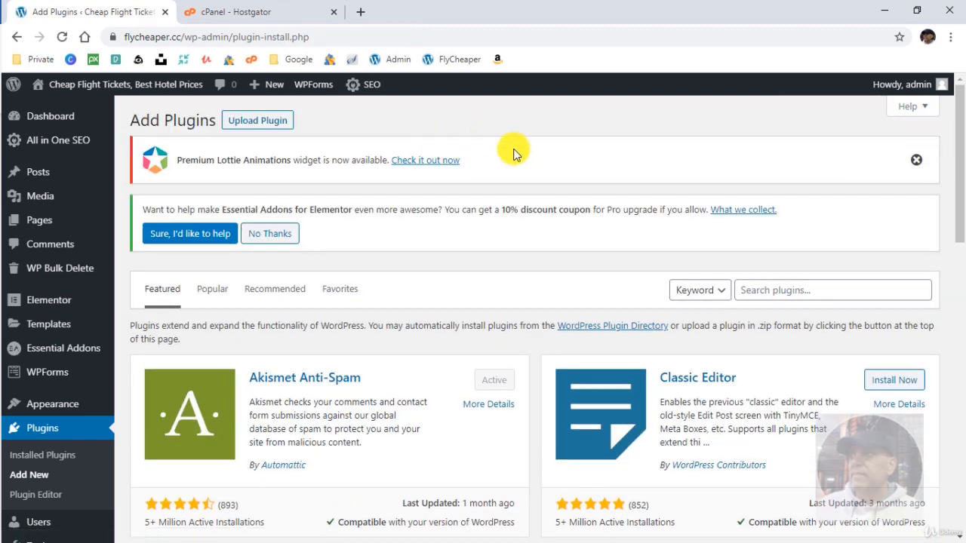
Search 'wp optimize', then install and activate the WP-Optimize plugin.
{"action": "left_click", "coordinate": [831, 289]}
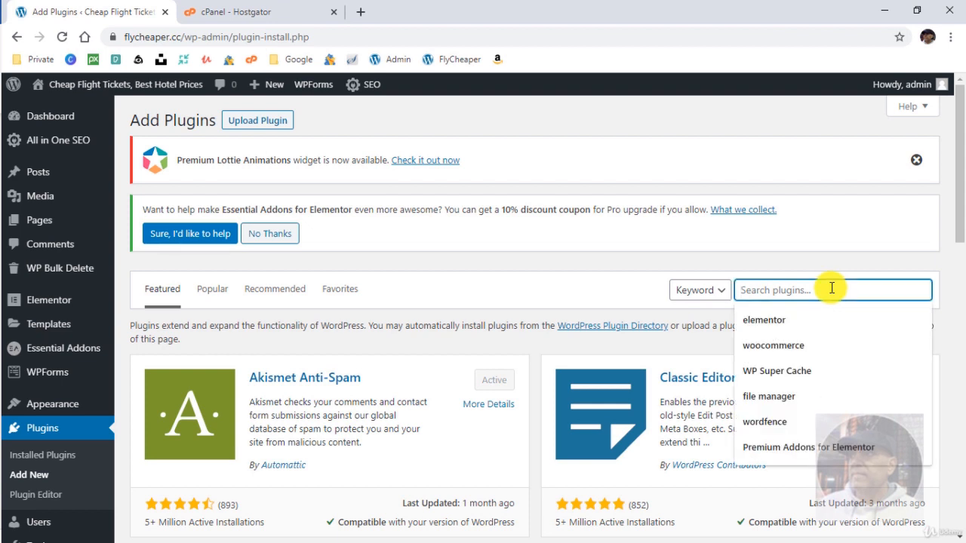
{"action": "type", "text": "wp op"}
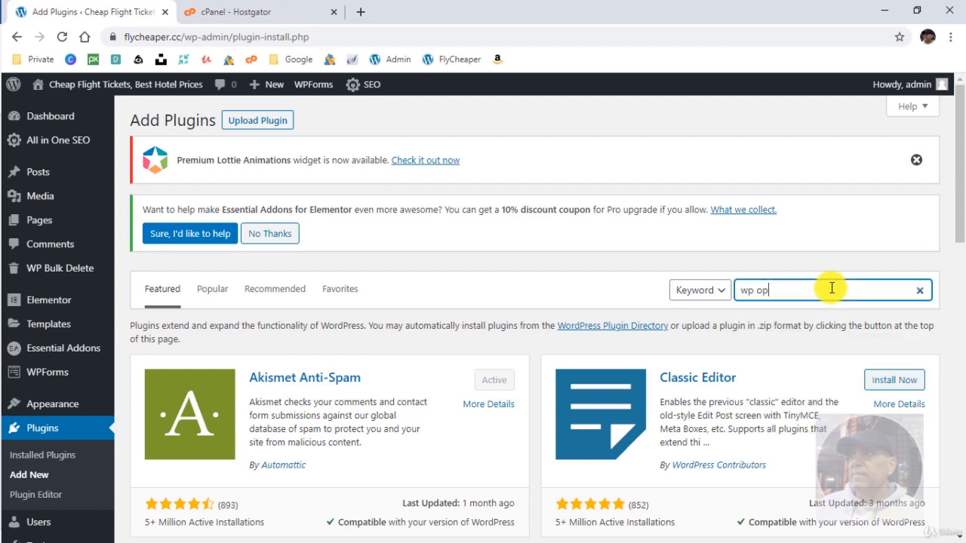
{"action": "type", "text": "timize"}
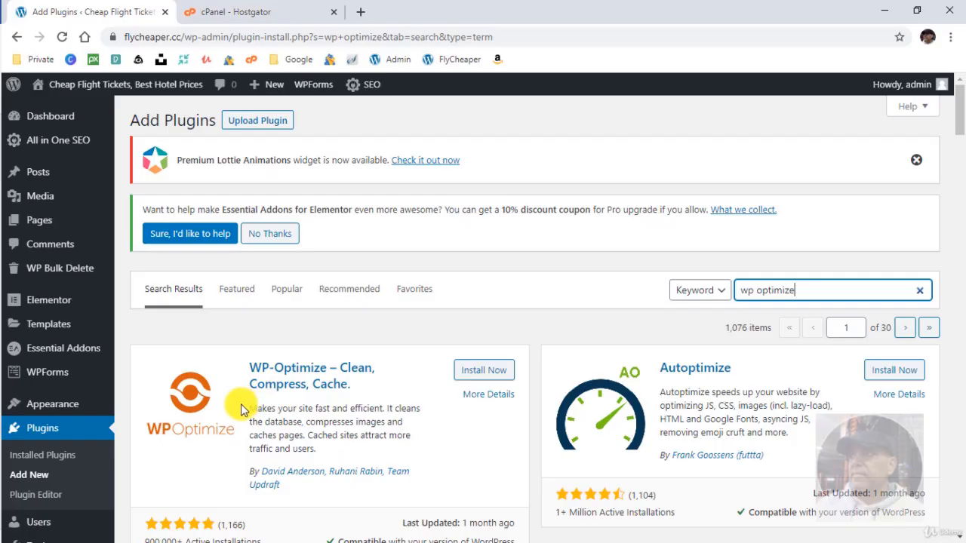
{"action": "left_click", "coordinate": [483, 376]}
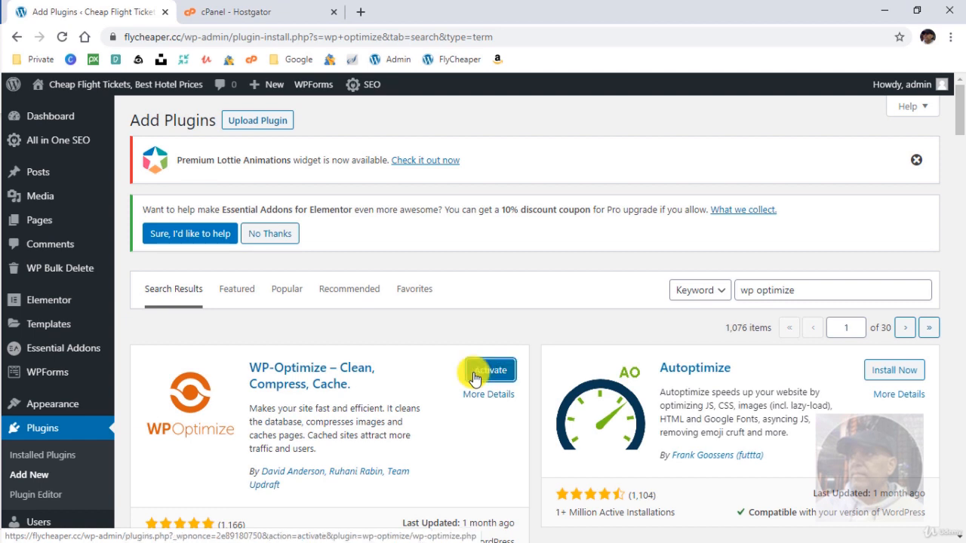
{"action": "left_click", "coordinate": [475, 377]}
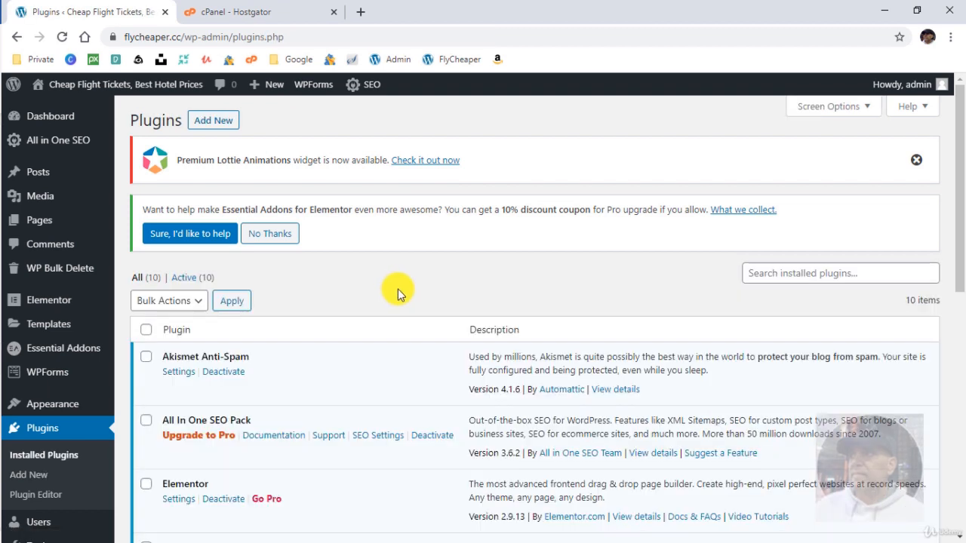
Search 'redirection' in Add Plugins, then install and activate the Redirection plugin.
{"action": "left_click", "coordinate": [217, 122]}
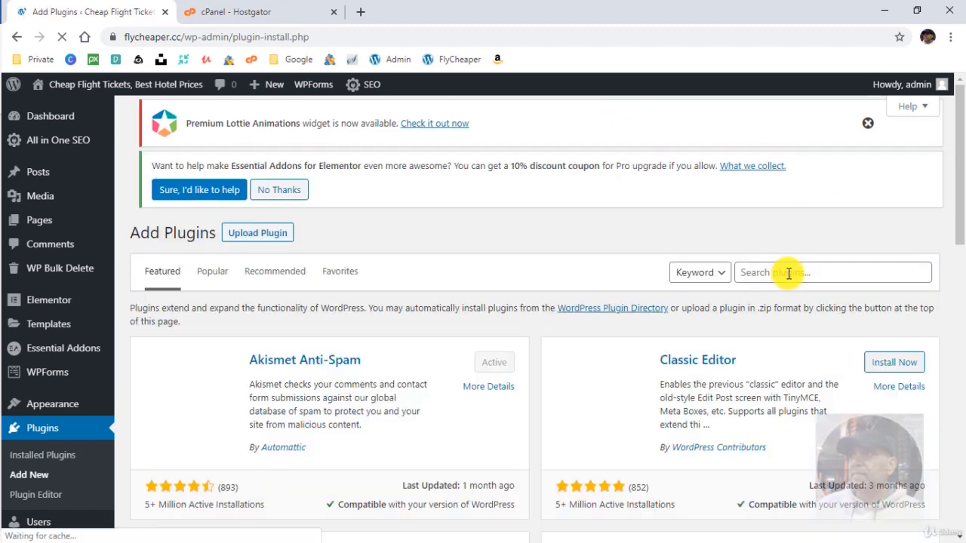
{"action": "left_click", "coordinate": [788, 273]}
{"action": "type", "text": "redirection"}
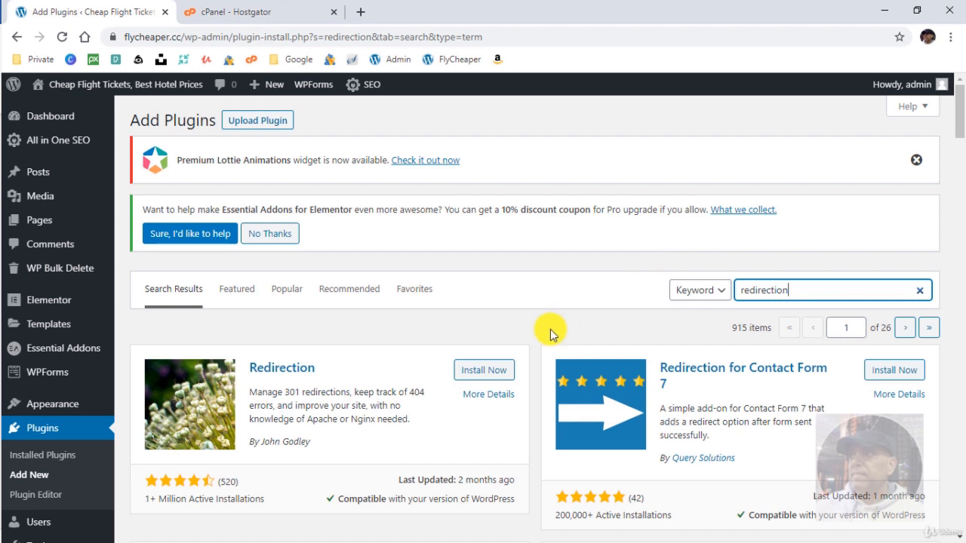
{"action": "left_click", "coordinate": [480, 374]}
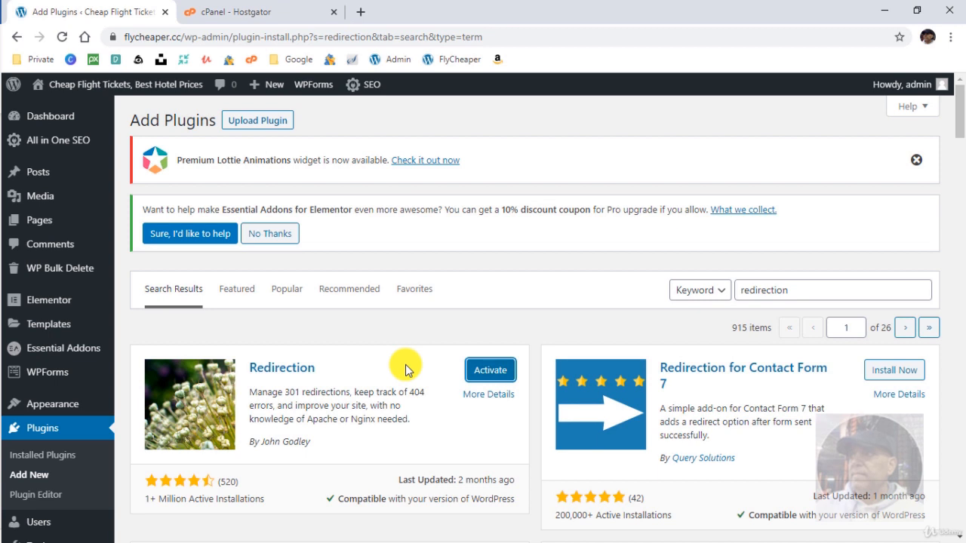
{"action": "left_click", "coordinate": [490, 369]}
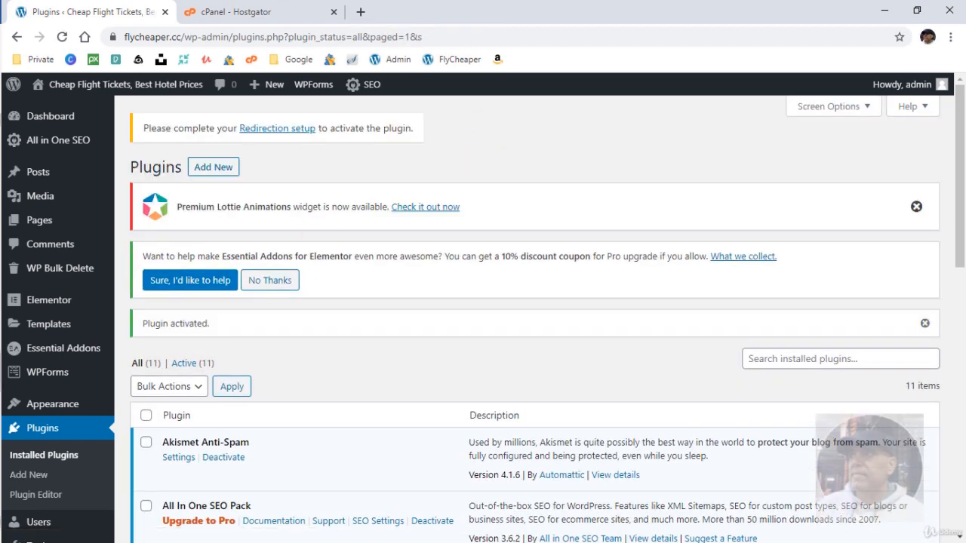
Search 'migration' and install the All-in-One WP Migration plugin.
{"action": "left_click", "coordinate": [214, 165]}
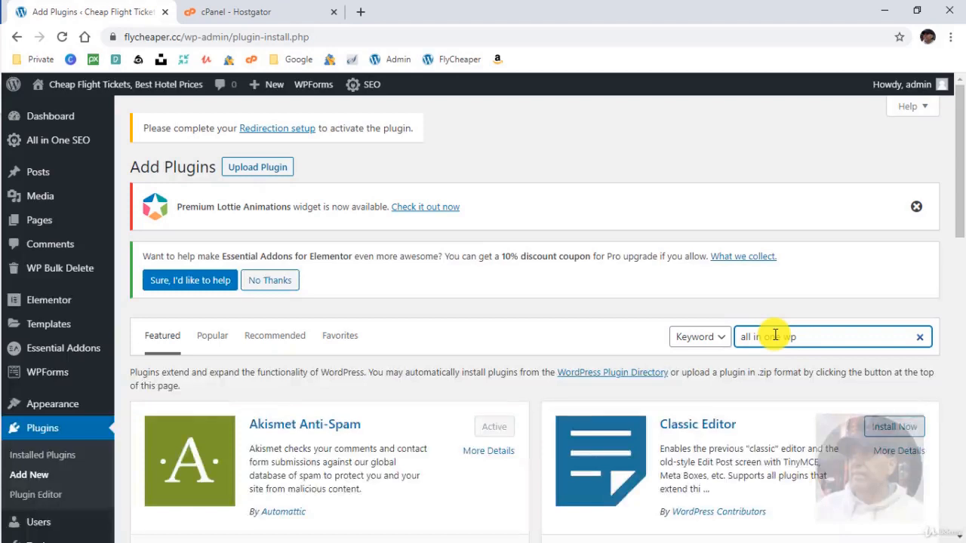
{"action": "type", "text": "migration"}
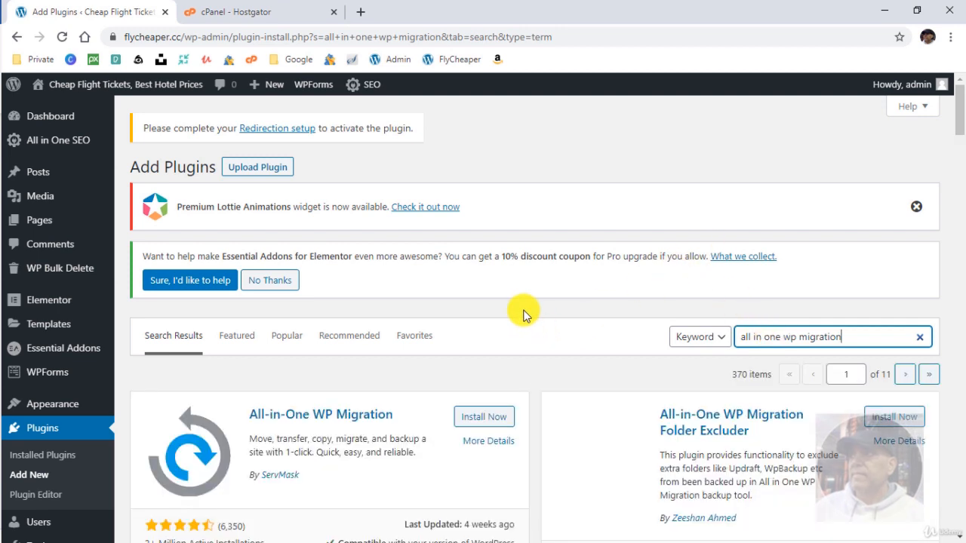
{"action": "left_click", "coordinate": [474, 417]}
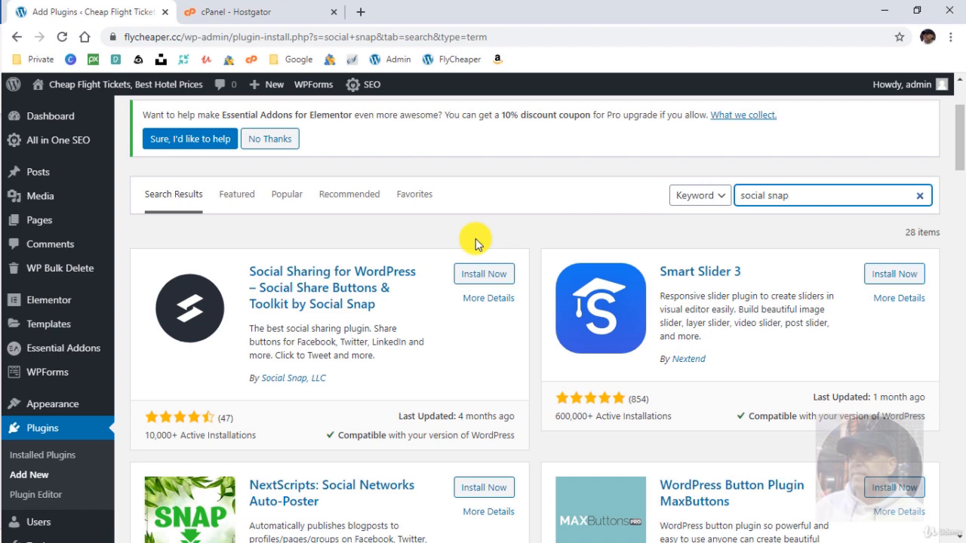
Install and activate Social Sharing for WordPress by Social Snap.
{"action": "scroll", "coordinate": [430, 258], "scroll_direction": "up", "scroll_amount": 2}
{"action": "scroll", "coordinate": [467, 343], "scroll_direction": "down", "scroll_amount": 1}
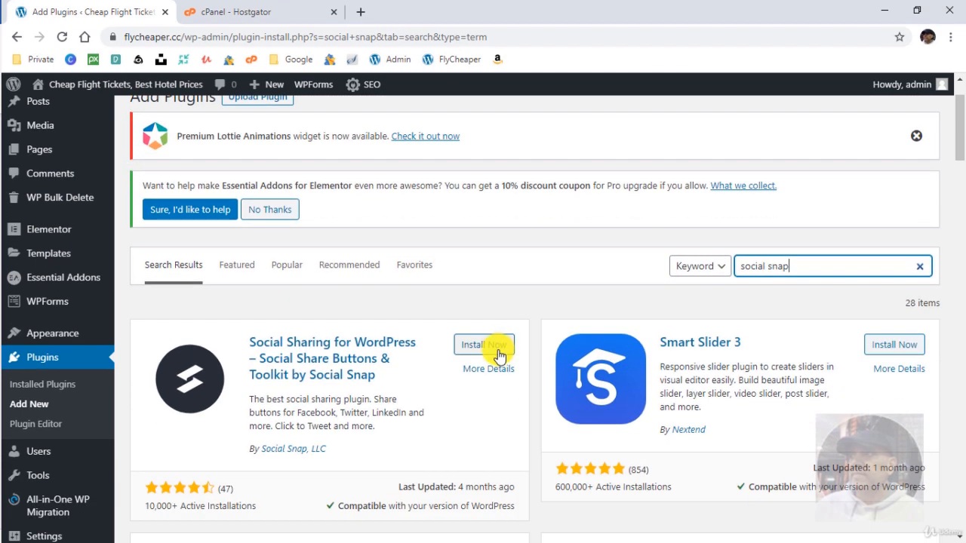
{"action": "left_click", "coordinate": [491, 345]}
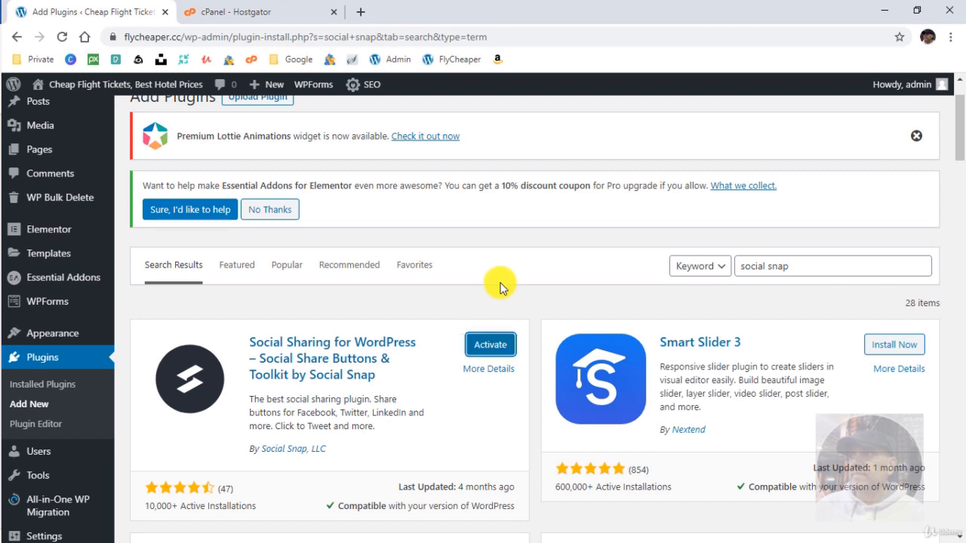
{"action": "left_click", "coordinate": [494, 344]}
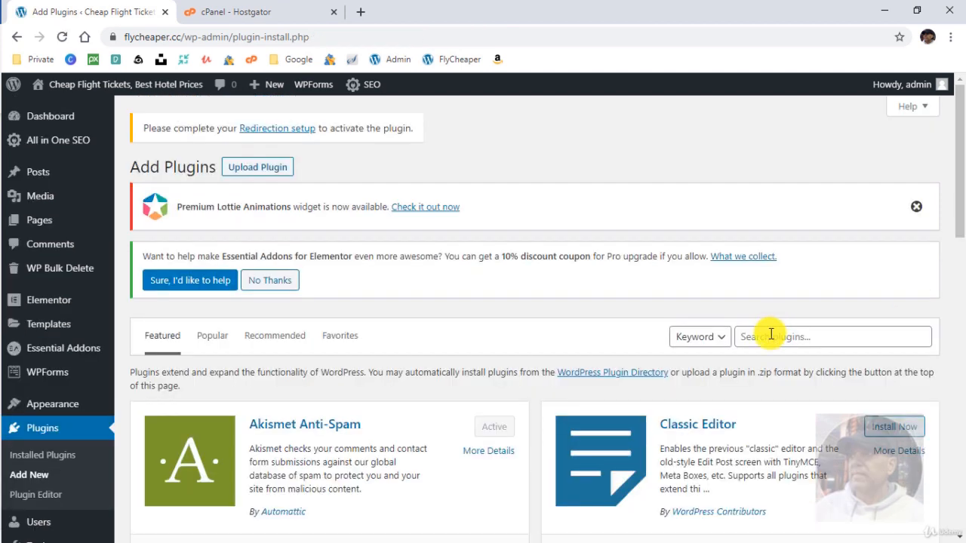
Search 'click to', then install and activate the Click to Chat plugin.
{"action": "left_click", "coordinate": [773, 335]}
{"action": "type", "text": "cli"}
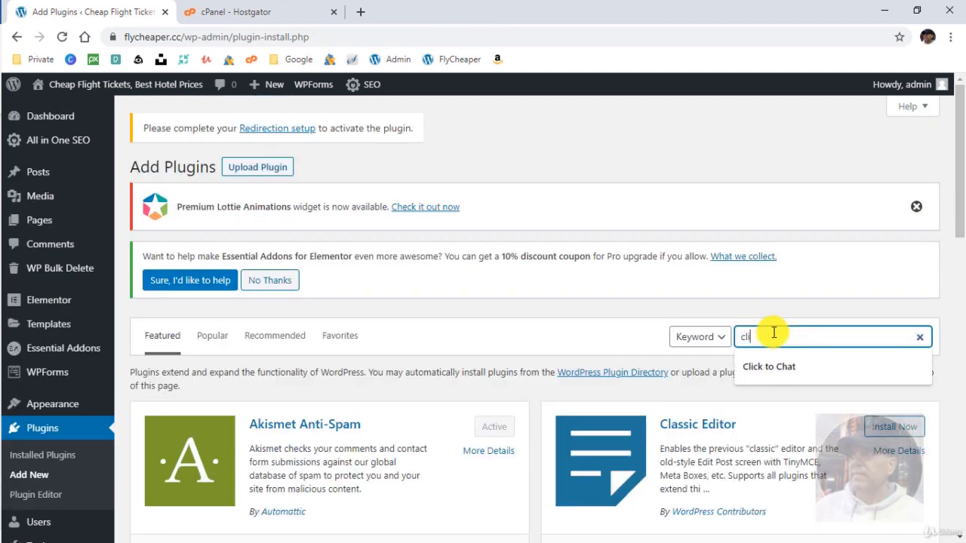
{"action": "type", "text": "ck to chat"}
{"action": "key", "text": "Return"}
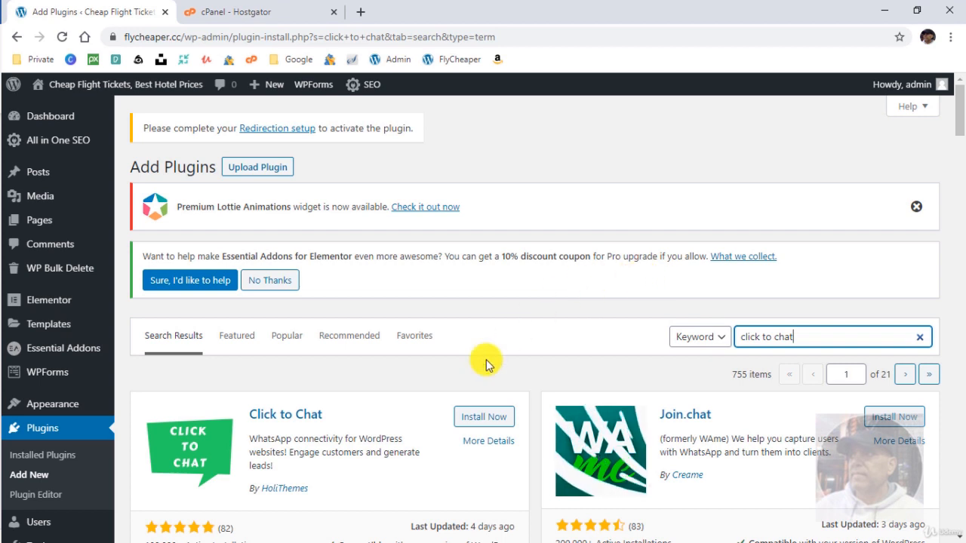
{"action": "left_click", "coordinate": [485, 417]}
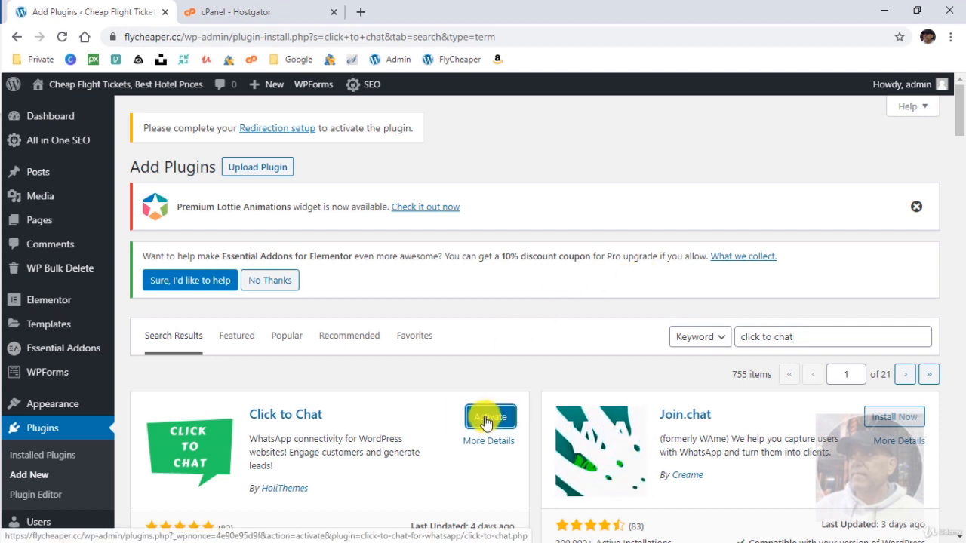
{"action": "left_click", "coordinate": [485, 422]}
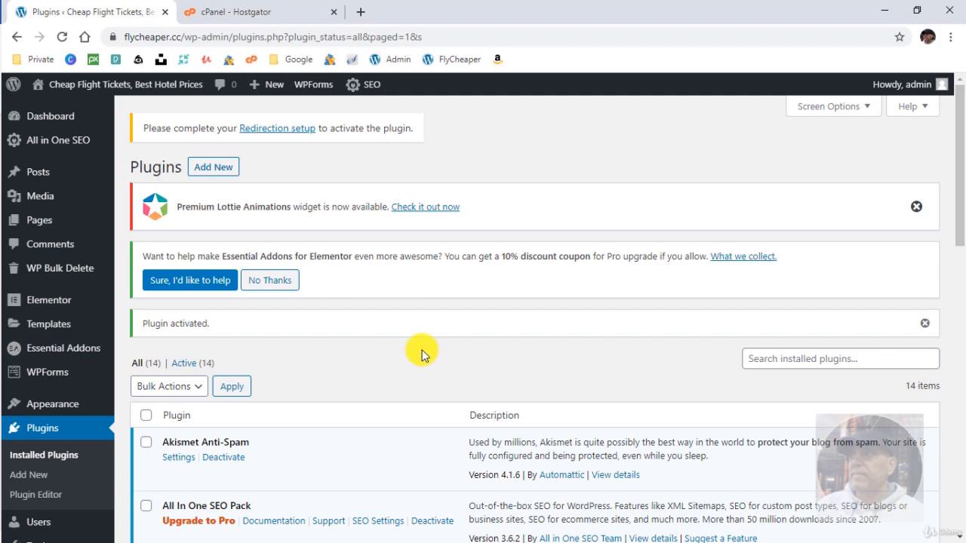
{"action": "scroll", "coordinate": [421, 351], "scroll_direction": "down", "scroll_amount": 4}
{"action": "scroll", "coordinate": [423, 353], "scroll_direction": "down", "scroll_amount": 3}
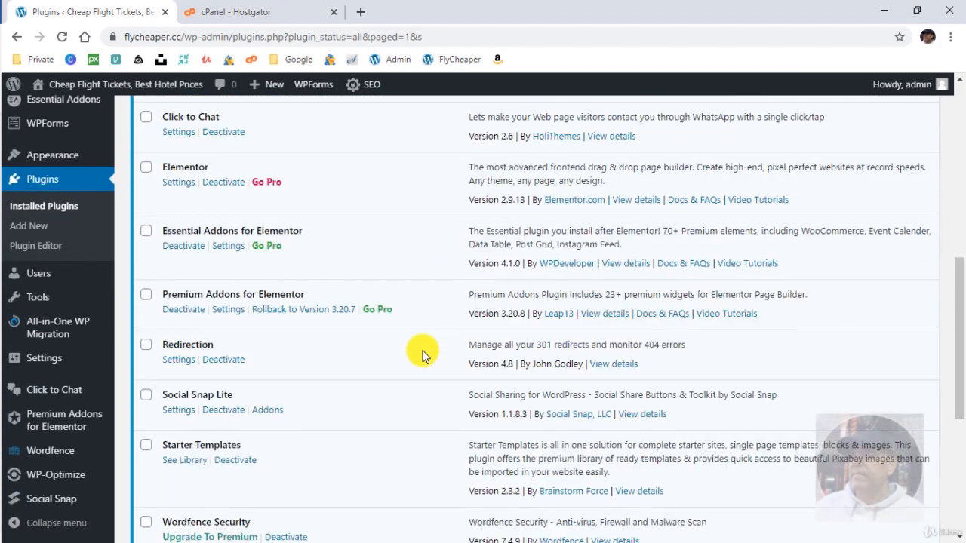
{"action": "scroll", "coordinate": [422, 351], "scroll_direction": "up", "scroll_amount": 7}
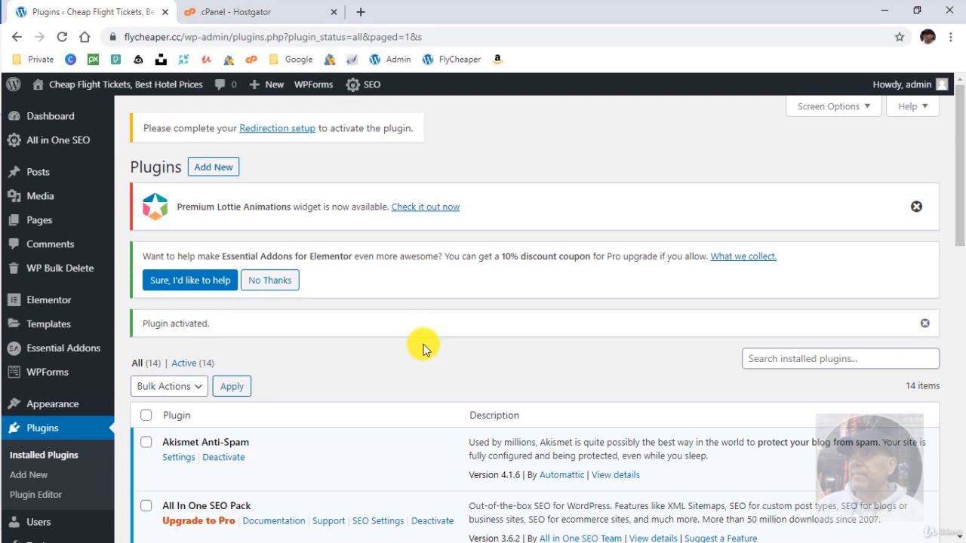
Install and activate Colorlib Login Customizer, then dismiss the Lottie and Essential Addons notices.
{"action": "left_click", "coordinate": [207, 164]}
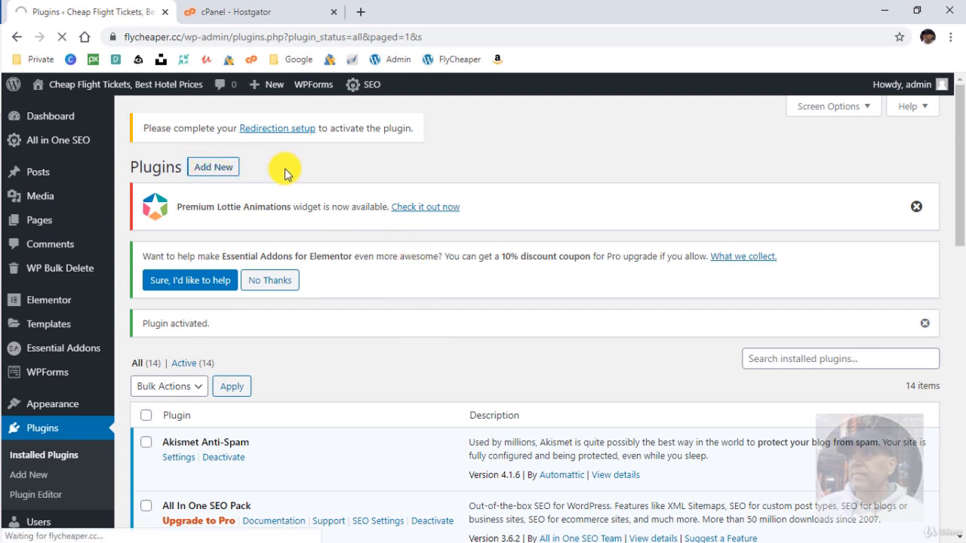
{"action": "left_click", "coordinate": [770, 338]}
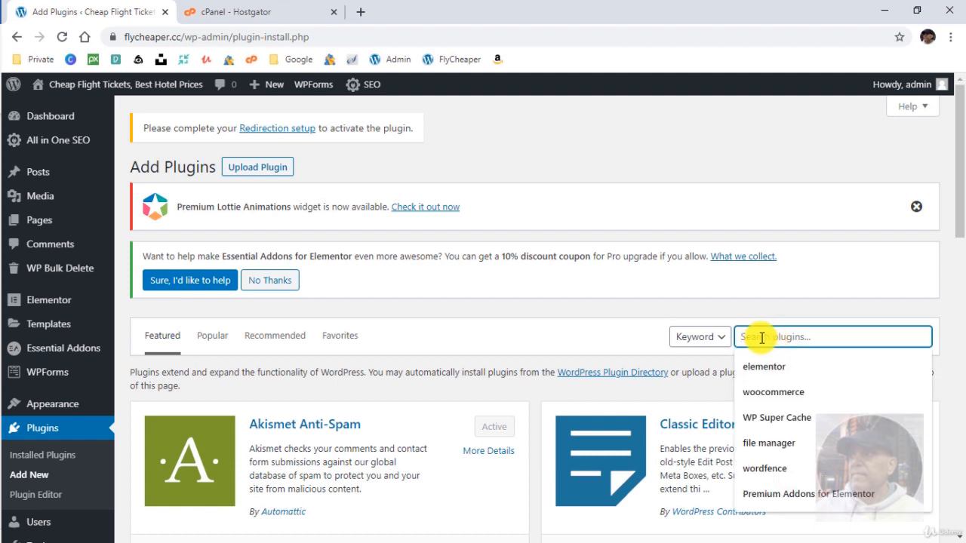
{"action": "type", "text": "colorlib login"}
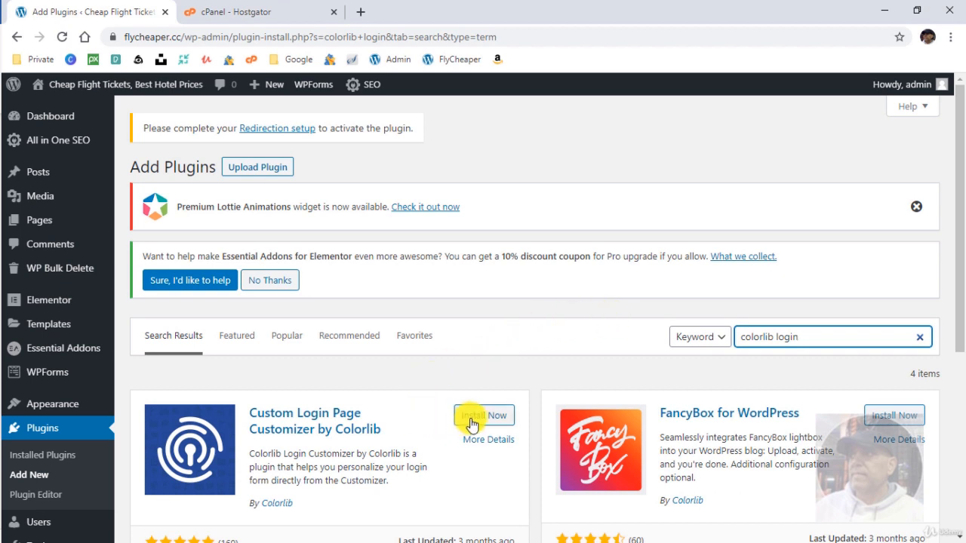
{"action": "left_click", "coordinate": [473, 417]}
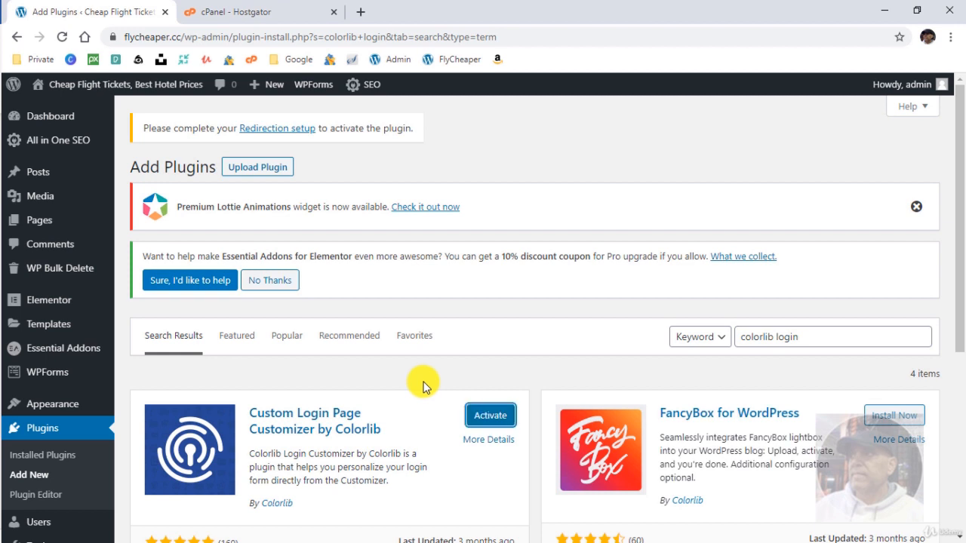
{"action": "left_click", "coordinate": [481, 415]}
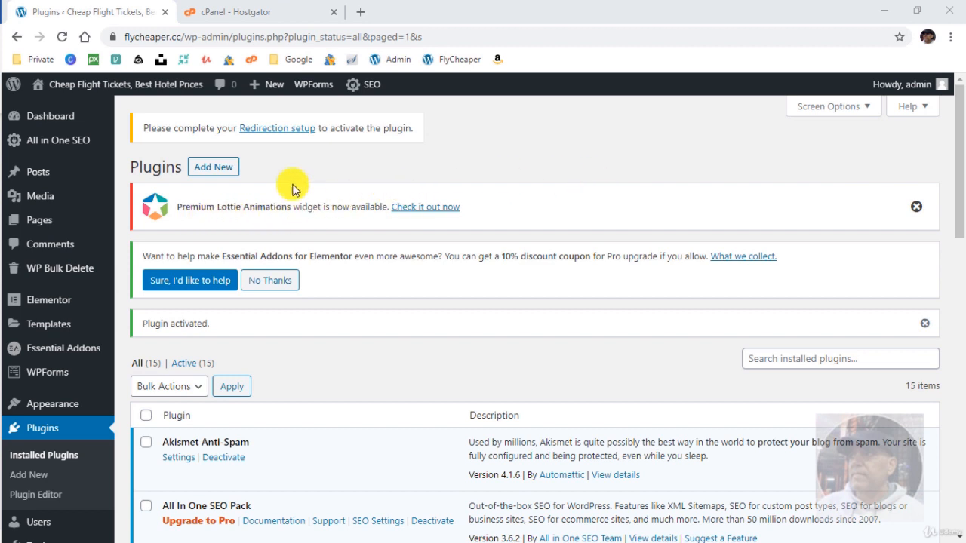
{"action": "left_click", "coordinate": [916, 206]}
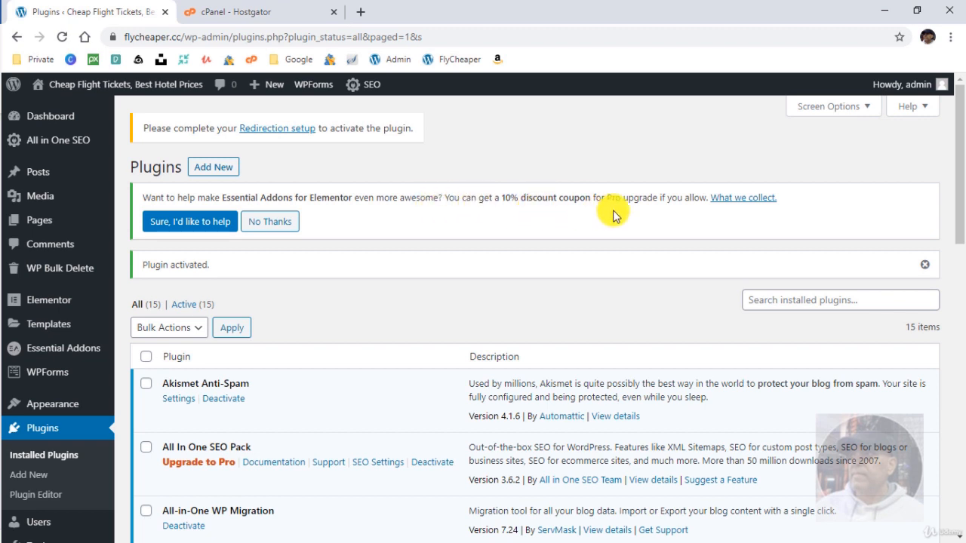
{"action": "left_click", "coordinate": [278, 223]}
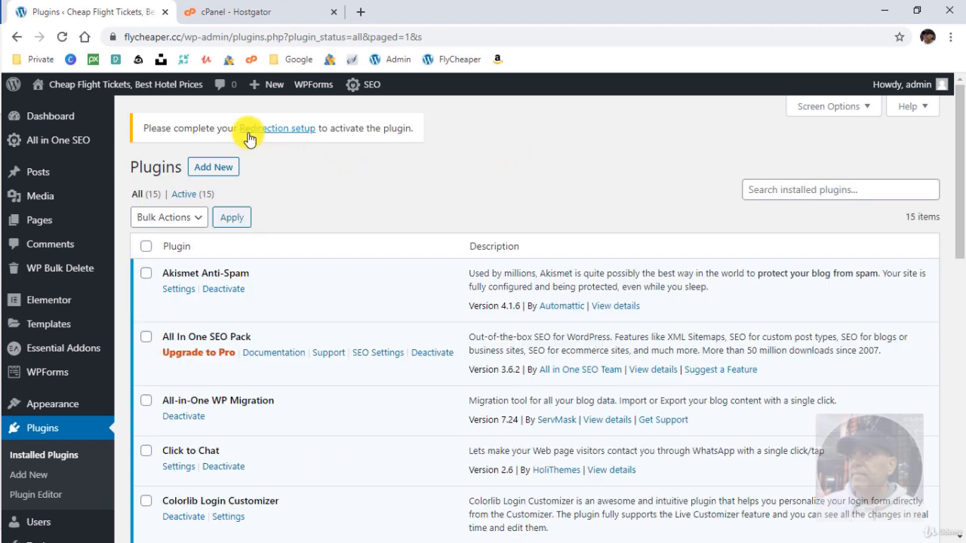
Start the Redirection setup, enabling permalink monitoring, redirect and 404 logging, and IP storage.
{"action": "left_click", "coordinate": [277, 132]}
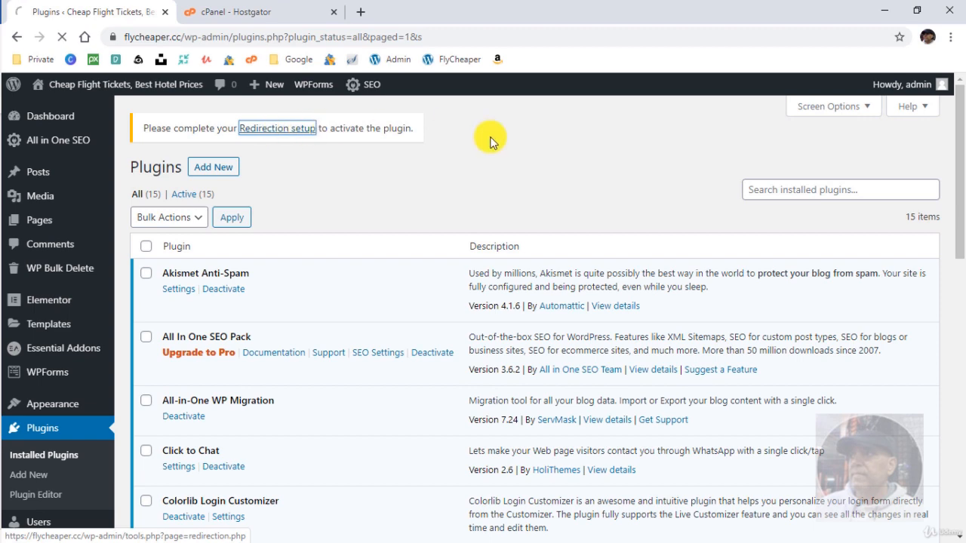
{"action": "scroll", "coordinate": [257, 316], "scroll_direction": "down", "scroll_amount": 2}
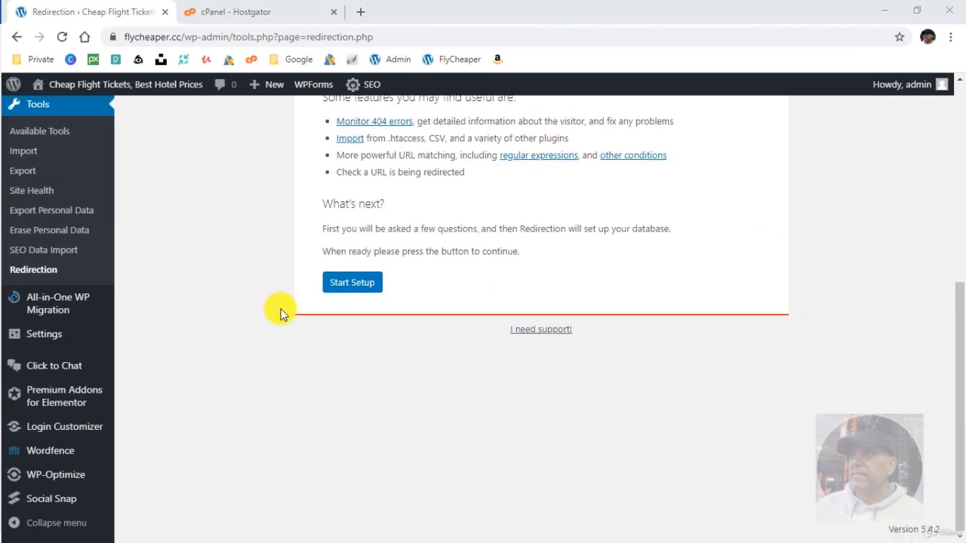
{"action": "left_click", "coordinate": [344, 287]}
{"action": "scroll", "coordinate": [274, 309], "scroll_direction": "up", "scroll_amount": 3}
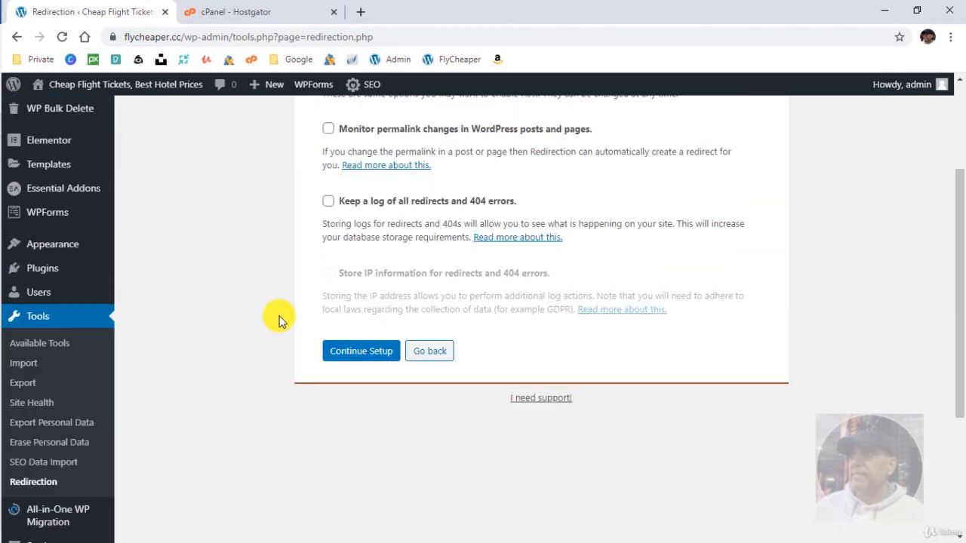
{"action": "scroll", "coordinate": [279, 321], "scroll_direction": "up", "scroll_amount": 3}
{"action": "left_click", "coordinate": [328, 288]}
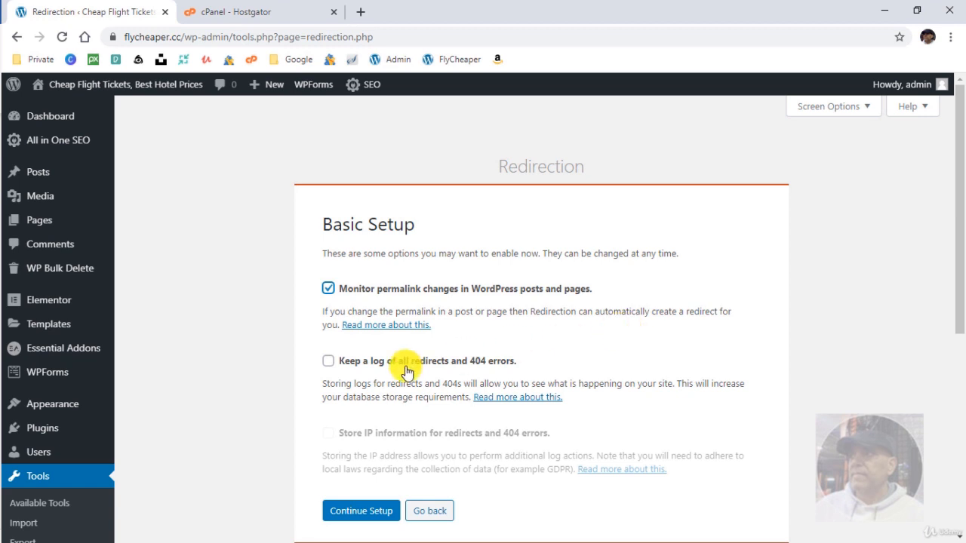
{"action": "left_click", "coordinate": [328, 360]}
{"action": "scroll", "coordinate": [272, 376], "scroll_direction": "down", "scroll_amount": 2}
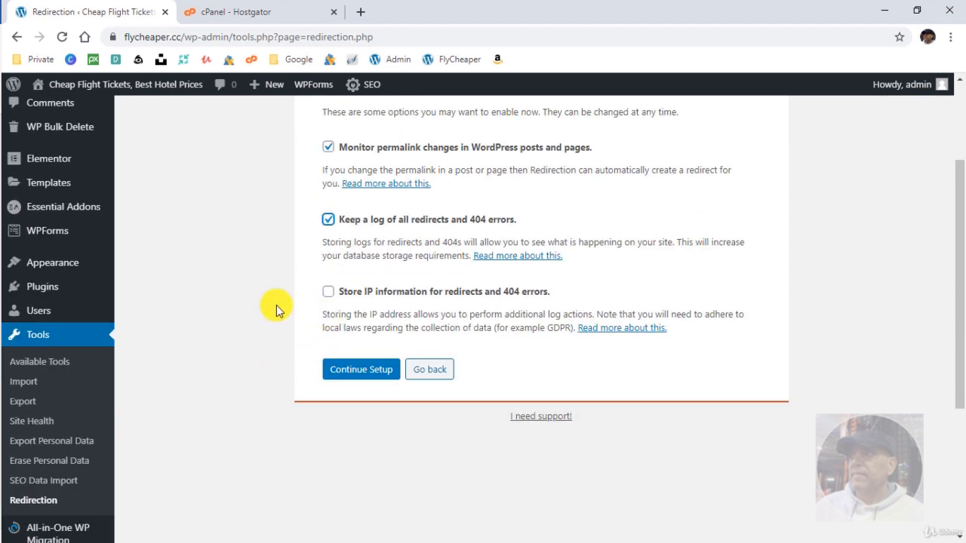
{"action": "left_click", "coordinate": [328, 291]}
Pass the REST API check and finish setup, landing on the empty Redirections list.
{"action": "left_click", "coordinate": [361, 369]}
{"action": "scroll", "coordinate": [272, 353], "scroll_direction": "up", "scroll_amount": 2}
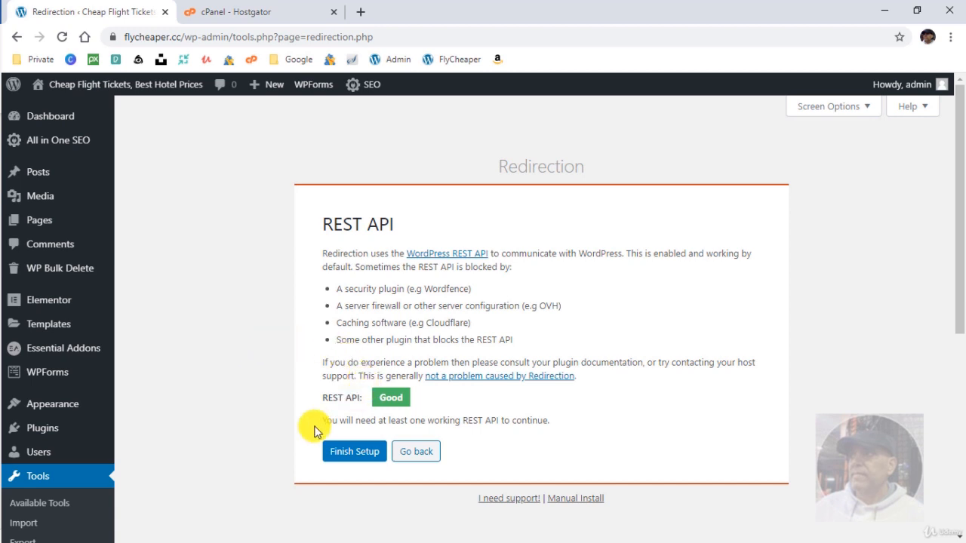
{"action": "left_click", "coordinate": [337, 453]}
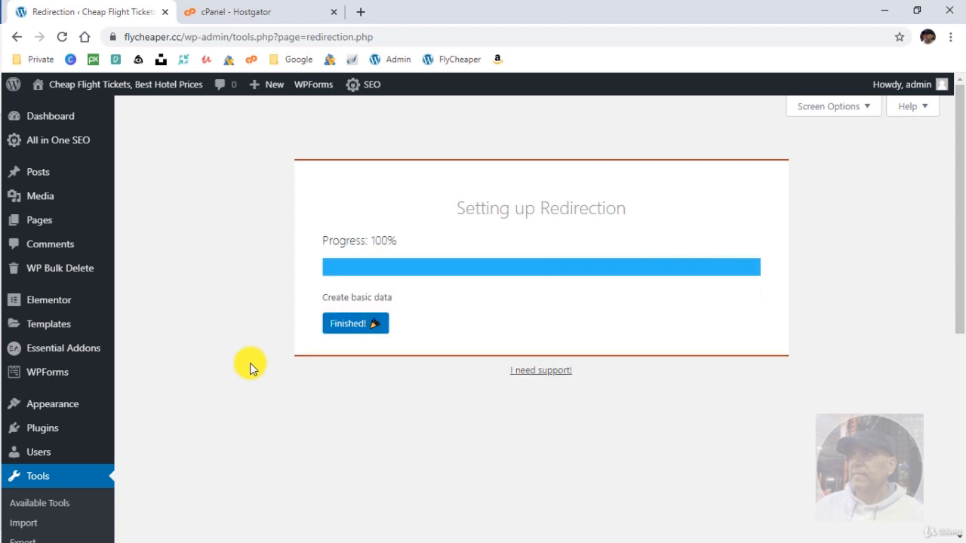
{"action": "left_click", "coordinate": [356, 324]}
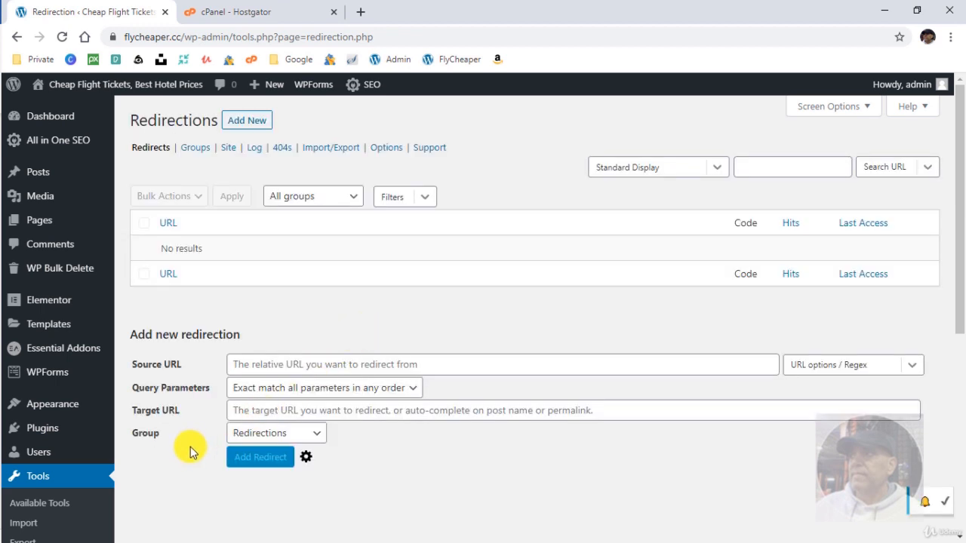
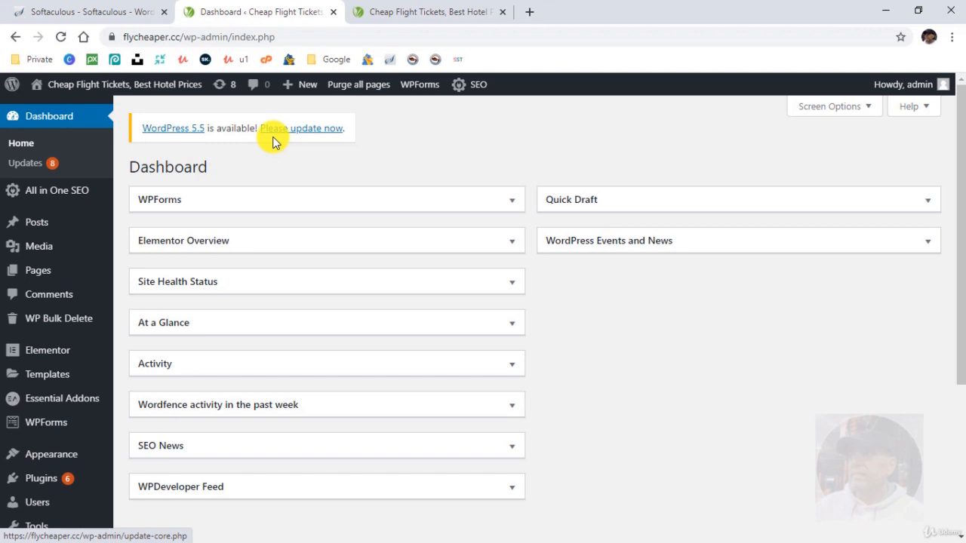
Update WordPress core to version 5.5, then return to the Installed Plugins list.
{"action": "left_click", "coordinate": [287, 134]}
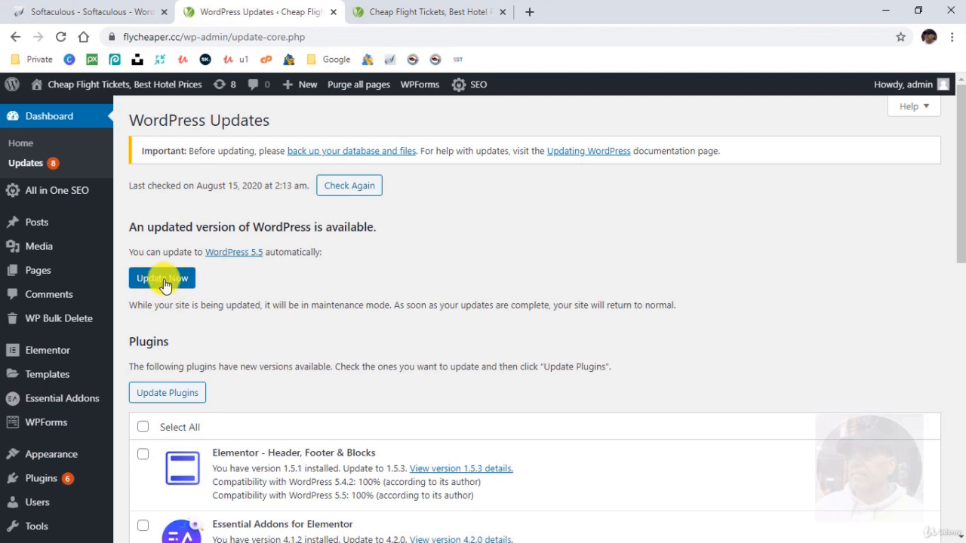
{"action": "left_click", "coordinate": [162, 278]}
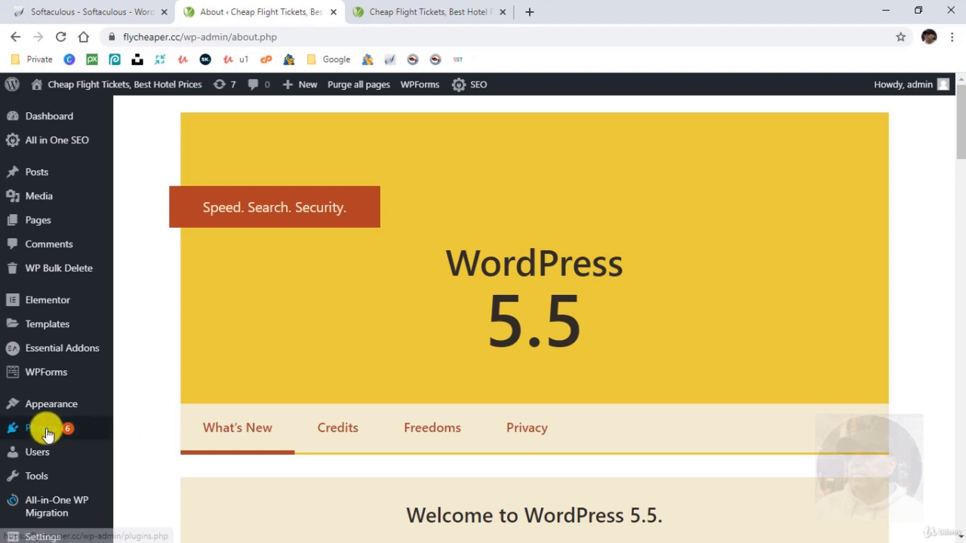
{"action": "left_click", "coordinate": [47, 434]}
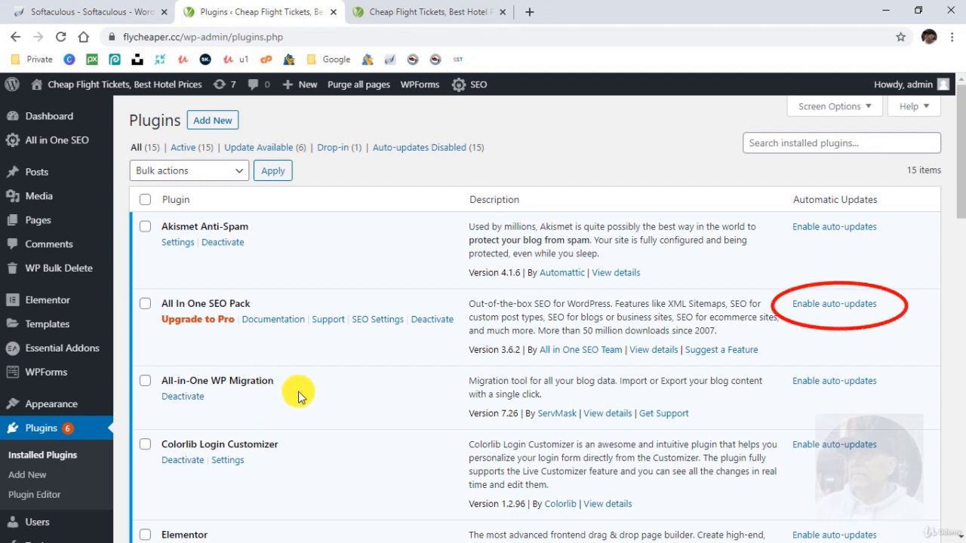
Bring back the Softaculous install page showing its auto-upgrade options.
{"action": "left_click", "coordinate": [95, 12]}
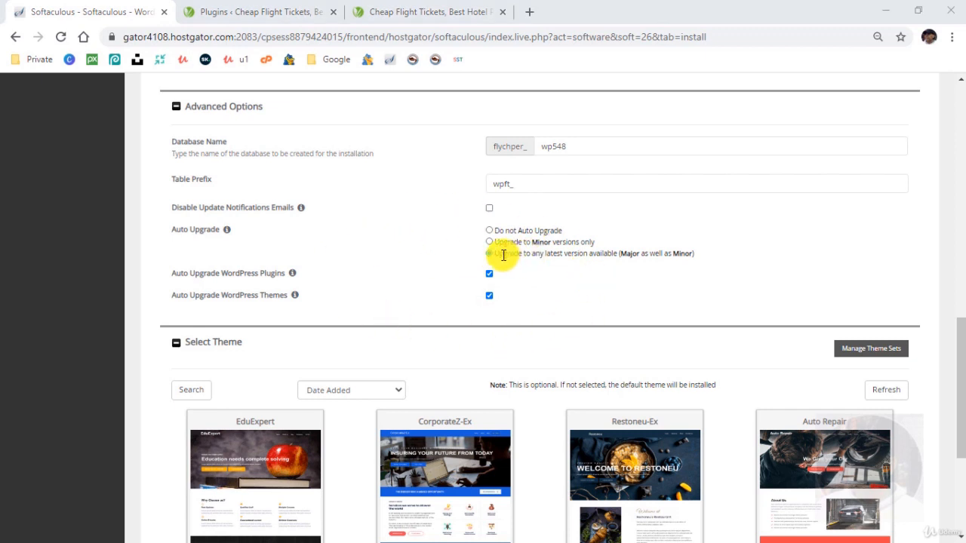
Review Softaculous's 'Upgrade to any latest version available' option, then go back to WordPress plugins.
{"action": "left_click_drag", "start_coordinate": [504, 254], "coordinate": [615, 256]}
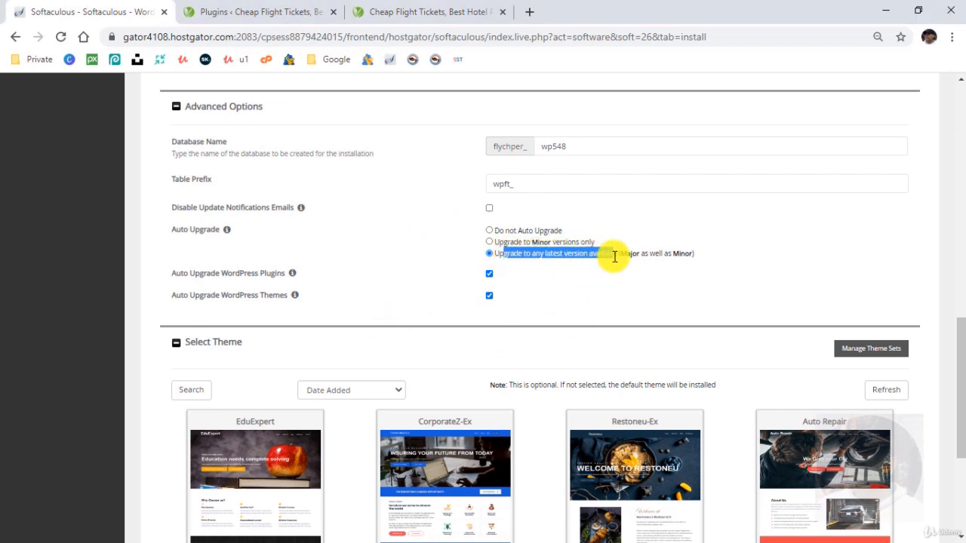
{"action": "left_click", "coordinate": [567, 302]}
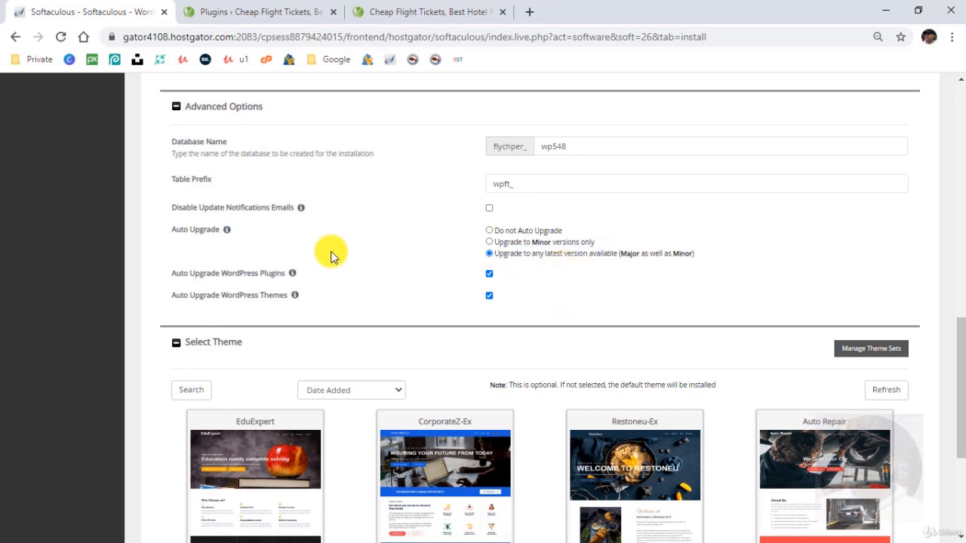
{"action": "left_click", "coordinate": [243, 12]}
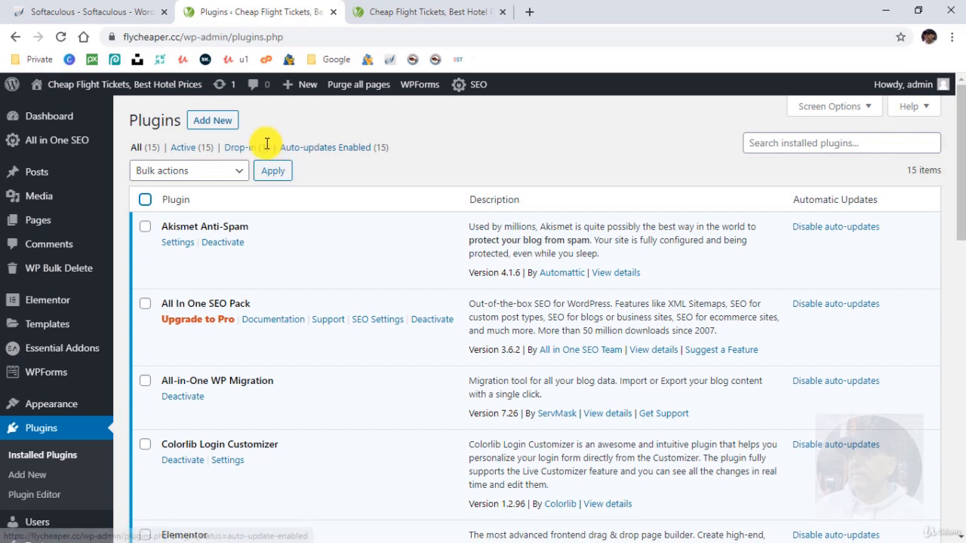
Enable auto-updates for all 15 installed plugins with the Enable Auto-updates bulk action.
{"action": "left_click", "coordinate": [145, 200]}
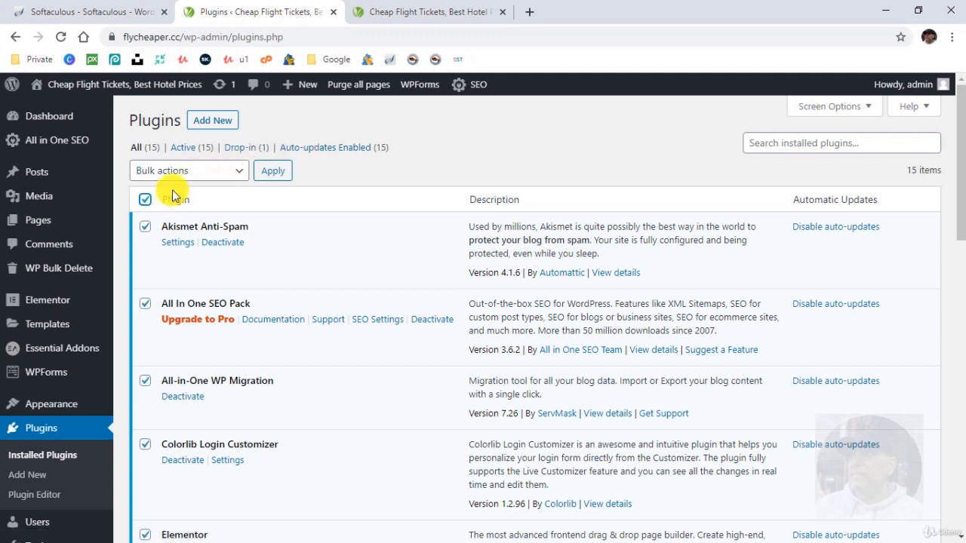
{"action": "left_click", "coordinate": [194, 173]}
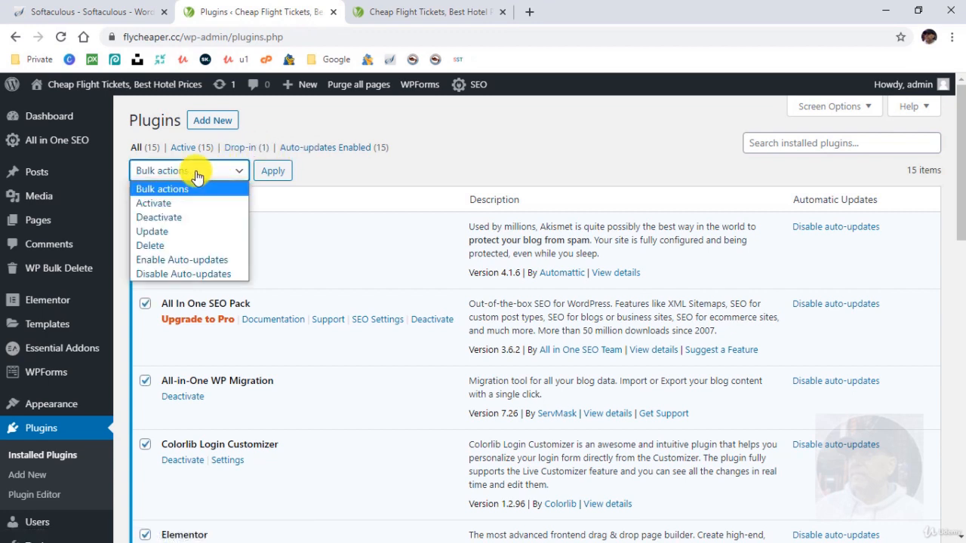
{"action": "left_click", "coordinate": [218, 247]}
{"action": "left_click", "coordinate": [271, 171]}
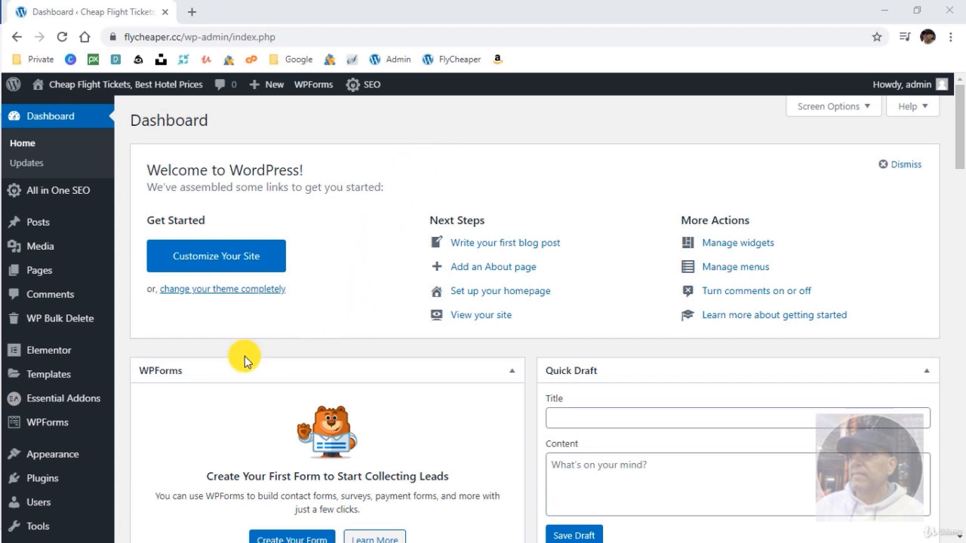
Go to Appearance > Themes to view the four installed themes.
{"action": "scroll", "coordinate": [213, 353], "scroll_direction": "down", "scroll_amount": 2}
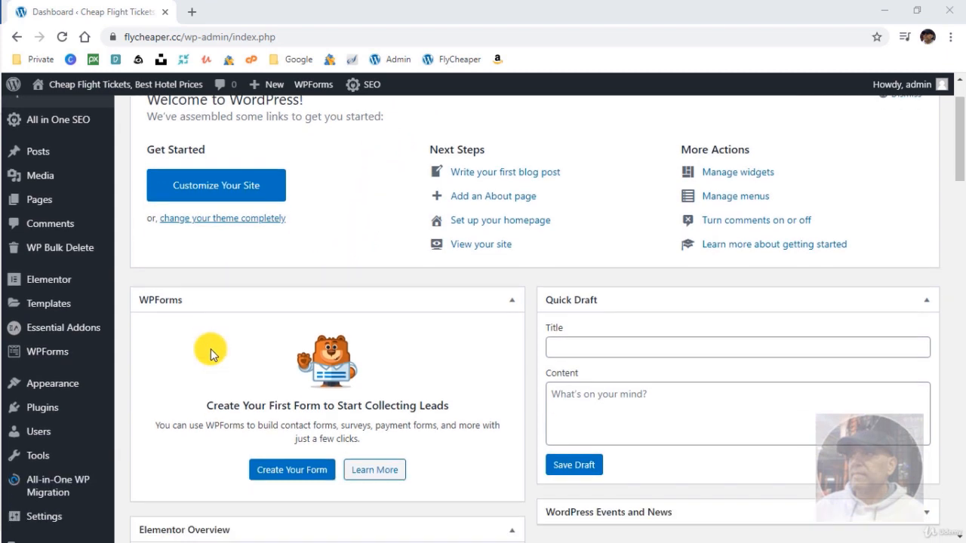
{"action": "left_click", "coordinate": [132, 319]}
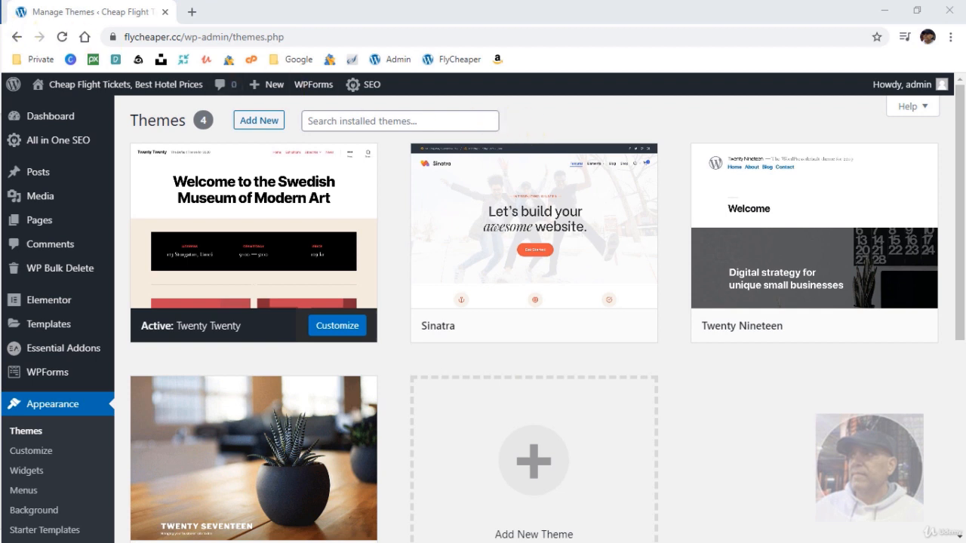
Search for 'astra', then install and activate the Astra theme.
{"action": "left_click", "coordinate": [255, 122]}
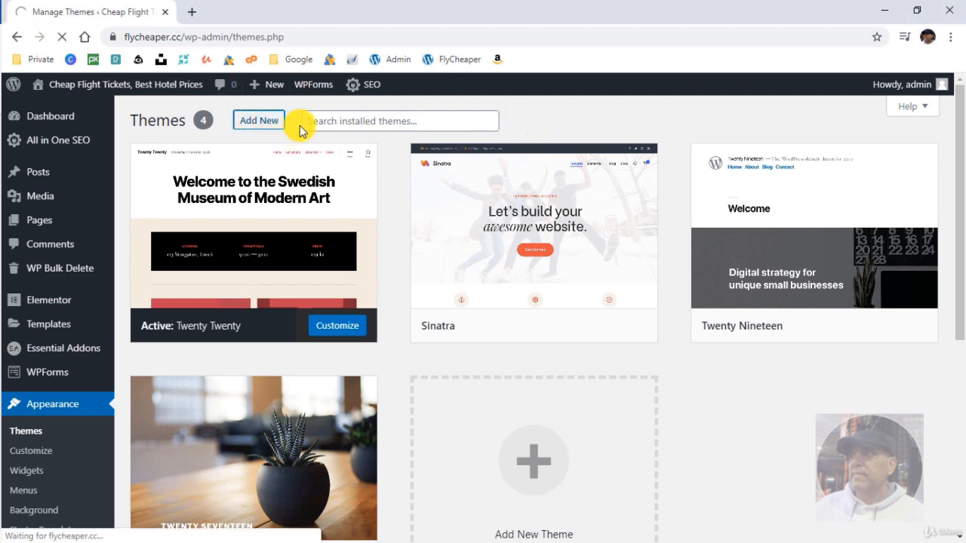
{"action": "left_click", "coordinate": [787, 158]}
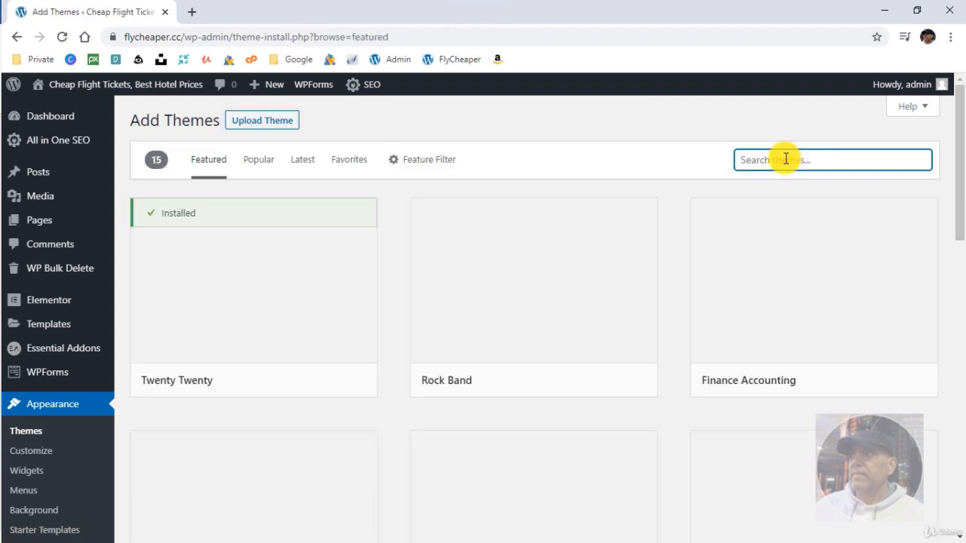
{"action": "type", "text": "astr"}
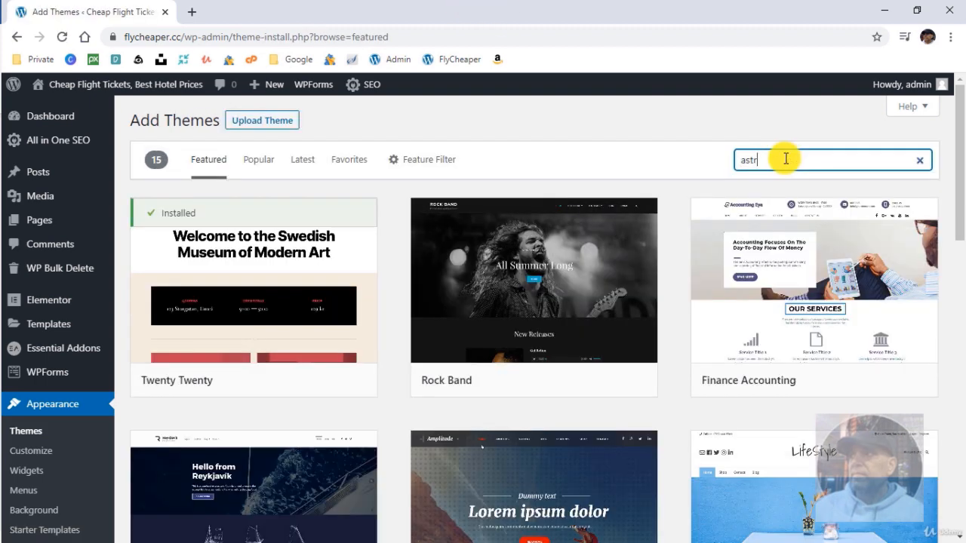
{"action": "type", "text": "a"}
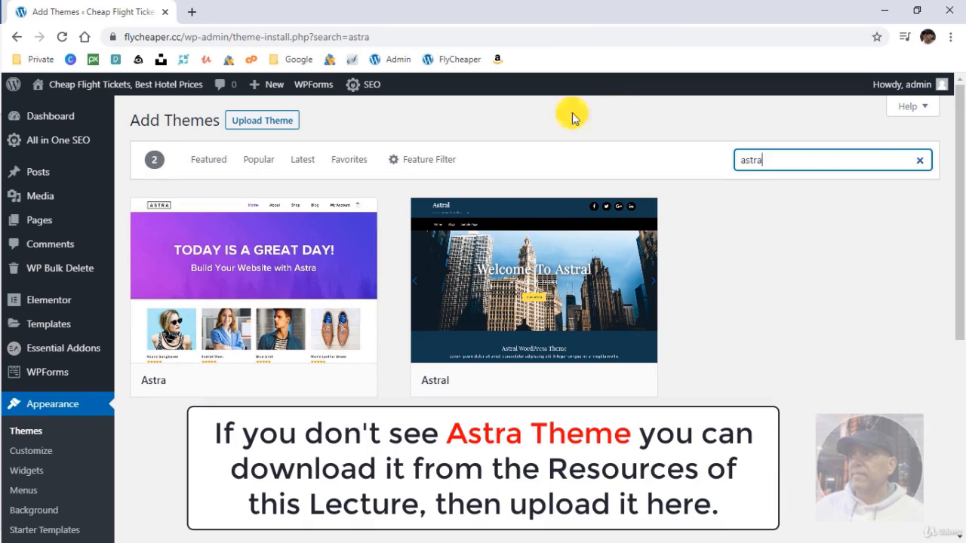
{"action": "mouse_move", "coordinate": [339, 277]}
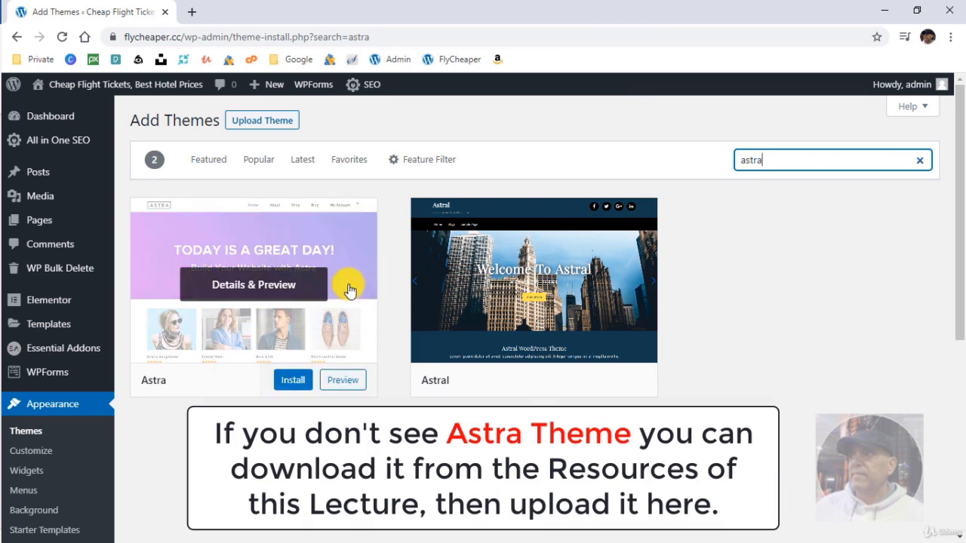
{"action": "left_click", "coordinate": [288, 383]}
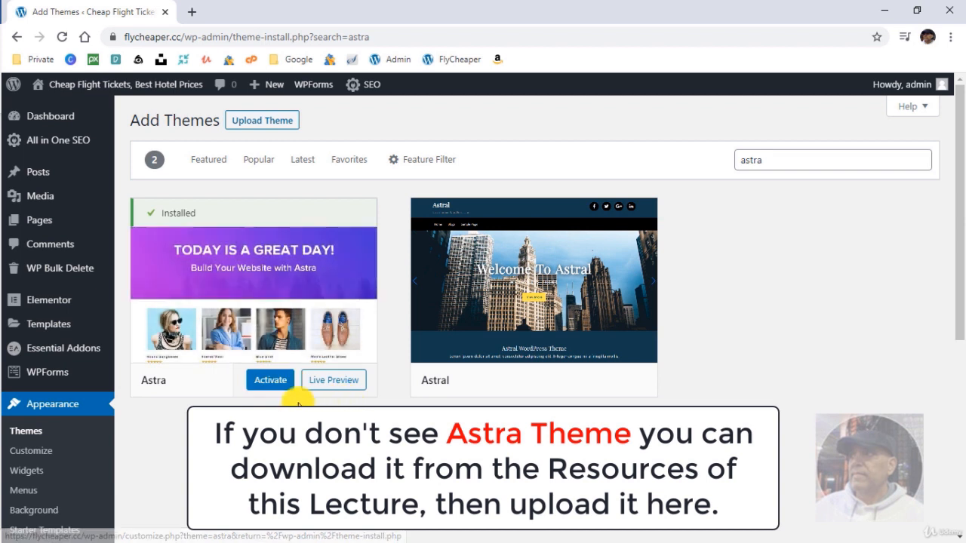
{"action": "left_click", "coordinate": [269, 380]}
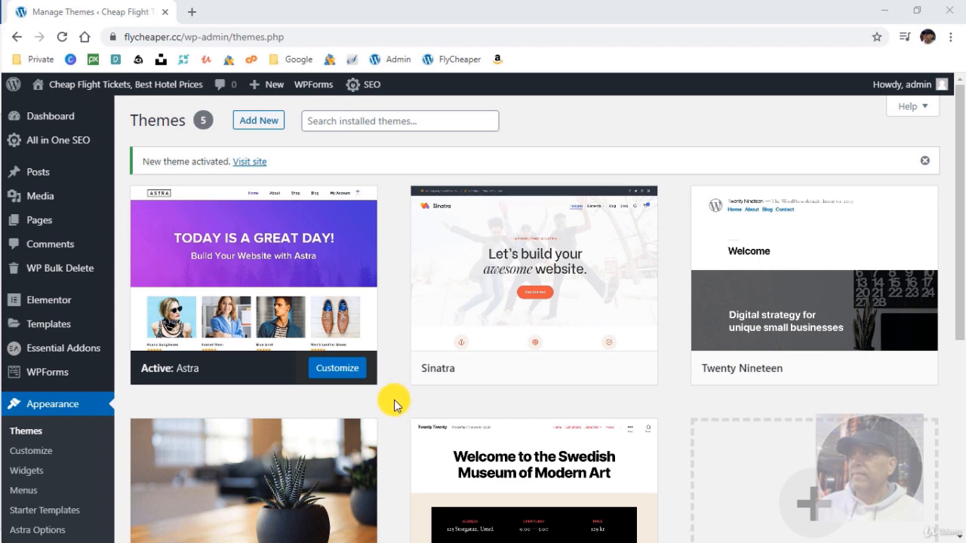
Delete the unused Sinatra, Twenty Nineteen, Twenty Seventeen and Twenty Twenty themes.
{"action": "left_click", "coordinate": [560, 337]}
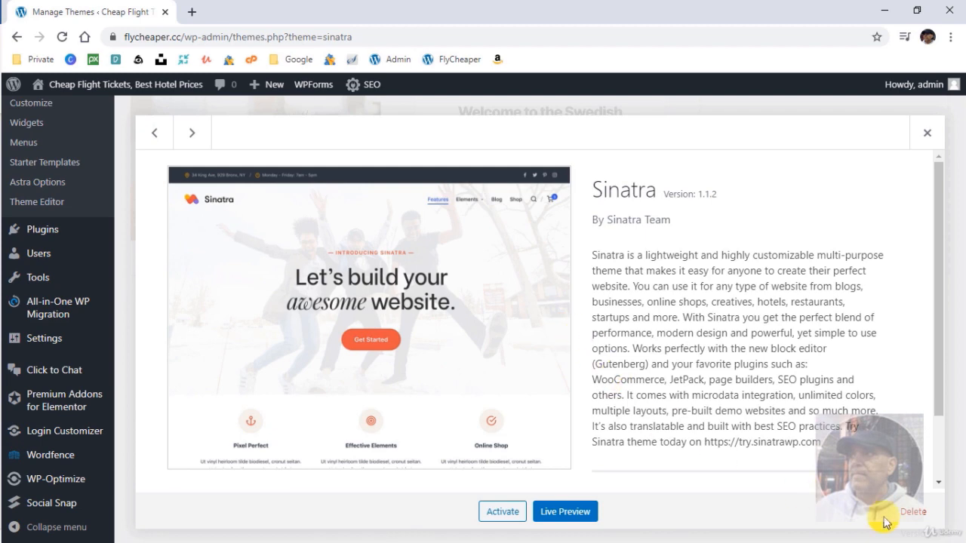
{"action": "left_click", "coordinate": [910, 512]}
{"action": "left_click", "coordinate": [567, 142]}
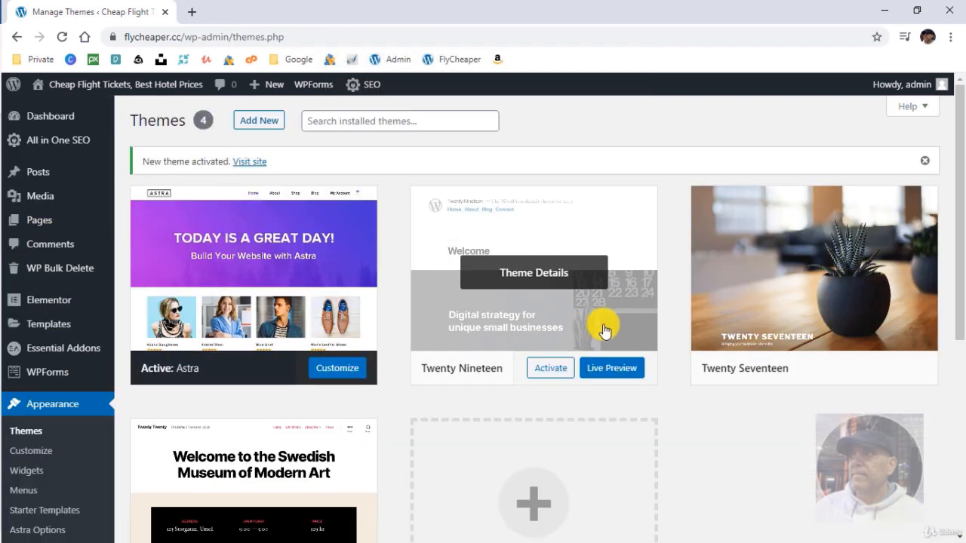
{"action": "left_click", "coordinate": [602, 327]}
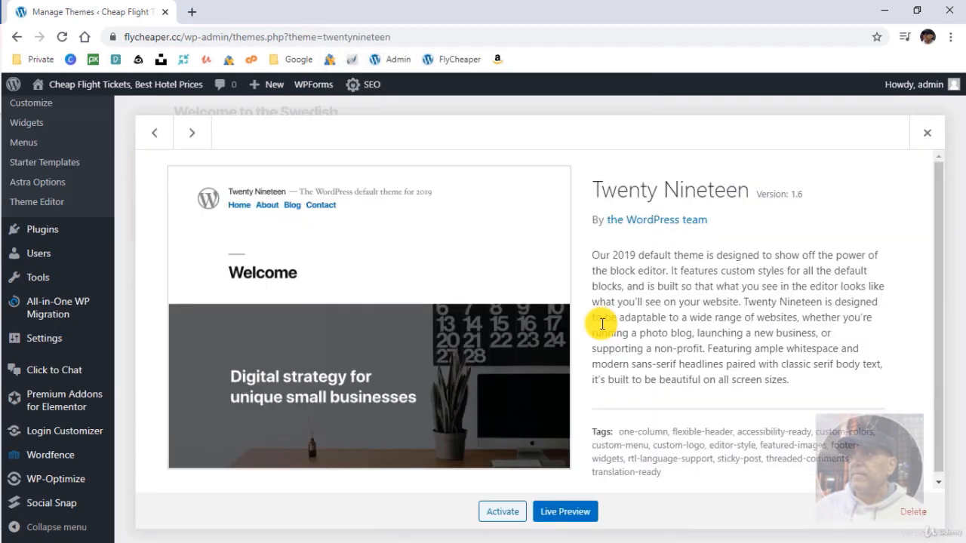
{"action": "left_click", "coordinate": [922, 516]}
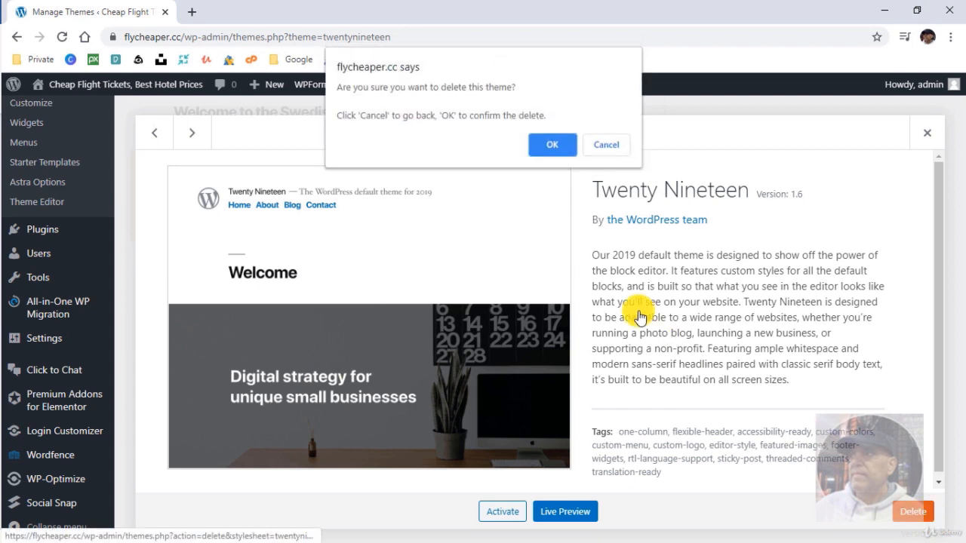
{"action": "left_click", "coordinate": [550, 144]}
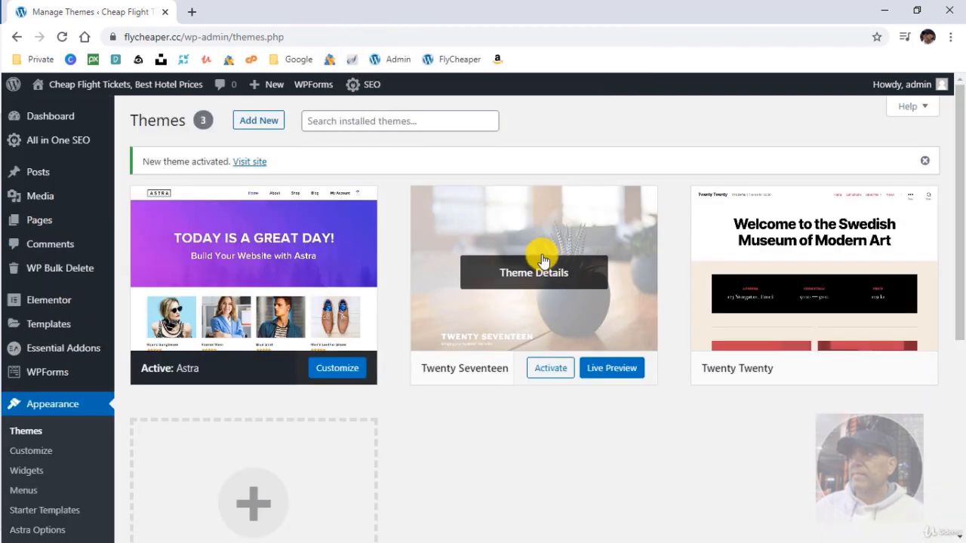
{"action": "left_click", "coordinate": [455, 237]}
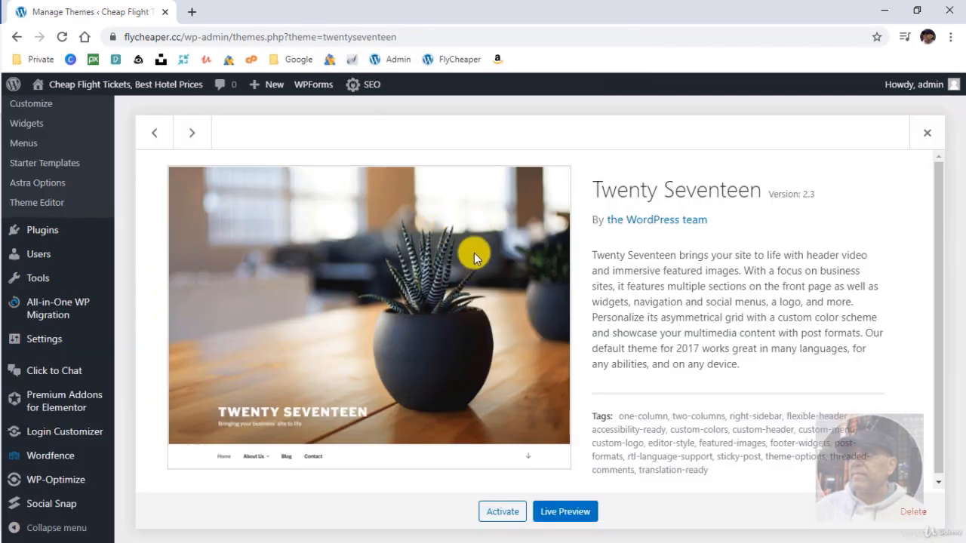
{"action": "left_click", "coordinate": [913, 511]}
{"action": "left_click", "coordinate": [541, 145]}
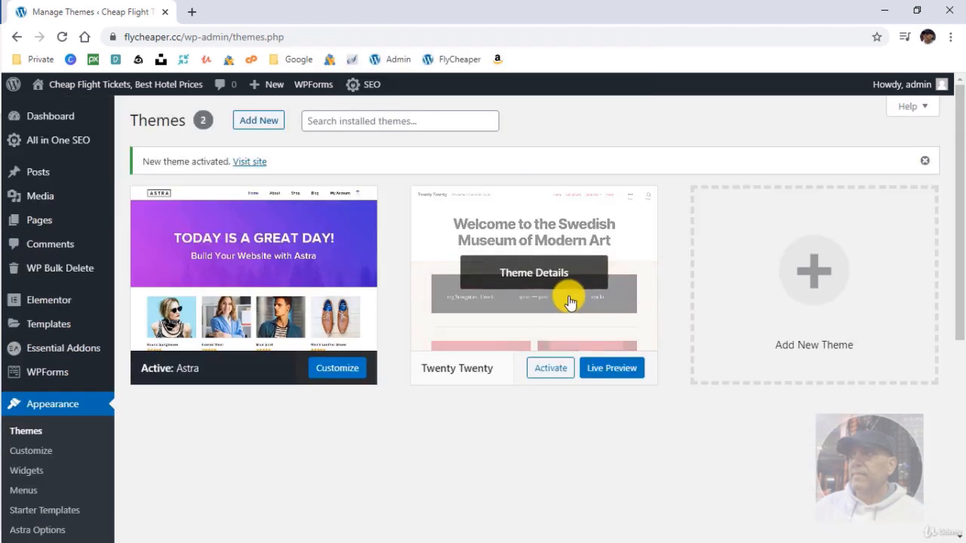
{"action": "left_click", "coordinate": [420, 232]}
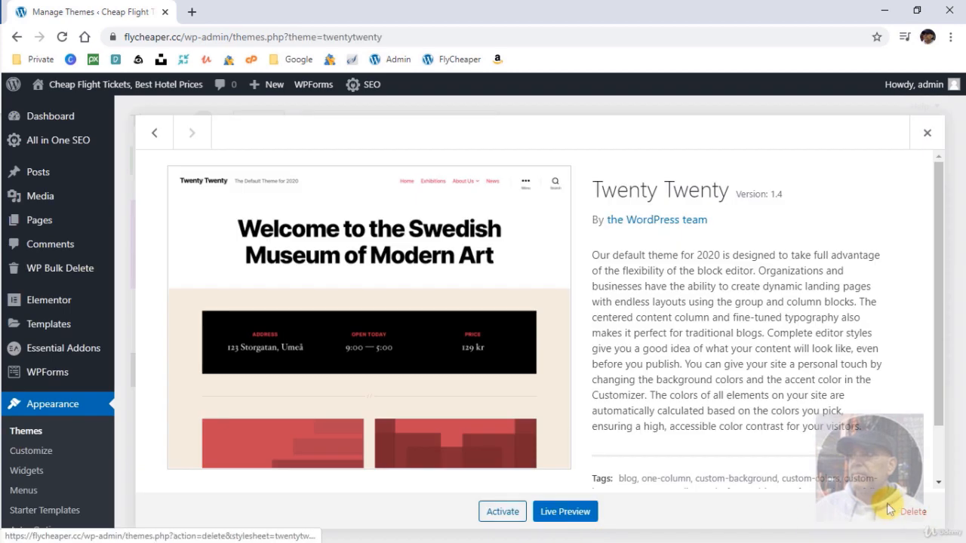
{"action": "left_click", "coordinate": [911, 513]}
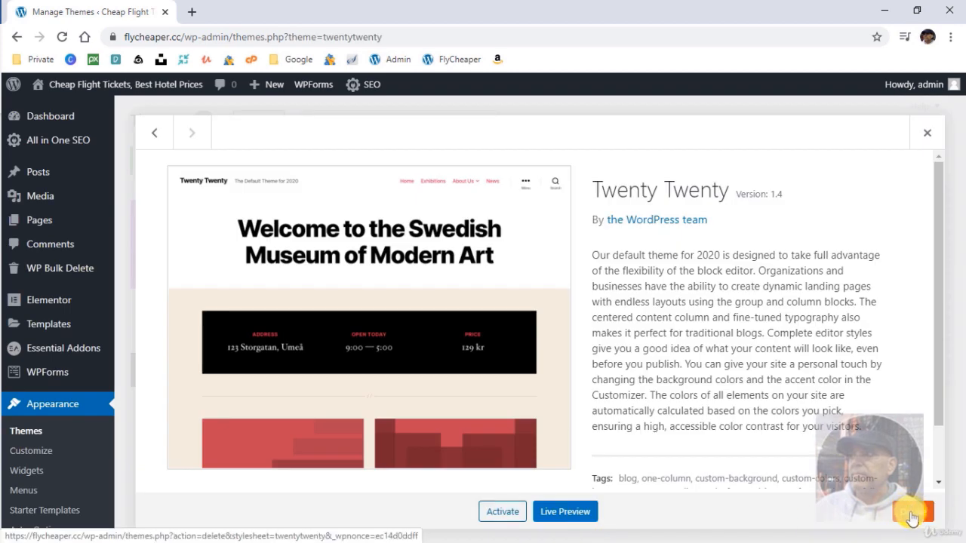
{"action": "left_click", "coordinate": [552, 144]}
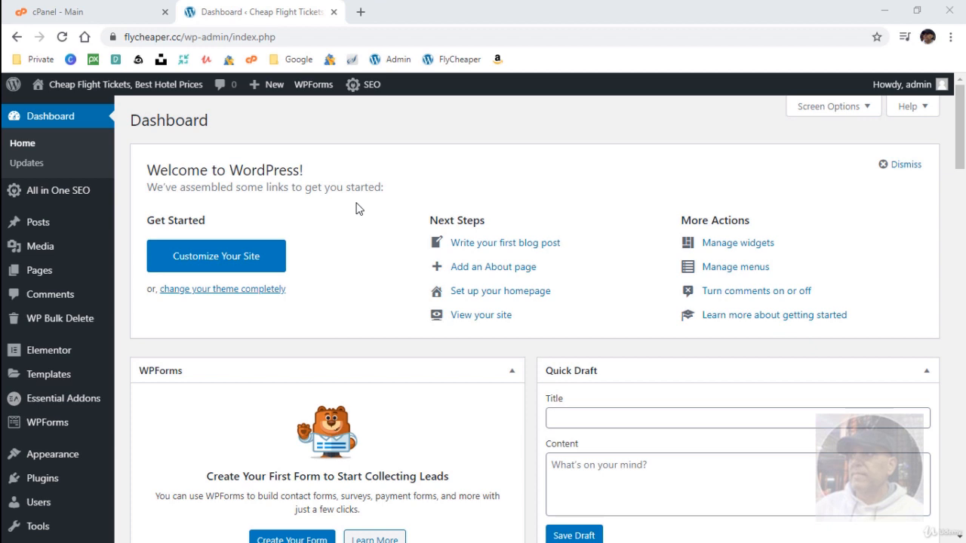
Switch to cPanel and open Softaculous's WordPress page from the Scripts list.
{"action": "left_click", "coordinate": [83, 14]}
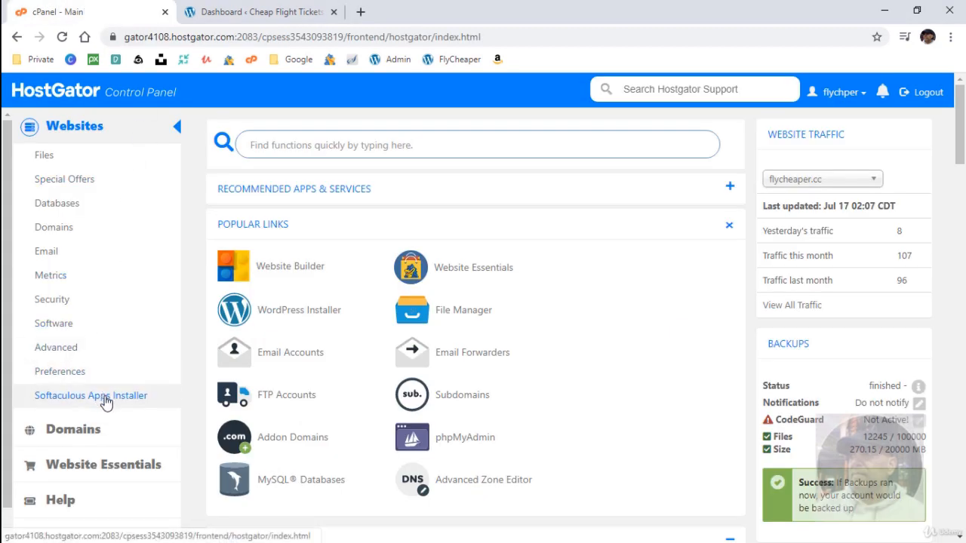
{"action": "left_click", "coordinate": [106, 400]}
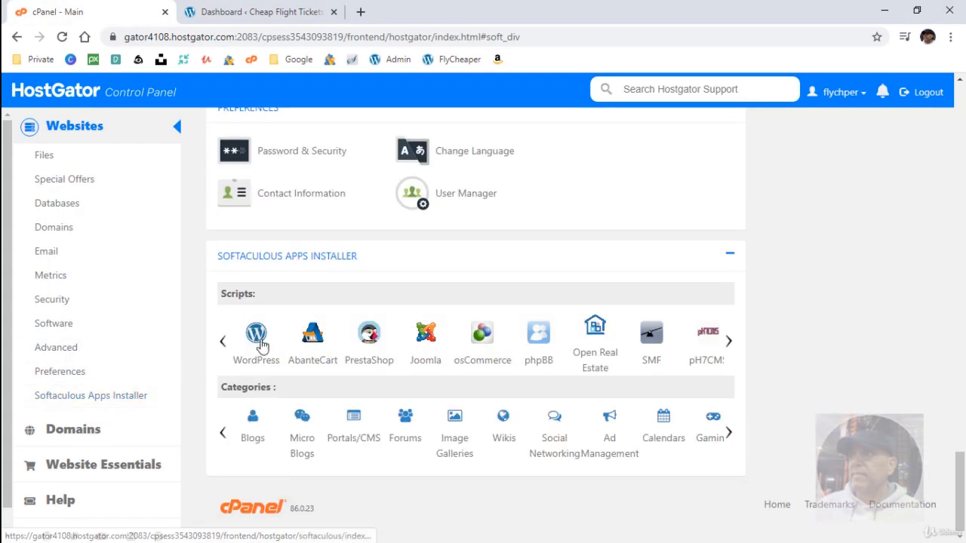
{"action": "left_click", "coordinate": [257, 341]}
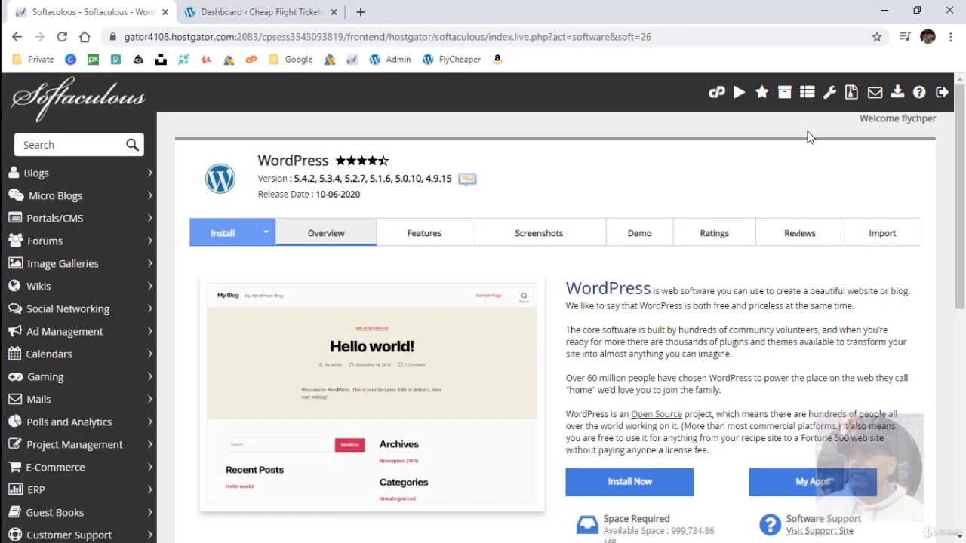
Back up the flycheaper.cc installation with the note 'Fresh Installation - Loaded'.
{"action": "left_click", "coordinate": [785, 93]}
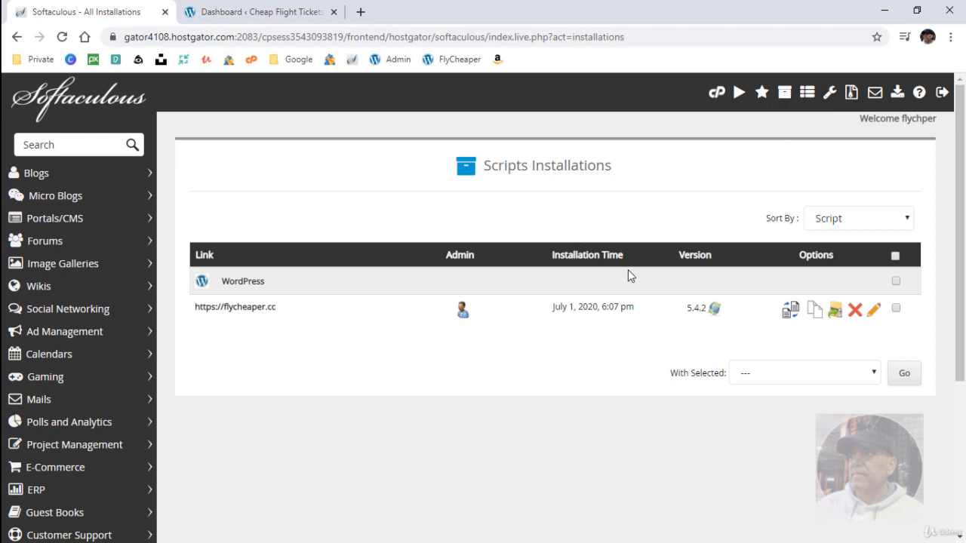
{"action": "left_click", "coordinate": [835, 313]}
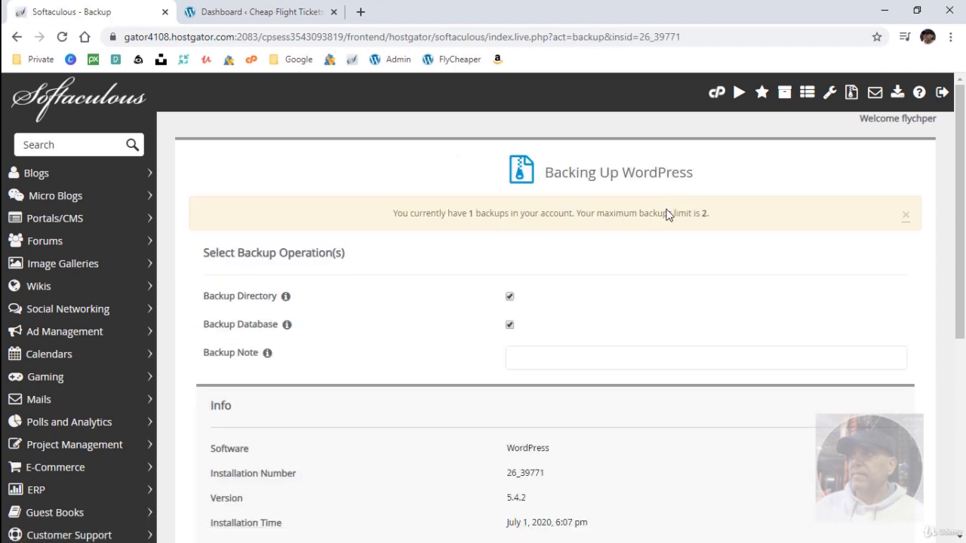
{"action": "left_click", "coordinate": [591, 359]}
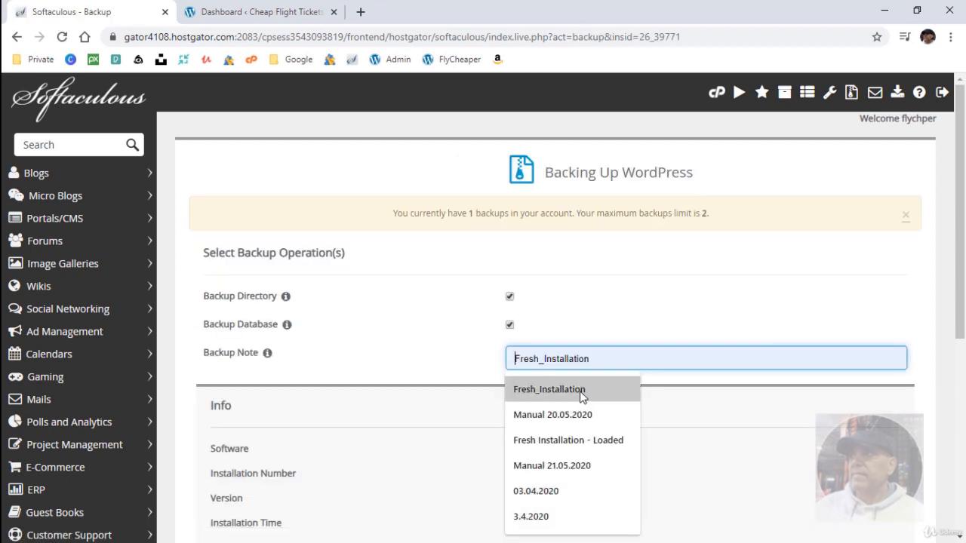
{"action": "left_click", "coordinate": [581, 437]}
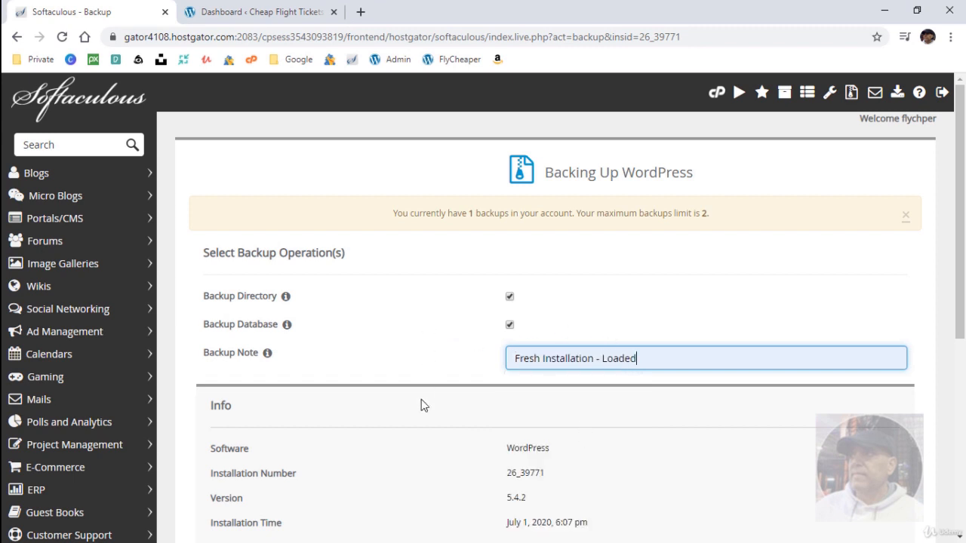
{"action": "scroll", "coordinate": [423, 404], "scroll_direction": "down", "scroll_amount": 1}
{"action": "left_click", "coordinate": [414, 345]}
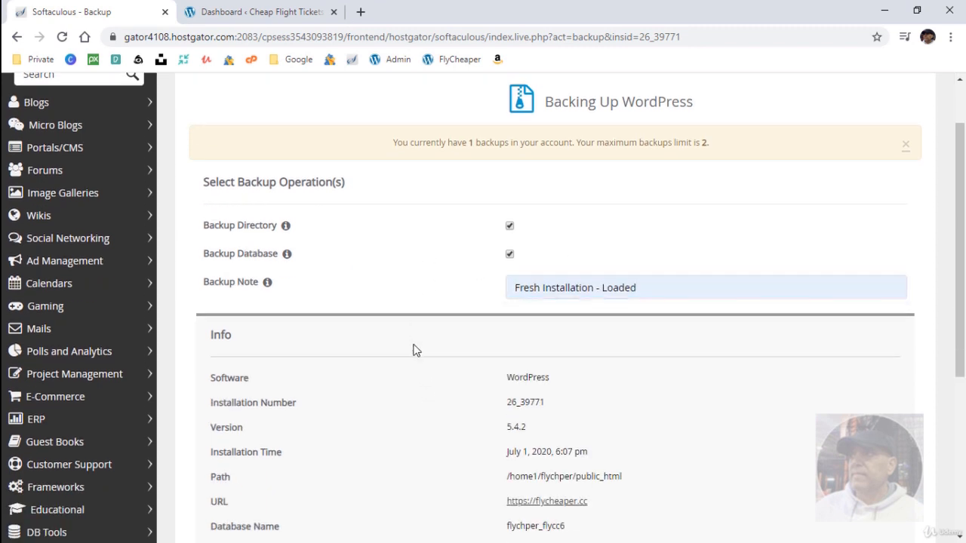
{"action": "scroll", "coordinate": [413, 350], "scroll_direction": "down", "scroll_amount": 2}
{"action": "scroll", "coordinate": [413, 351], "scroll_direction": "down", "scroll_amount": 1}
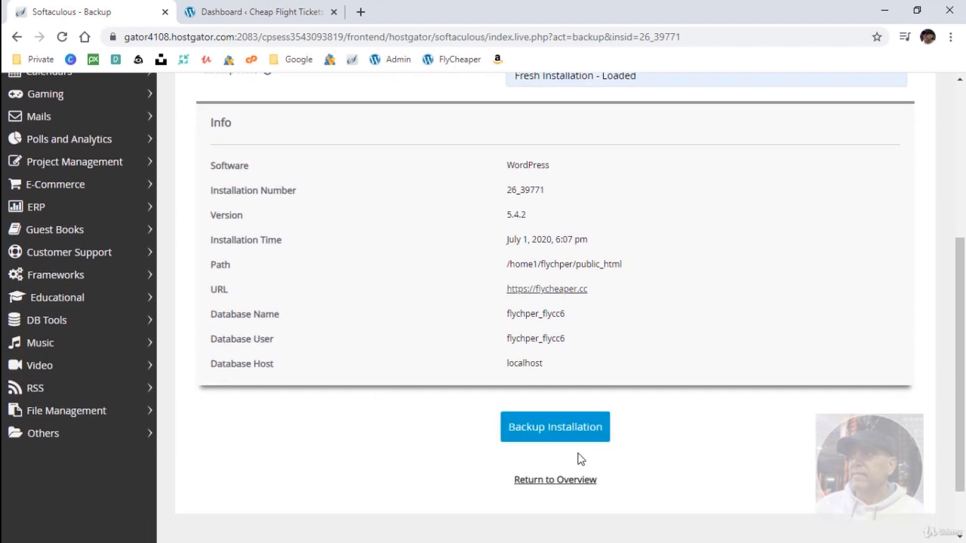
{"action": "left_click", "coordinate": [559, 434]}
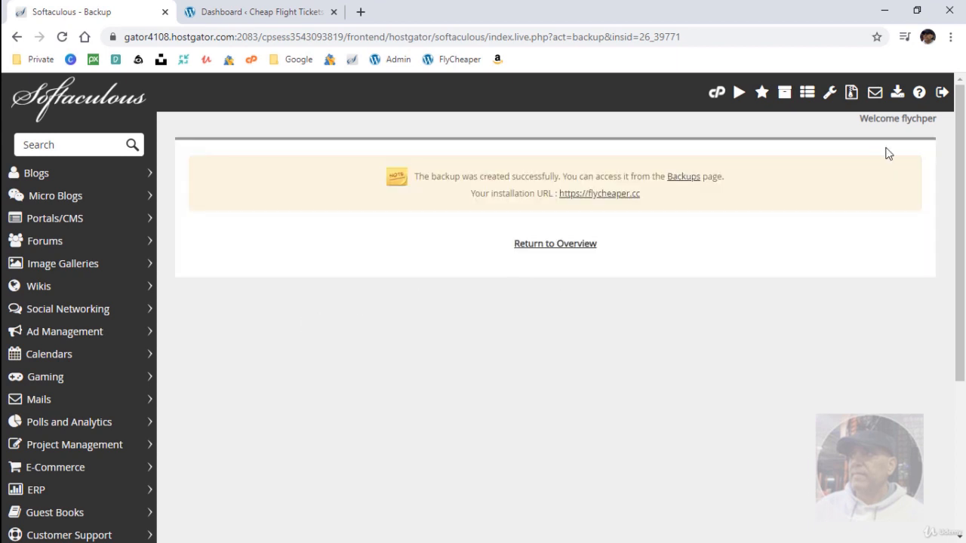
Check the Backups list for the new 36.84 MB flycheaper.cc backup.
{"action": "left_click", "coordinate": [851, 95]}
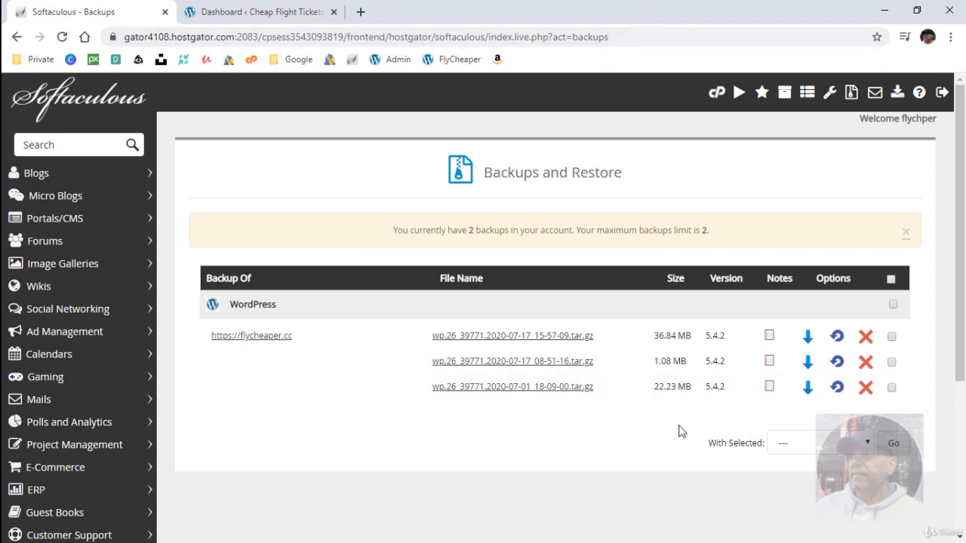
{"action": "mouse_move", "coordinate": [770, 387]}
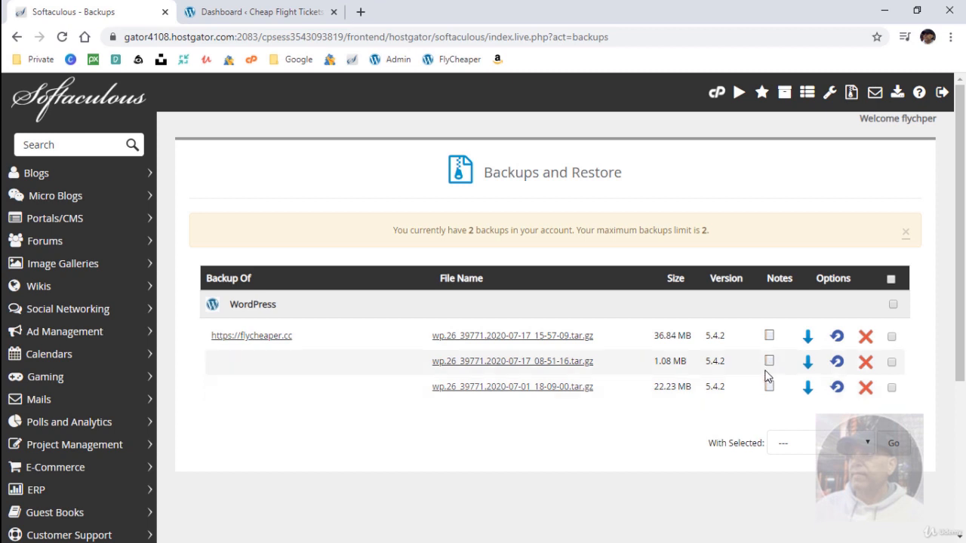
{"action": "mouse_move", "coordinate": [770, 364]}
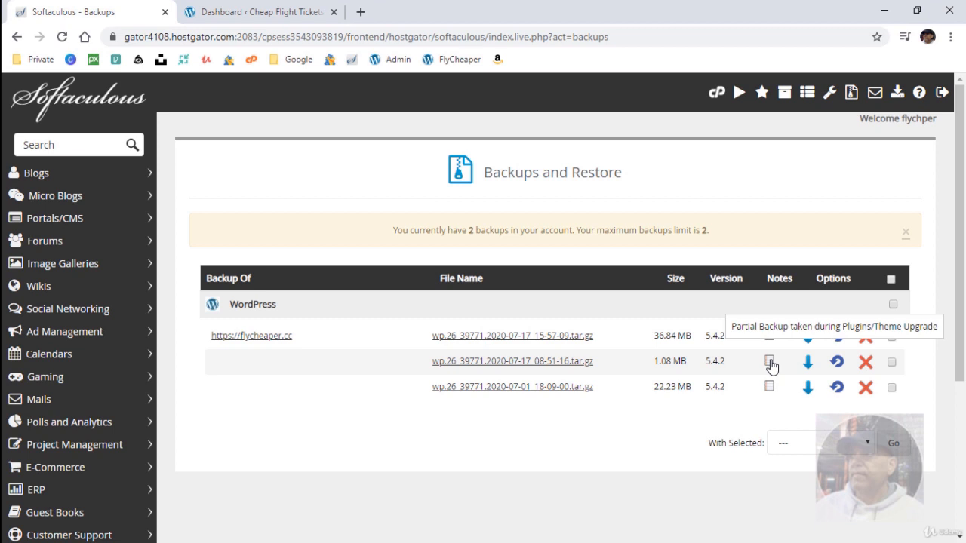
{"action": "mouse_move", "coordinate": [772, 339]}
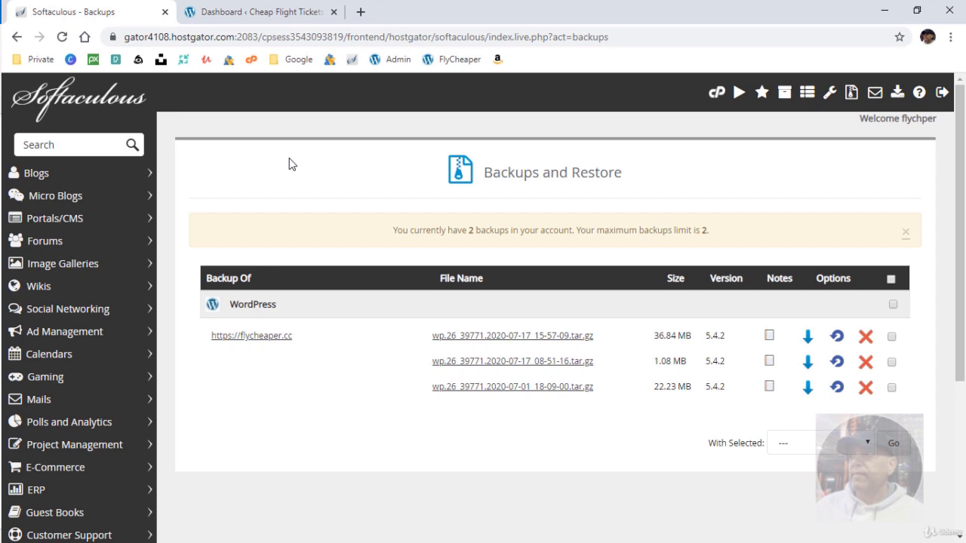
Open All-in-One WP Migration's Export Site page and reveal the EXPORT TO destinations.
{"action": "left_click", "coordinate": [267, 15]}
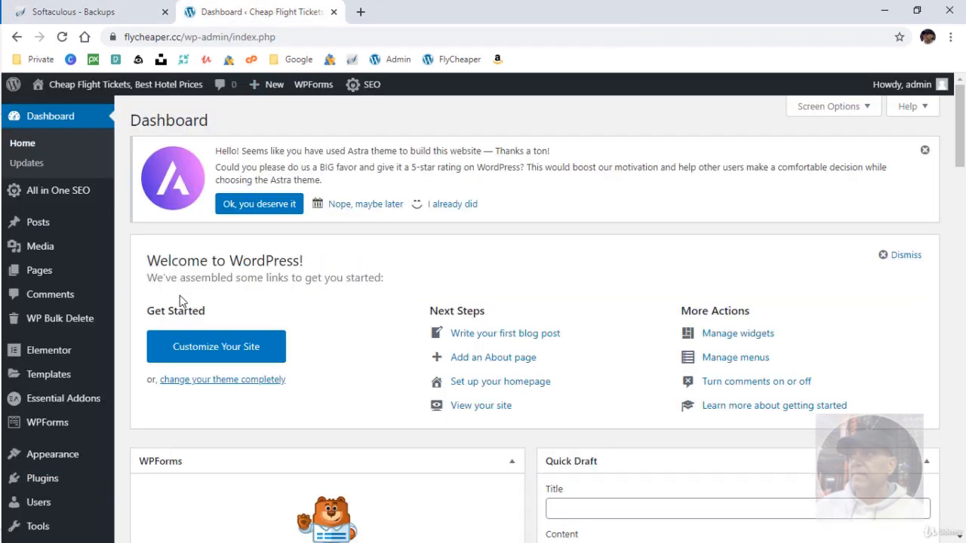
{"action": "scroll", "coordinate": [180, 295], "scroll_direction": "down", "scroll_amount": 3}
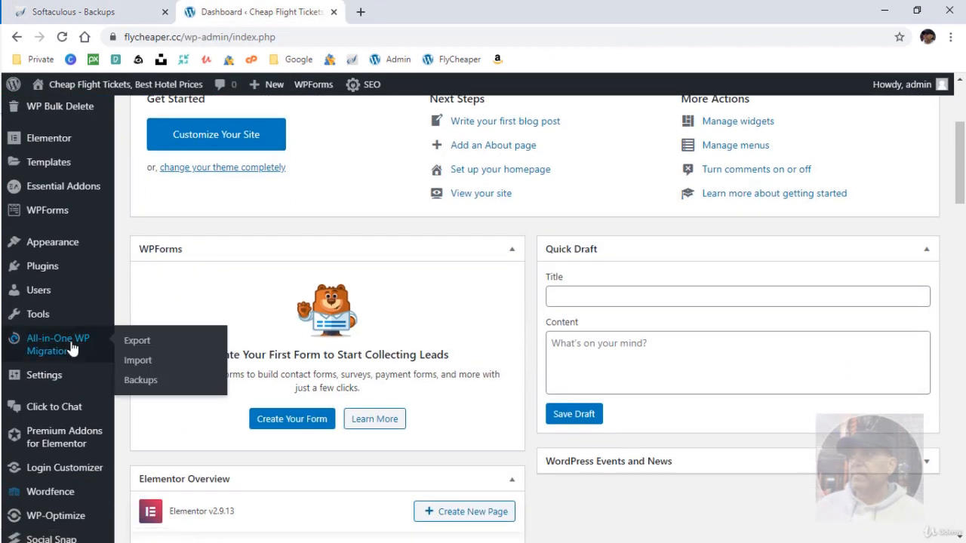
{"action": "left_click", "coordinate": [72, 348]}
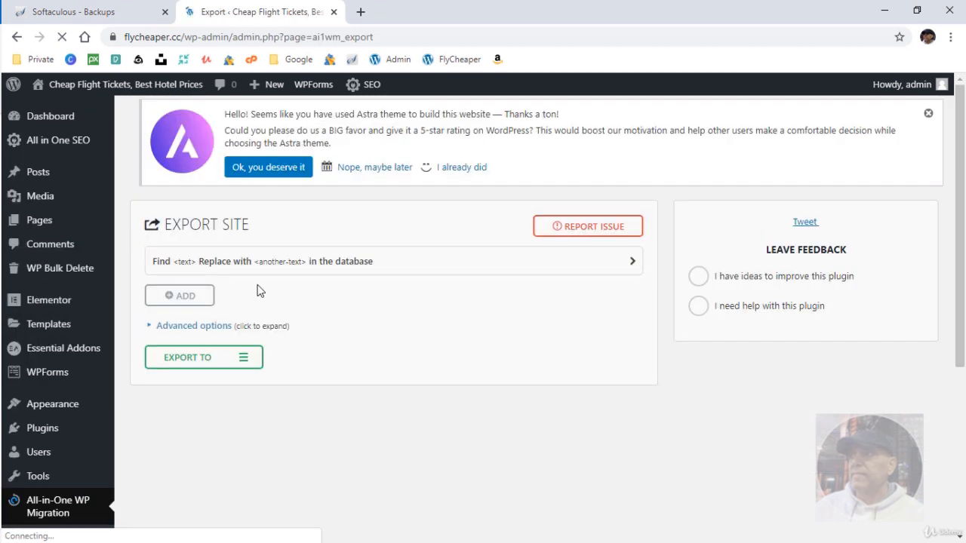
{"action": "left_click", "coordinate": [211, 326]}
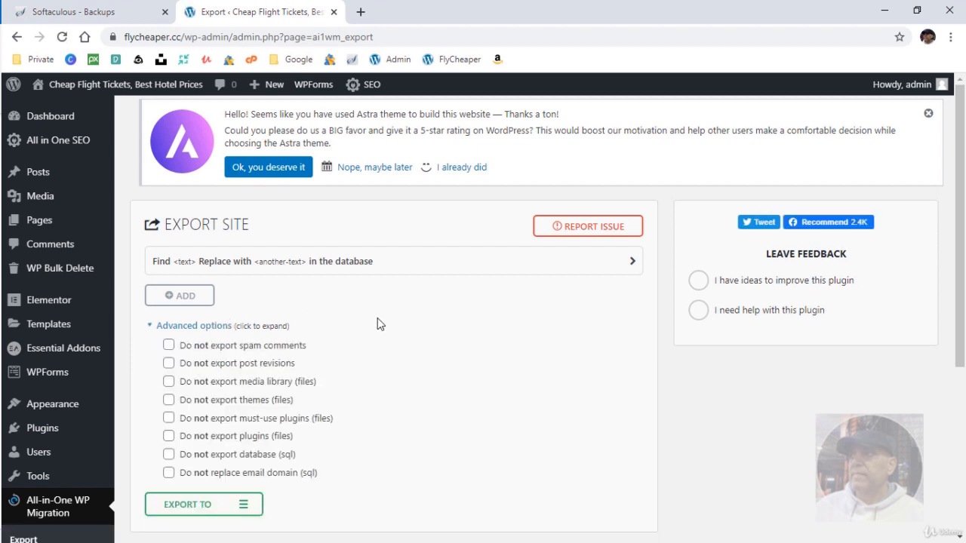
{"action": "left_click", "coordinate": [174, 326]}
{"action": "left_click", "coordinate": [209, 364]}
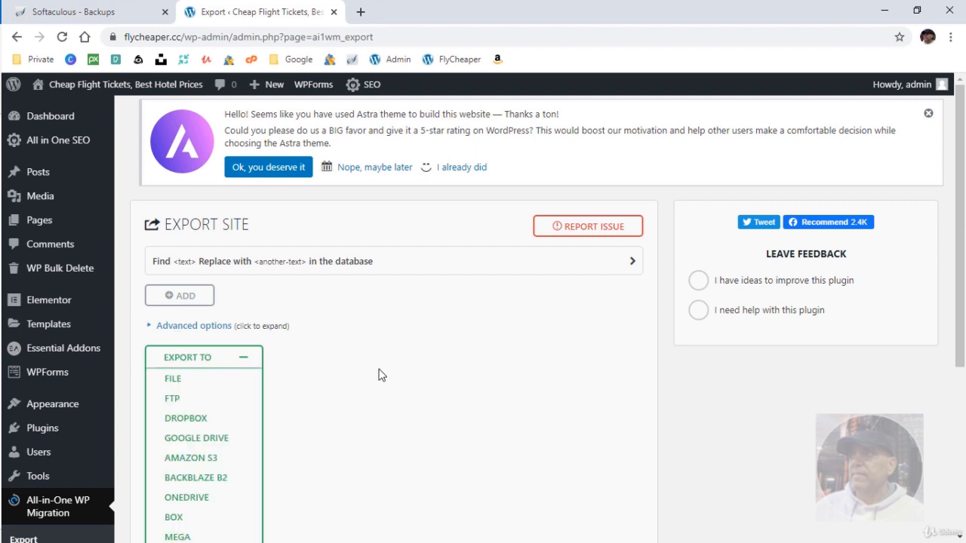
{"action": "scroll", "coordinate": [349, 381], "scroll_direction": "down", "scroll_amount": 1}
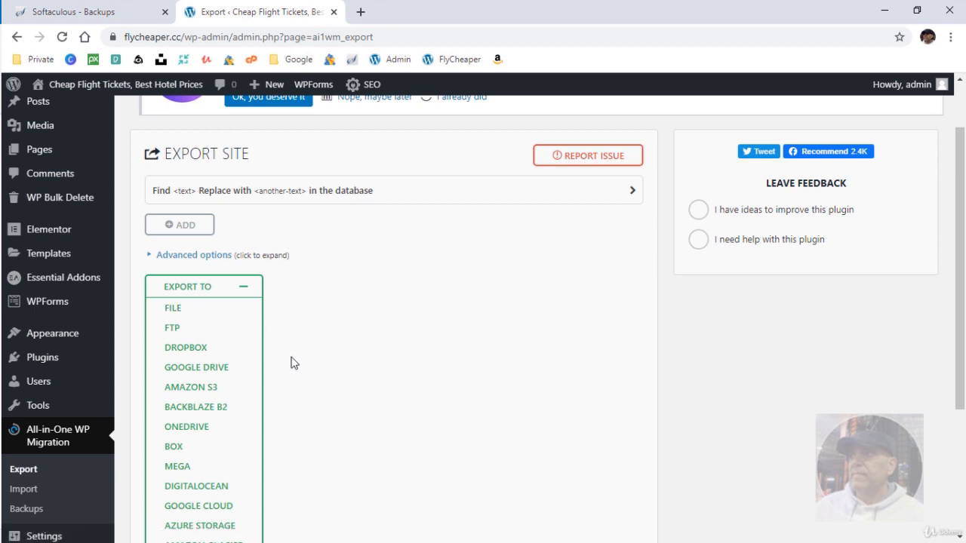
{"action": "left_click", "coordinate": [197, 371]}
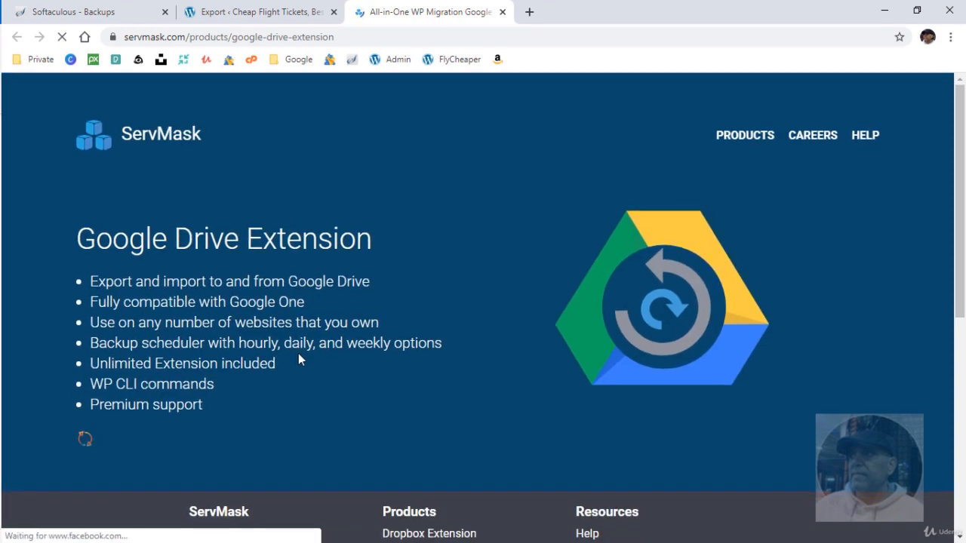
{"action": "left_click_drag", "start_coordinate": [91, 343], "coordinate": [452, 345]}
{"action": "left_click", "coordinate": [91, 345]}
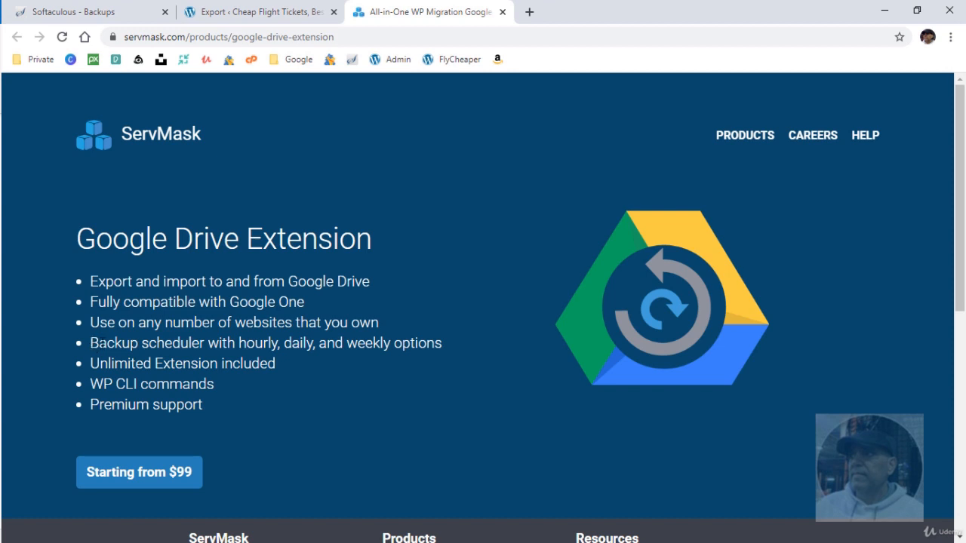
{"action": "left_click_drag", "start_coordinate": [91, 344], "coordinate": [336, 346]}
{"action": "left_click", "coordinate": [114, 169]}
{"action": "left_click", "coordinate": [501, 12]}
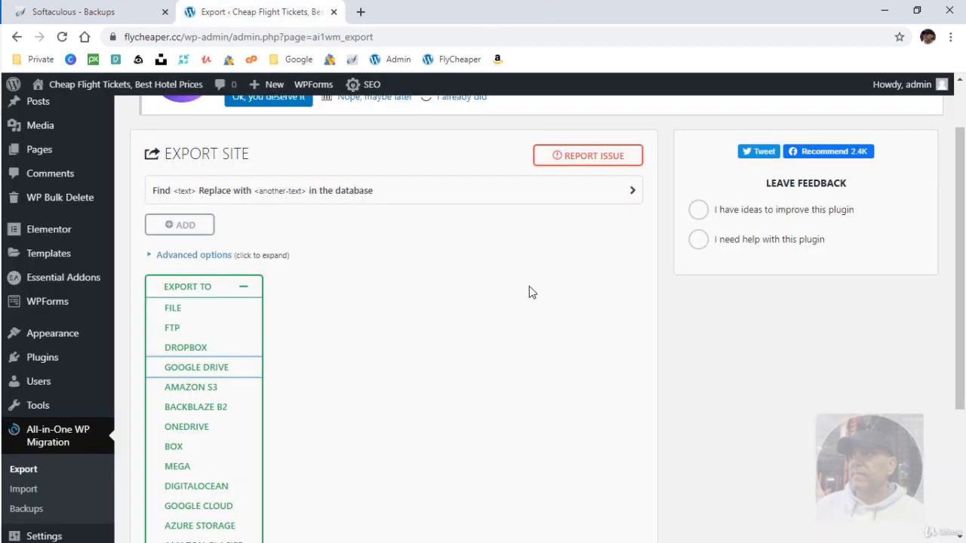
Export flycheaper.cc to a 103 MB .wpress file and download it to the computer.
{"action": "left_click", "coordinate": [190, 310]}
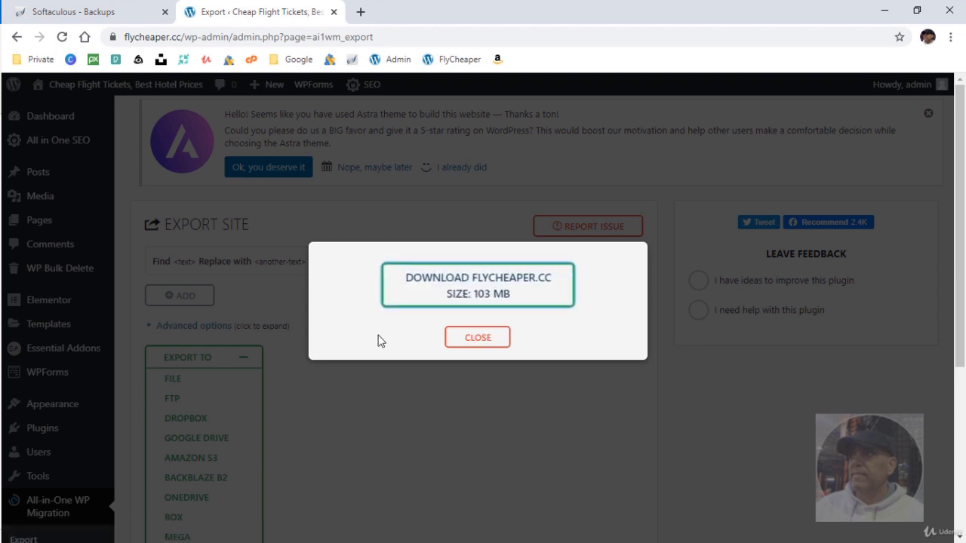
{"action": "left_click", "coordinate": [461, 291]}
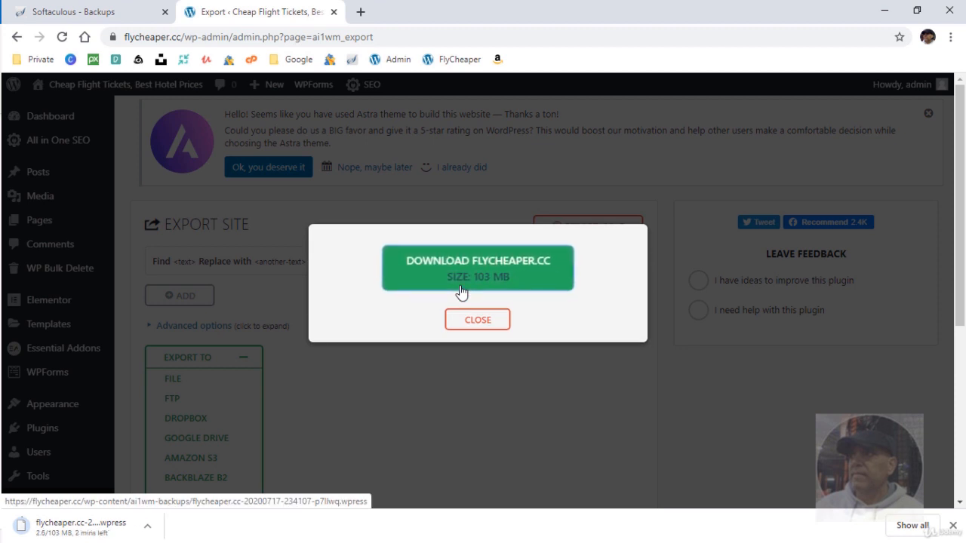
{"action": "left_click", "coordinate": [477, 321]}
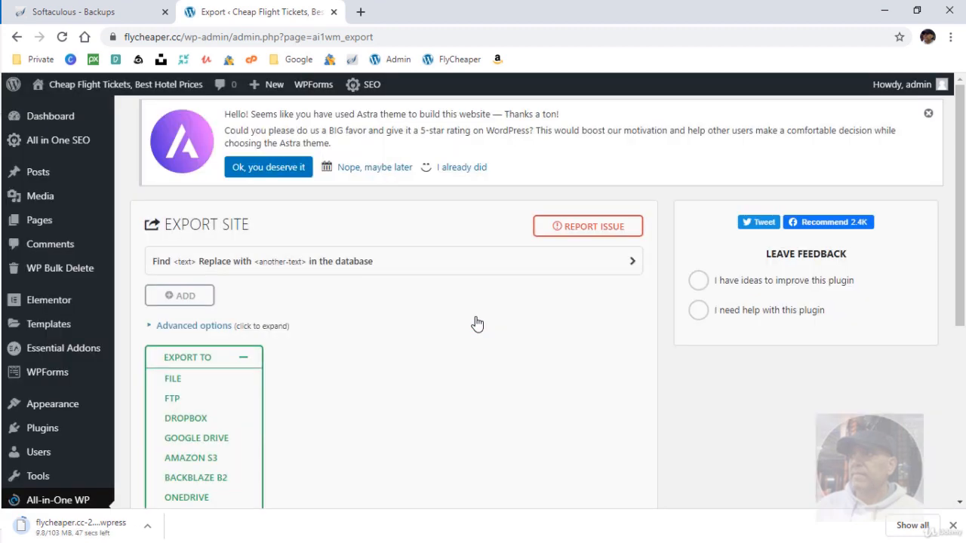
{"action": "left_click", "coordinate": [952, 525]}
{"action": "double_click", "coordinate": [417, 16]}
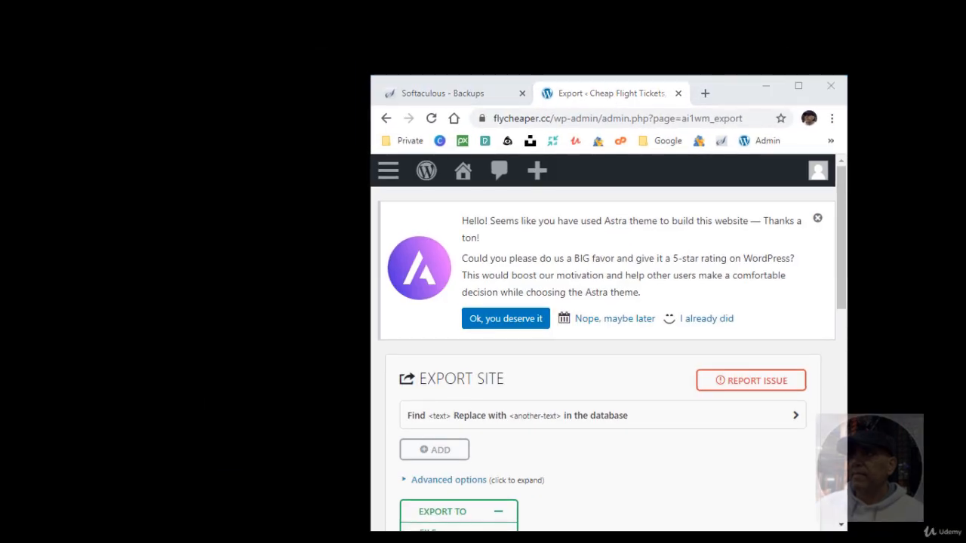
Place the downloaded backup on the desktop and rename it Fresh_Installation_Loaded-17.07.2020.wpress.
{"action": "left_click_drag", "start_coordinate": [1, 279], "coordinate": [229, 298]}
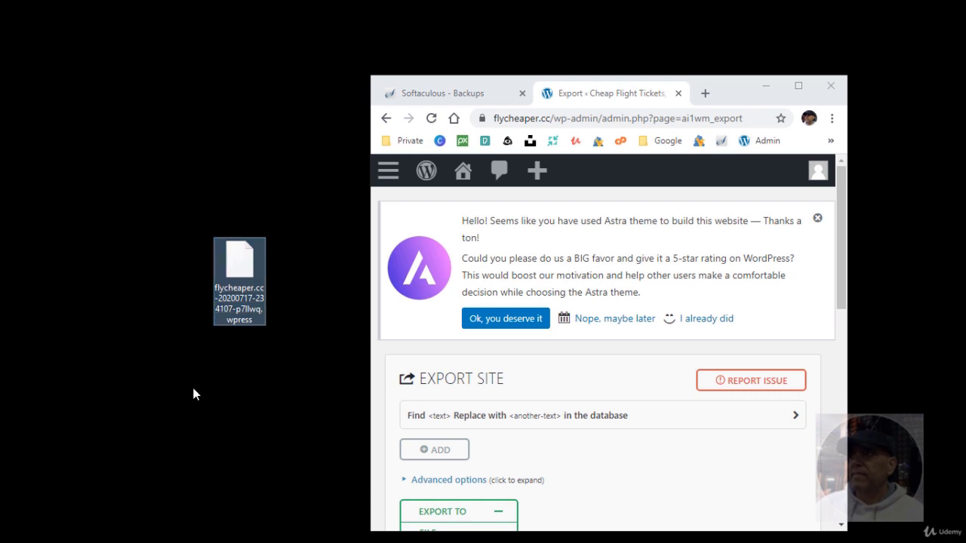
{"action": "key", "text": "F2"}
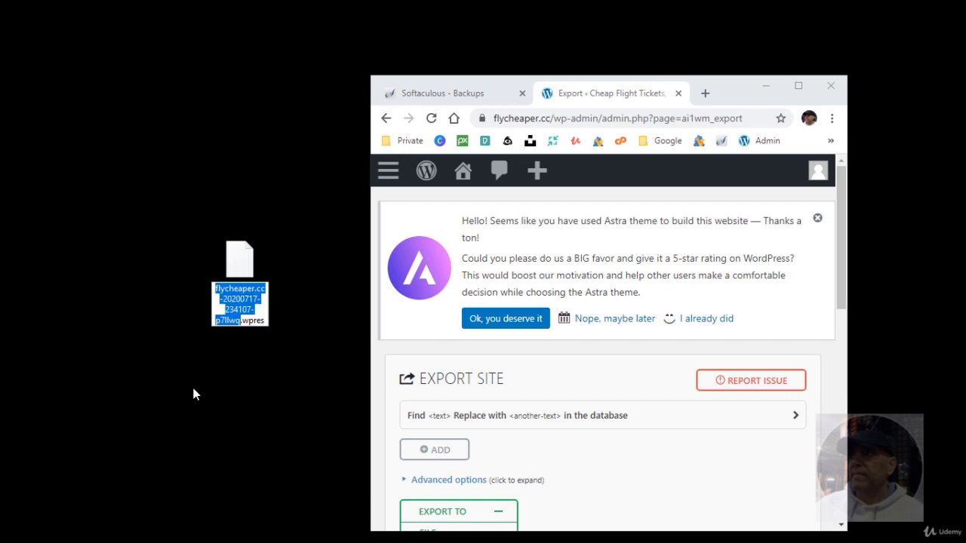
{"action": "type", "text": "Fren"}
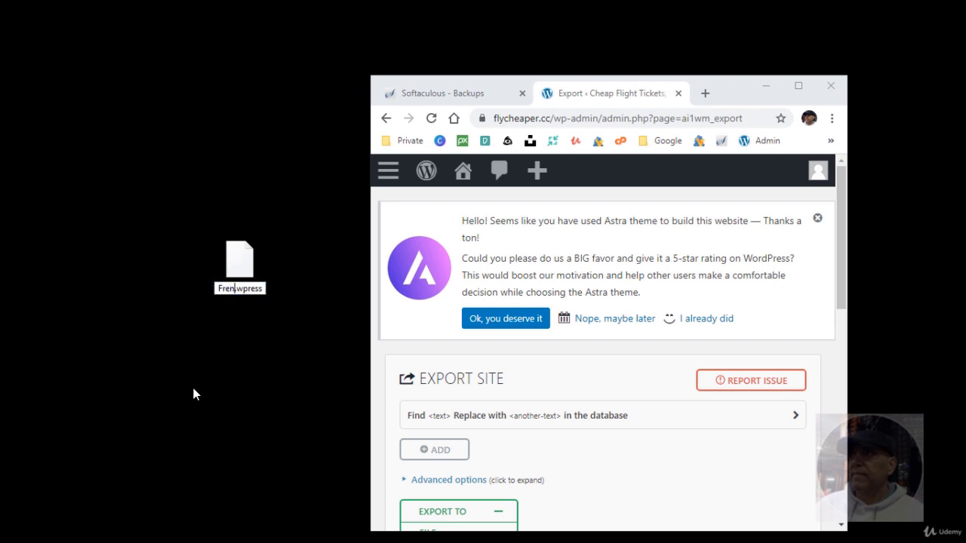
{"action": "key", "text": "BackSpace"}
{"action": "type", "text": "sh"}
{"action": "type", "text": "_Insta"}
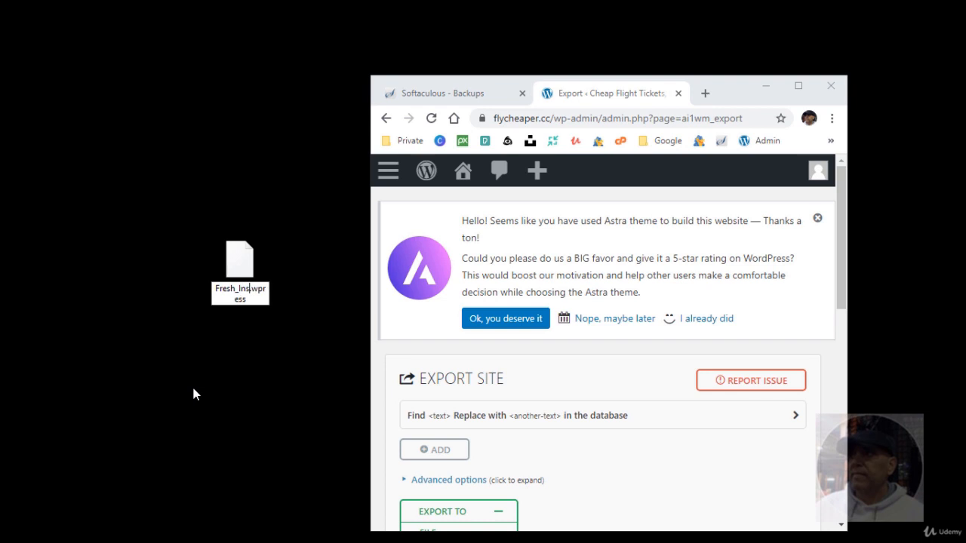
{"action": "type", "text": "llation_Loaded"}
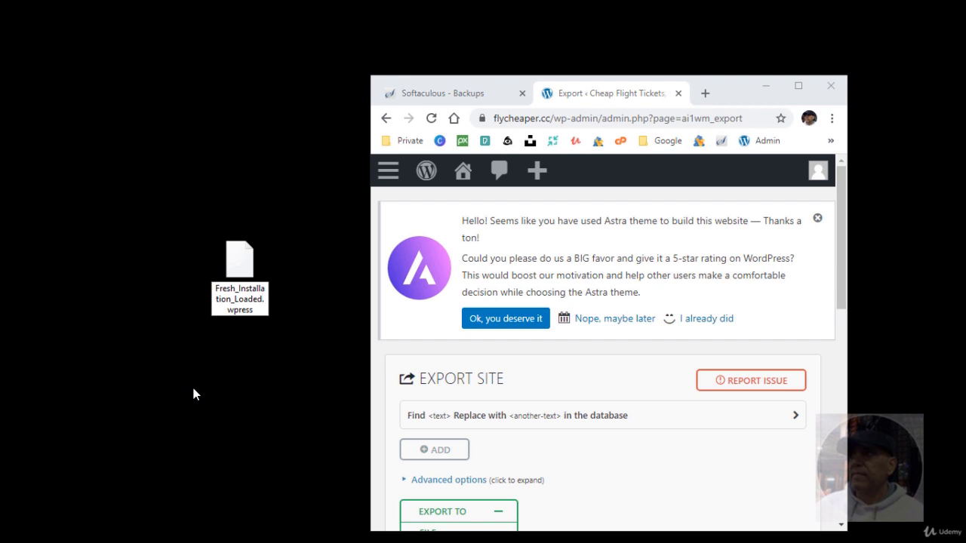
{"action": "type", "text": "-17.07.2020"}
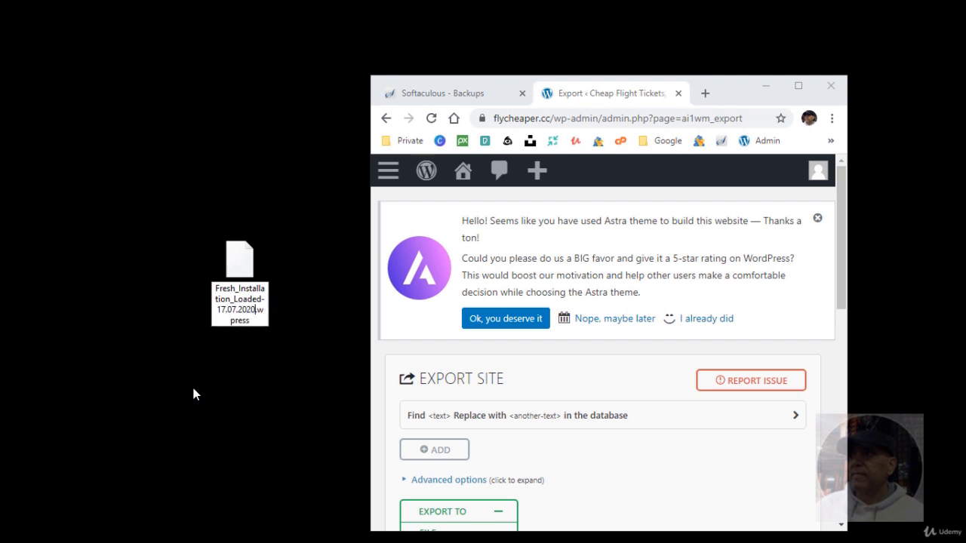
{"action": "key", "text": "Return"}
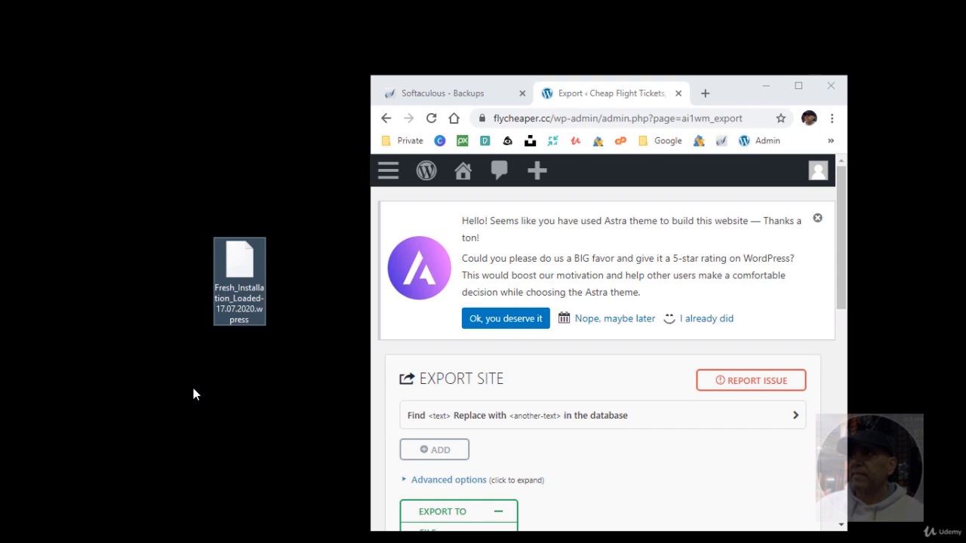
{"action": "double_click", "coordinate": [728, 83]}
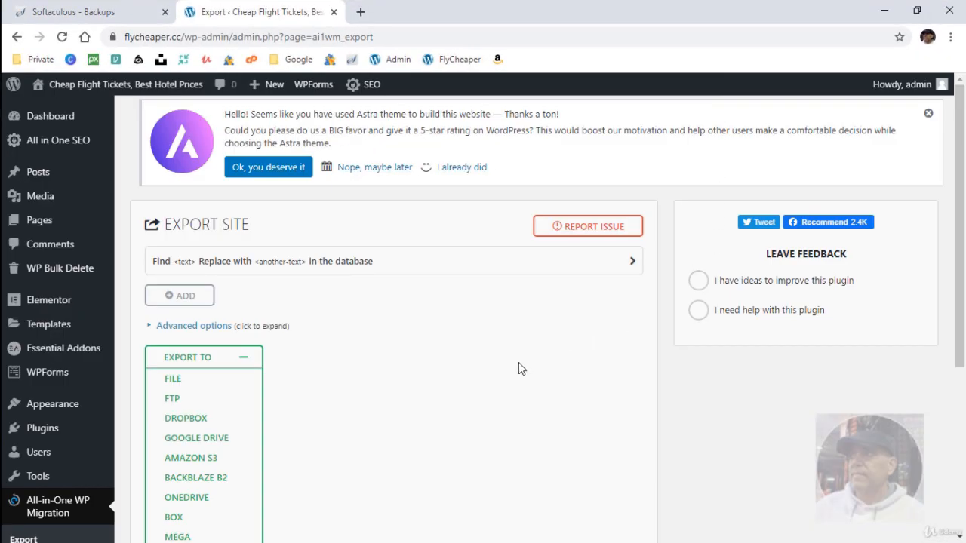
Delete the flycheaper.cc backup from the migration Backups list, then go to Import Site.
{"action": "left_click", "coordinate": [243, 358]}
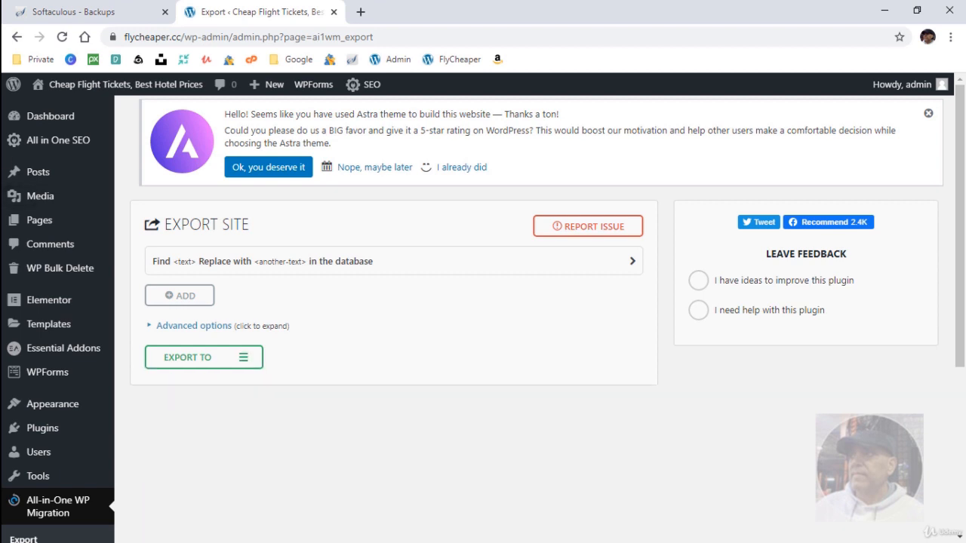
{"action": "scroll", "coordinate": [377, 385], "scroll_direction": "down", "scroll_amount": 3}
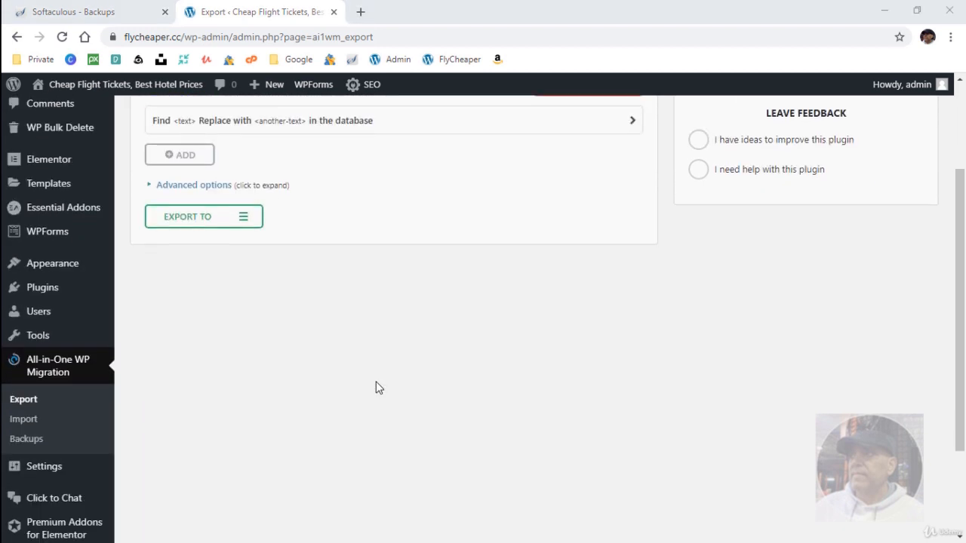
{"action": "scroll", "coordinate": [381, 380], "scroll_direction": "down", "scroll_amount": 1}
{"action": "left_click", "coordinate": [60, 309]}
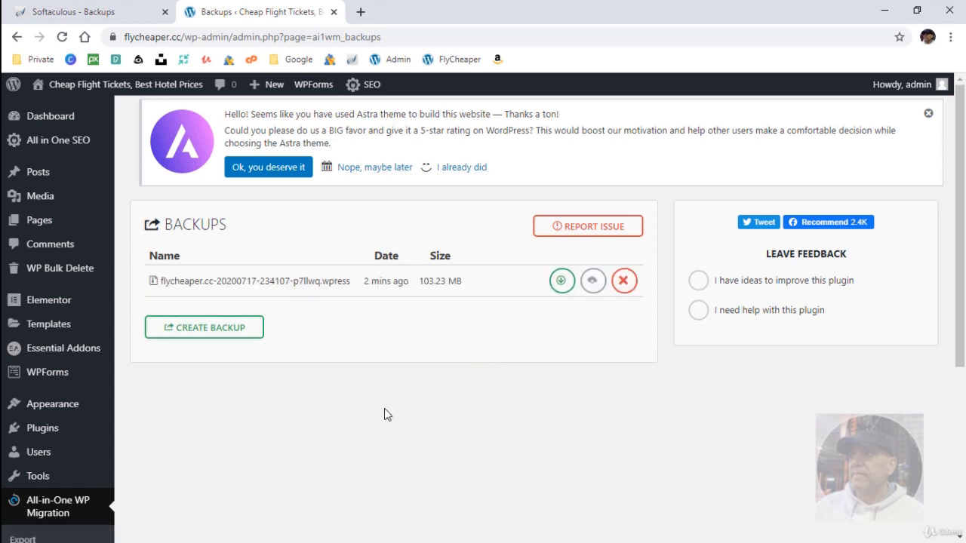
{"action": "left_click", "coordinate": [603, 294]}
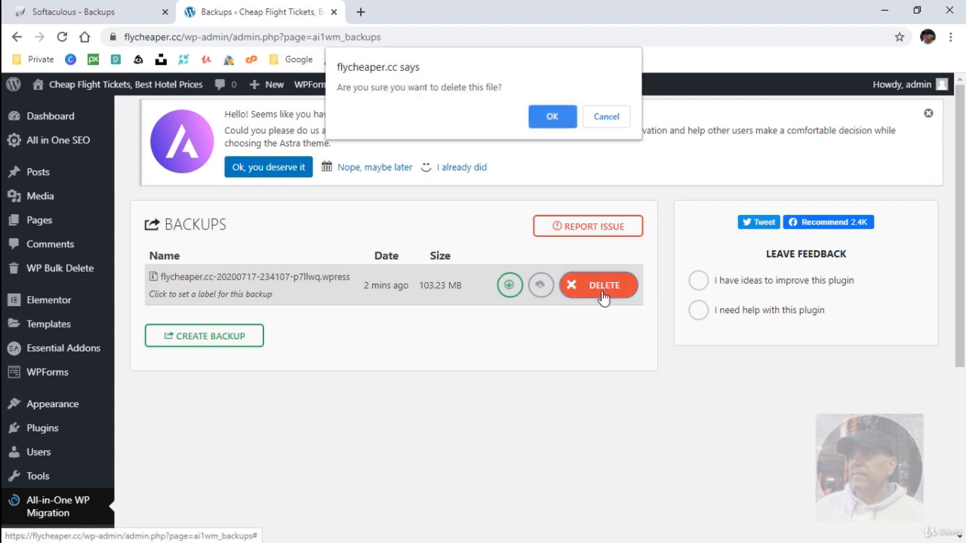
{"action": "left_click", "coordinate": [552, 117]}
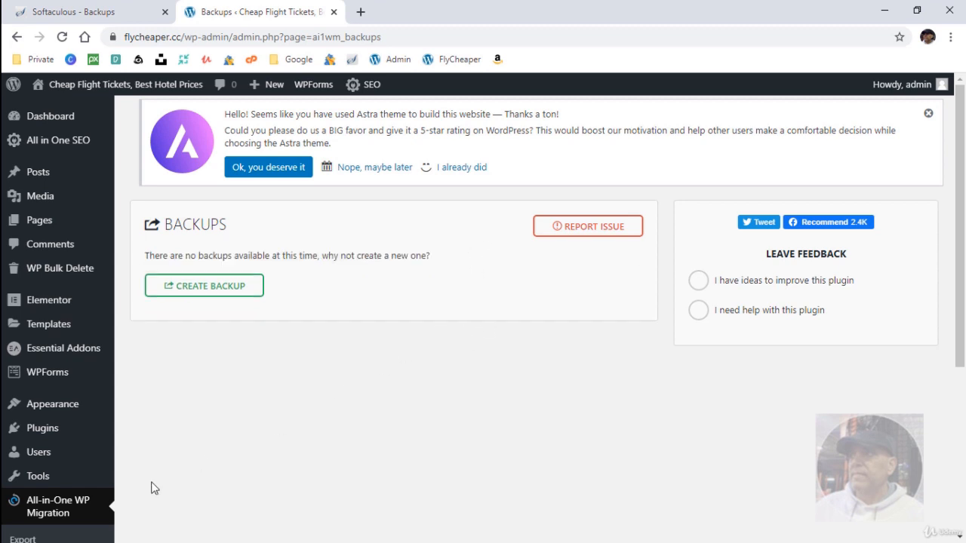
{"action": "scroll", "coordinate": [121, 482], "scroll_direction": "down", "scroll_amount": 2}
{"action": "left_click", "coordinate": [55, 427]}
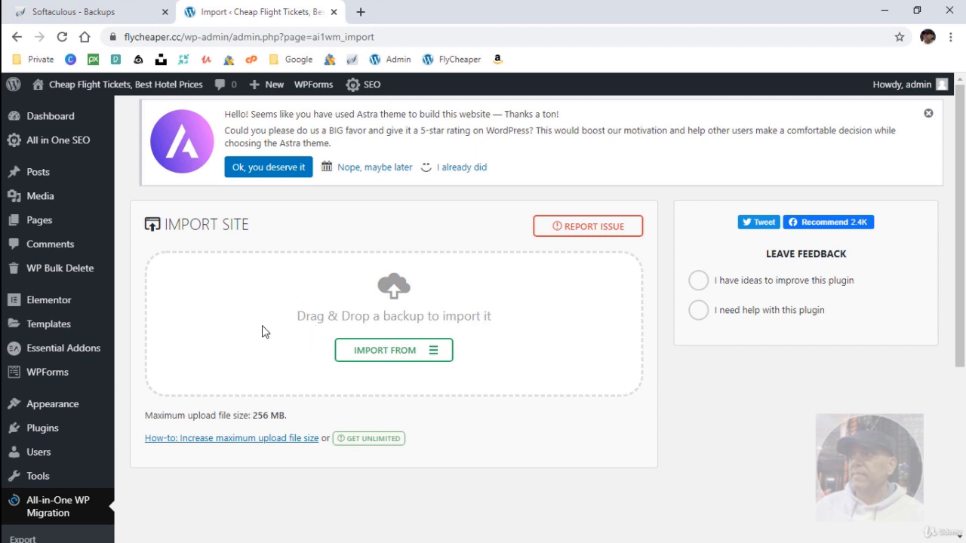
Deactivate every installed plugin except All-in-One WP Migration.
{"action": "left_click", "coordinate": [58, 434]}
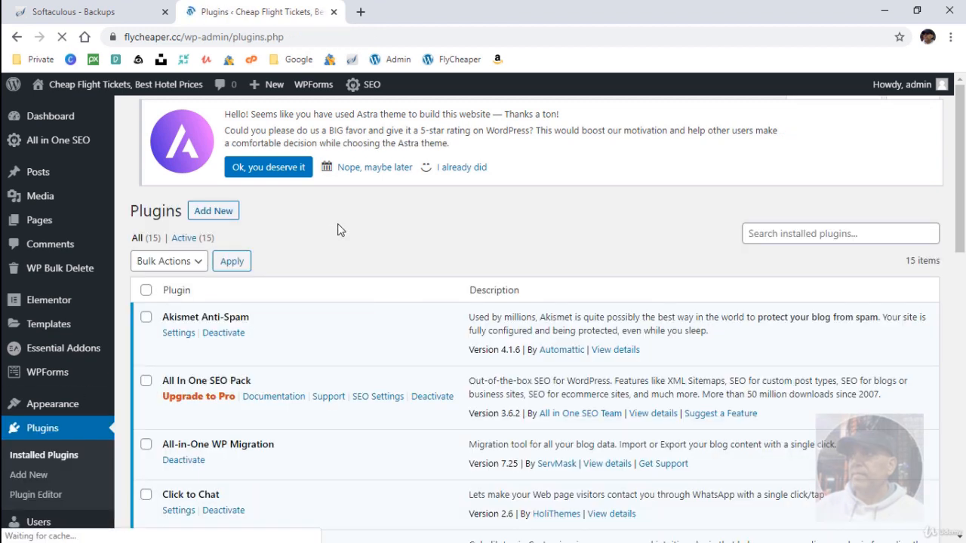
{"action": "left_click", "coordinate": [145, 301]}
{"action": "scroll", "coordinate": [243, 365], "scroll_direction": "down", "scroll_amount": 2}
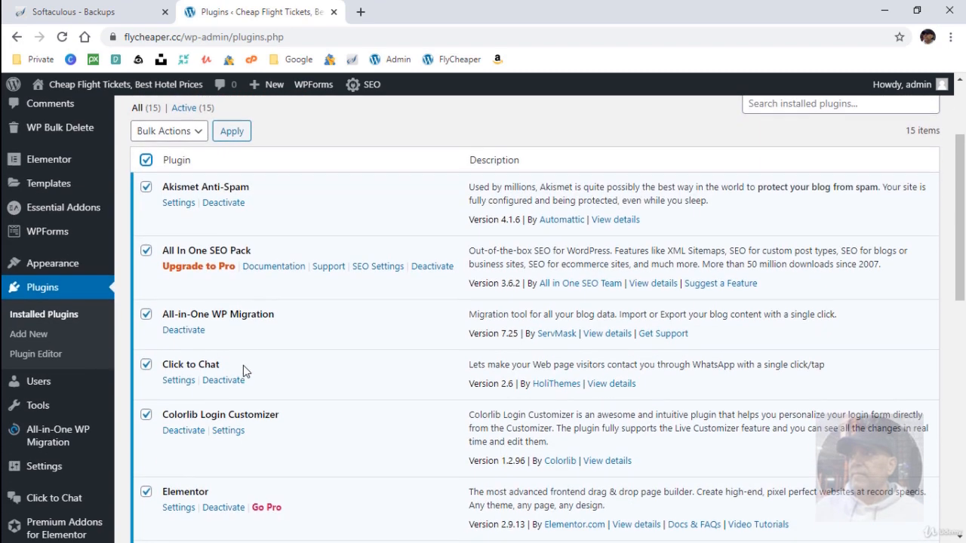
{"action": "left_click", "coordinate": [148, 315]}
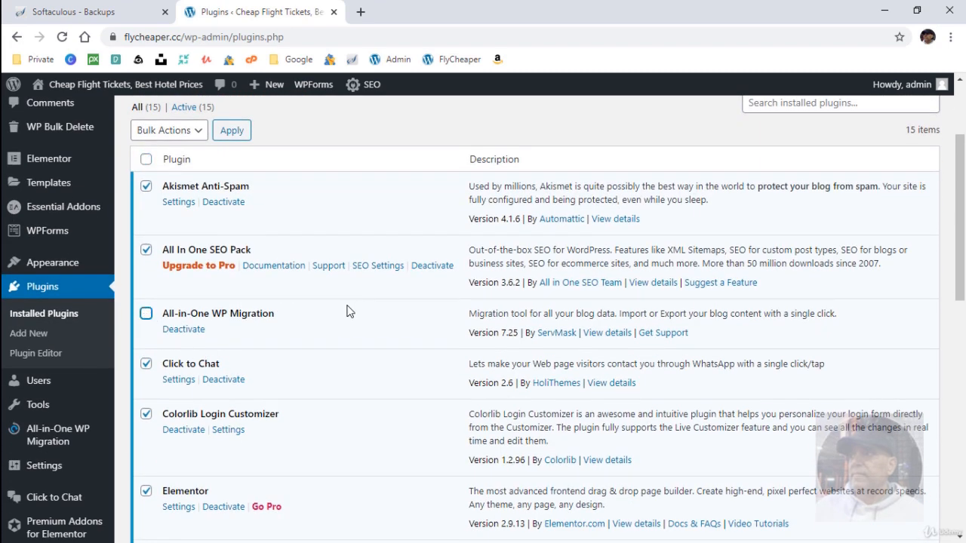
{"action": "left_click", "coordinate": [183, 135]}
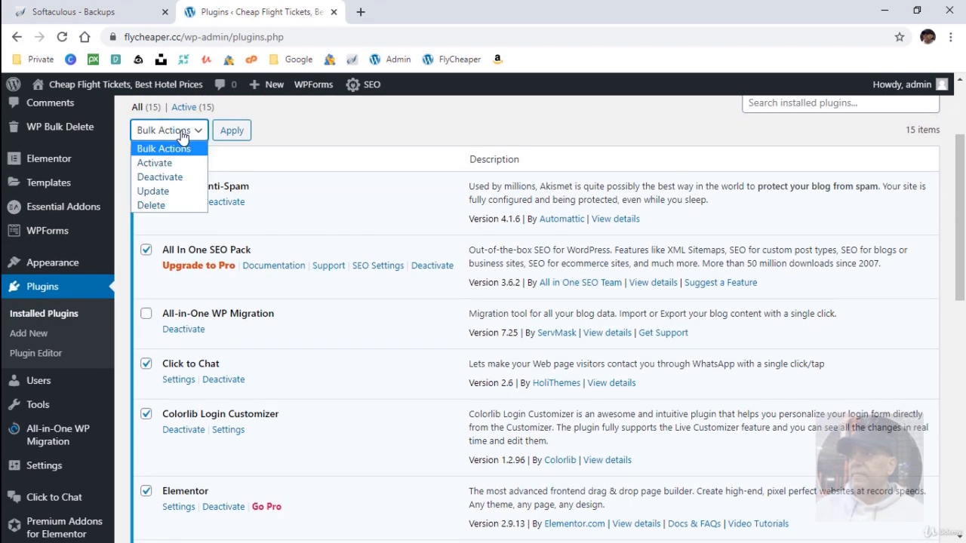
{"action": "left_click", "coordinate": [178, 178]}
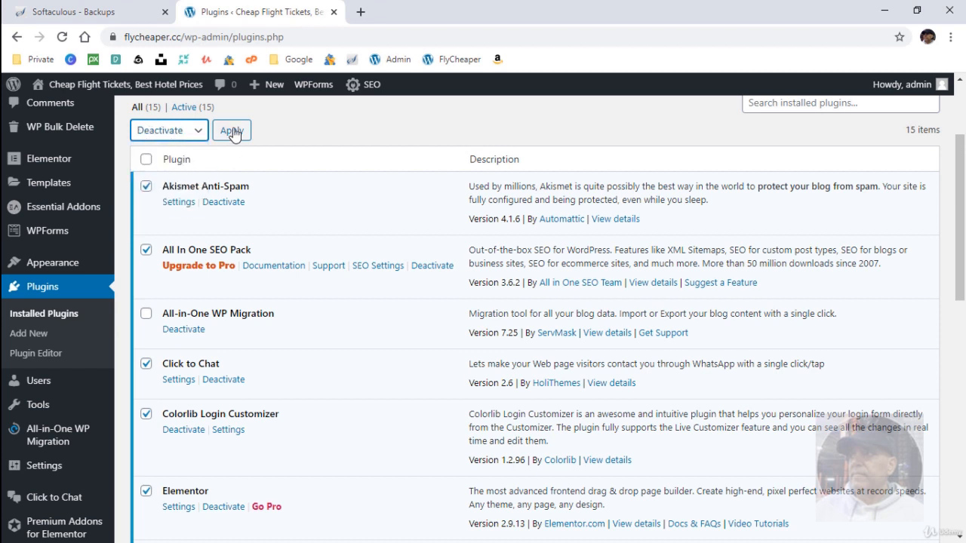
{"action": "left_click", "coordinate": [230, 130]}
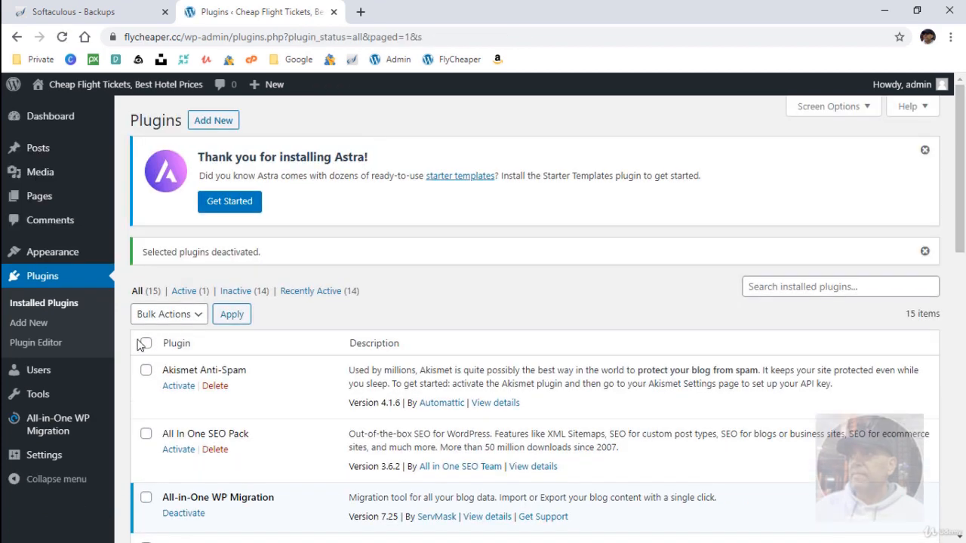
Delete all the deactivated plugins, leaving All-in-One WP Migration as the only one.
{"action": "left_click", "coordinate": [144, 345]}
{"action": "scroll", "coordinate": [144, 355], "scroll_direction": "down", "scroll_amount": 2}
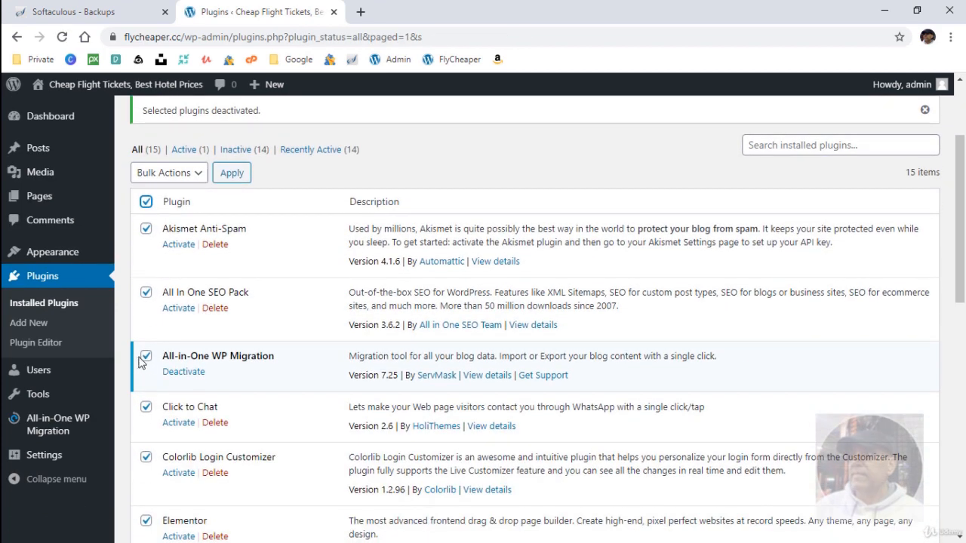
{"action": "left_click", "coordinate": [144, 357]}
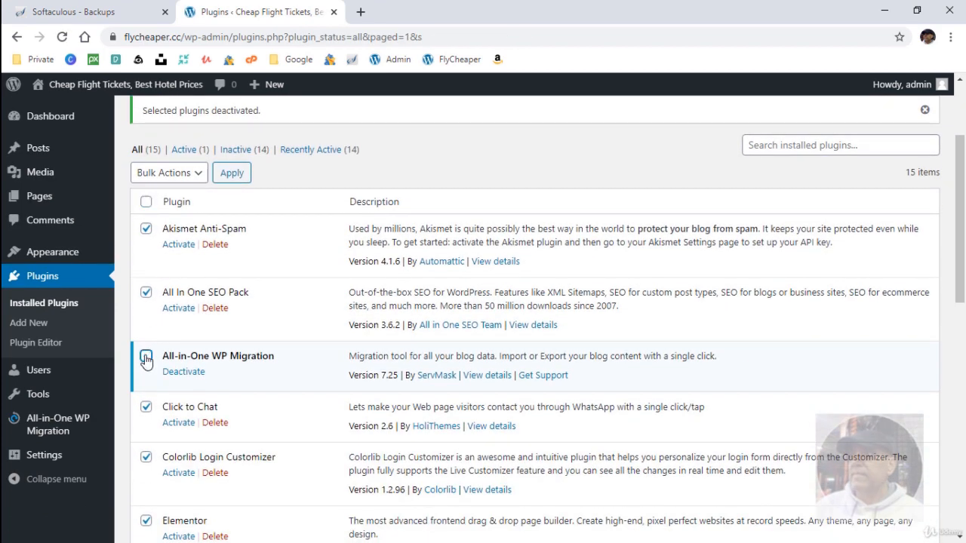
{"action": "left_click", "coordinate": [172, 175]}
{"action": "left_click", "coordinate": [175, 248]}
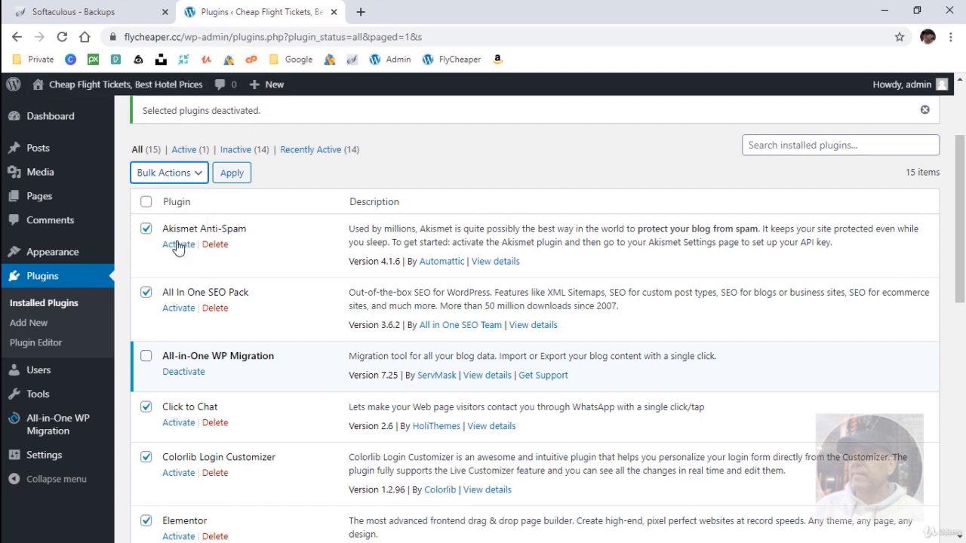
{"action": "left_click", "coordinate": [234, 175]}
{"action": "left_click", "coordinate": [553, 129]}
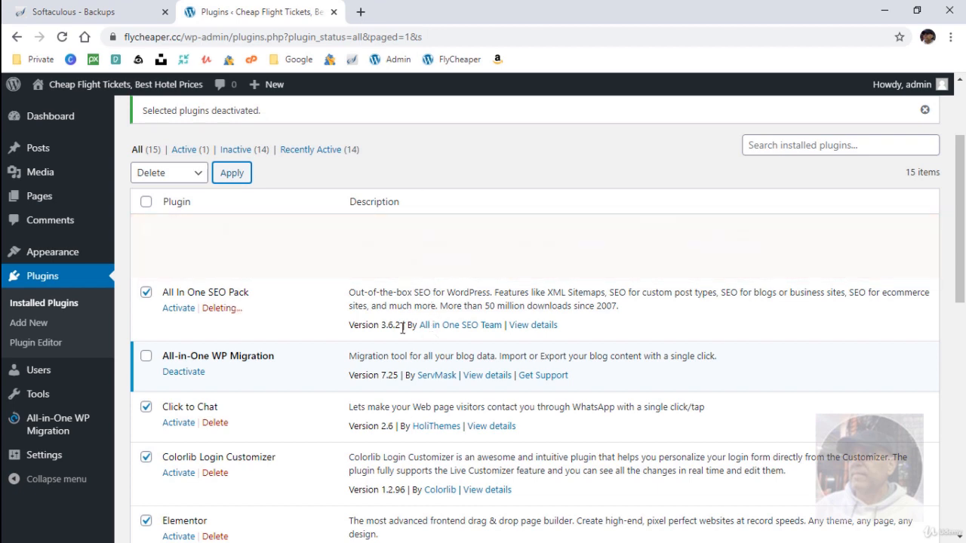
{"action": "scroll", "coordinate": [408, 325], "scroll_direction": "down", "scroll_amount": 5}
{"action": "scroll", "coordinate": [403, 334], "scroll_direction": "down", "scroll_amount": 3}
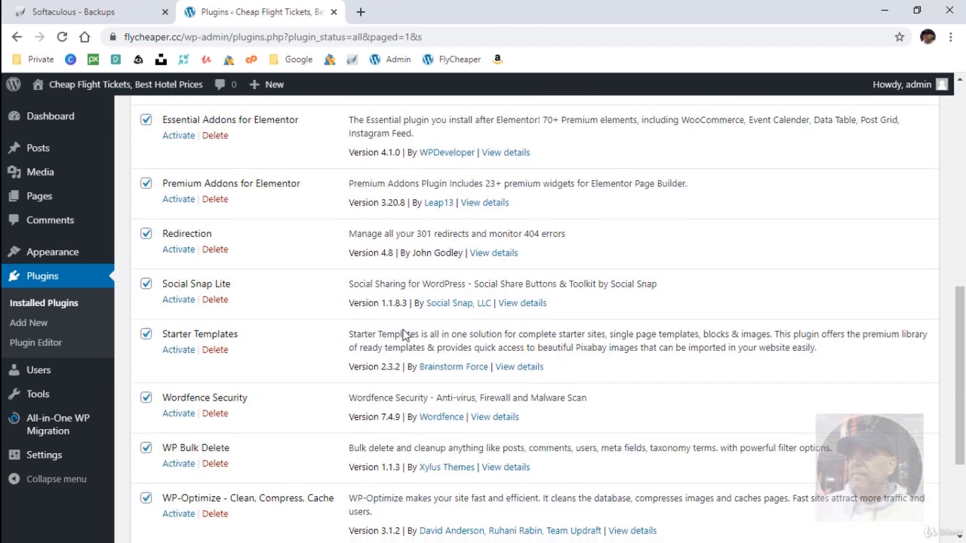
{"action": "scroll", "coordinate": [404, 334], "scroll_direction": "up", "scroll_amount": 4}
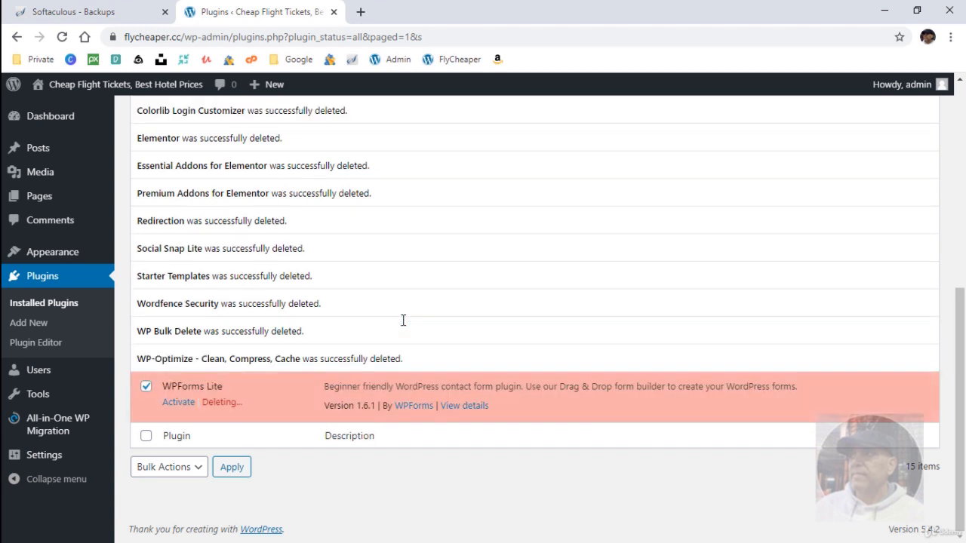
{"action": "scroll", "coordinate": [404, 323], "scroll_direction": "up", "scroll_amount": 3}
{"action": "scroll", "coordinate": [402, 325], "scroll_direction": "up", "scroll_amount": 1}
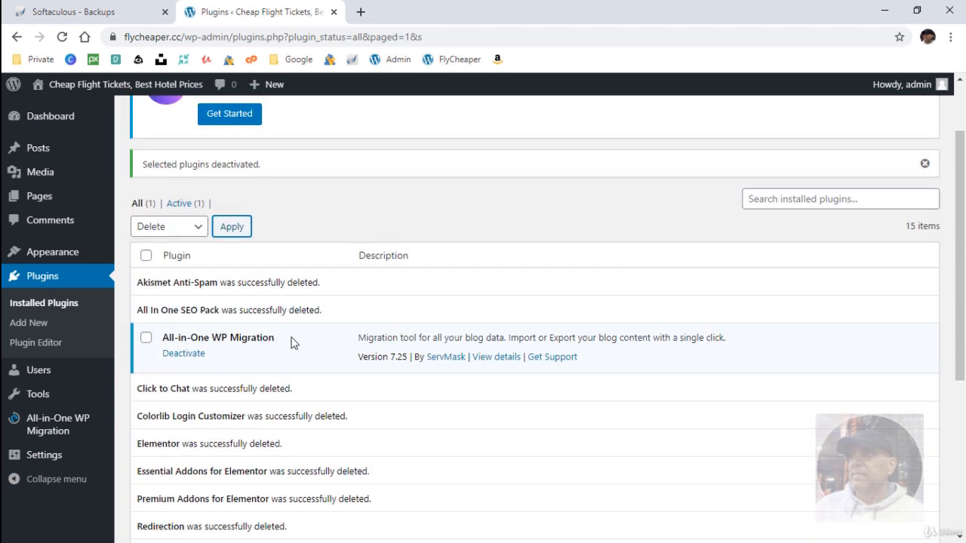
{"action": "left_click", "coordinate": [50, 285]}
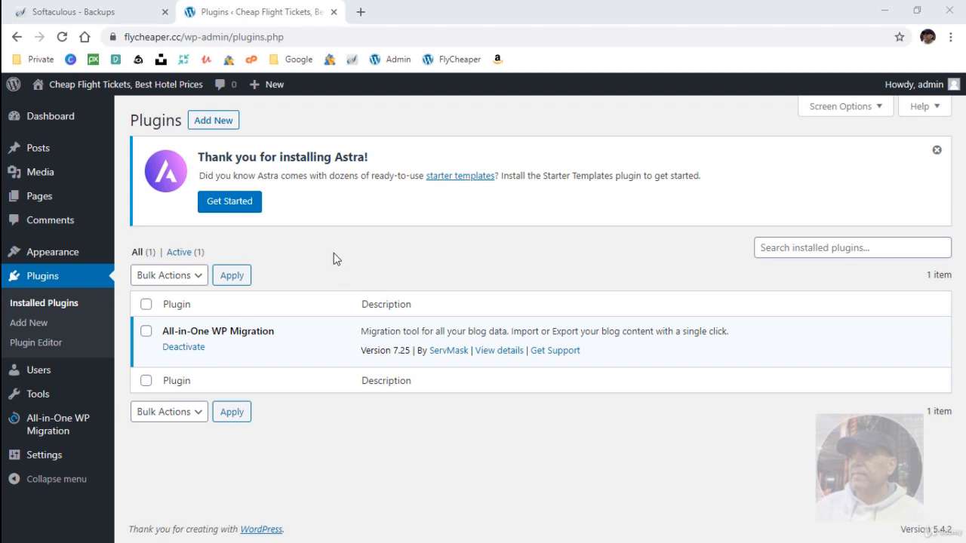
Return to the All-in-One WP Migration Import Site page with the browser in a smaller window.
{"action": "mouse_move", "coordinate": [54, 428]}
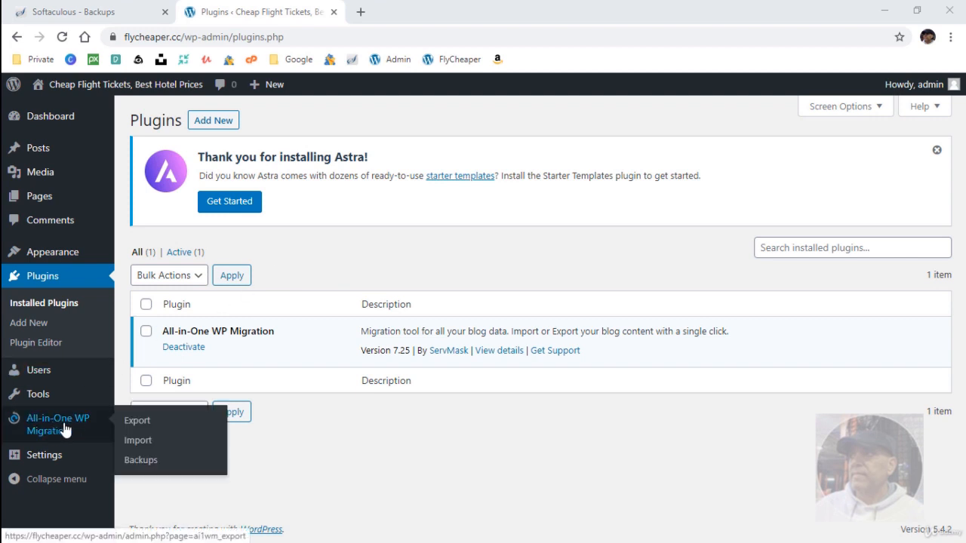
{"action": "left_click", "coordinate": [128, 441]}
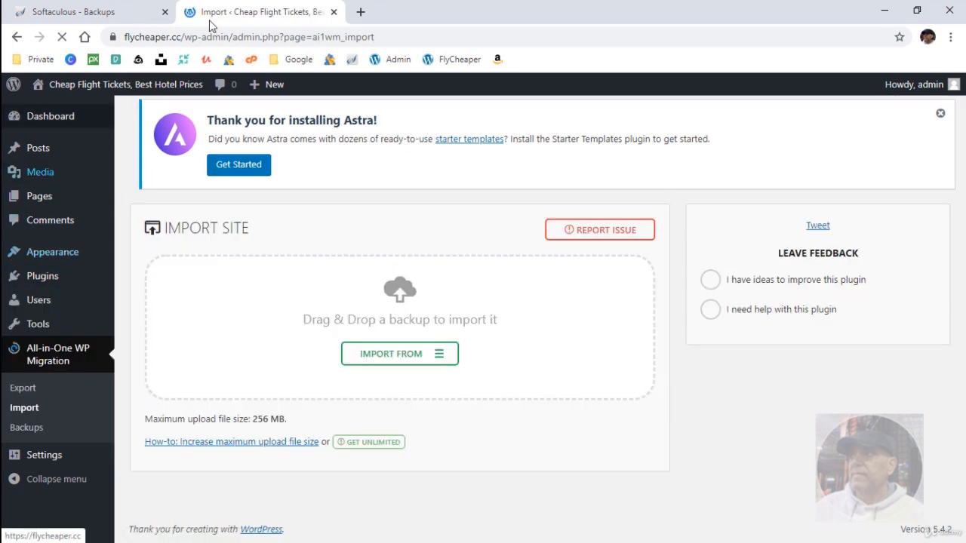
{"action": "double_click", "coordinate": [462, 12]}
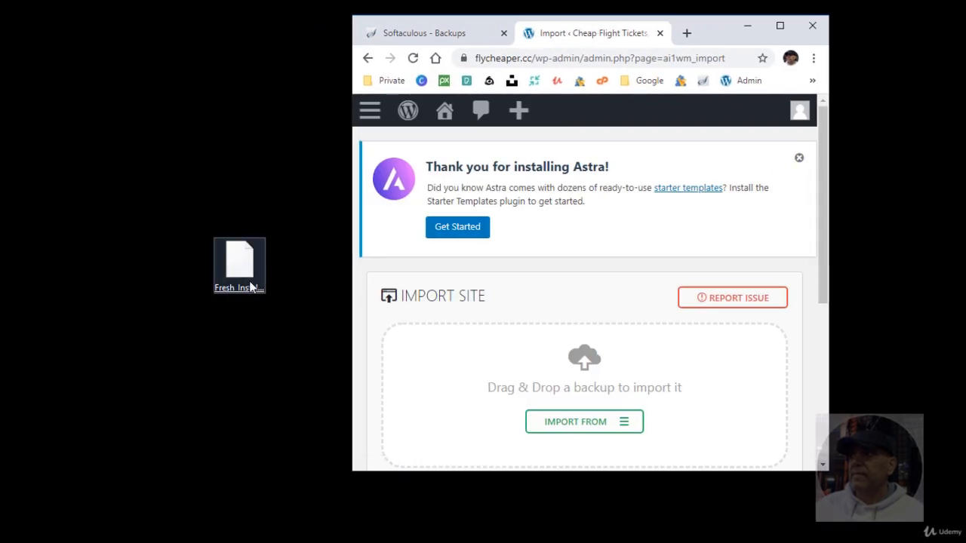
Import Fresh_Installation_Loaded-17.07.2020.wpress into flycheaper.cc, confirming the site overwrite.
{"action": "left_click_drag", "start_coordinate": [243, 273], "coordinate": [533, 398]}
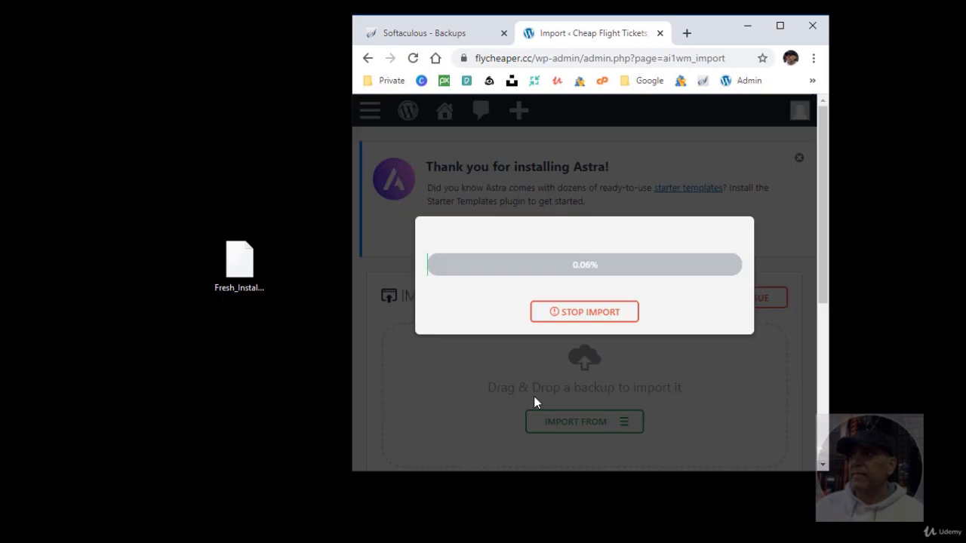
{"action": "left_click", "coordinate": [779, 25]}
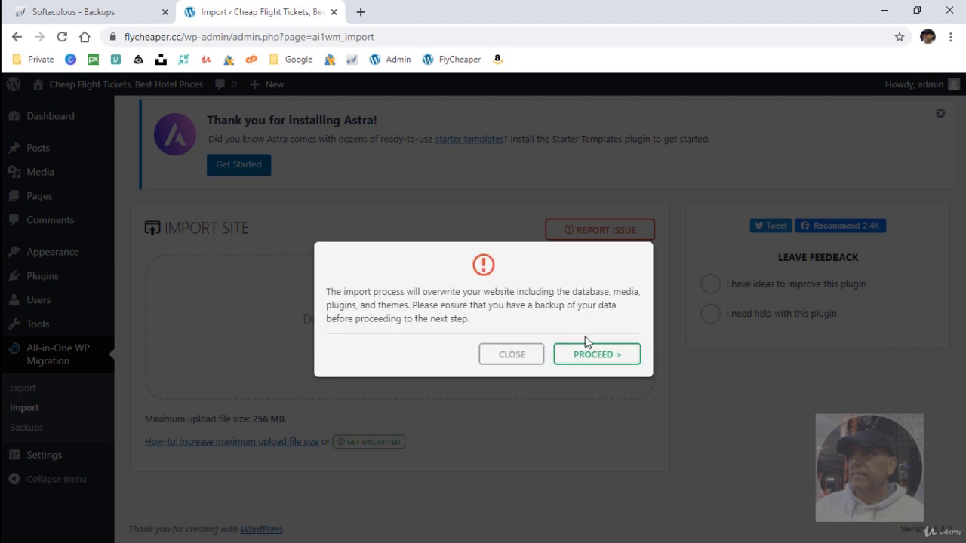
{"action": "left_click", "coordinate": [603, 360]}
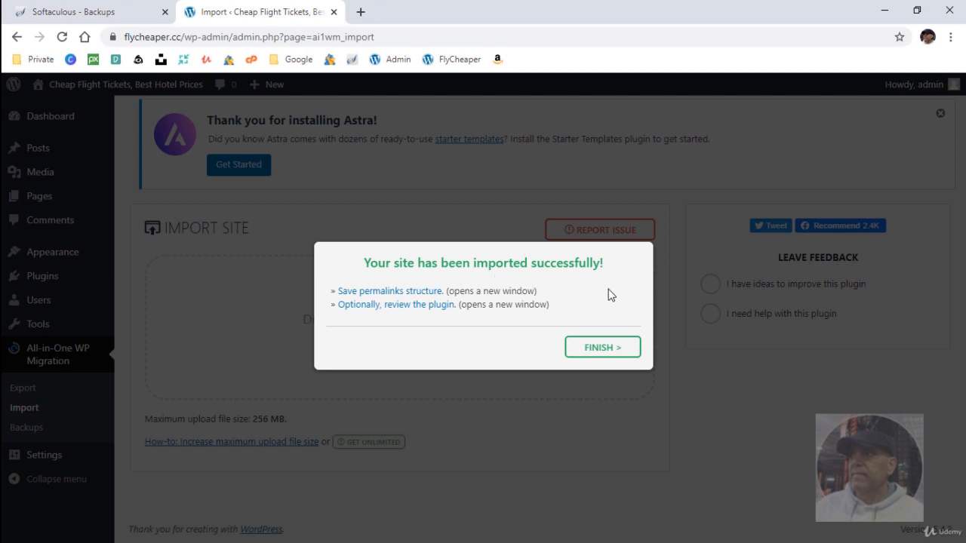
{"action": "left_click", "coordinate": [604, 353]}
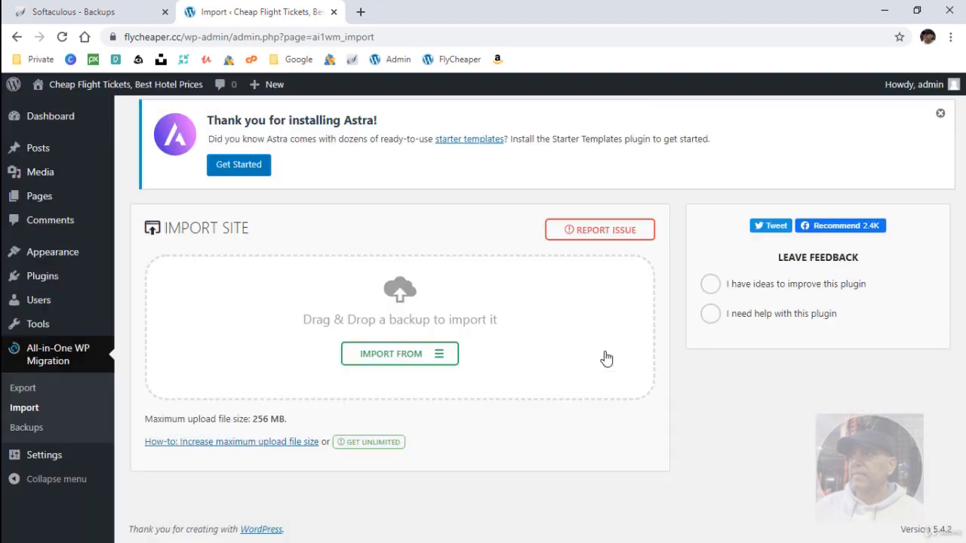
{"action": "left_click", "coordinate": [56, 276]}
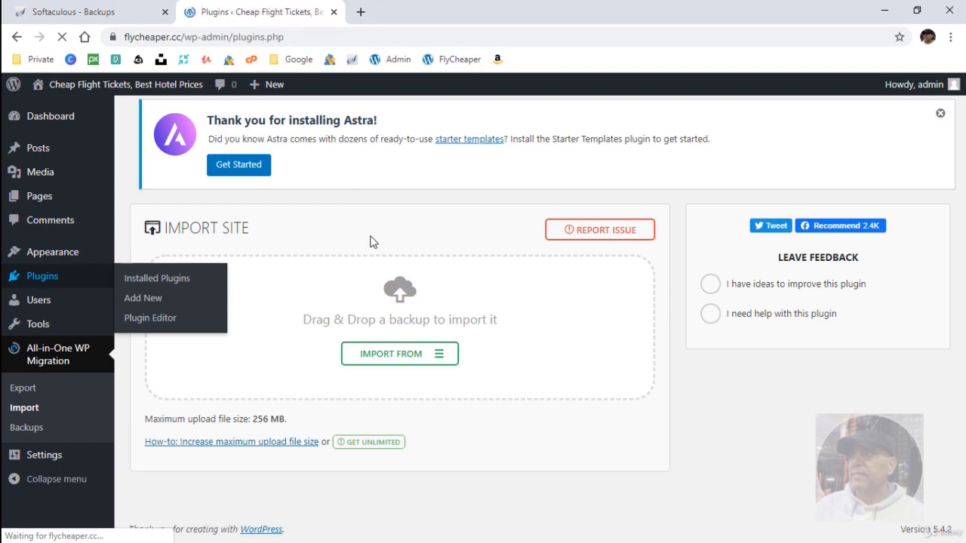
Verify all 15 restored plugins are active, then review the Export Site EXPORT TO destinations.
{"action": "scroll", "coordinate": [394, 345], "scroll_direction": "down", "scroll_amount": 5}
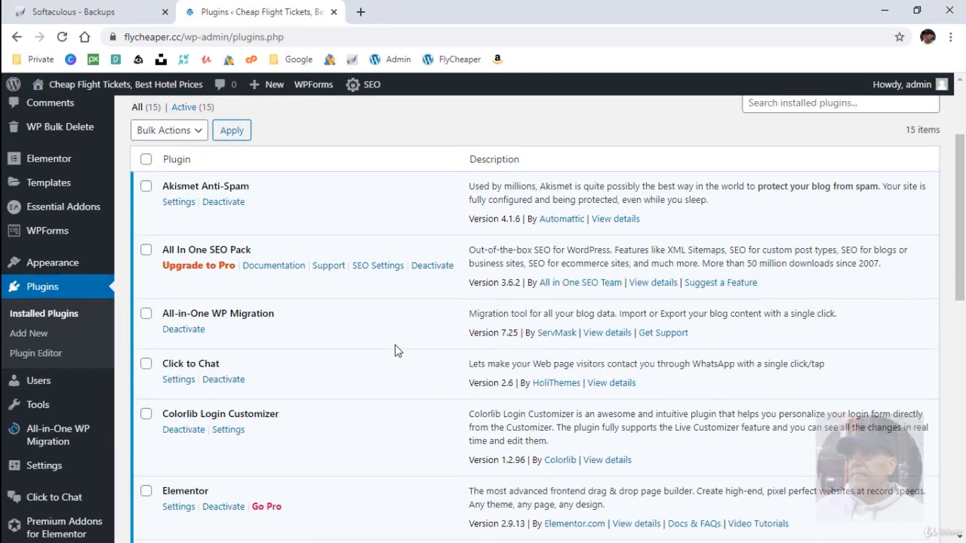
{"action": "scroll", "coordinate": [398, 349], "scroll_direction": "down", "scroll_amount": 3}
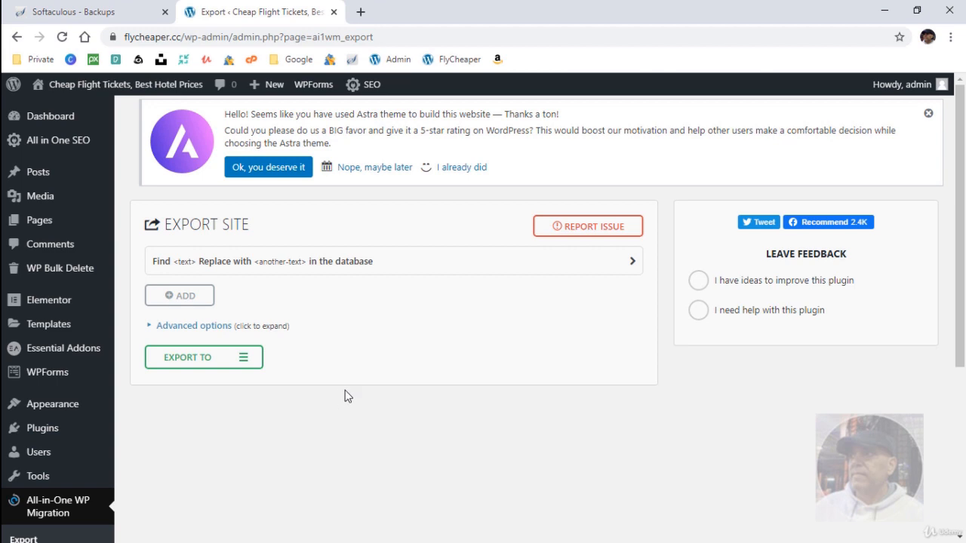
{"action": "scroll", "coordinate": [302, 420], "scroll_direction": "down", "scroll_amount": 1}
{"action": "scroll", "coordinate": [306, 415], "scroll_direction": "up", "scroll_amount": 1}
{"action": "scroll", "coordinate": [306, 398], "scroll_direction": "down", "scroll_amount": 1}
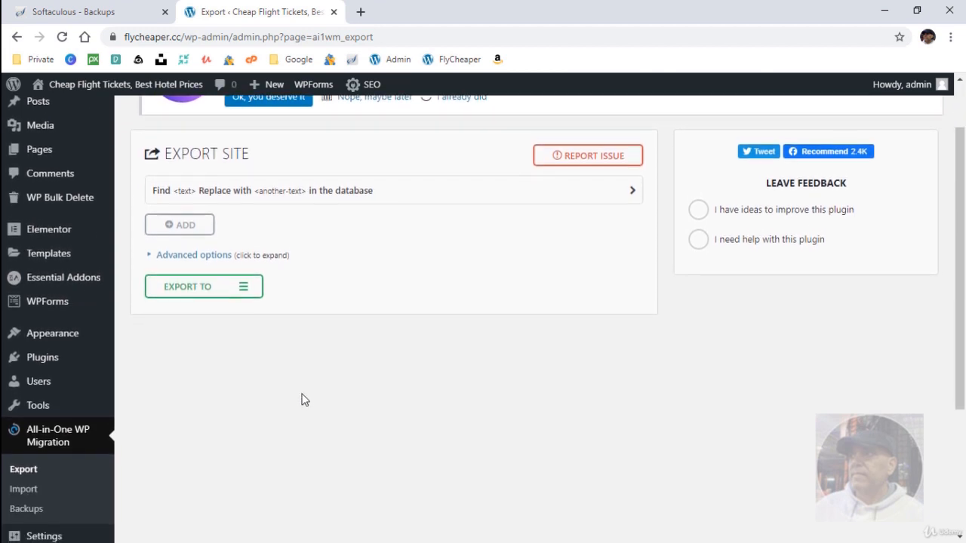
{"action": "left_click", "coordinate": [243, 293]}
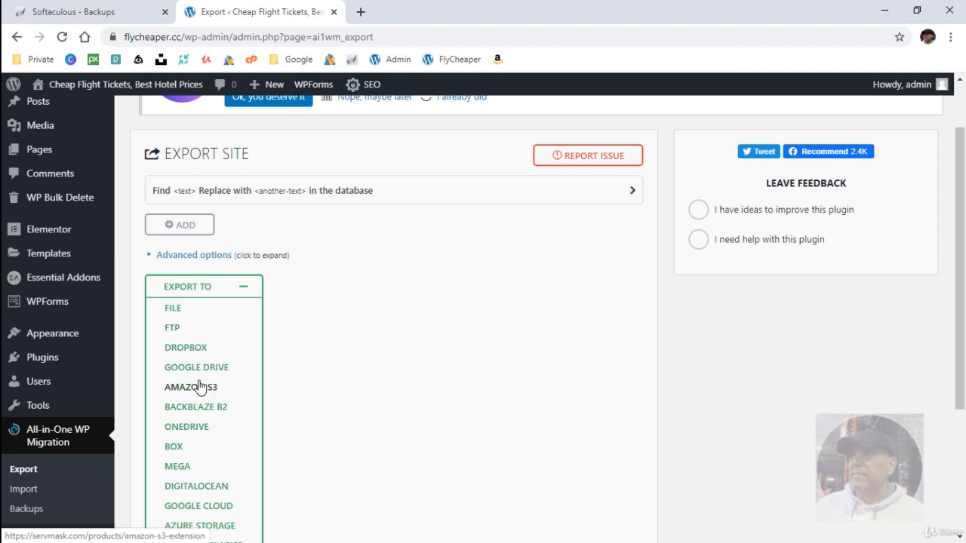
{"action": "left_click", "coordinate": [243, 288]}
{"action": "scroll", "coordinate": [325, 332], "scroll_direction": "up", "scroll_amount": 2}
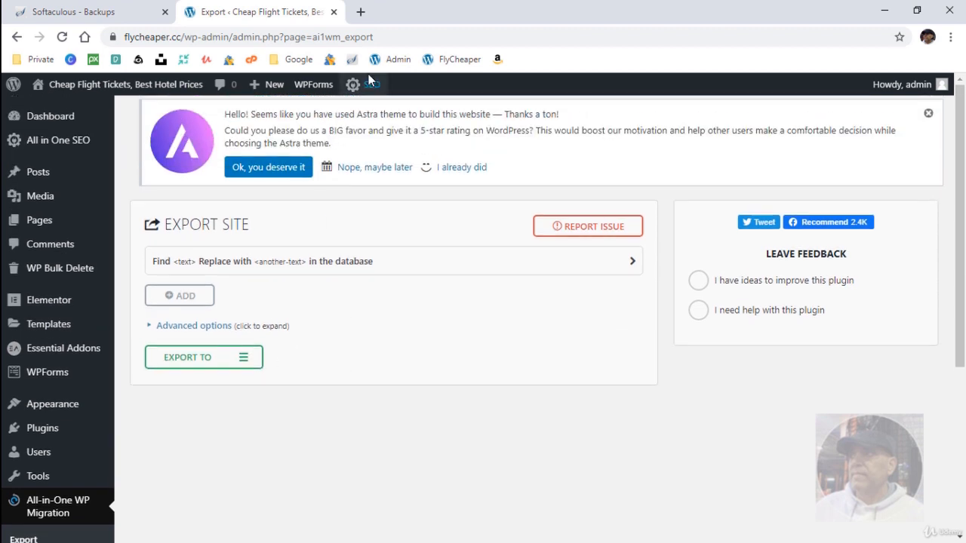
Search Google for updraftplus in a new tab and open the updraftplus.com website.
{"action": "left_click", "coordinate": [361, 12]}
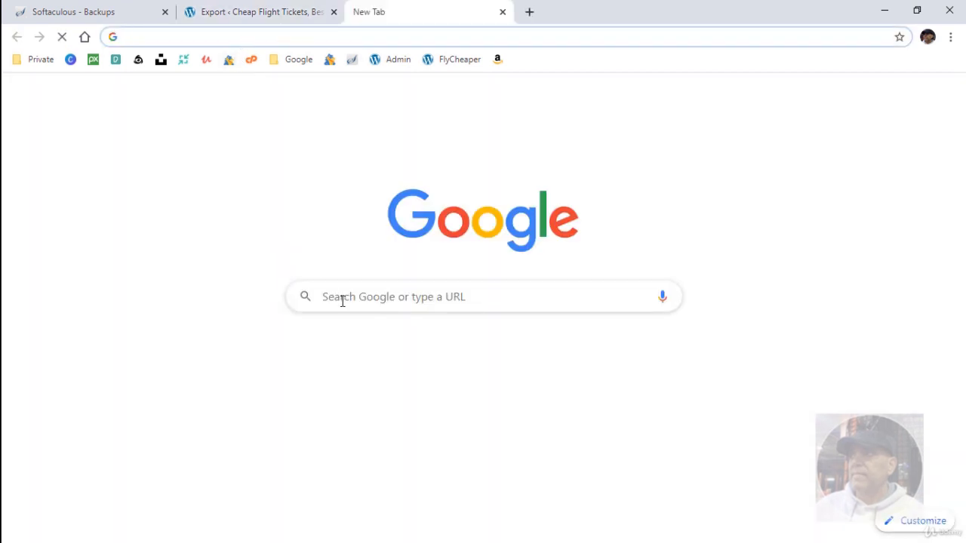
{"action": "type", "text": "up"}
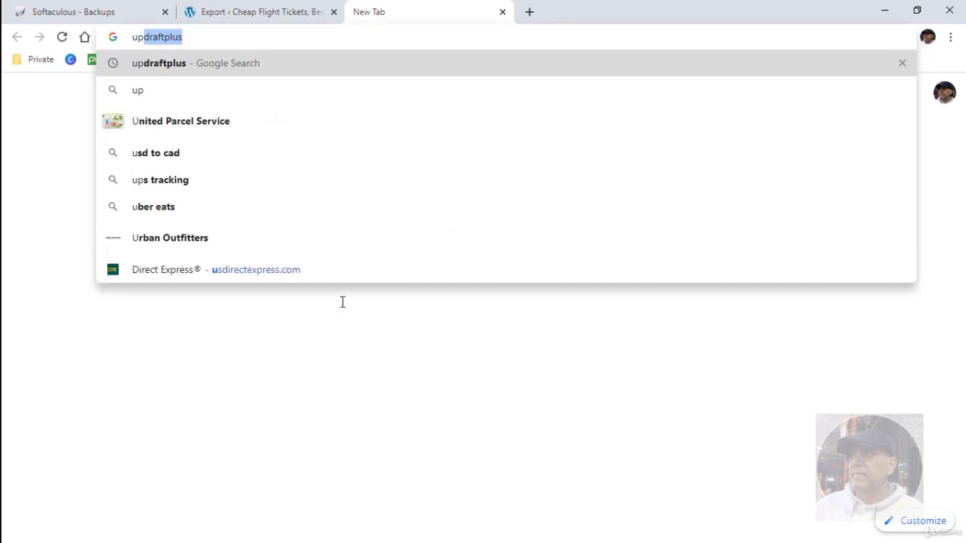
{"action": "type", "text": "draft"}
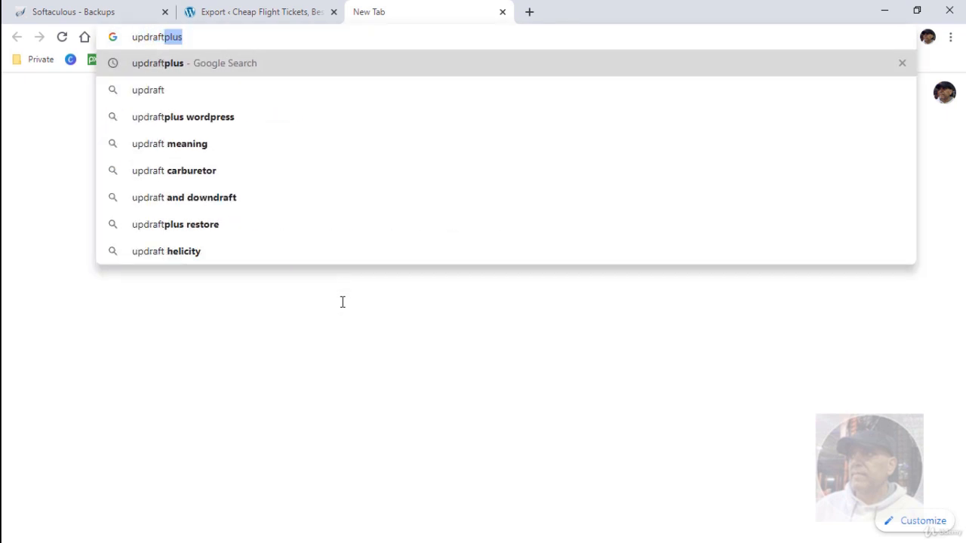
{"action": "key", "text": "Delete"}
{"action": "key", "text": "Up"}
{"action": "key", "text": "Return"}
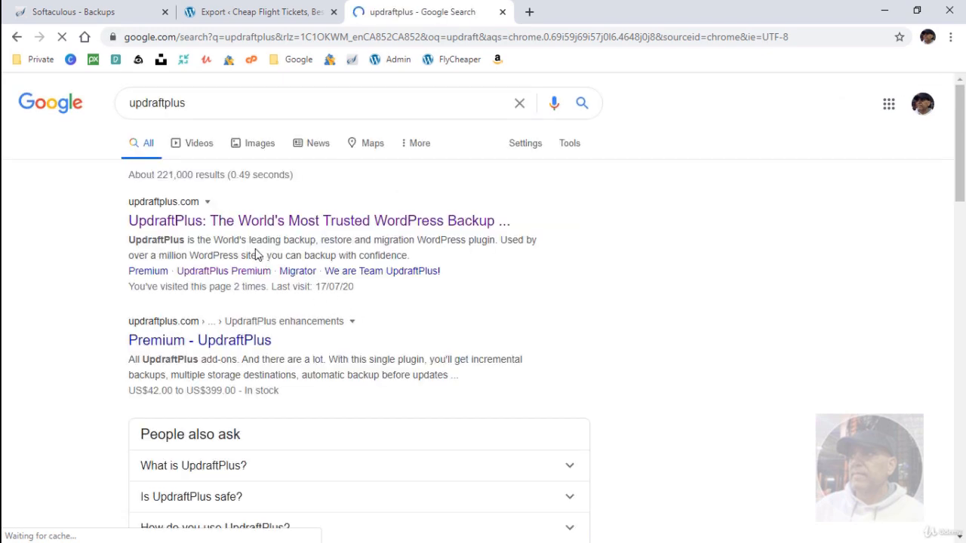
{"action": "left_click", "coordinate": [241, 222]}
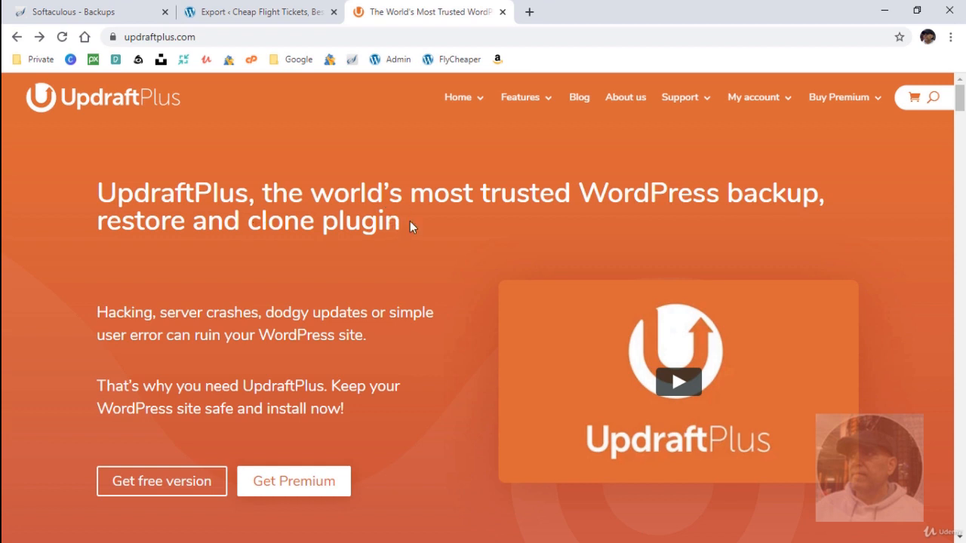
Read through the UpdraftPlus backup plugin comparison table, then return to the WordPress Export tab.
{"action": "mouse_move", "coordinate": [520, 96]}
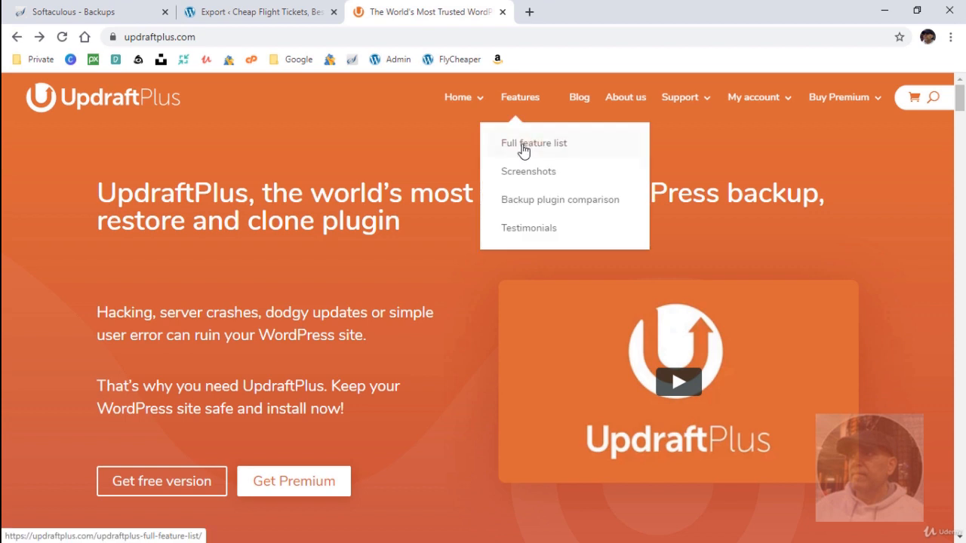
{"action": "left_click", "coordinate": [522, 200]}
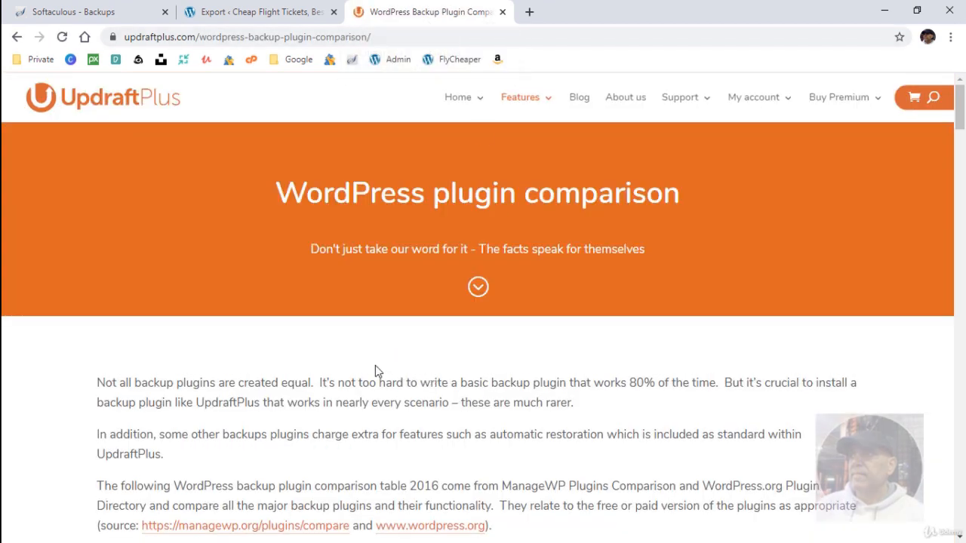
{"action": "scroll", "coordinate": [375, 365], "scroll_direction": "down", "scroll_amount": 7}
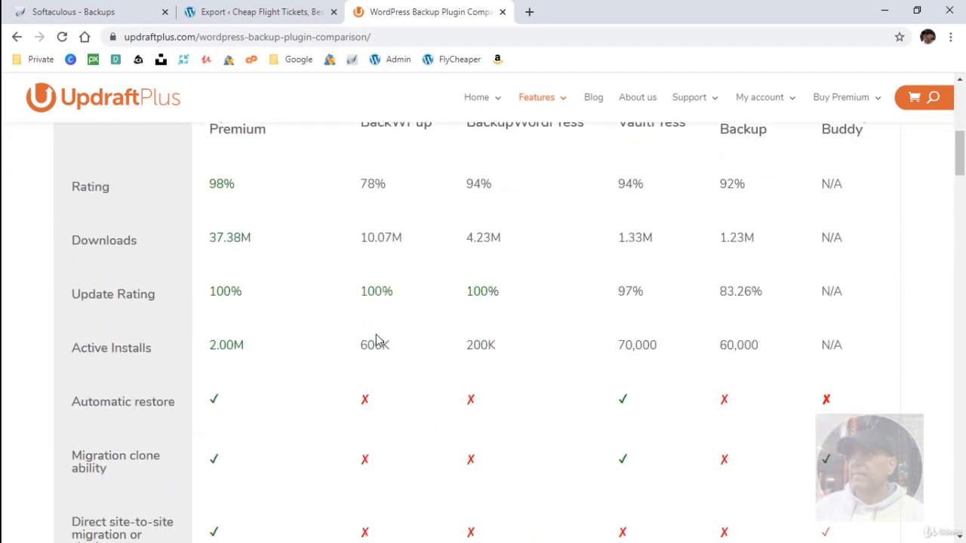
{"action": "scroll", "coordinate": [327, 306], "scroll_direction": "down", "scroll_amount": 1}
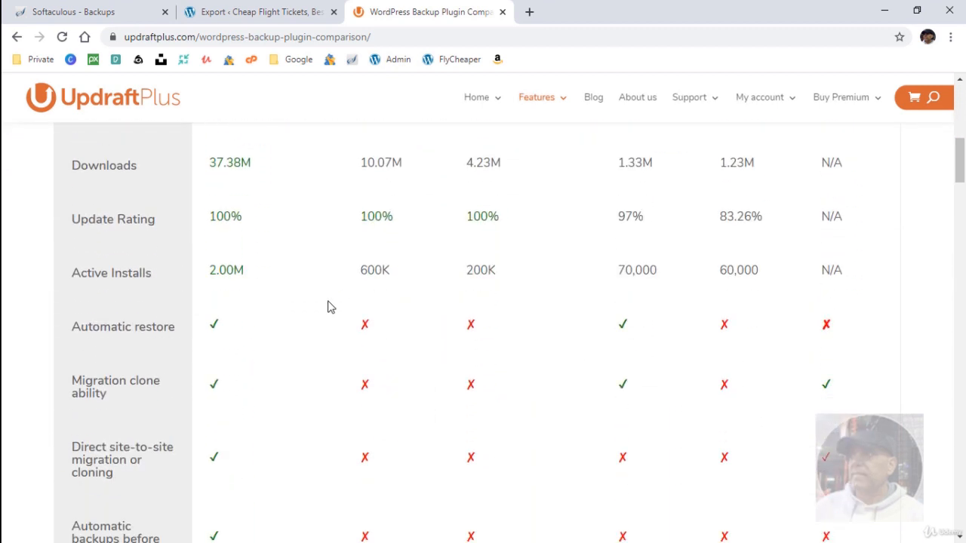
{"action": "scroll", "coordinate": [328, 306], "scroll_direction": "down", "scroll_amount": 1}
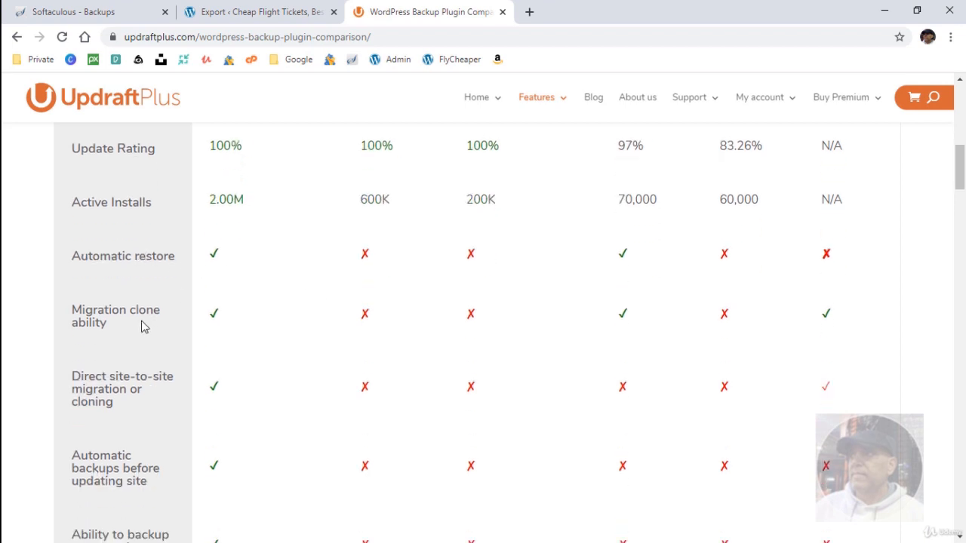
{"action": "scroll", "coordinate": [137, 321], "scroll_direction": "down", "scroll_amount": 2}
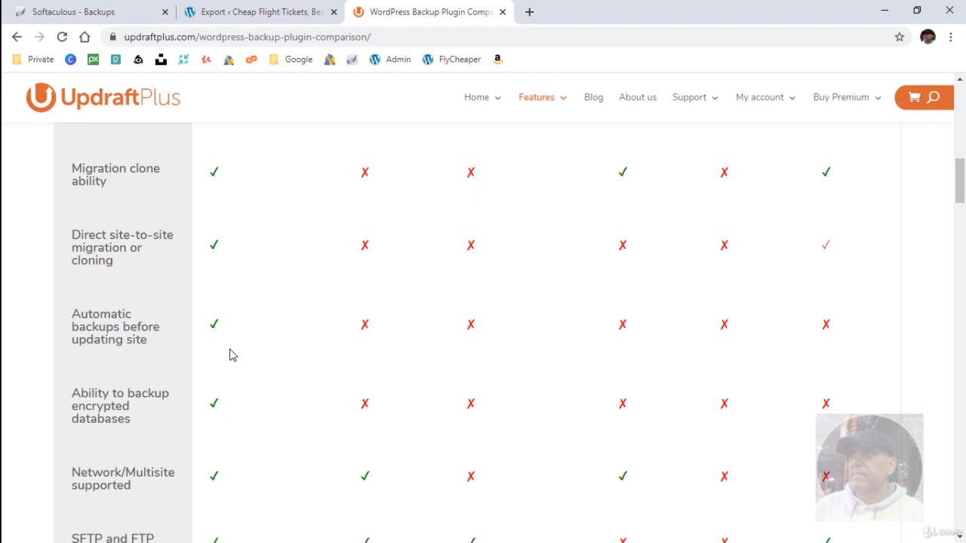
{"action": "scroll", "coordinate": [367, 173], "scroll_direction": "up", "scroll_amount": 2}
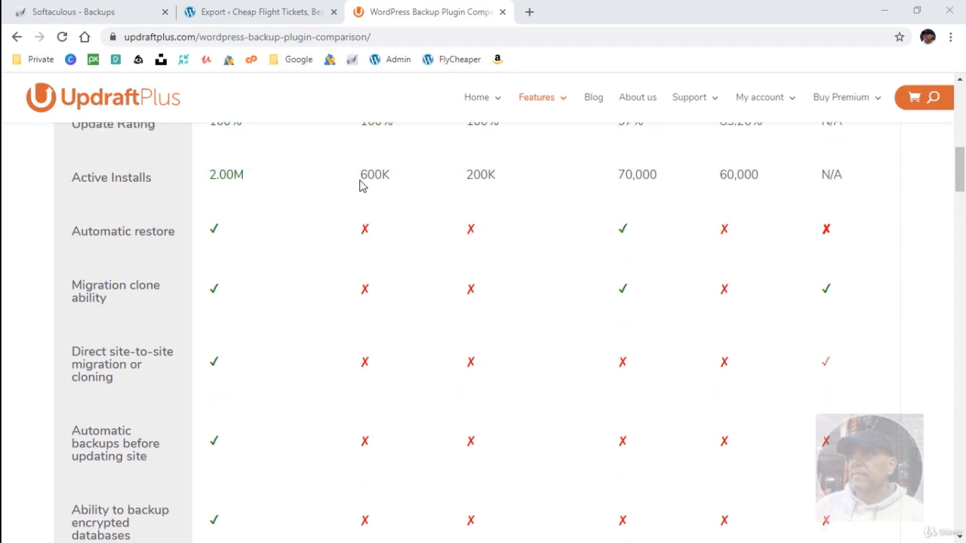
{"action": "scroll", "coordinate": [362, 186], "scroll_direction": "up", "scroll_amount": 9}
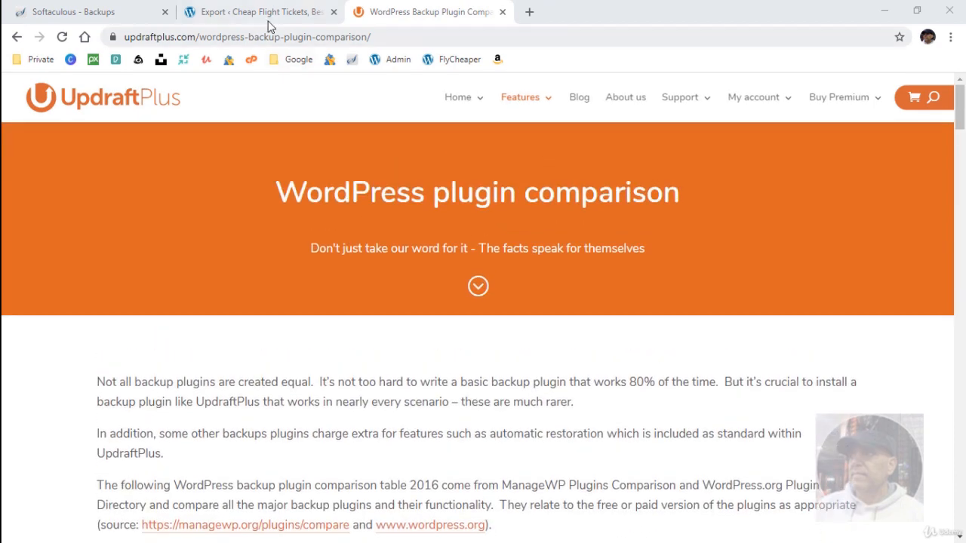
{"action": "left_click", "coordinate": [267, 13]}
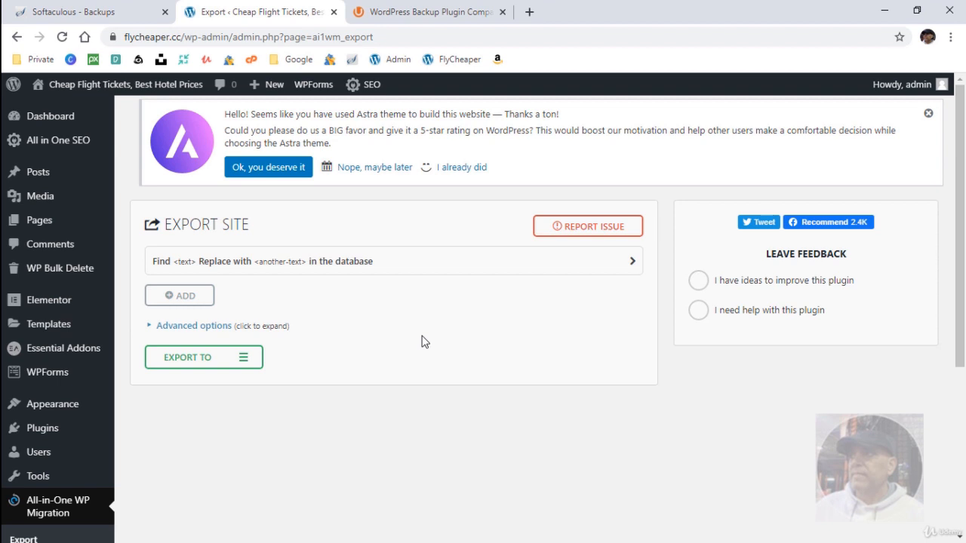
{"action": "left_click", "coordinate": [403, 17]}
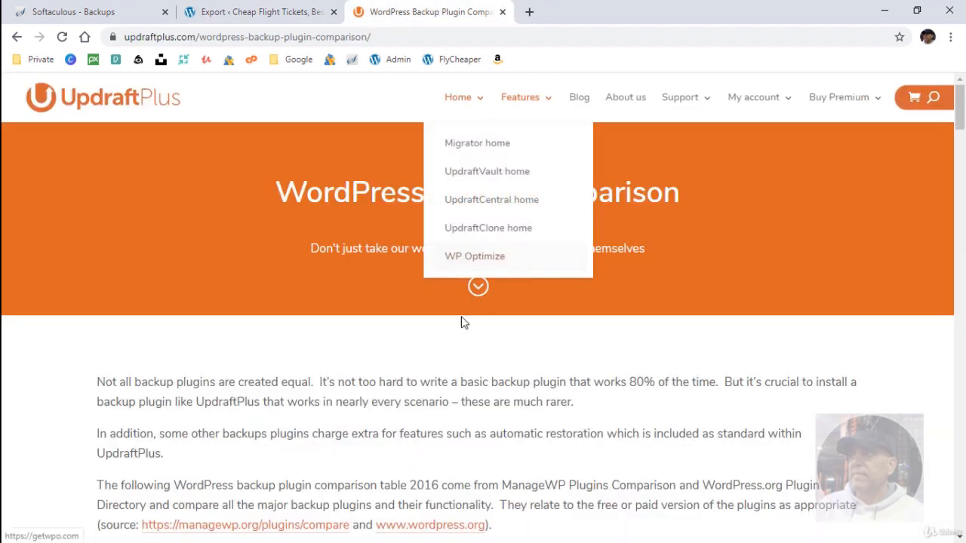
{"action": "left_click", "coordinate": [277, 12]}
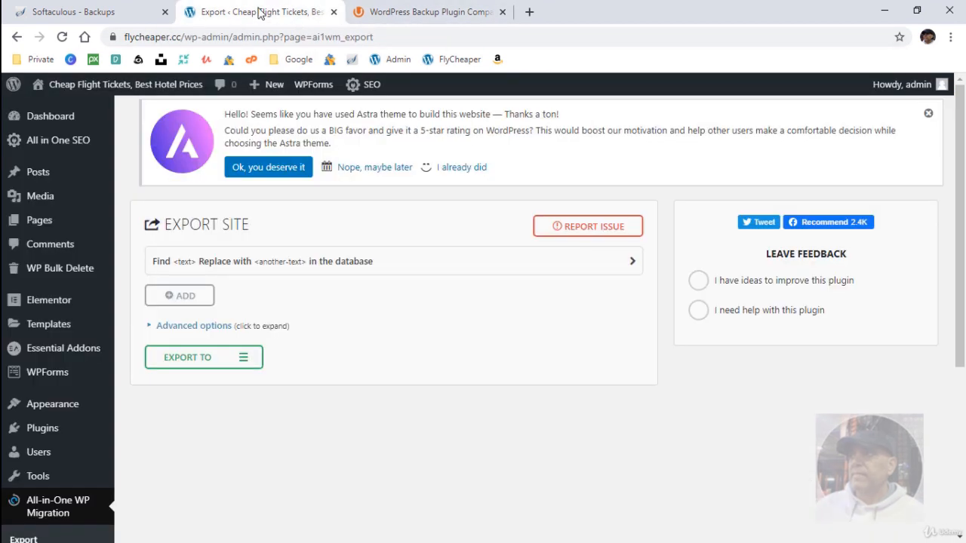